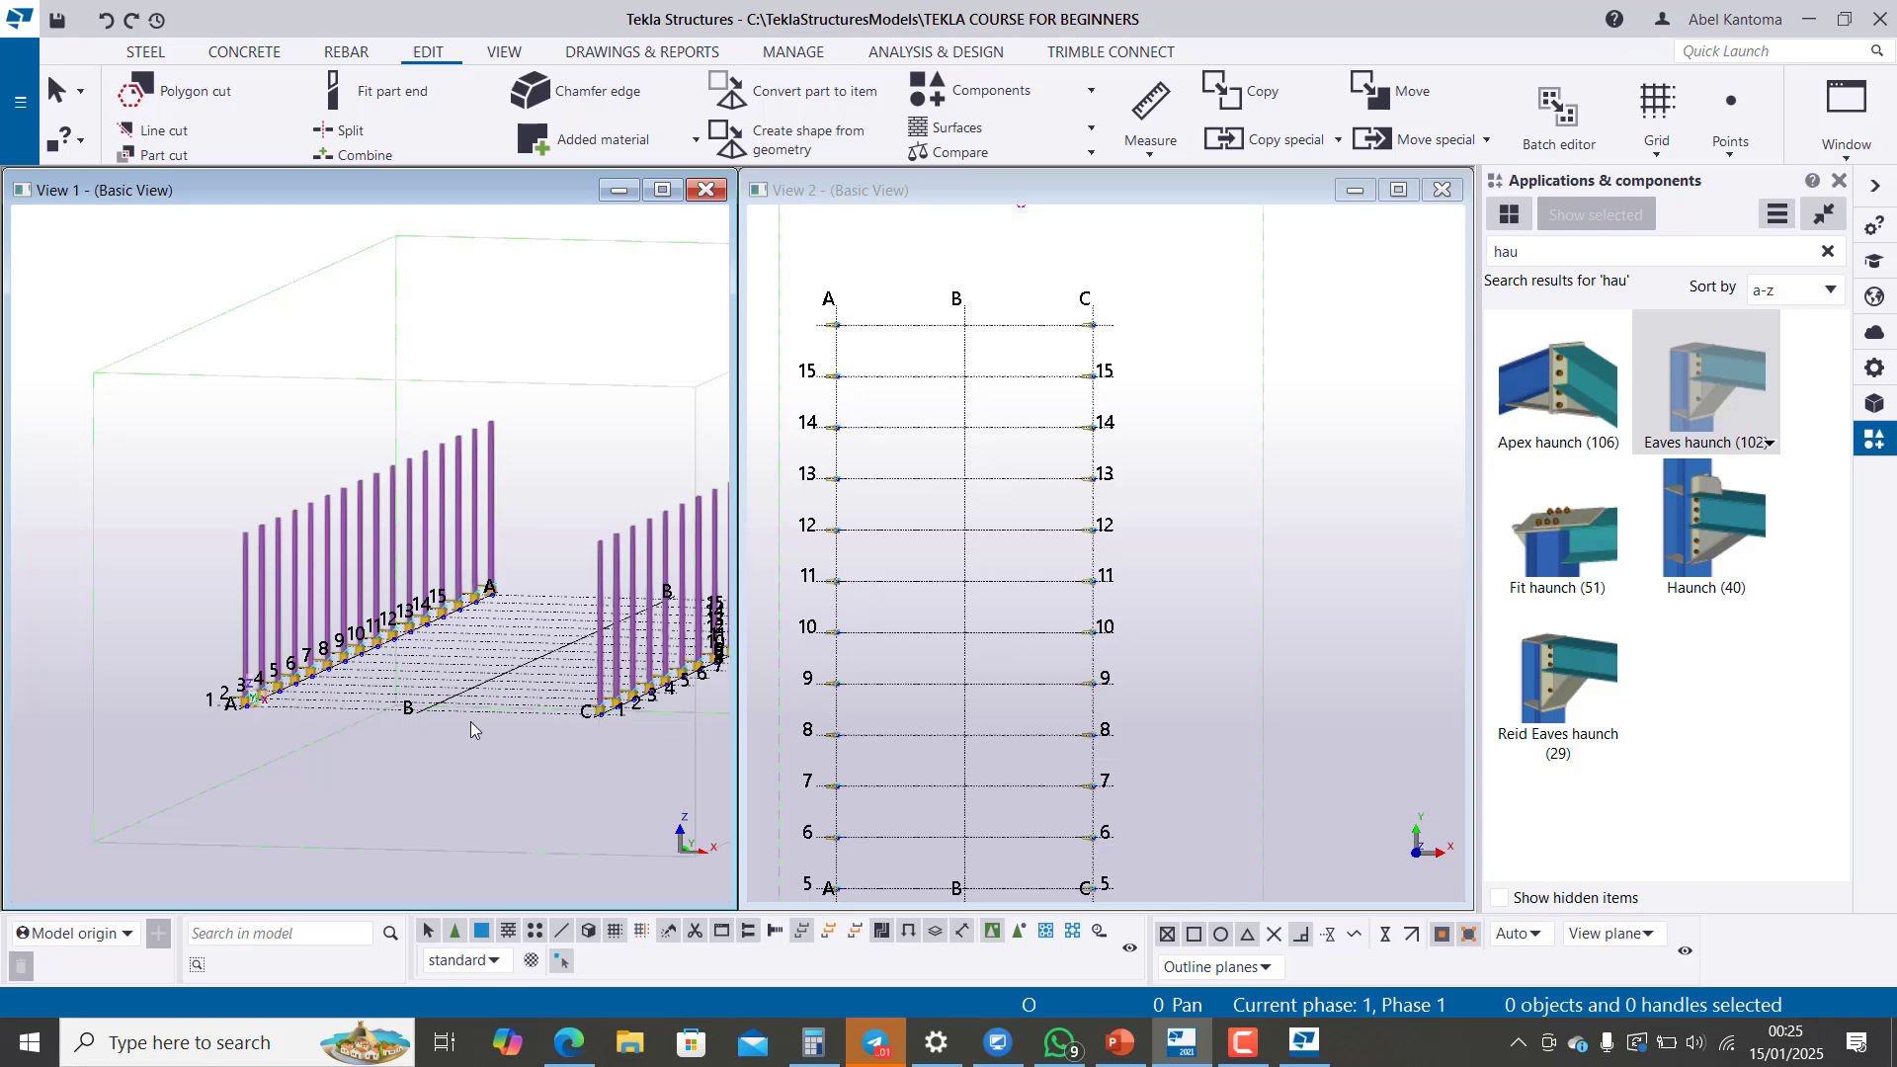
pyautogui.scroll(-6, 407, 722)
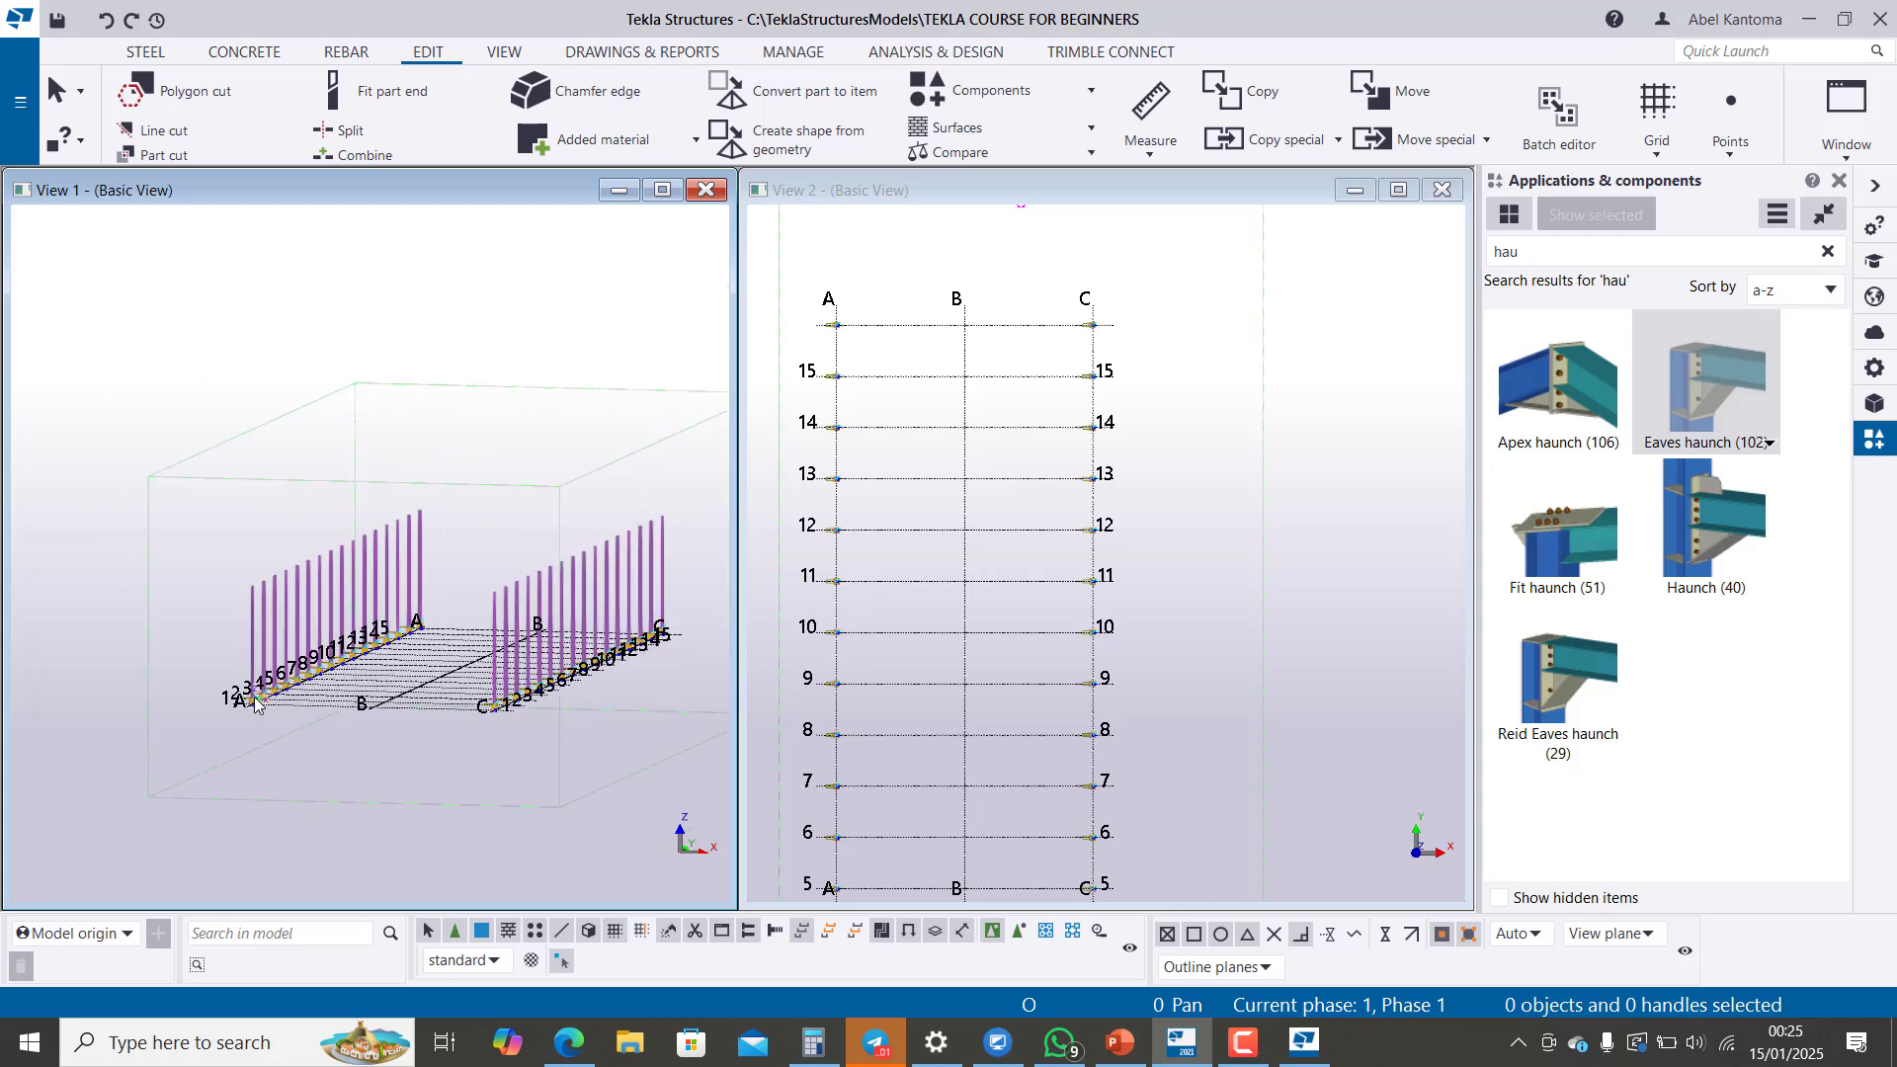
pyautogui.scroll(5, 674, 645)
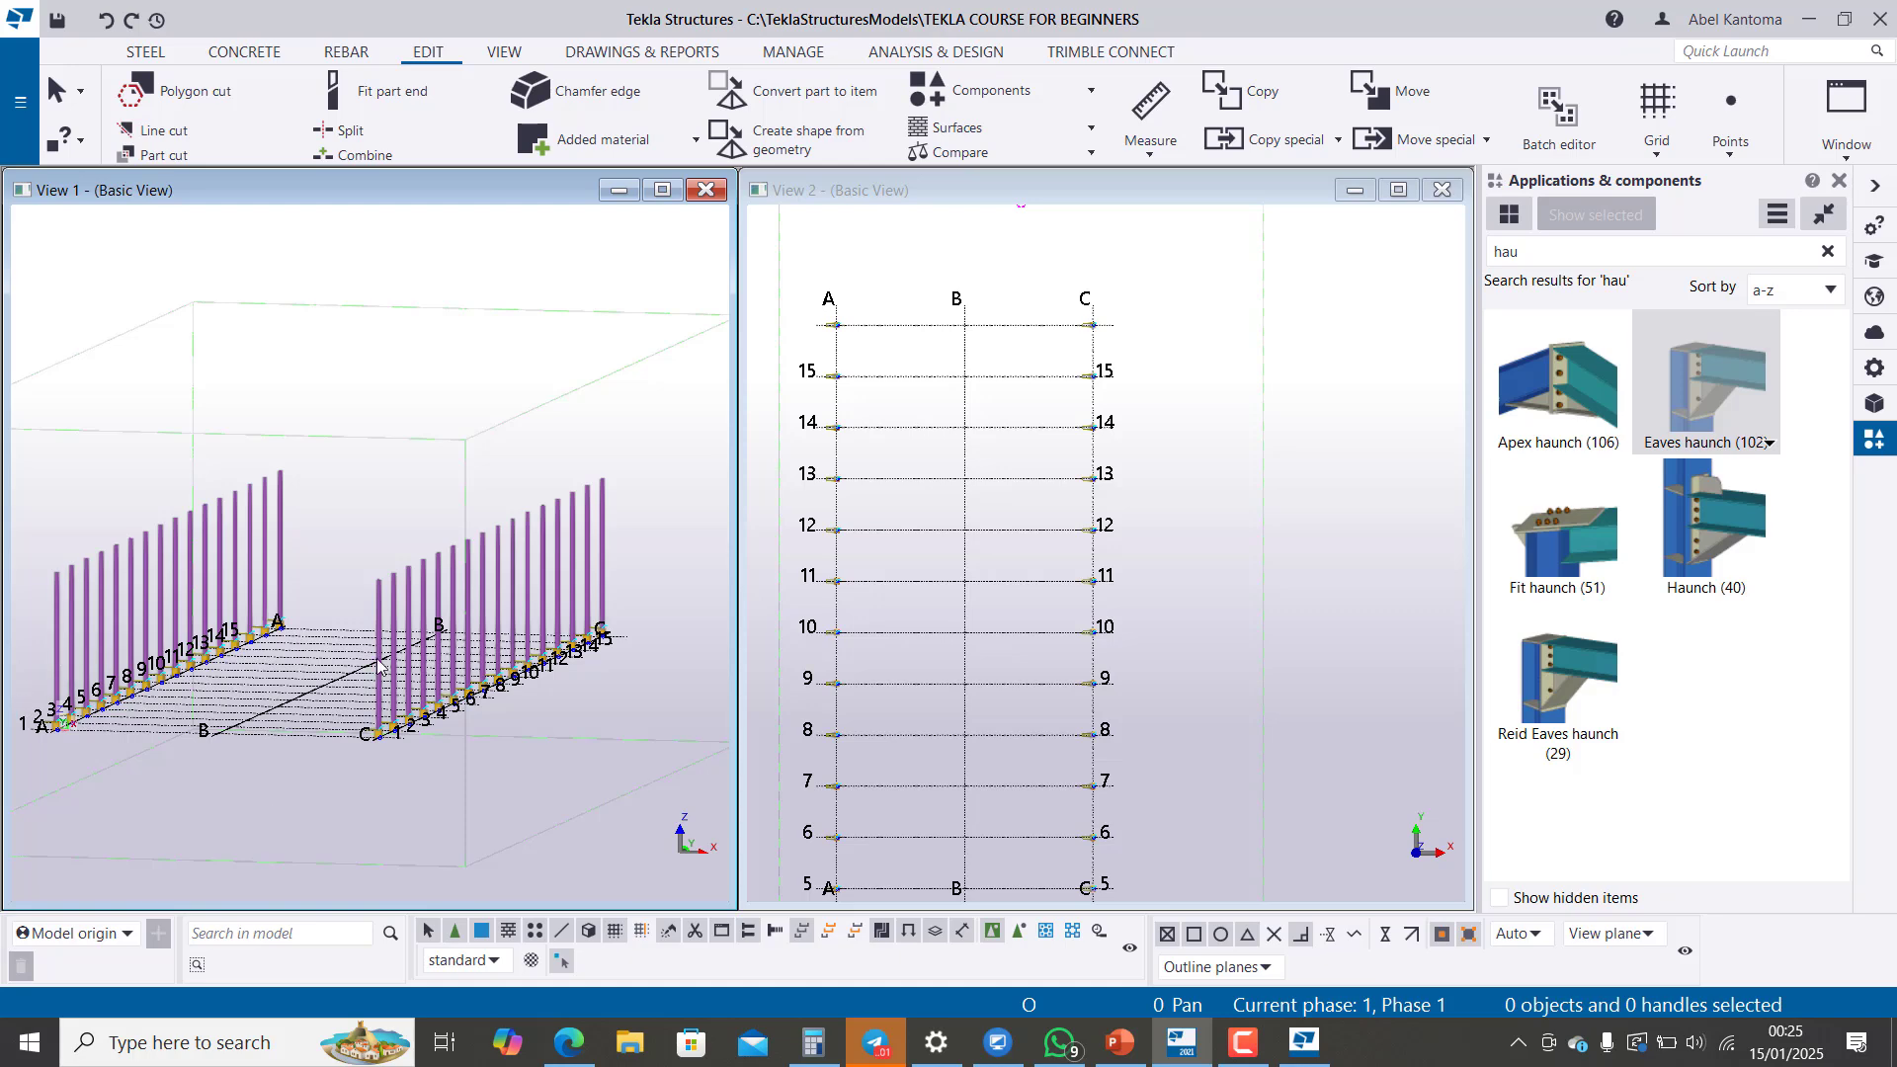
pyautogui.scroll(-3, 213, 684)
pyautogui.scroll(2, 213, 684)
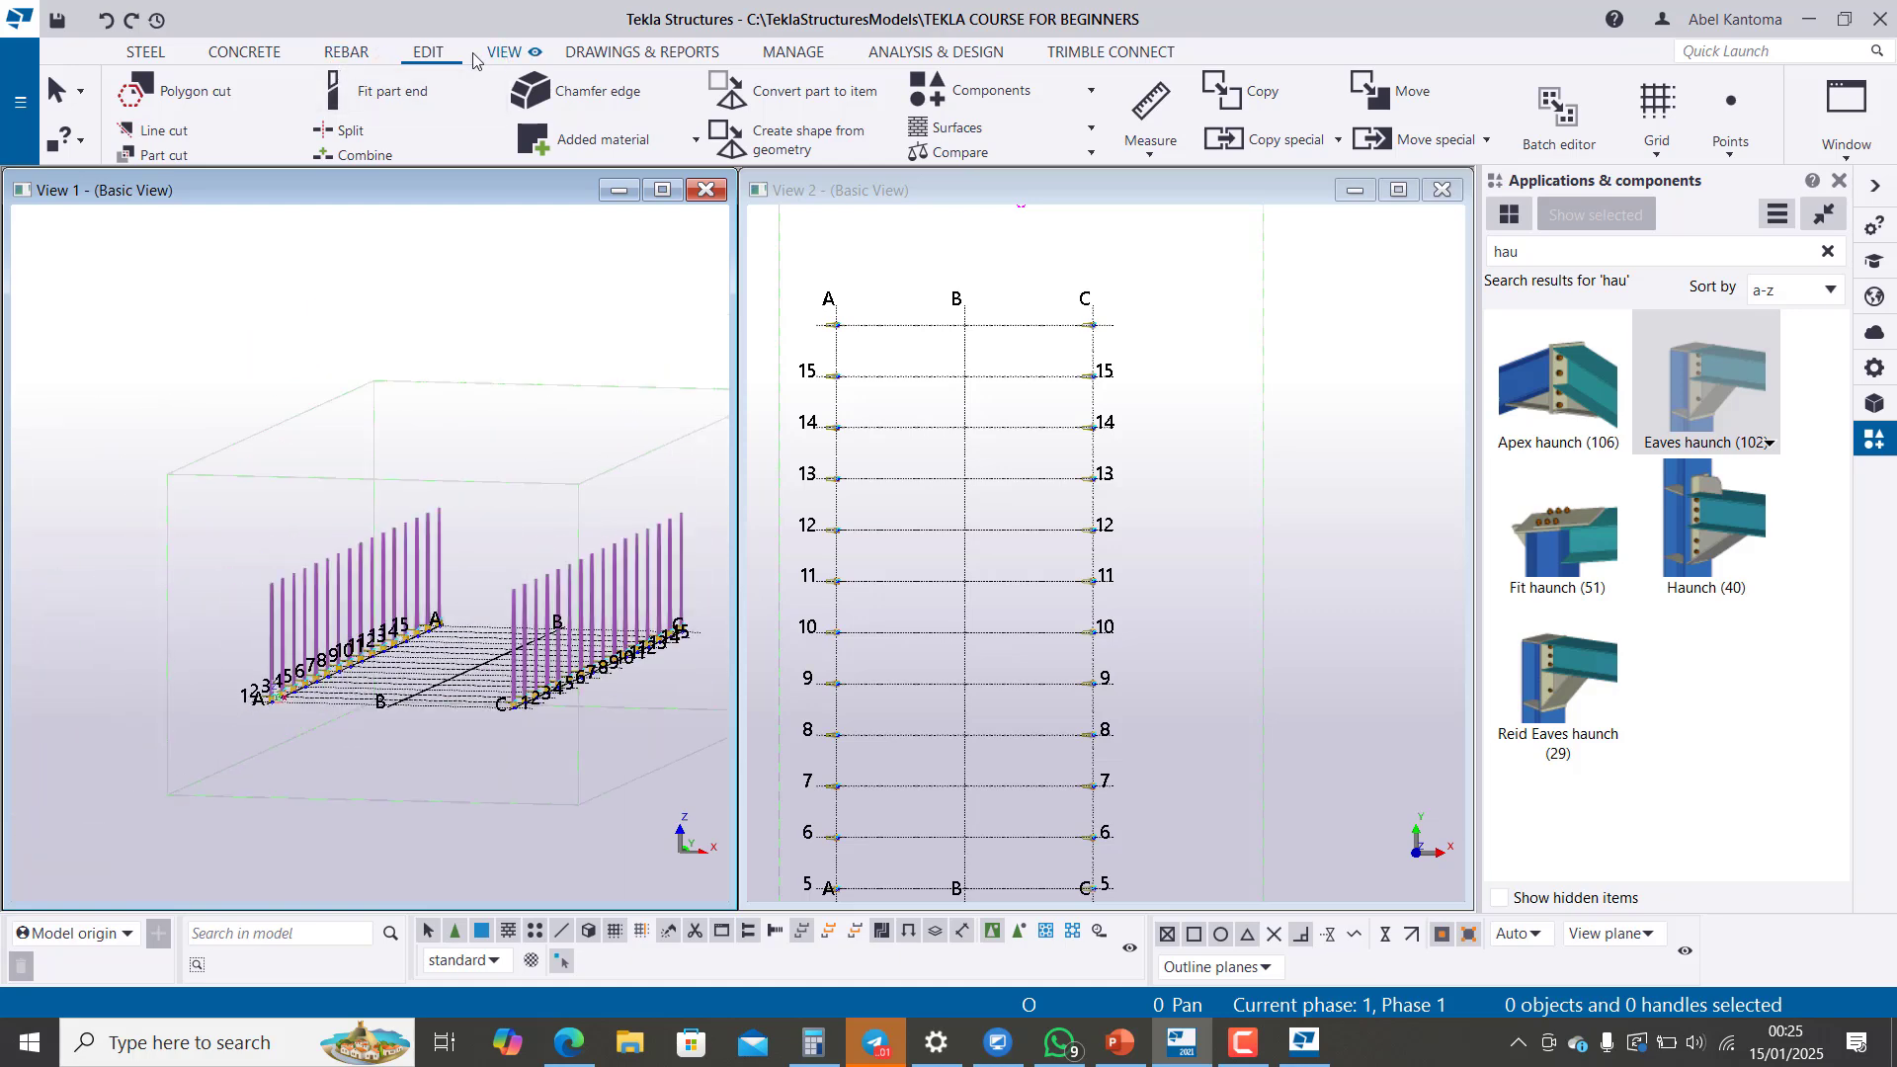
# Step: Check the list of named views stored in the model
pyautogui.click(504, 52)
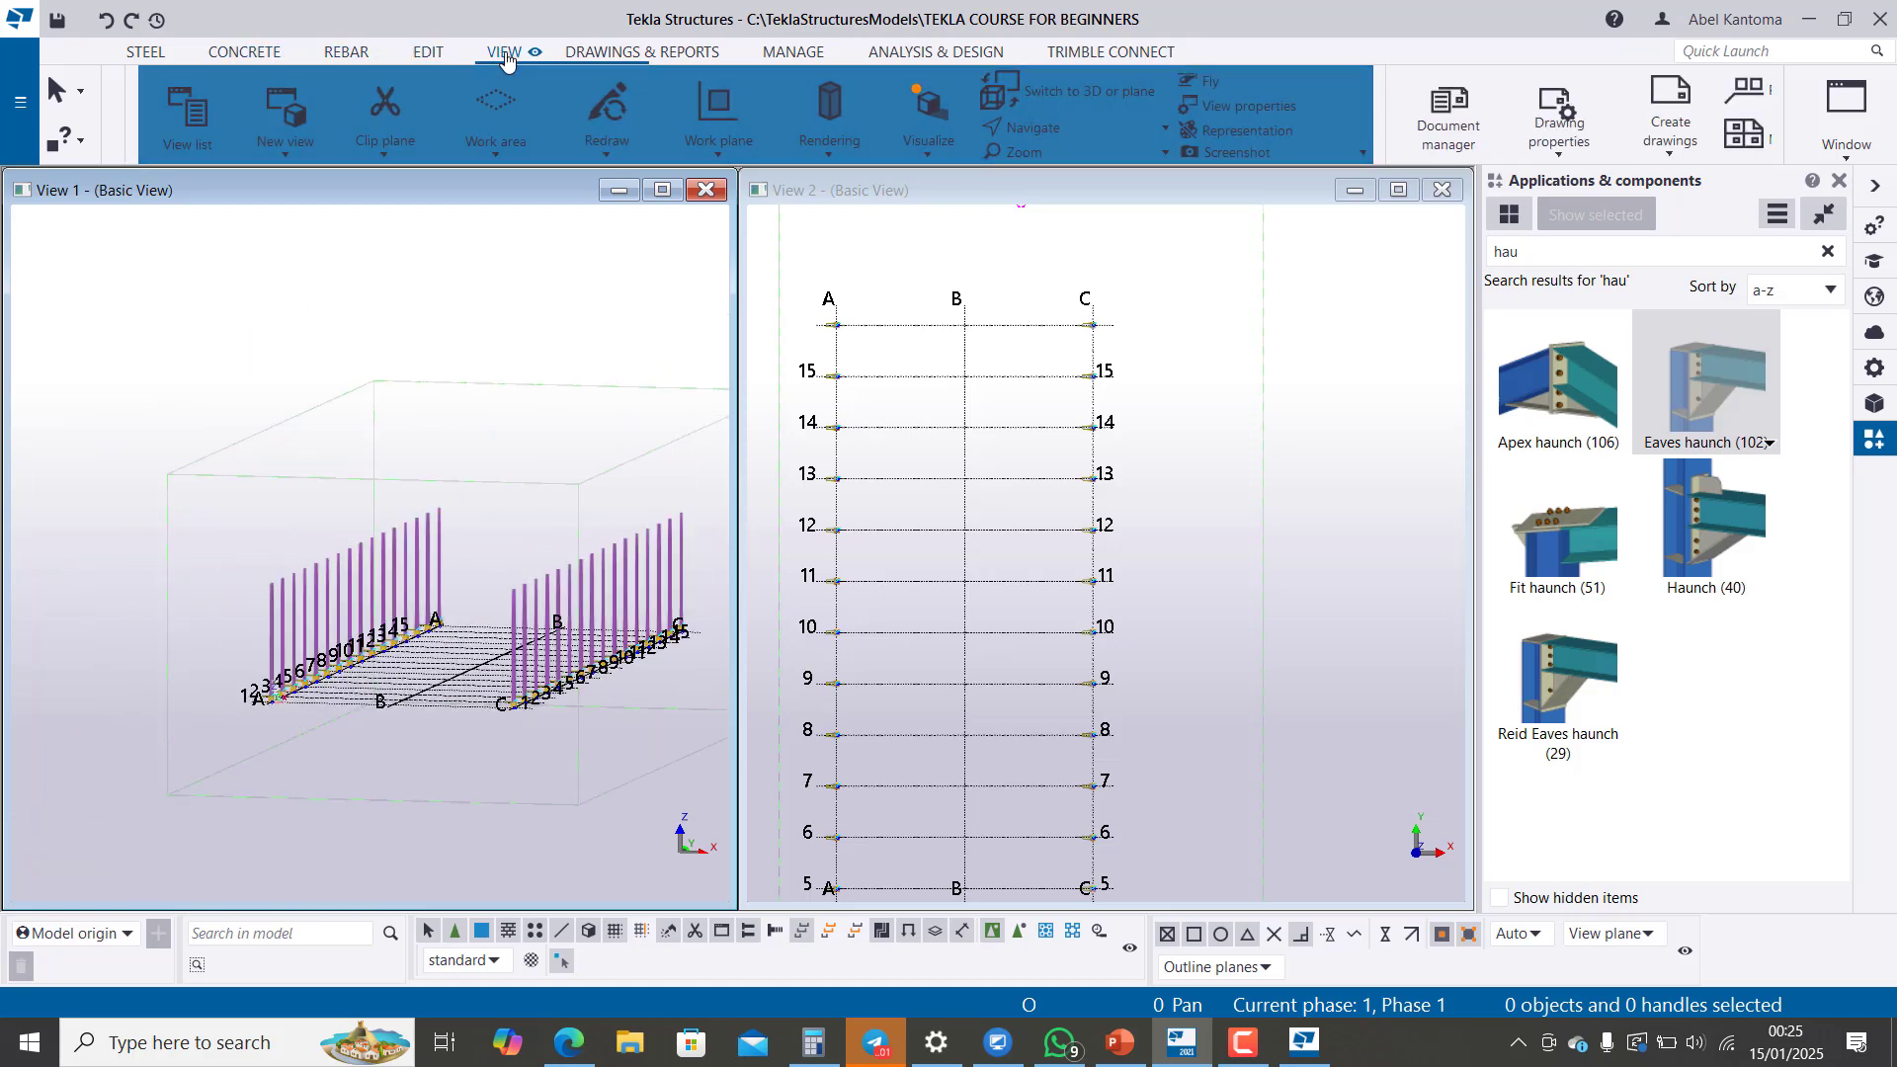
pyautogui.click(161, 116)
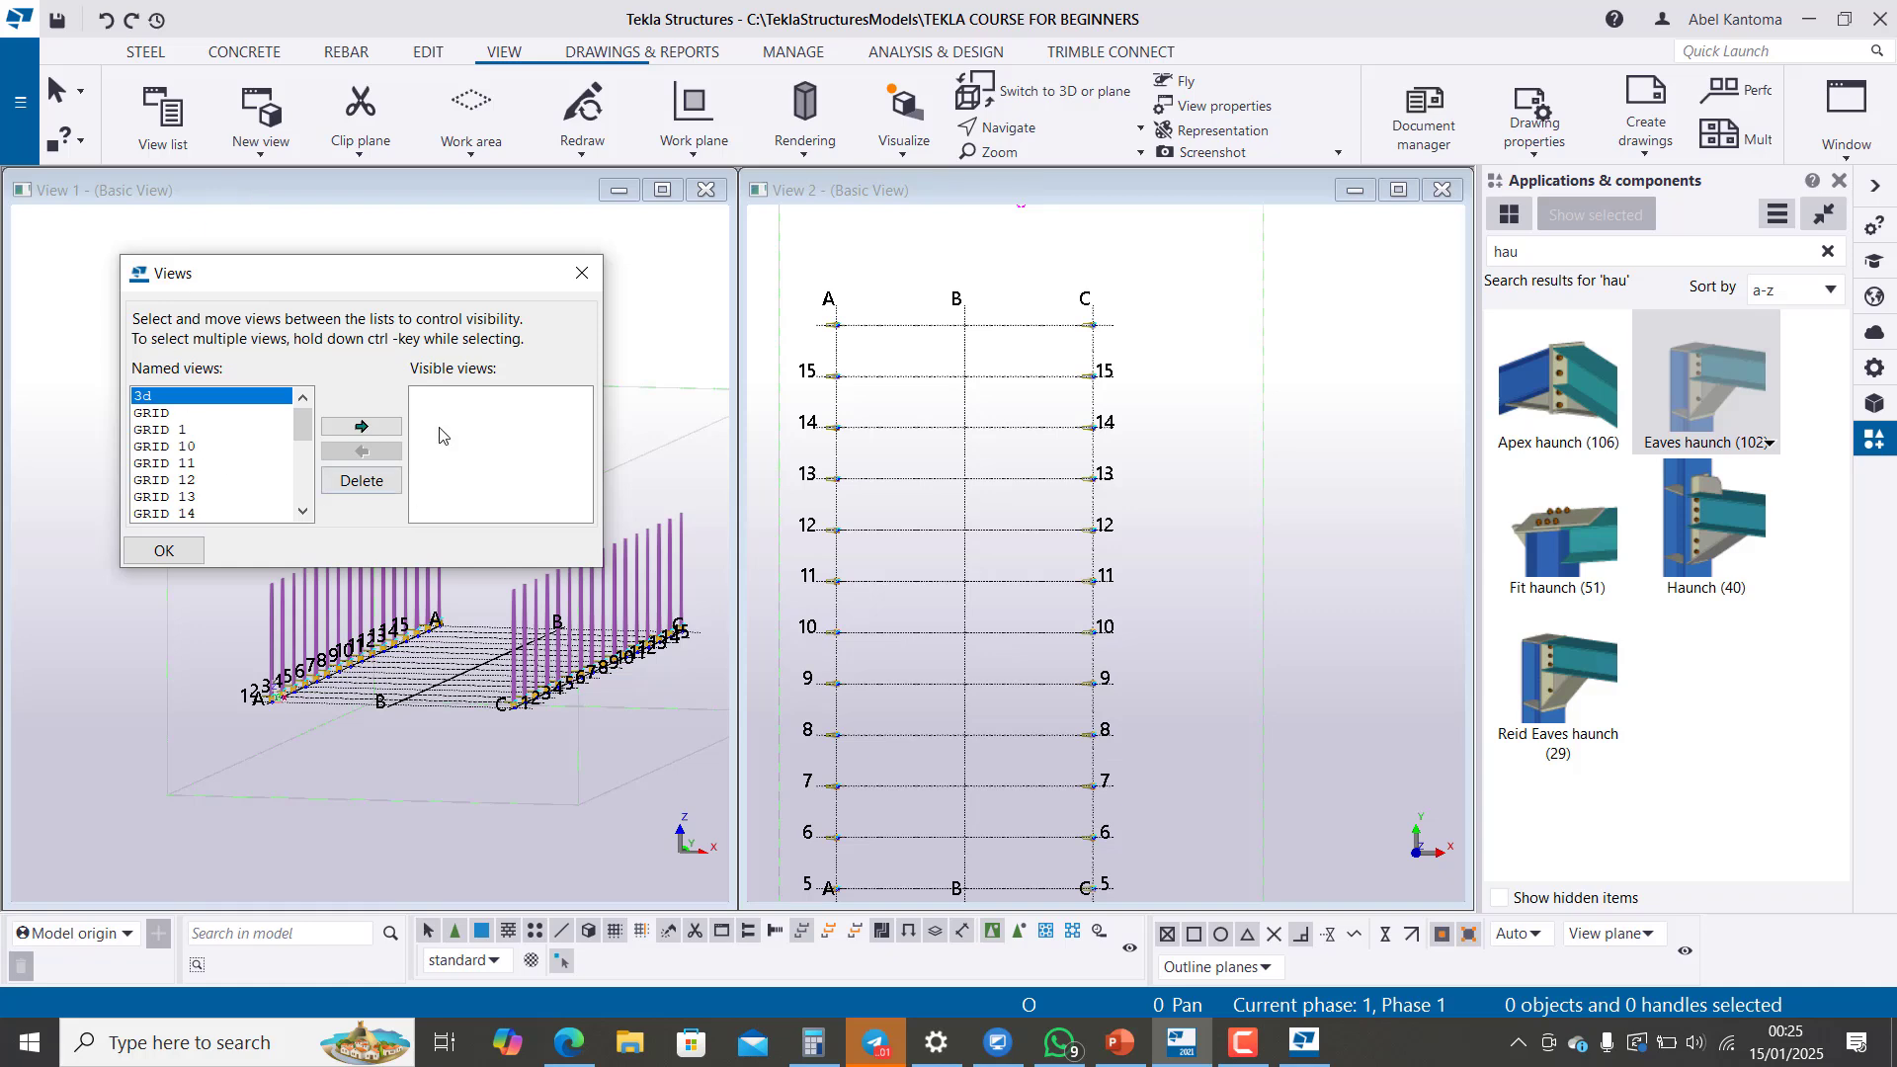
pyautogui.click(592, 283)
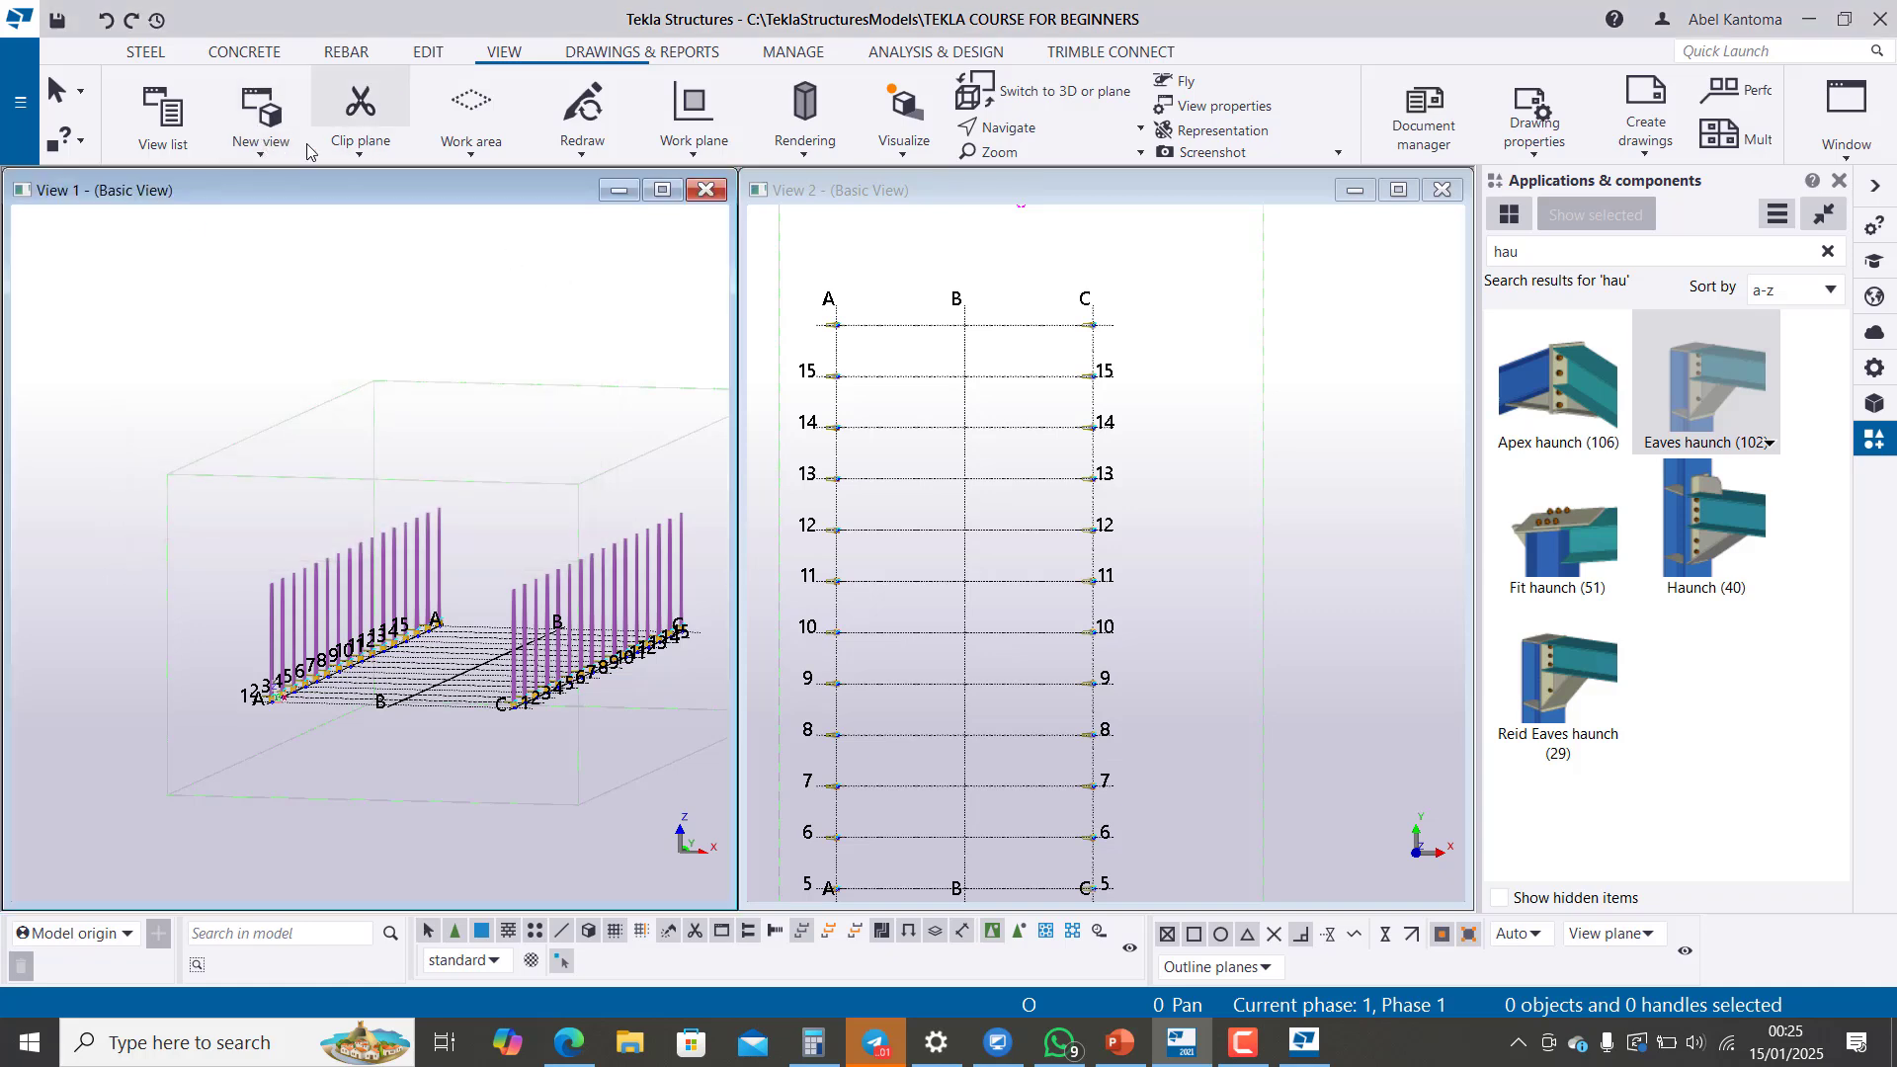
# Step: Create views along all grid lines with the standard settings, using the PLAN and GRID name prefixes
pyautogui.click(261, 156)
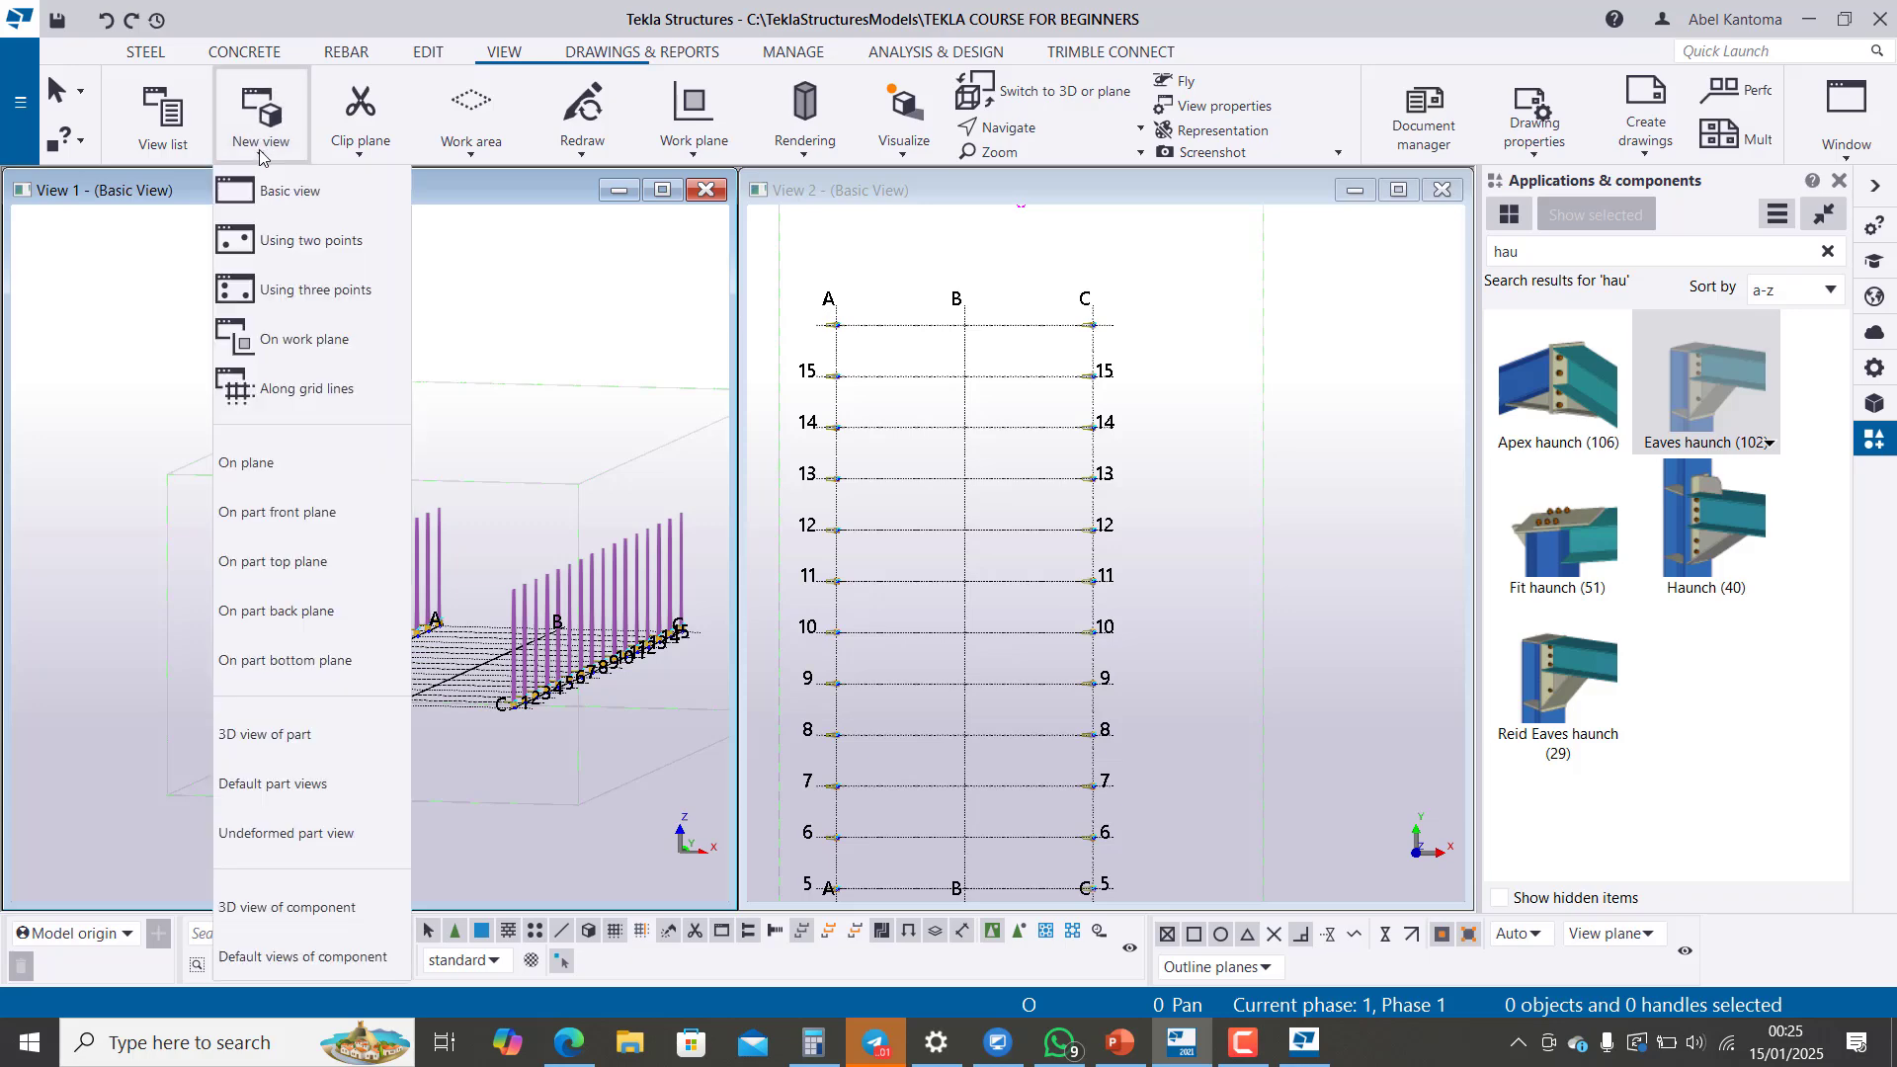
pyautogui.click(309, 397)
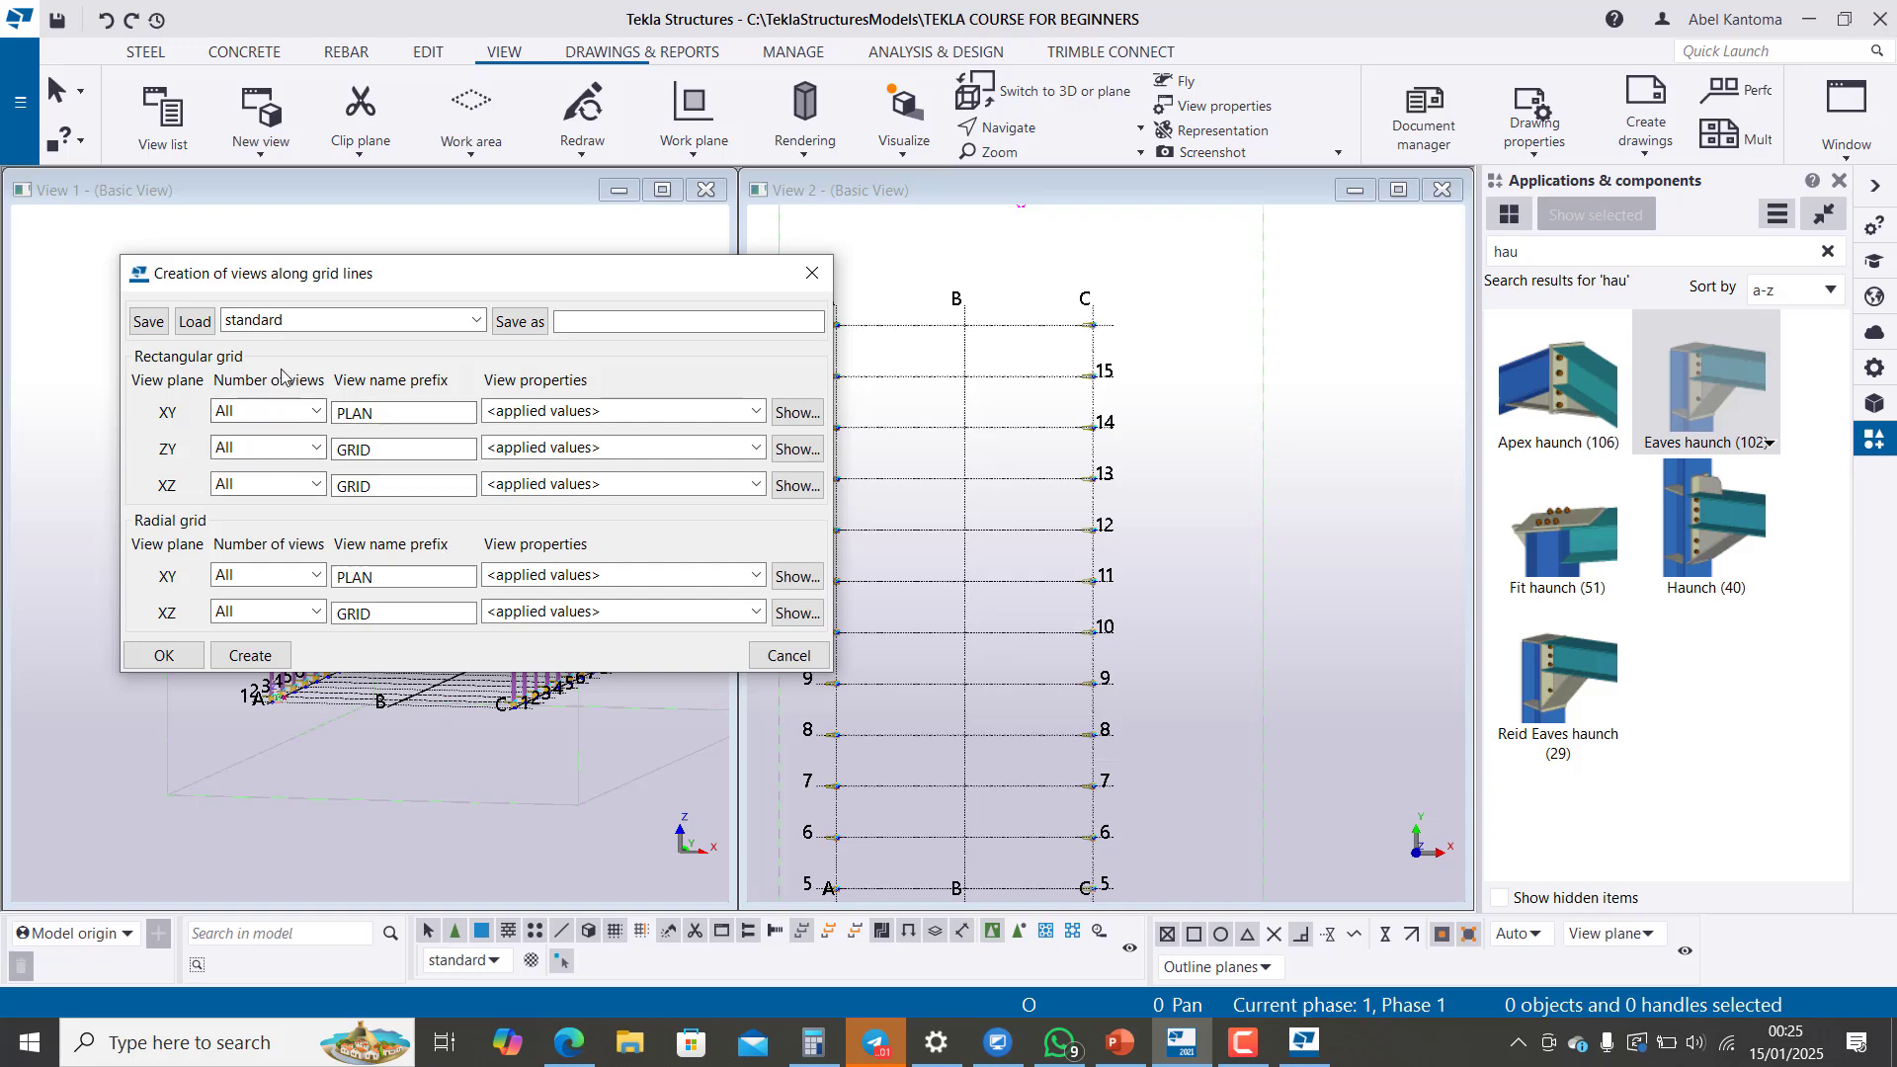
pyautogui.click(261, 656)
# Step: Find GRID 2 among the named views, make it visible and shift its view window upward
pyautogui.scroll(-1, 236, 425)
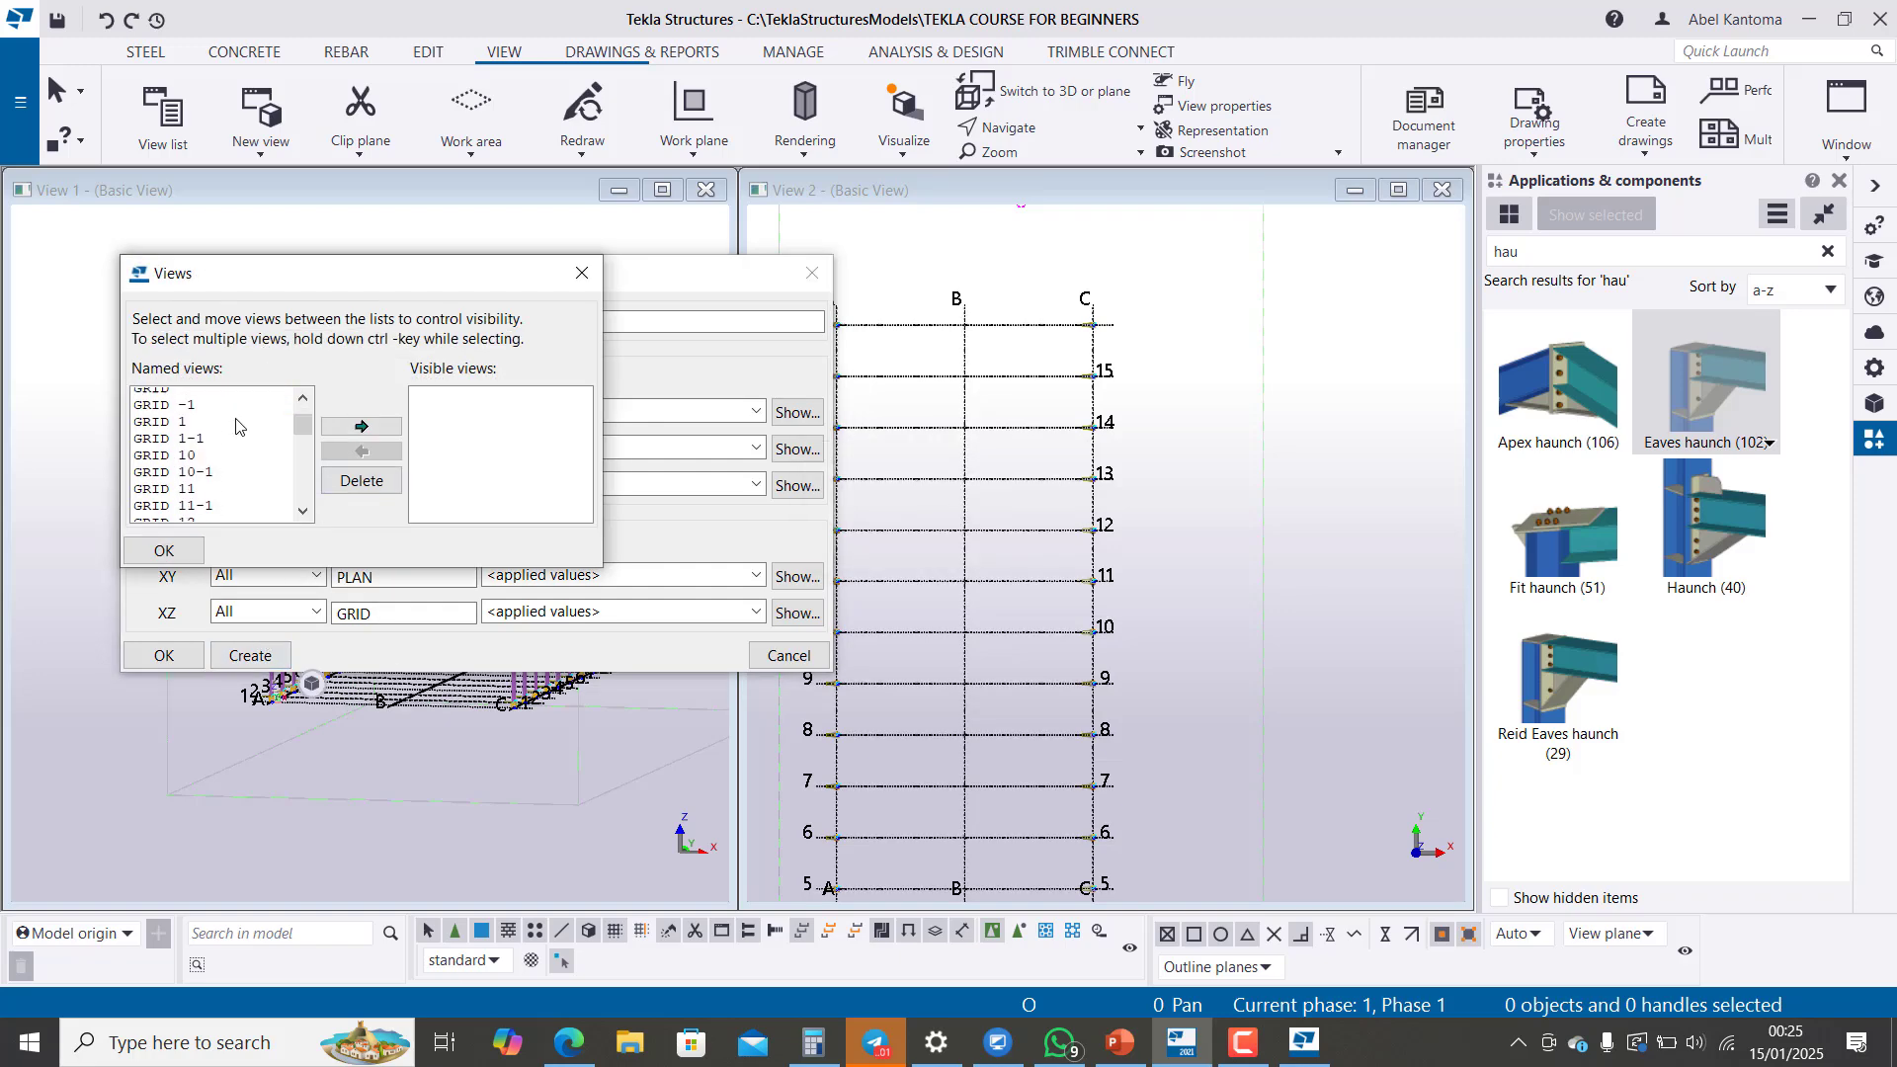
pyautogui.scroll(-10, 236, 425)
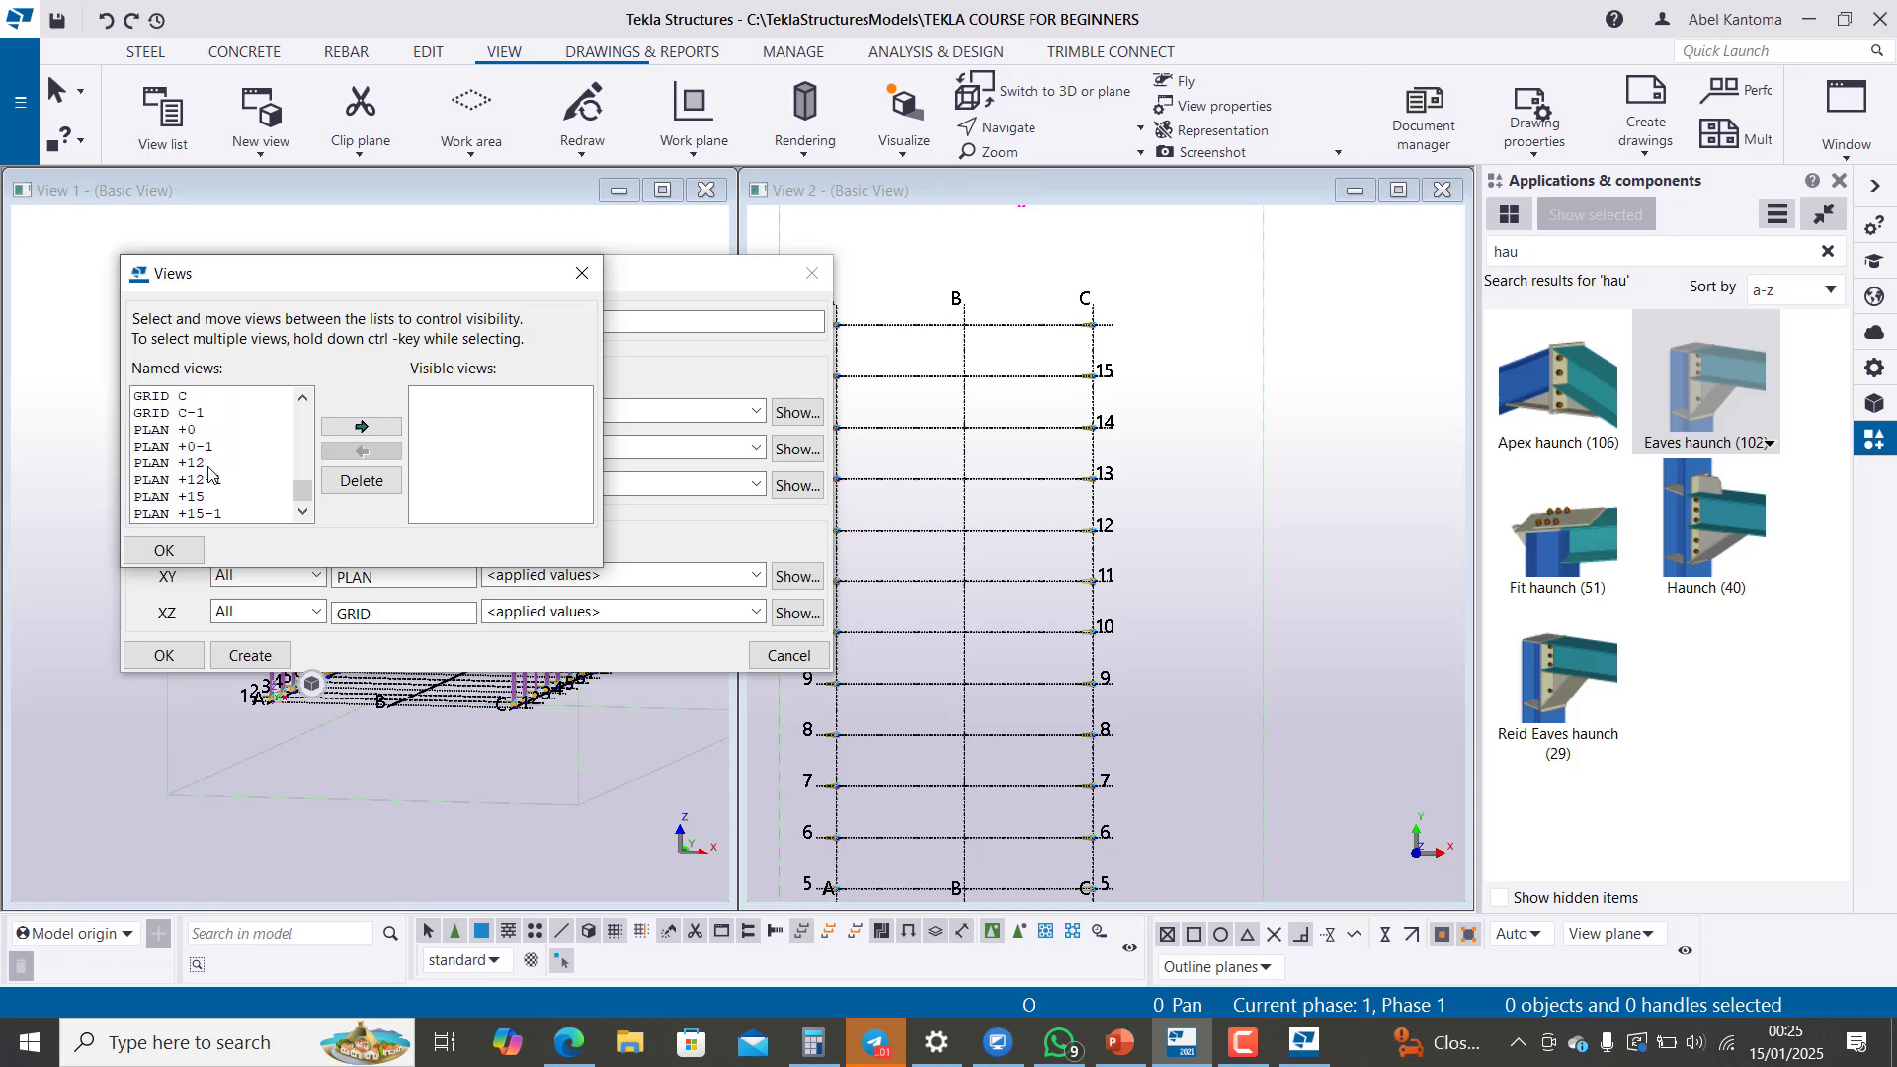
pyautogui.scroll(10, 197, 454)
pyautogui.click(175, 396)
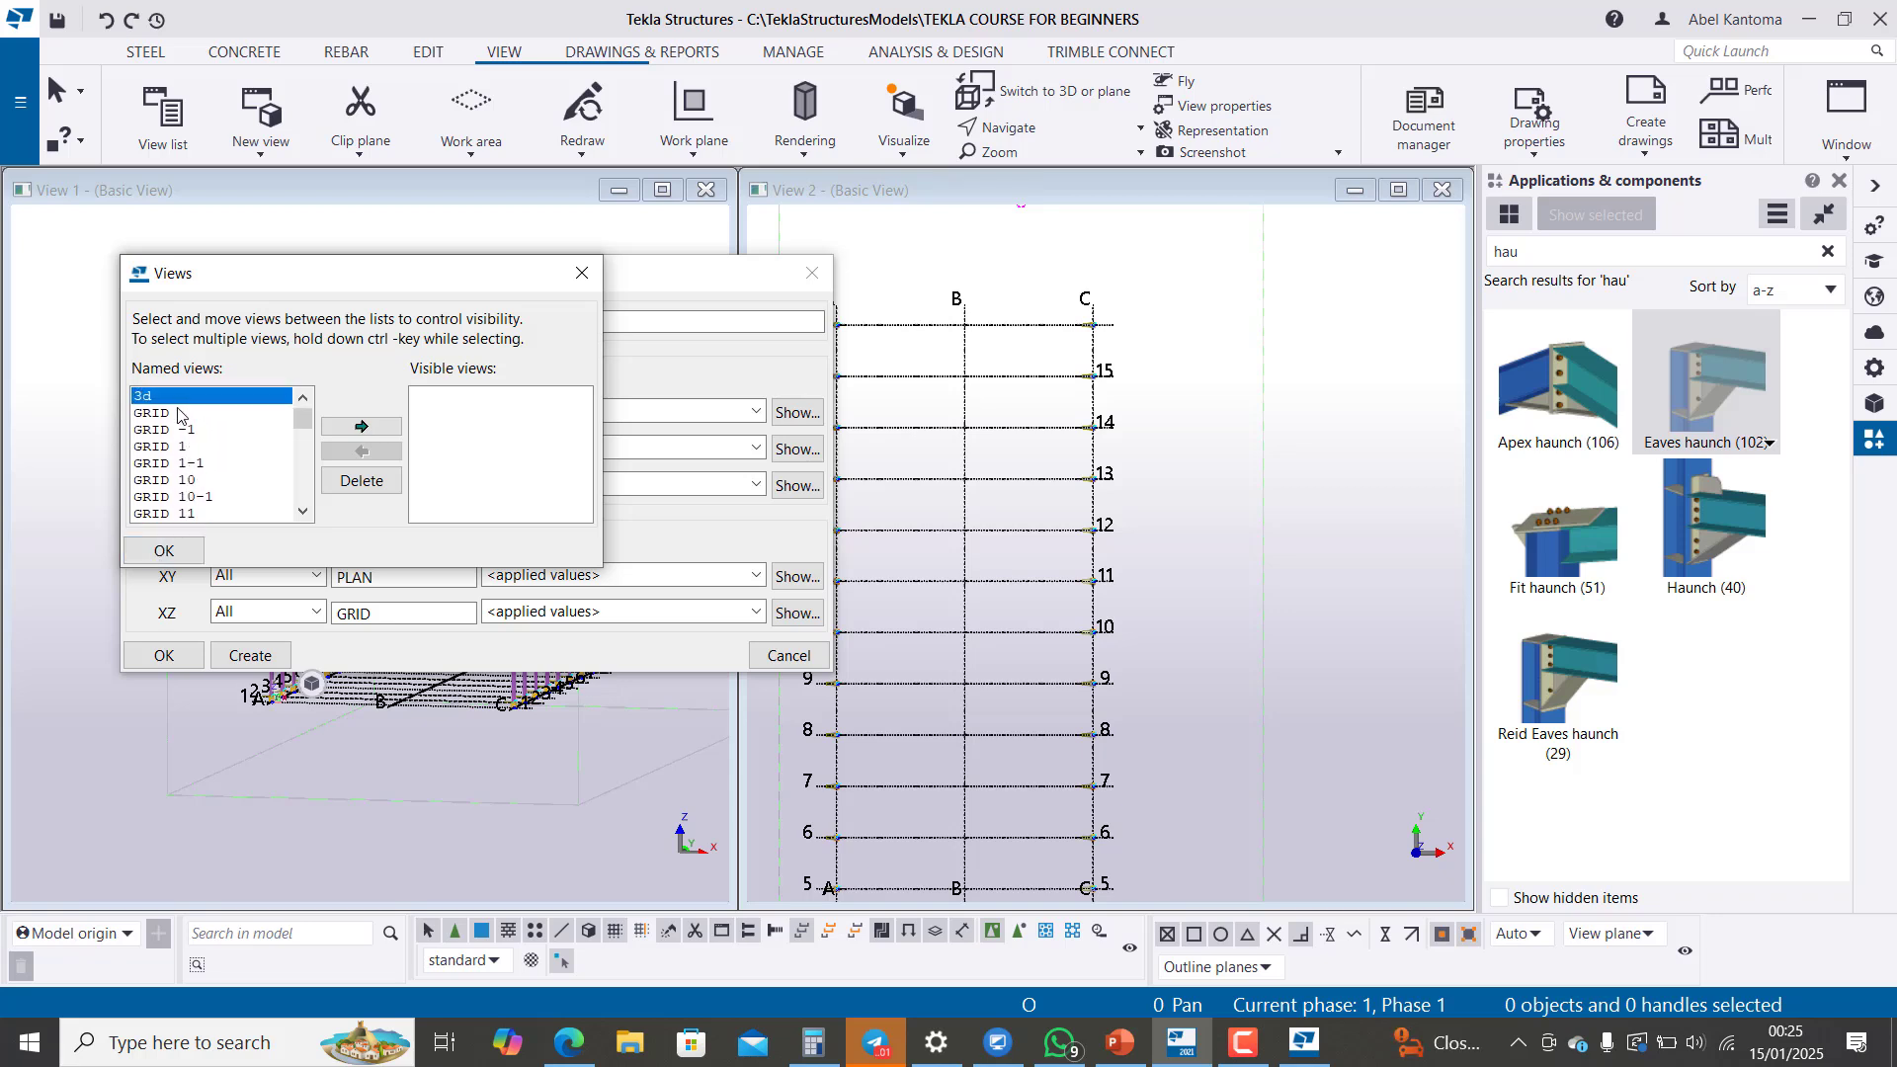
pyautogui.click(165, 414)
pyautogui.click(186, 435)
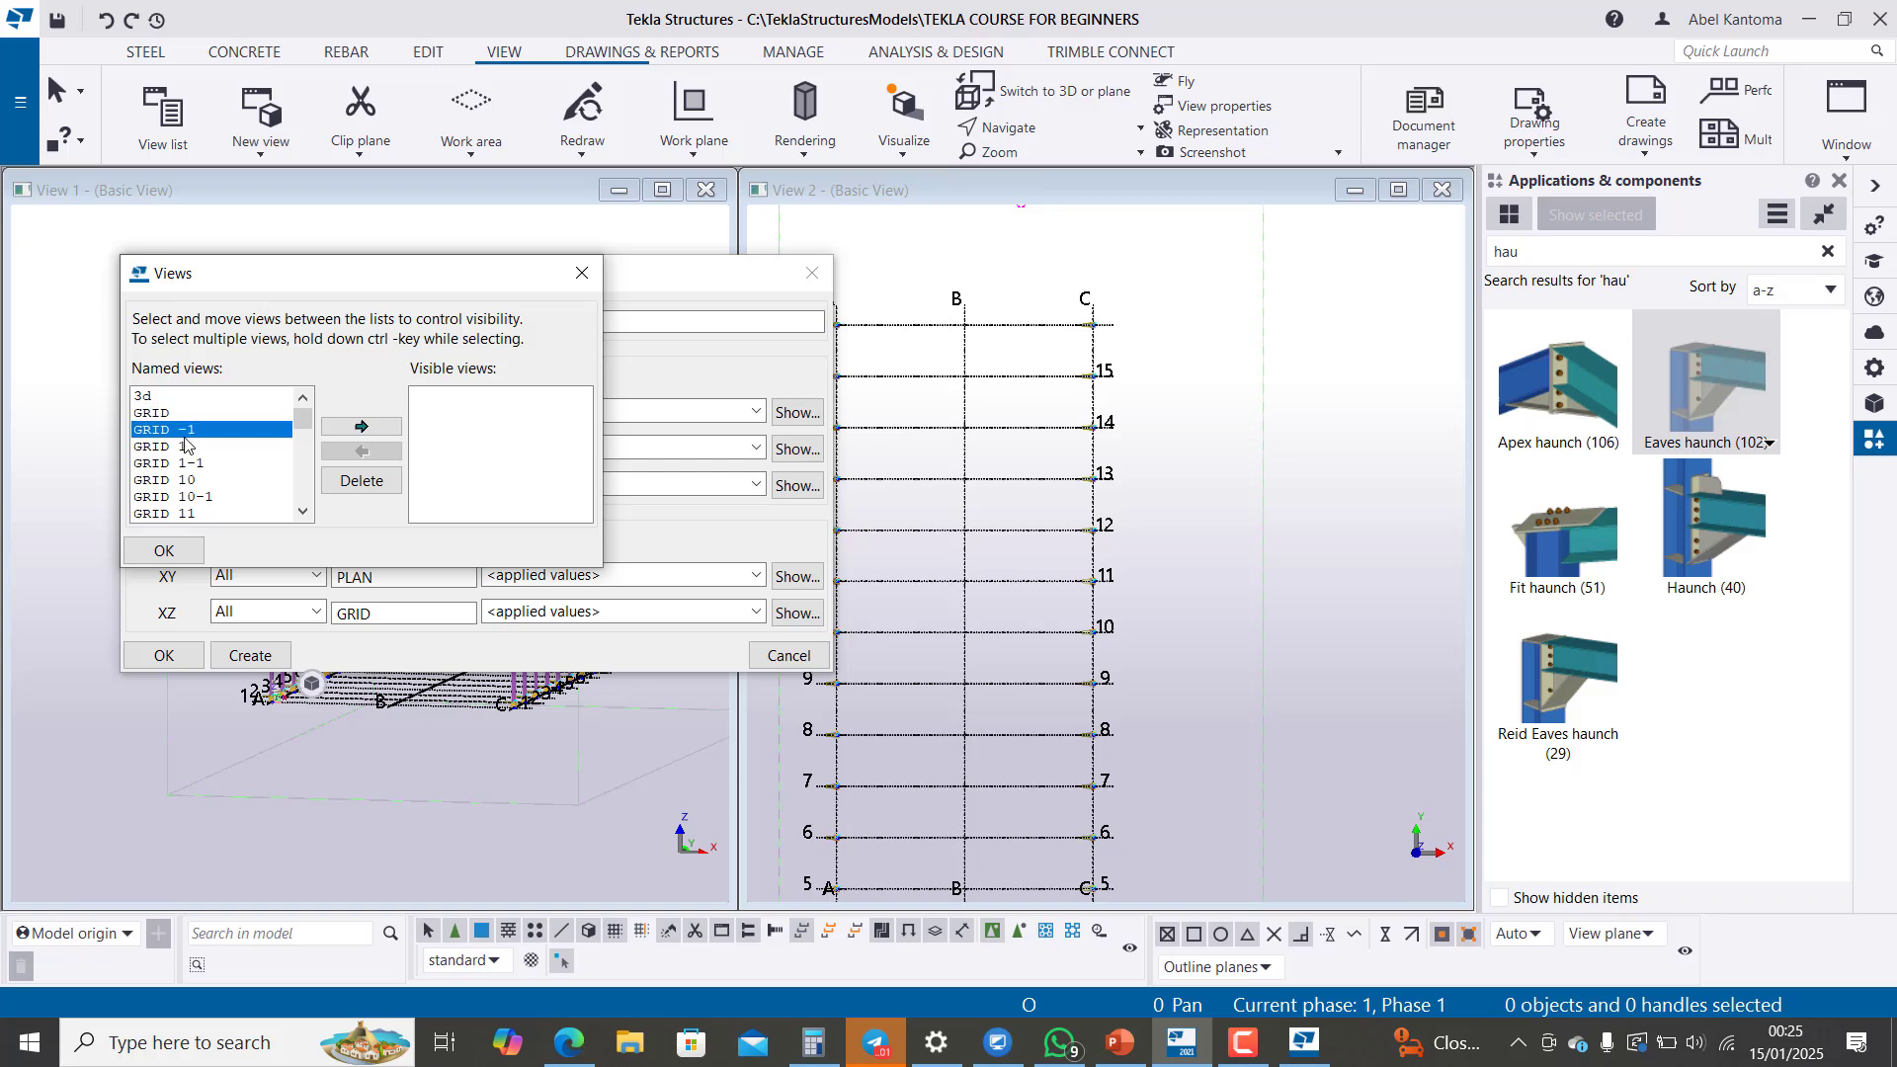
pyautogui.click(180, 451)
pyautogui.click(175, 497)
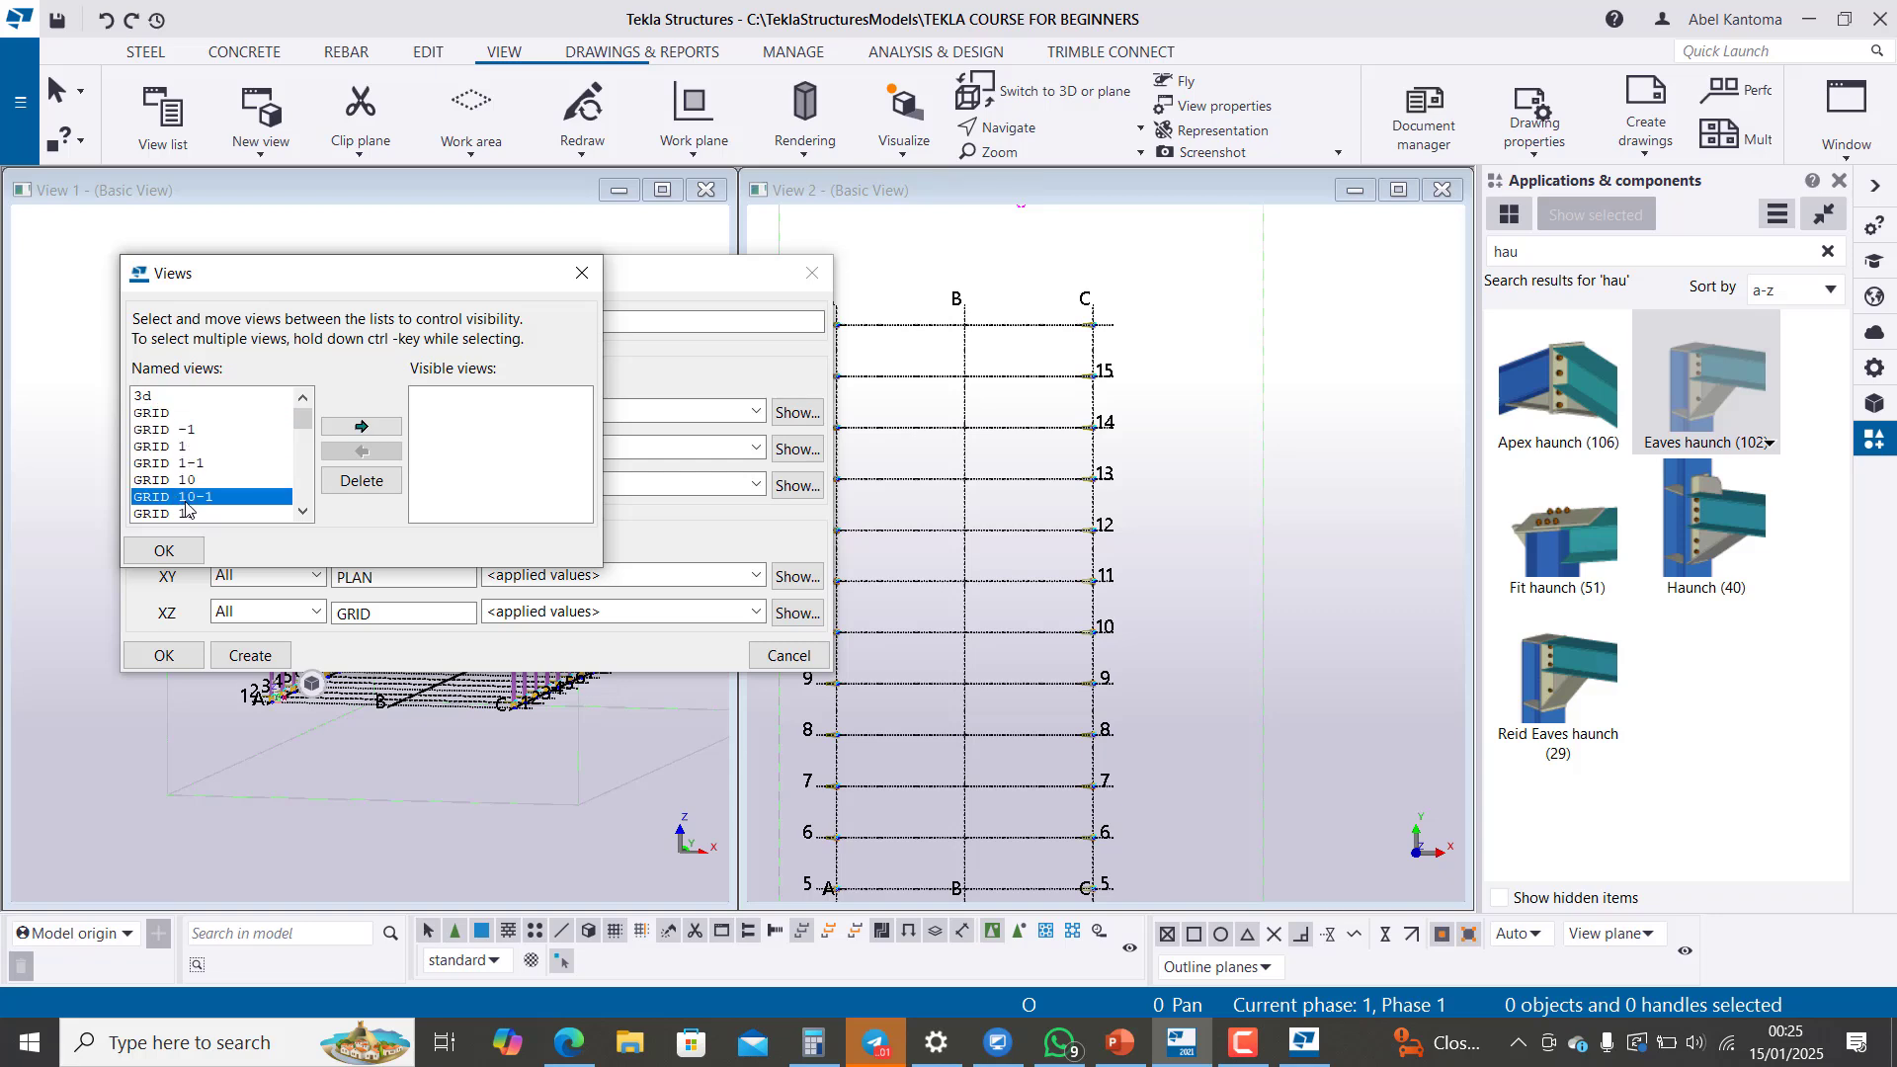
pyautogui.scroll(-4, 183, 499)
pyautogui.click(164, 479)
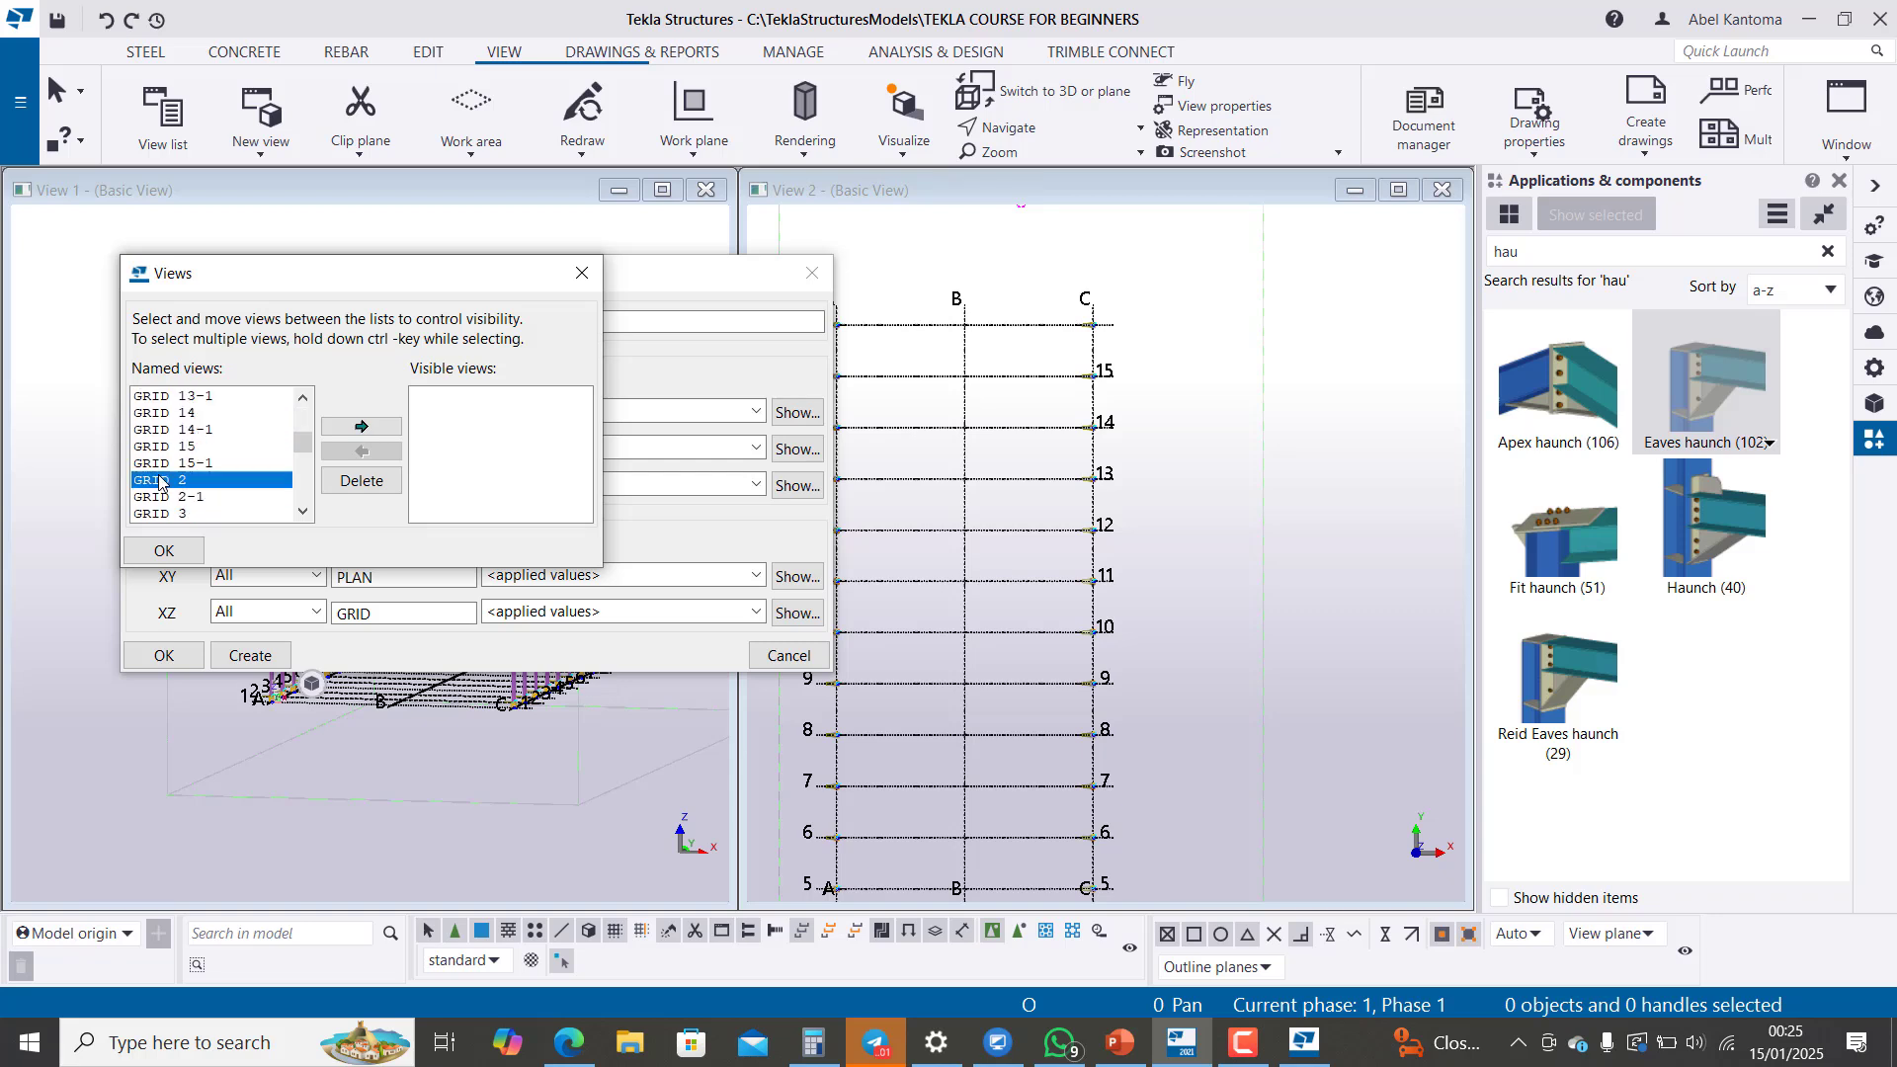
pyautogui.click(371, 428)
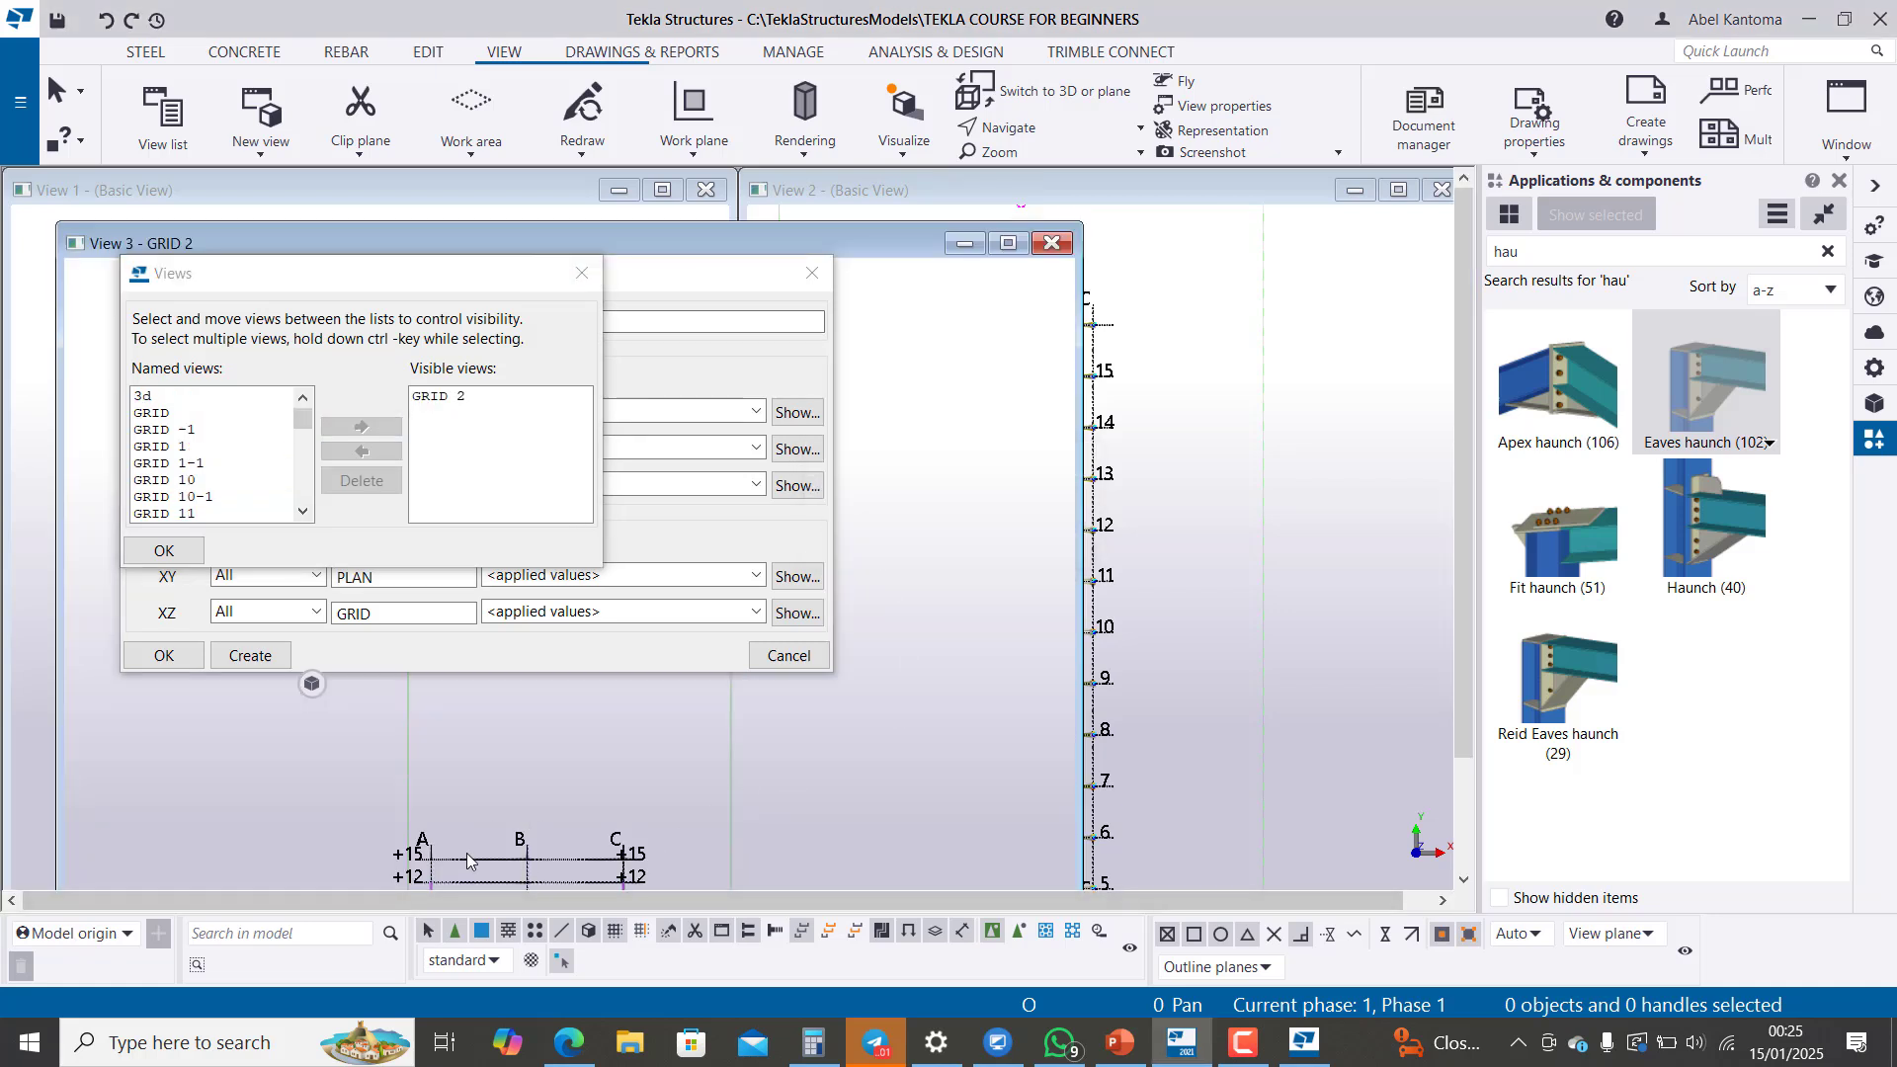
pyautogui.moveTo(886, 244); pyautogui.dragTo(897, 173)
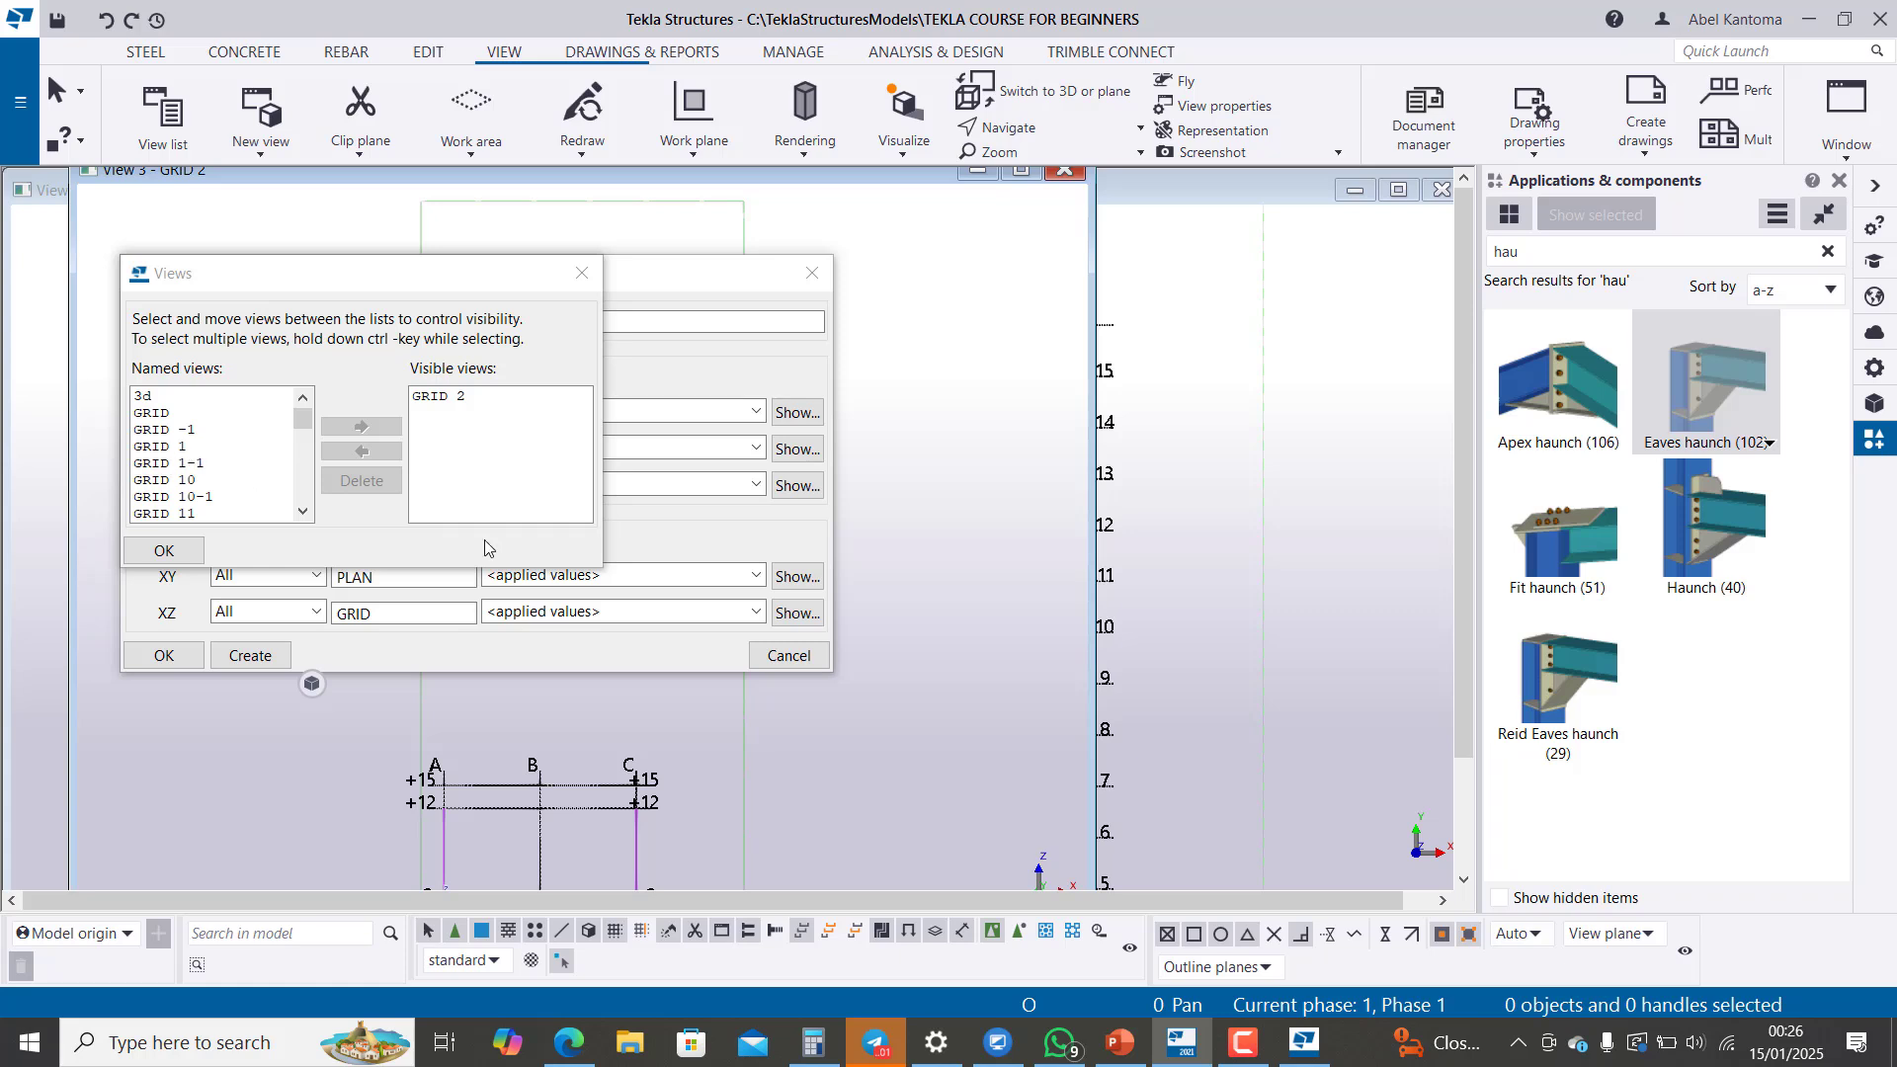
# Step: Look through the remaining named grid and plan views
pyautogui.scroll(-6, 275, 488)
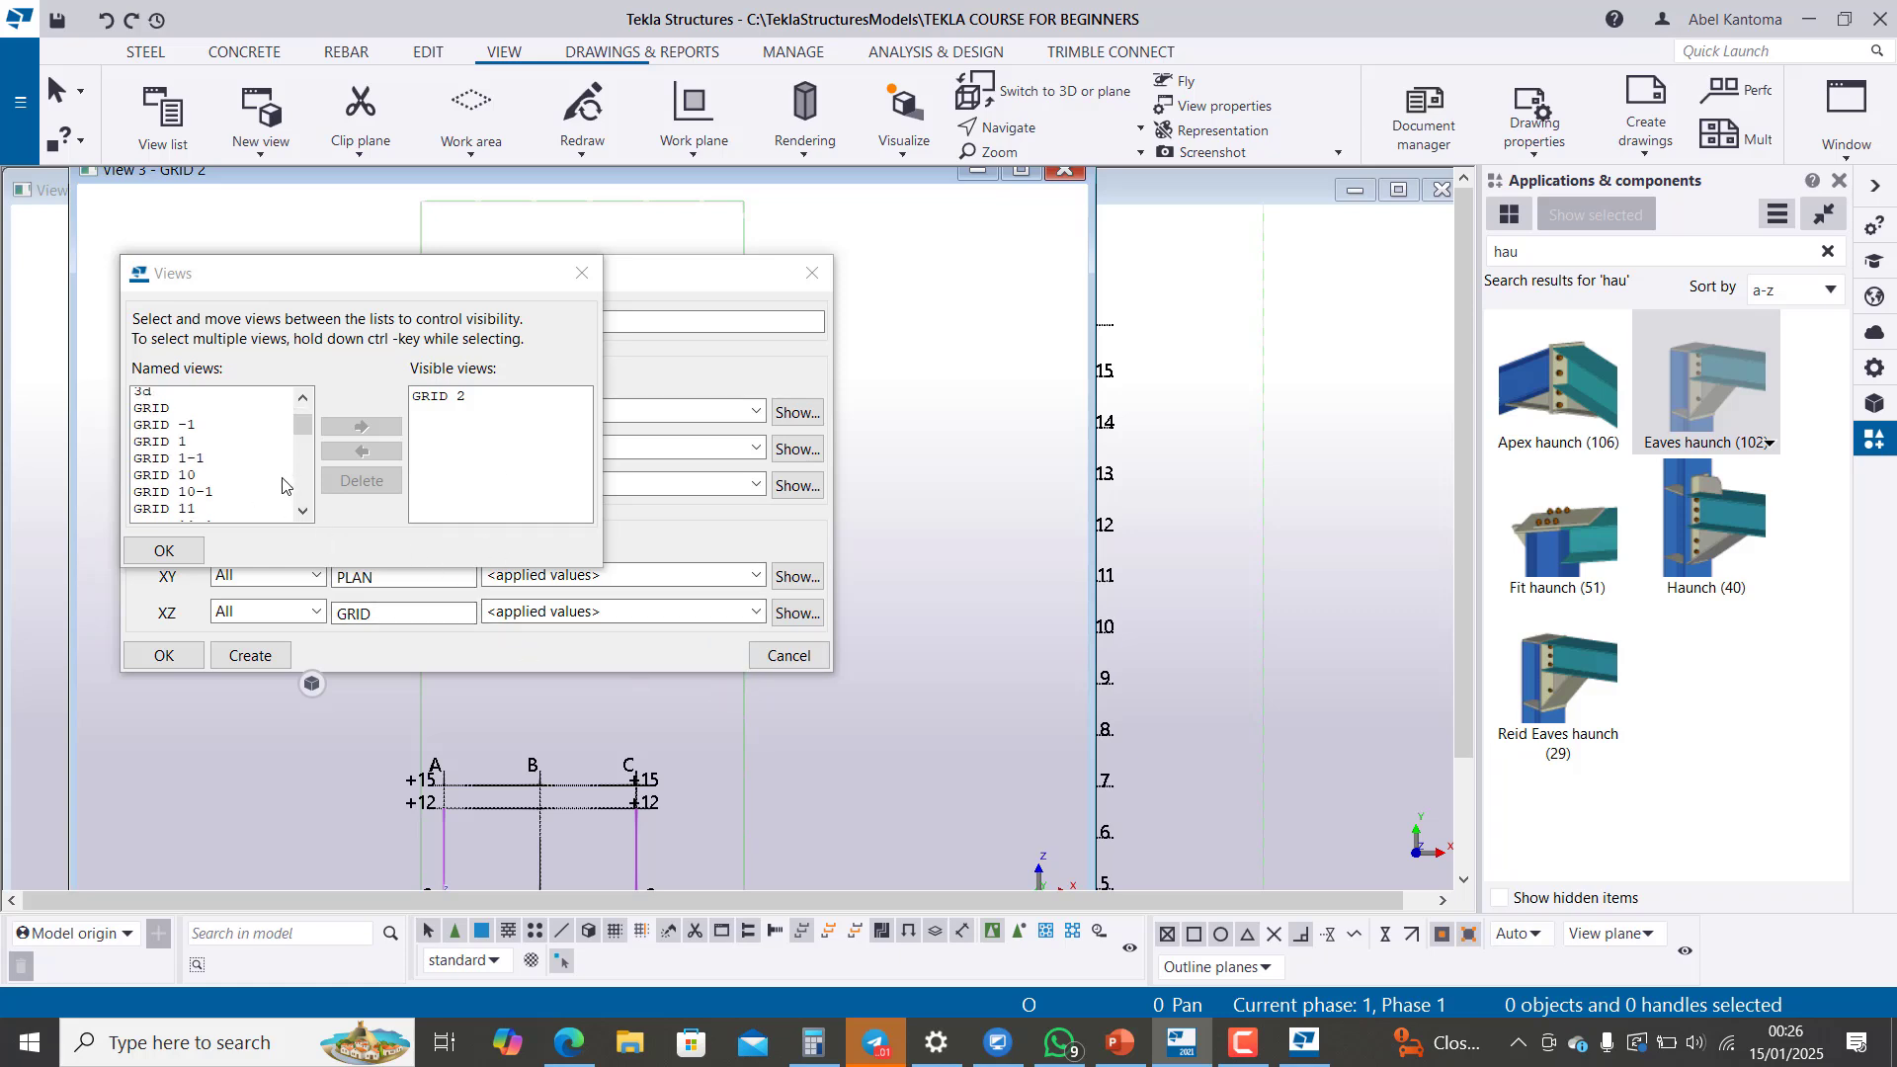
pyautogui.scroll(3, 274, 487)
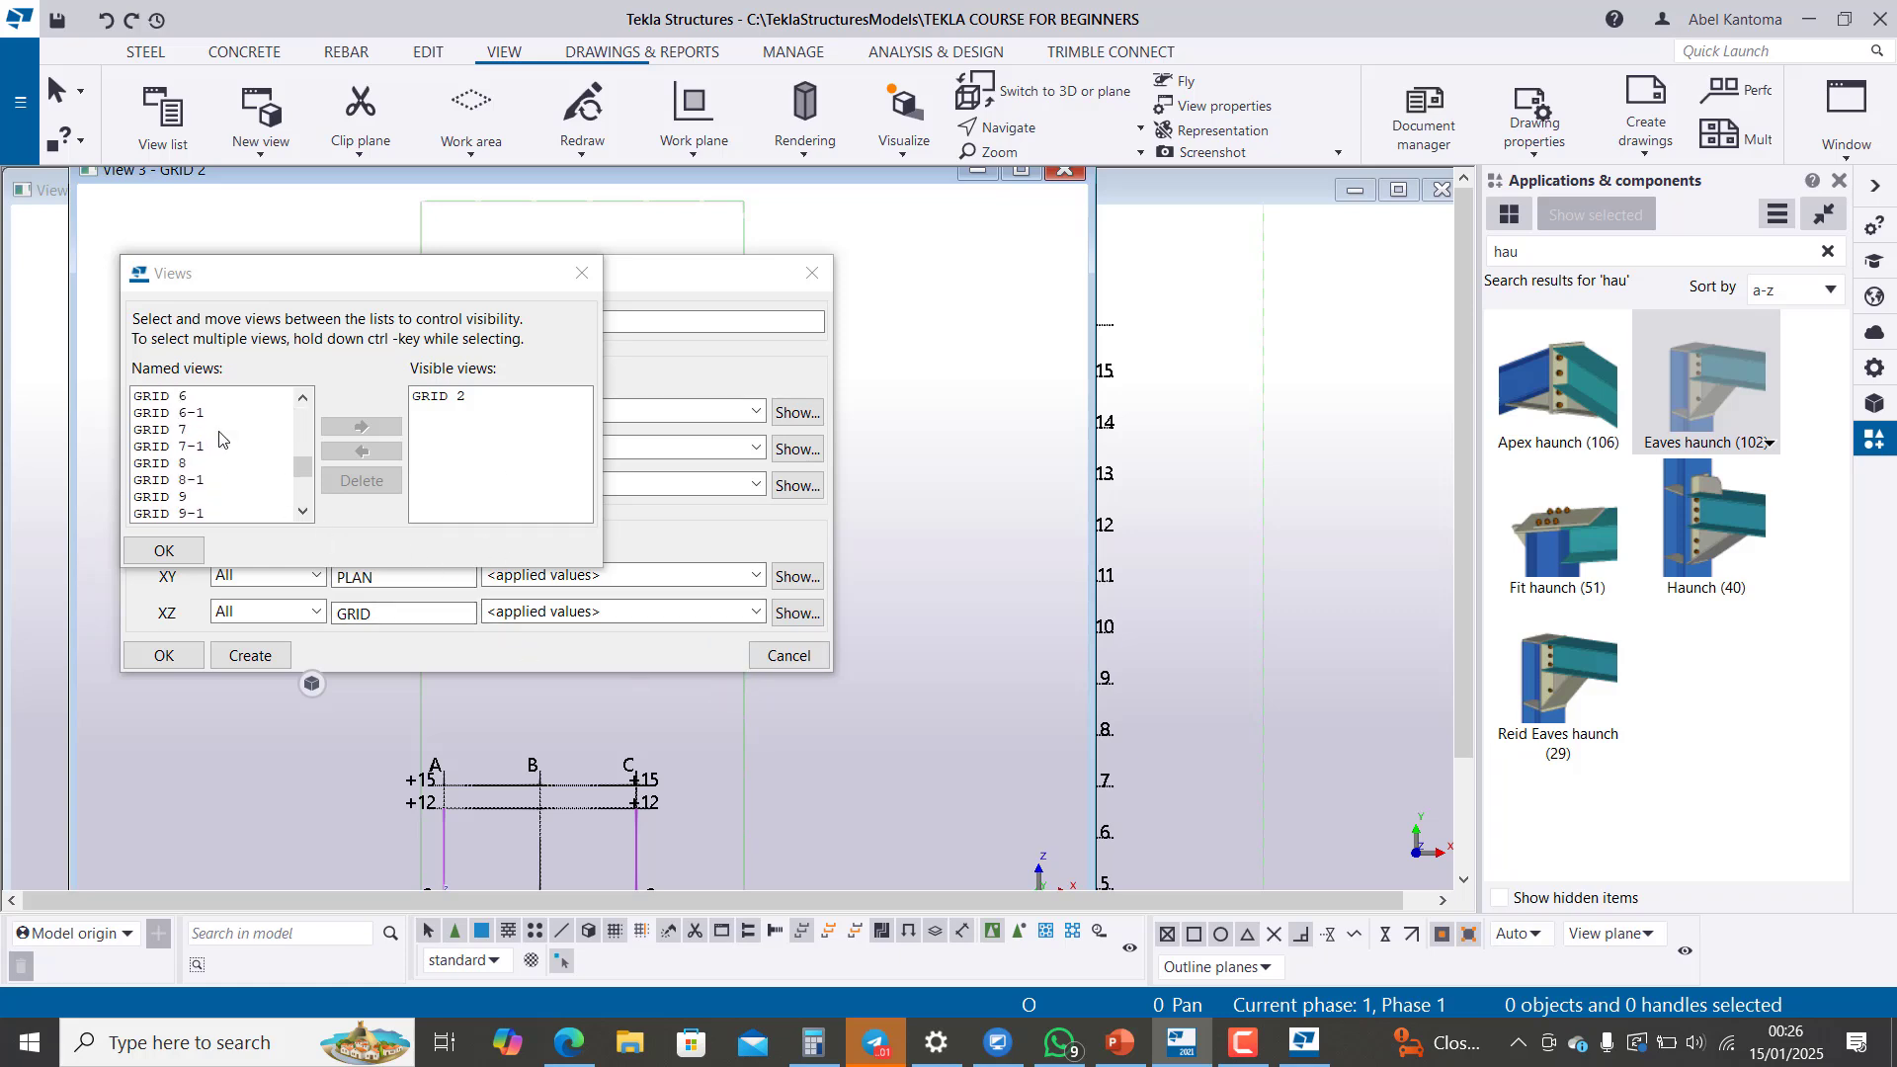
pyautogui.scroll(5, 219, 429)
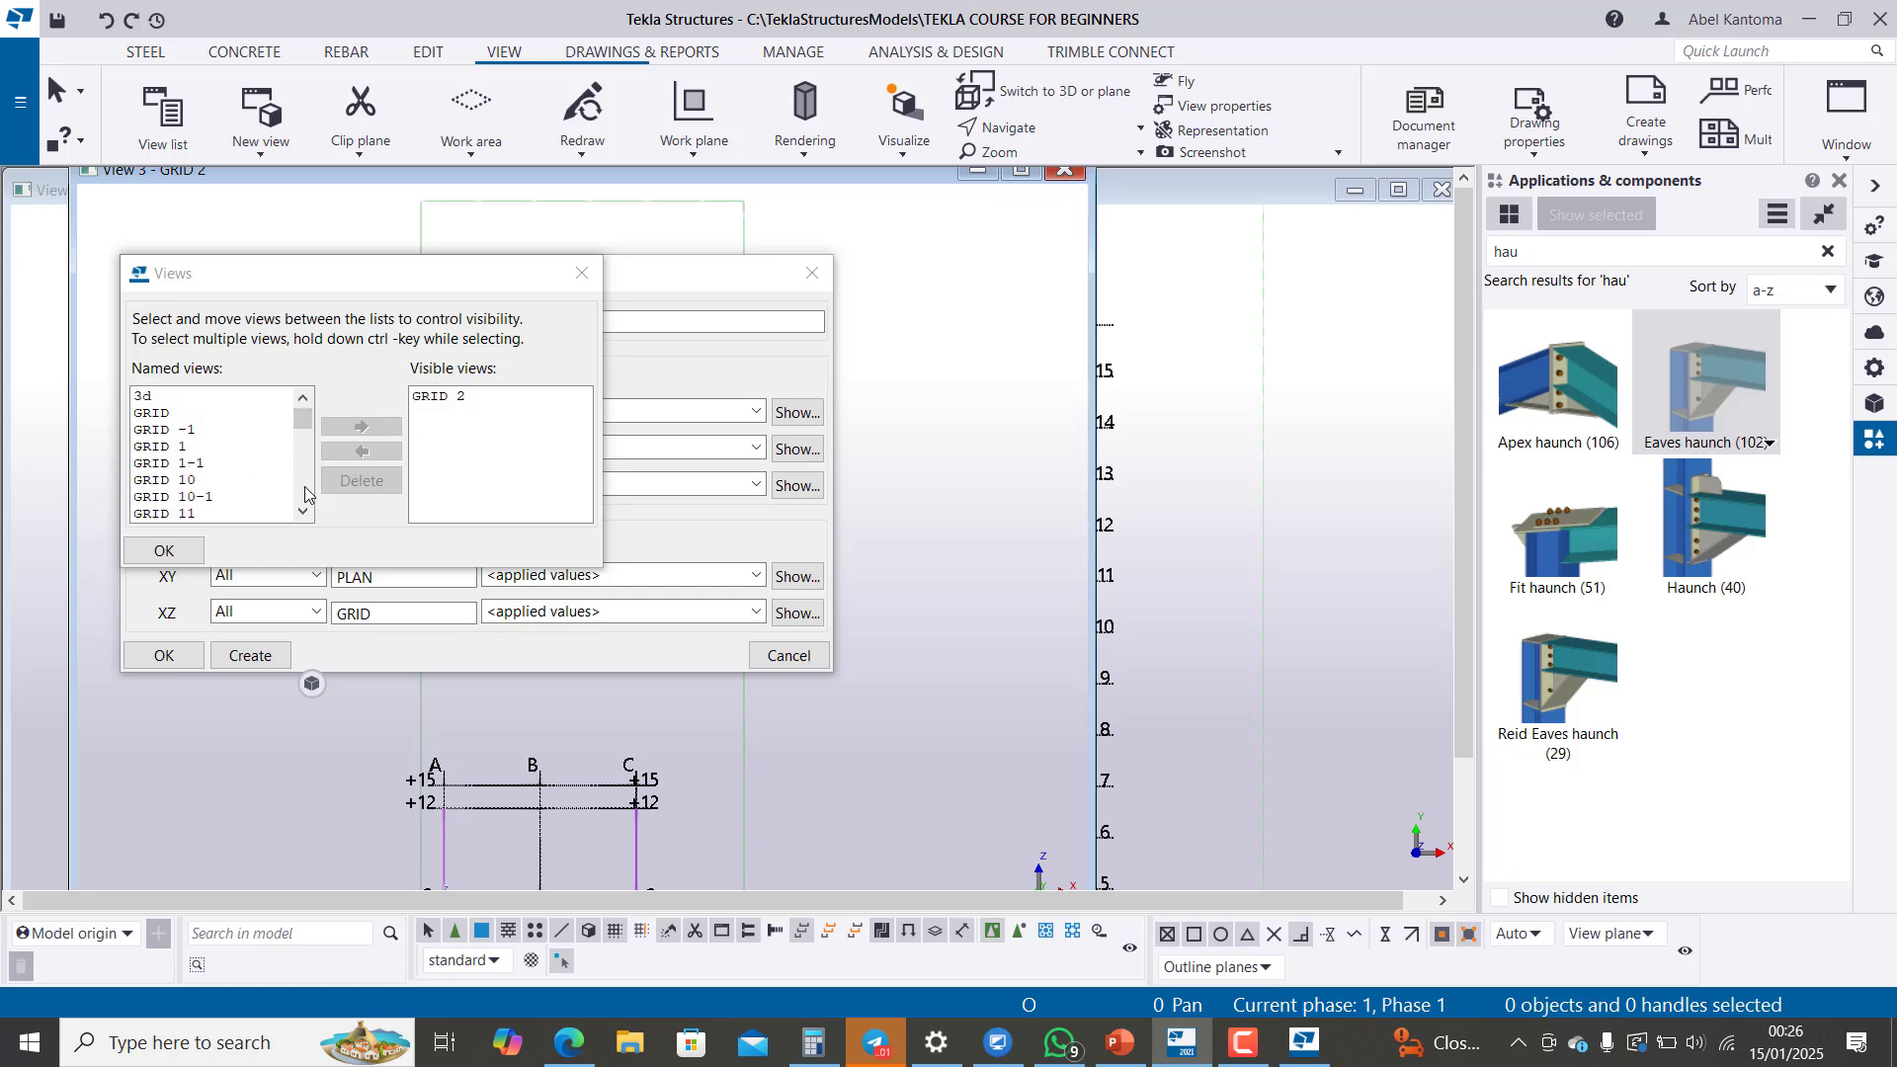
pyautogui.scroll(-9, 222, 474)
pyautogui.scroll(-3, 217, 478)
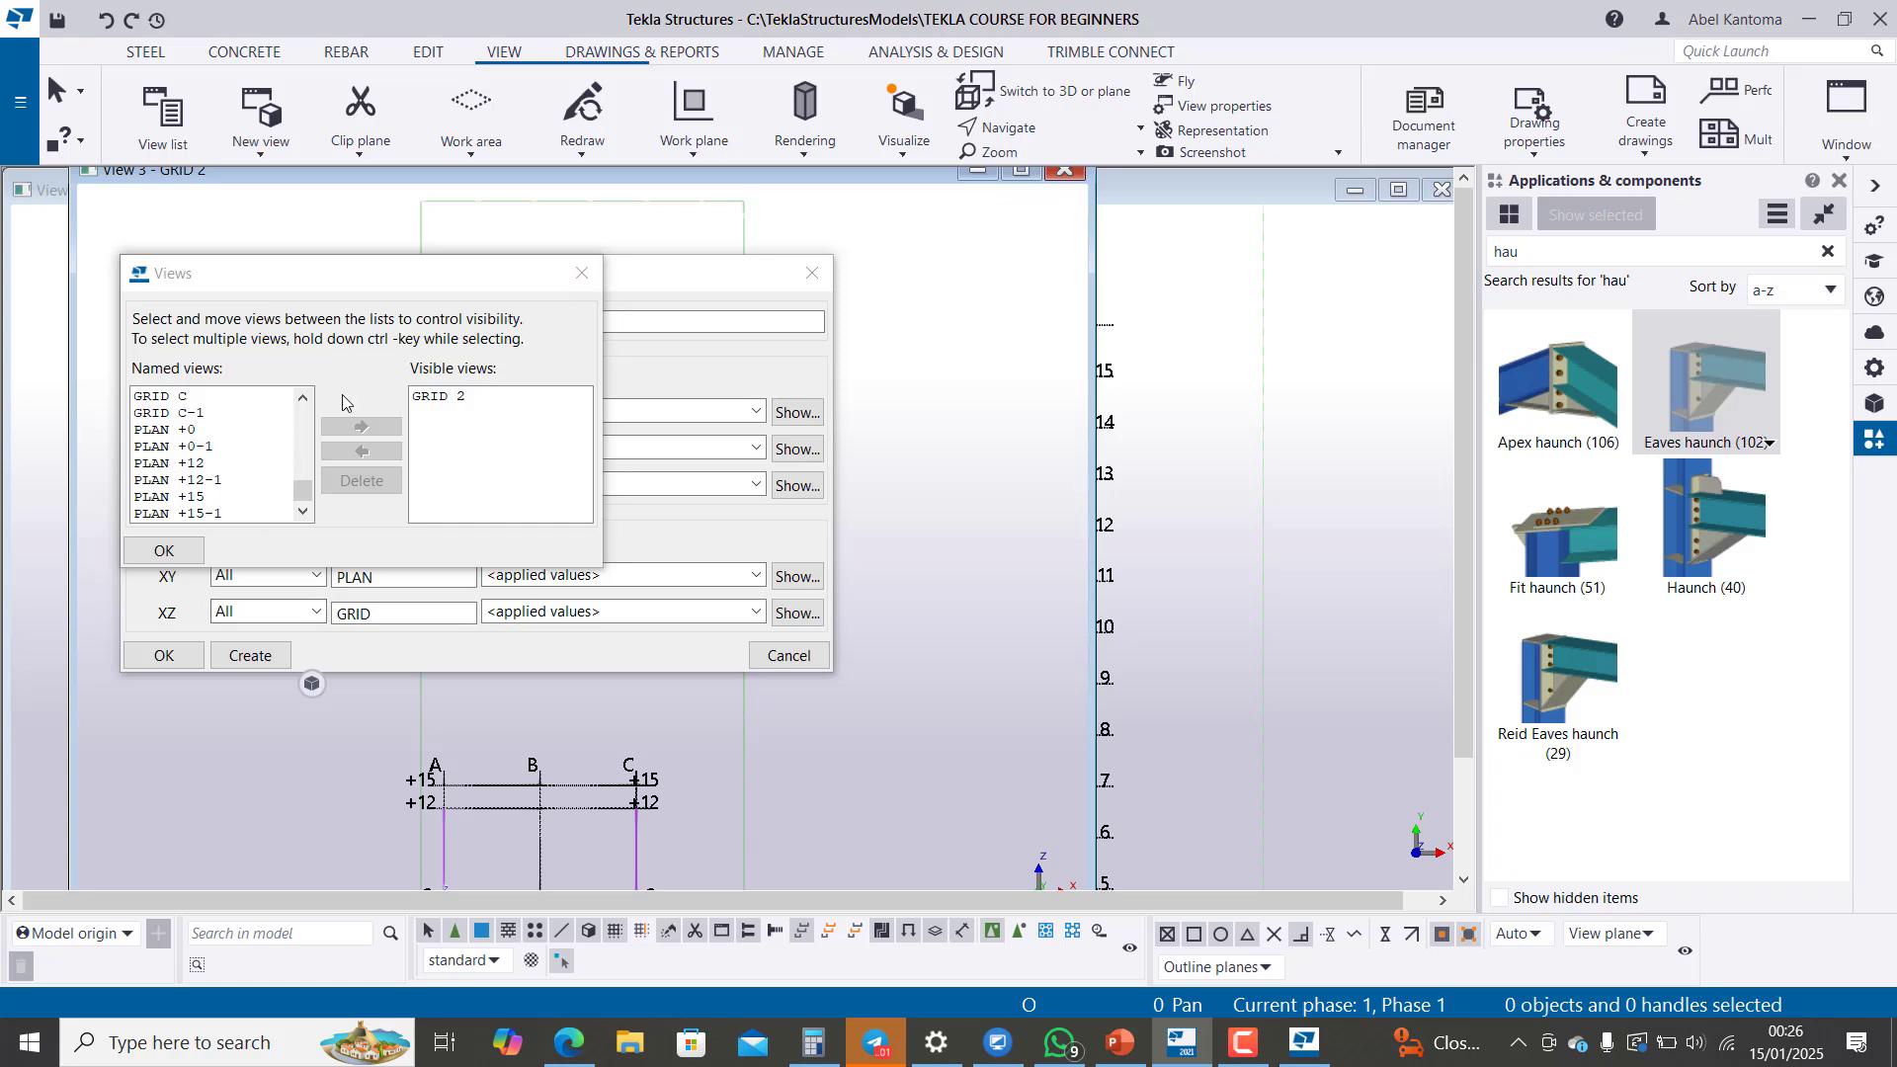
# Step: Create another set of views along all grid lines with the same settings and review the resulting view names
pyautogui.click(587, 273)
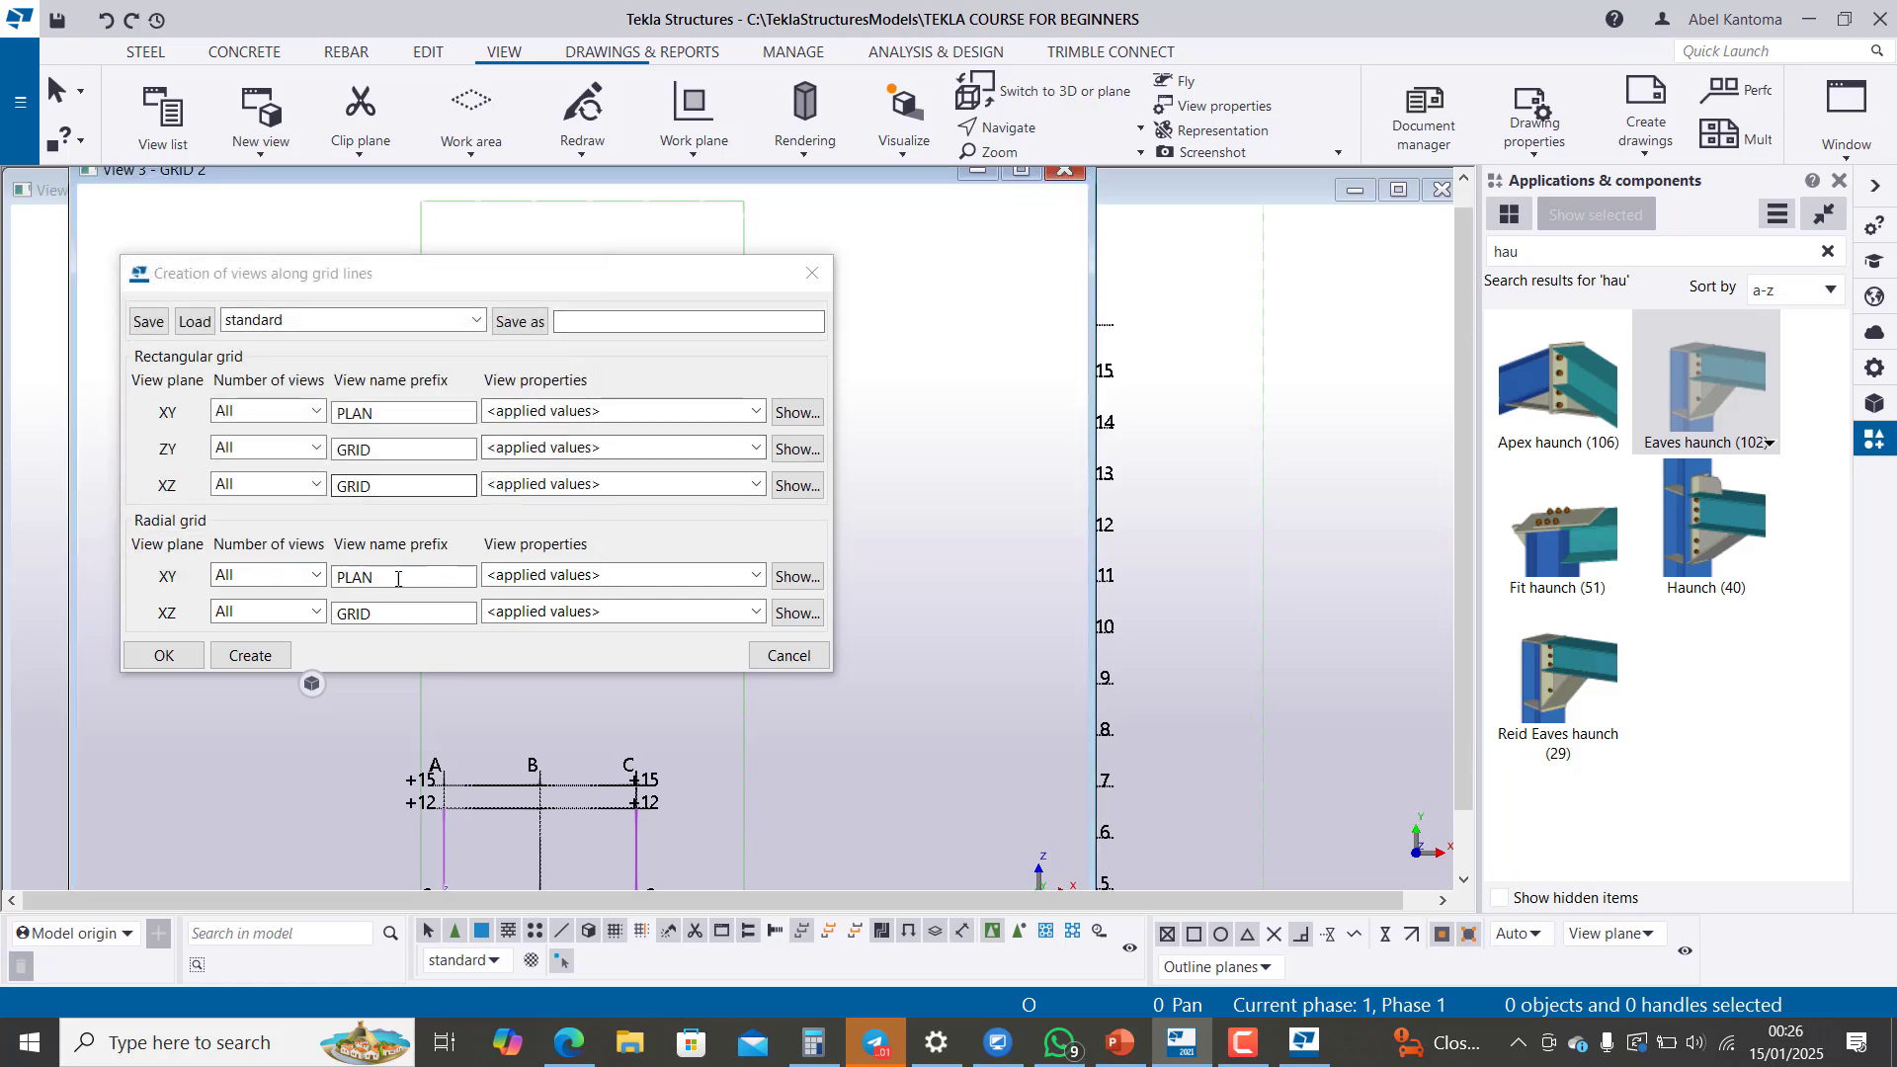
pyautogui.click(249, 659)
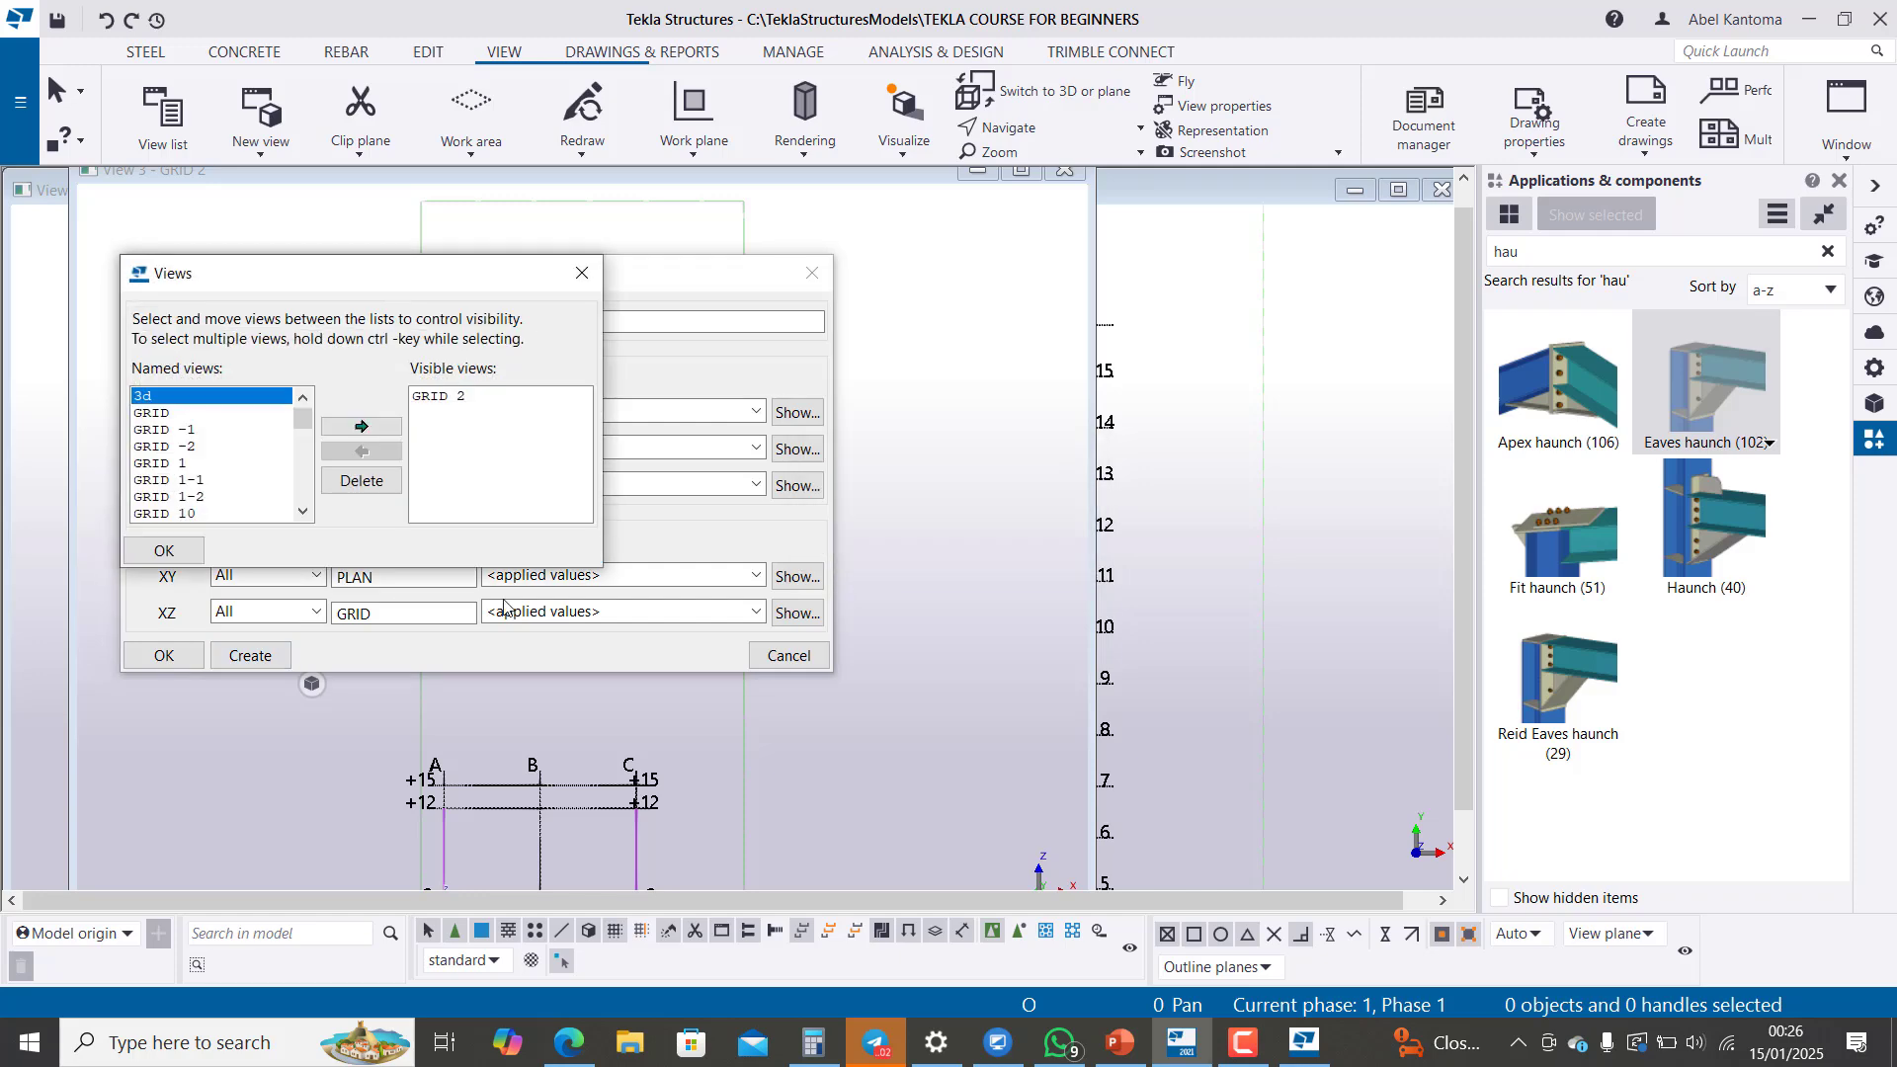
pyautogui.scroll(-10, 256, 481)
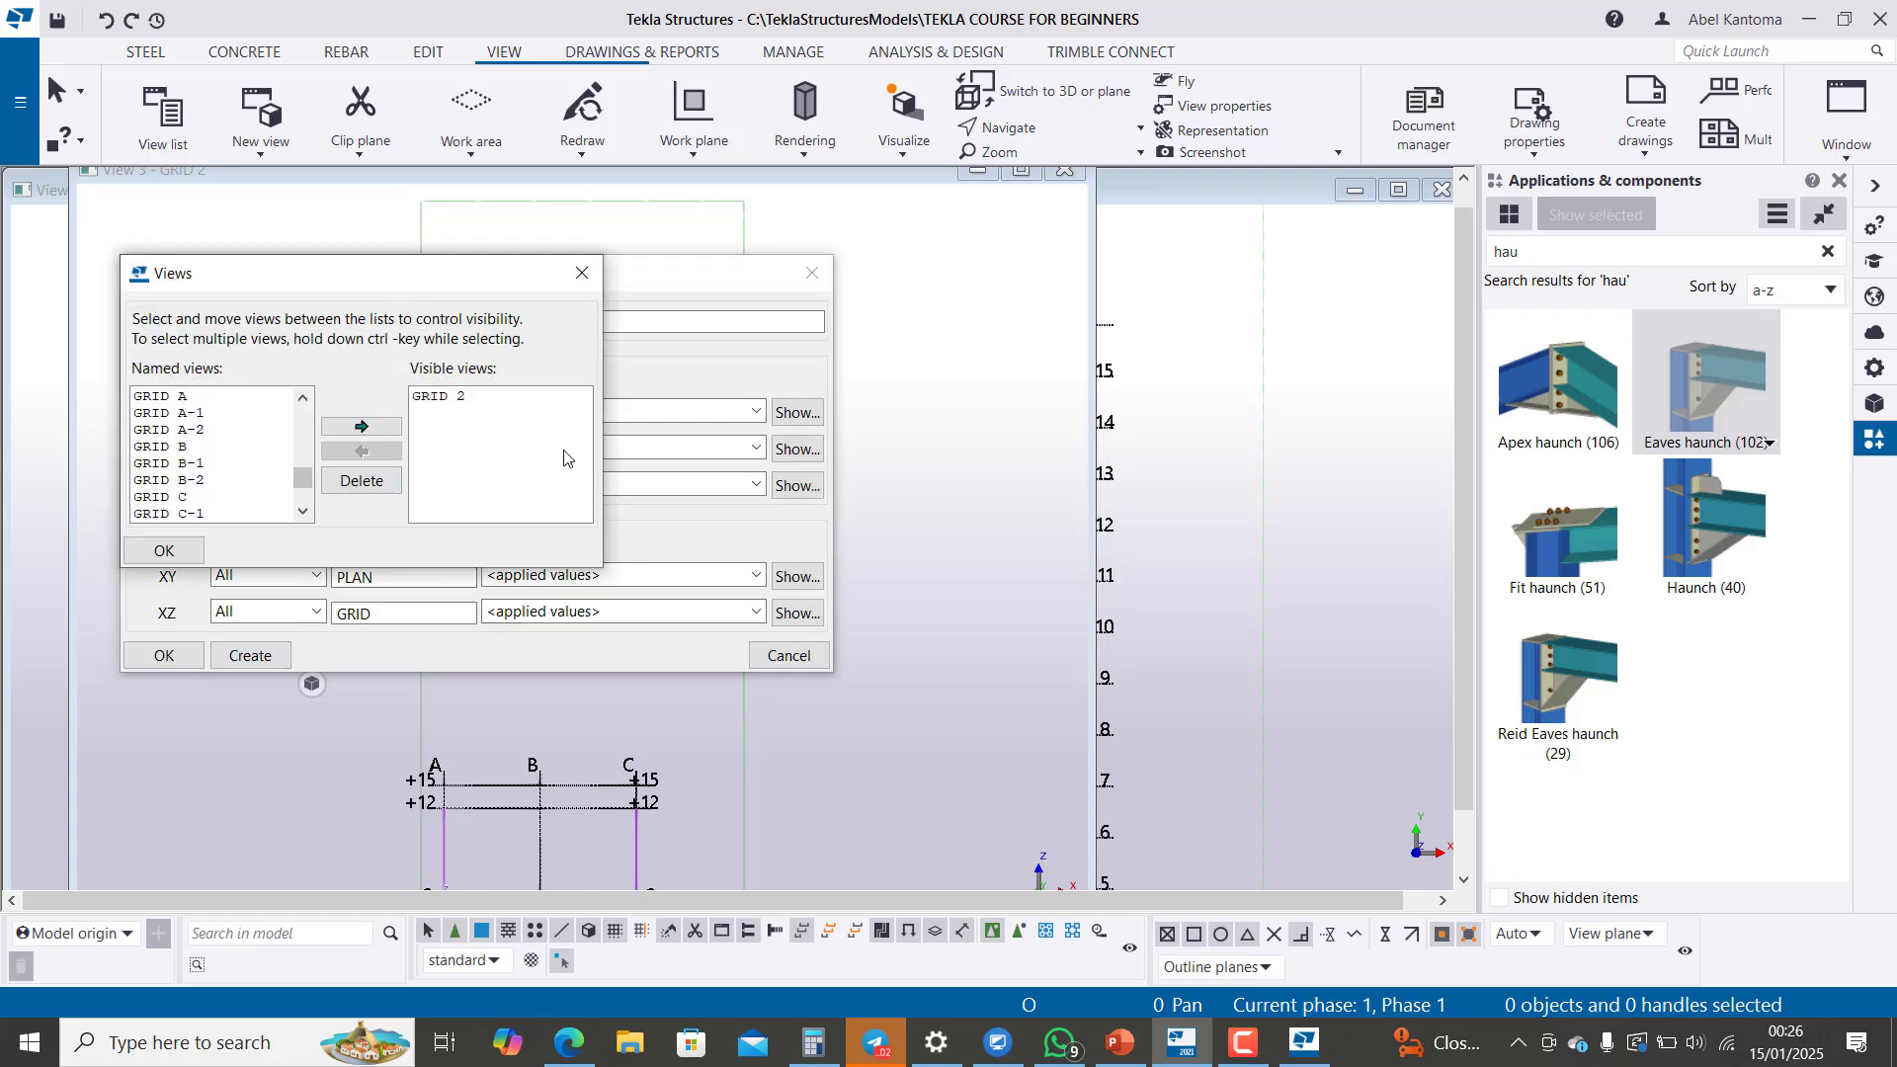
pyautogui.scroll(-5, 193, 492)
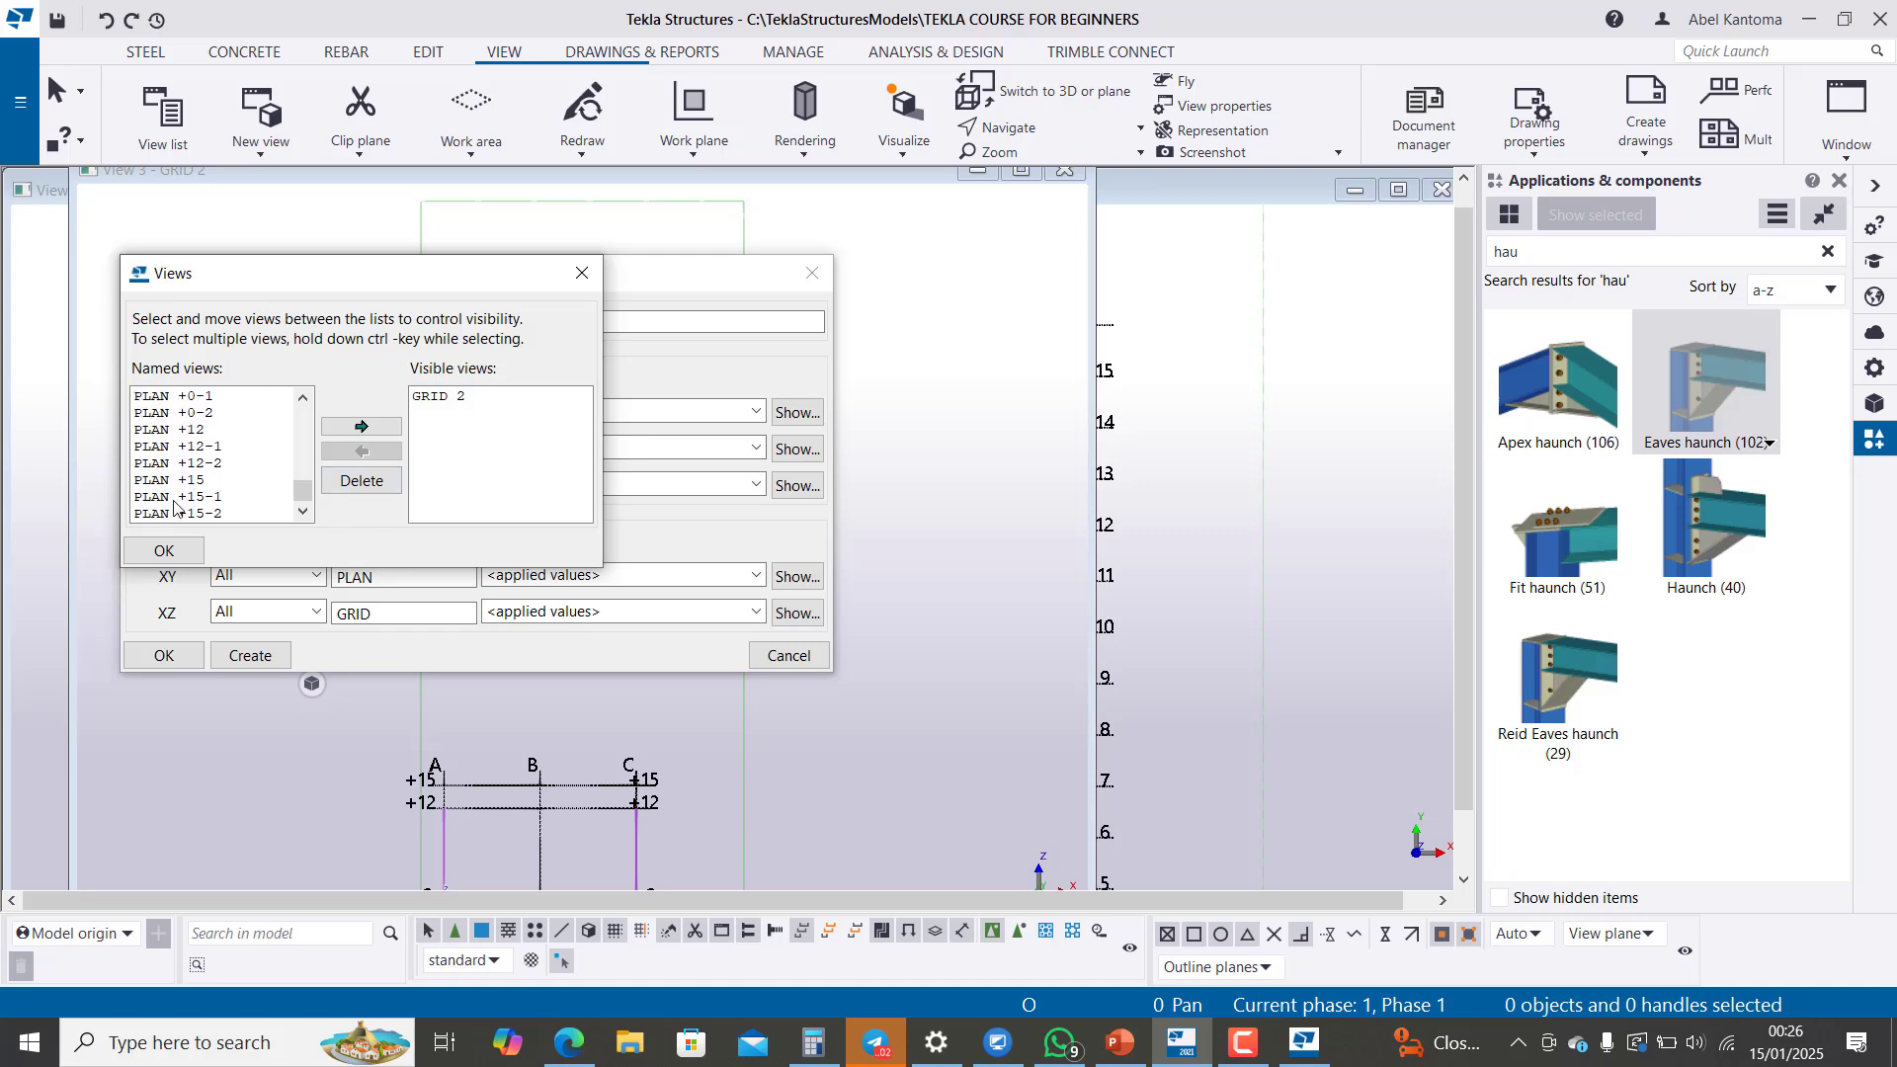
pyautogui.scroll(10, 194, 453)
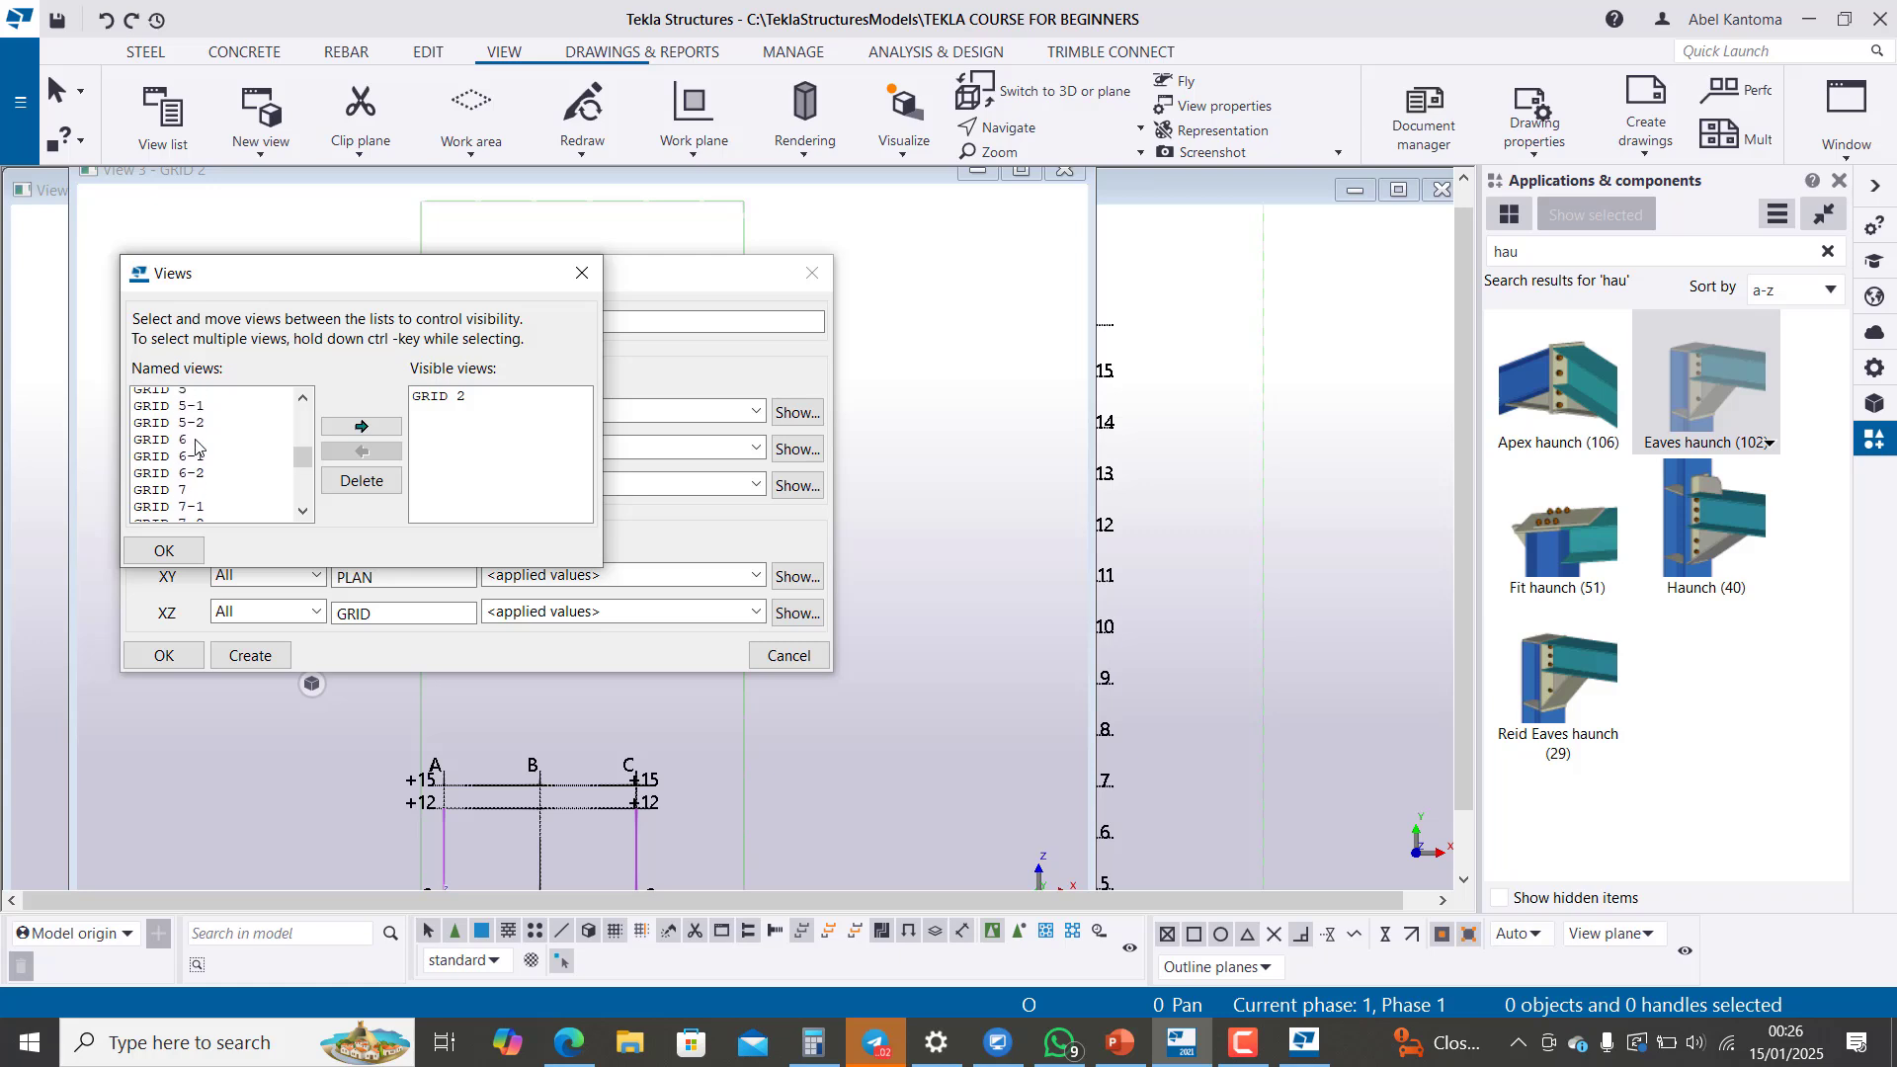
pyautogui.scroll(2, 189, 405)
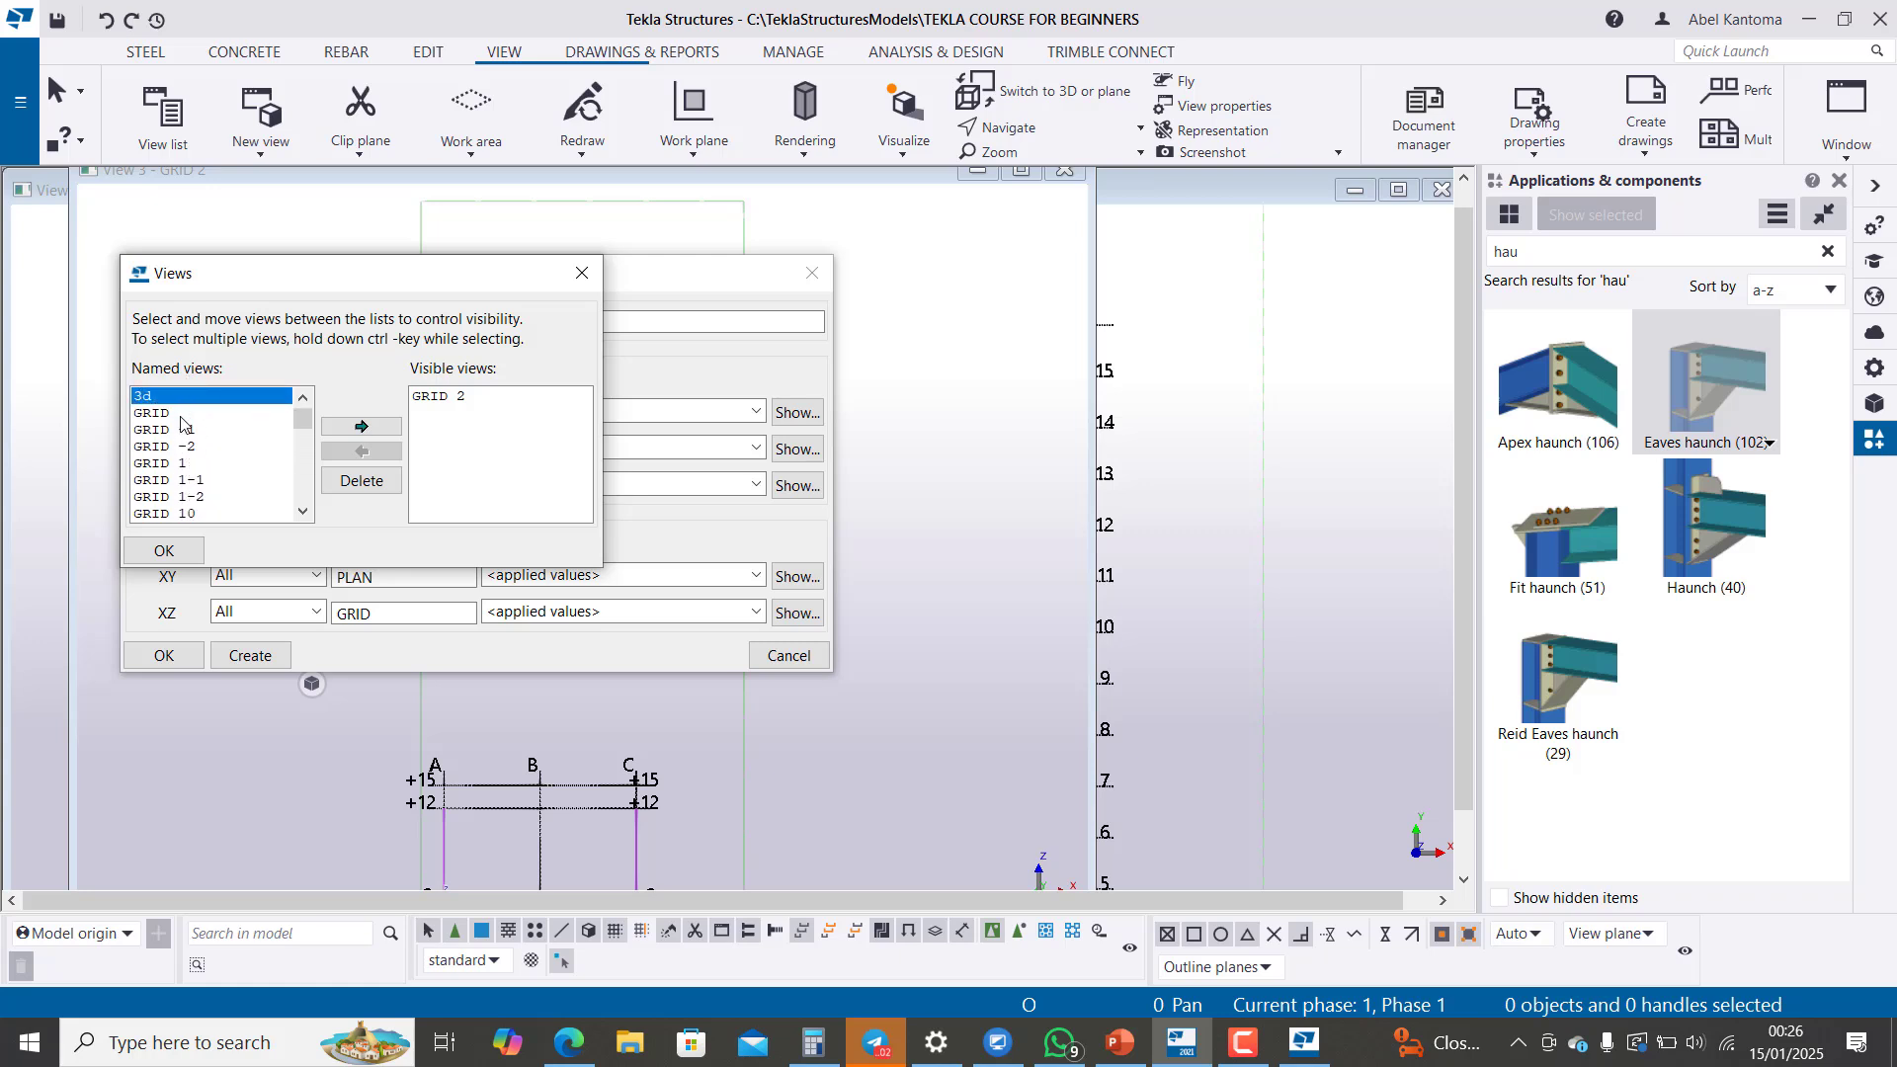
# Step: Make the GRID 7 view visible from the named views
pyautogui.click(176, 415)
pyautogui.click(164, 431)
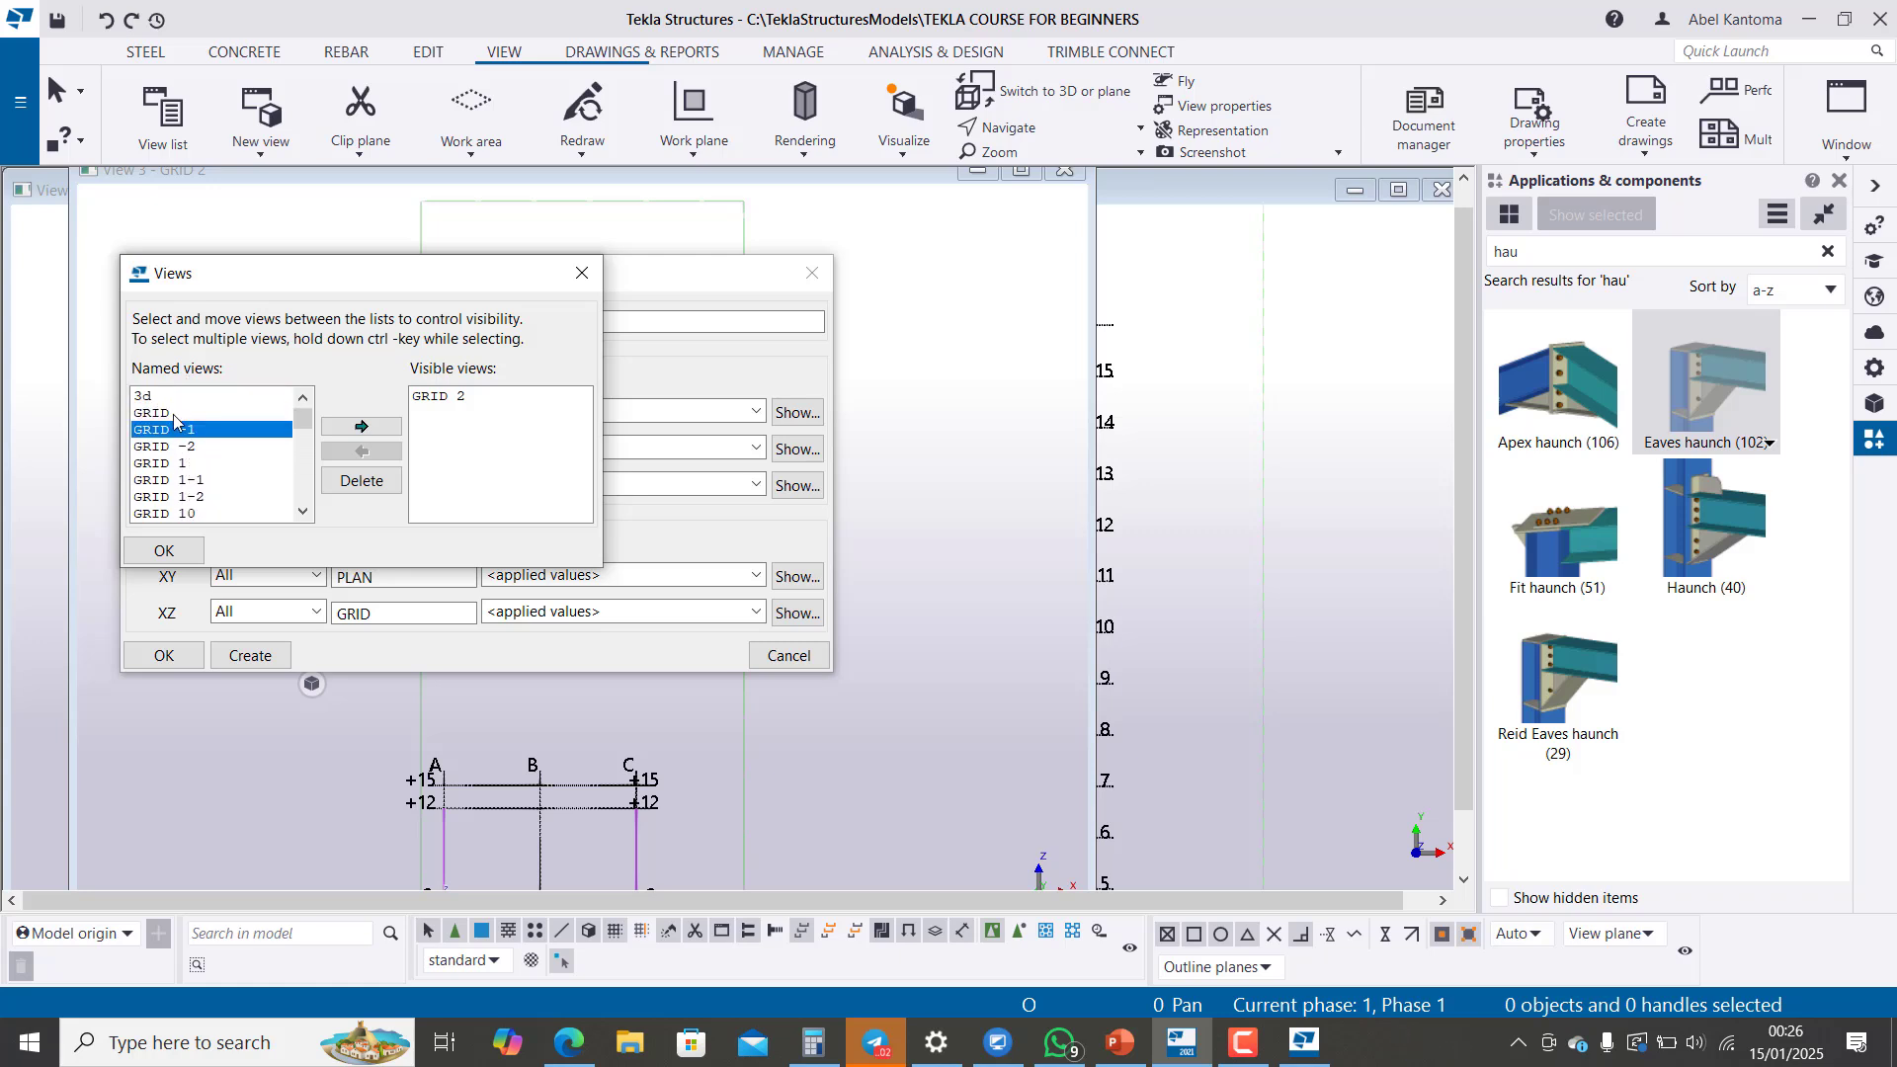
pyautogui.scroll(-10, 176, 434)
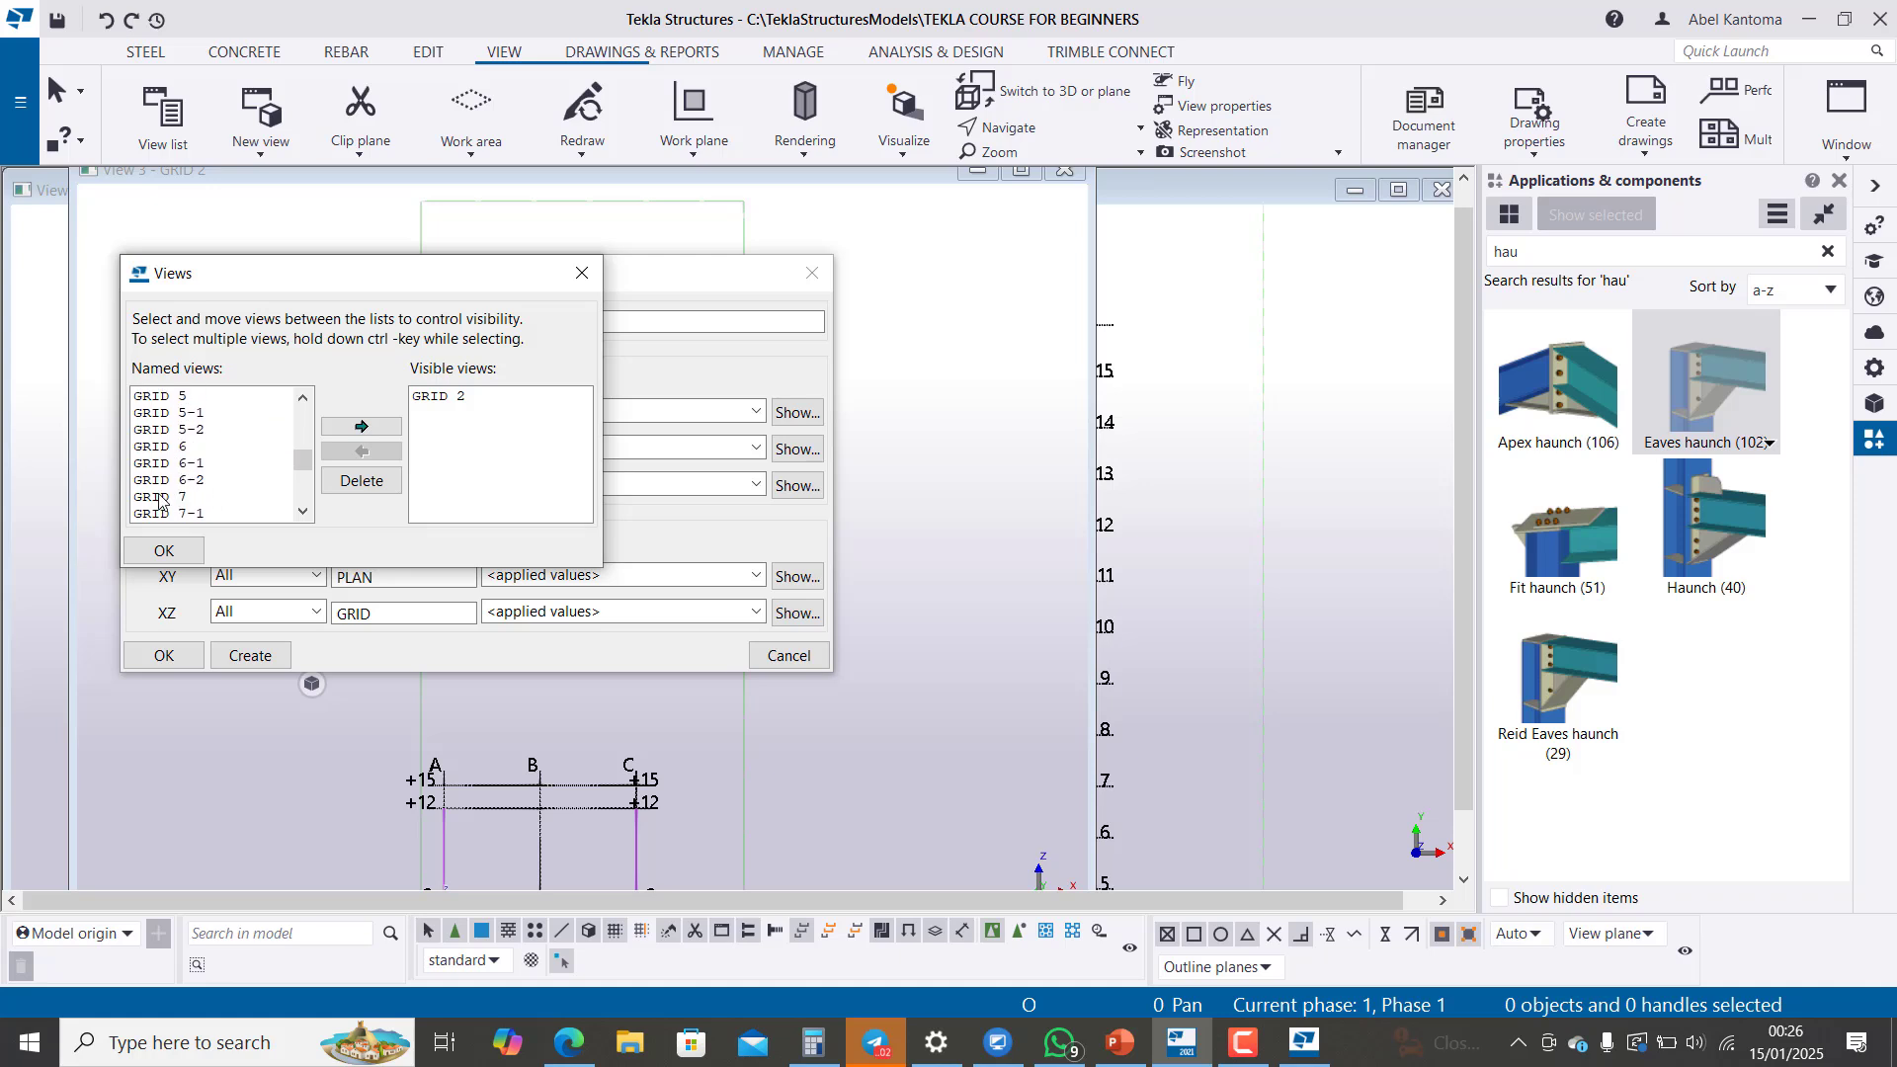
pyautogui.click(164, 497)
pyautogui.click(362, 427)
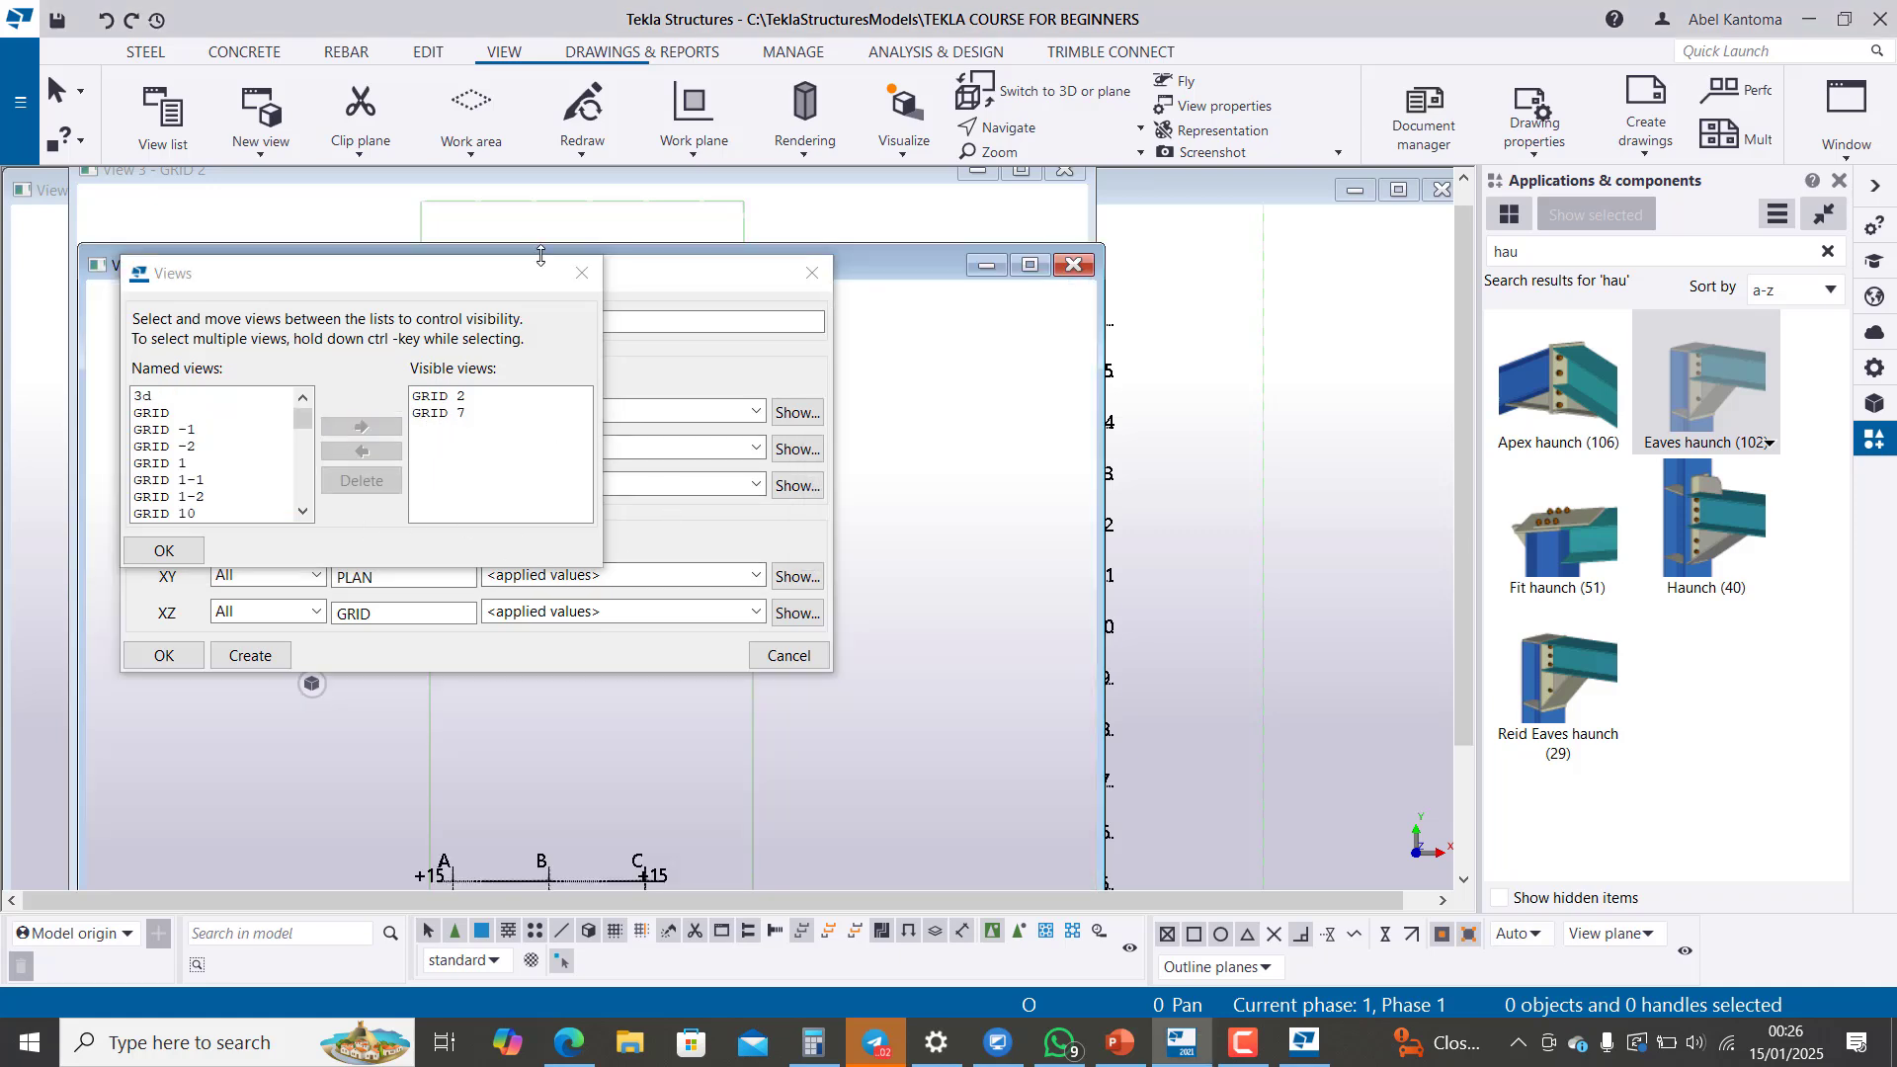
# Step: Close the view dialogs and the open GRID 7 and GRID 2 views
pyautogui.click(579, 274)
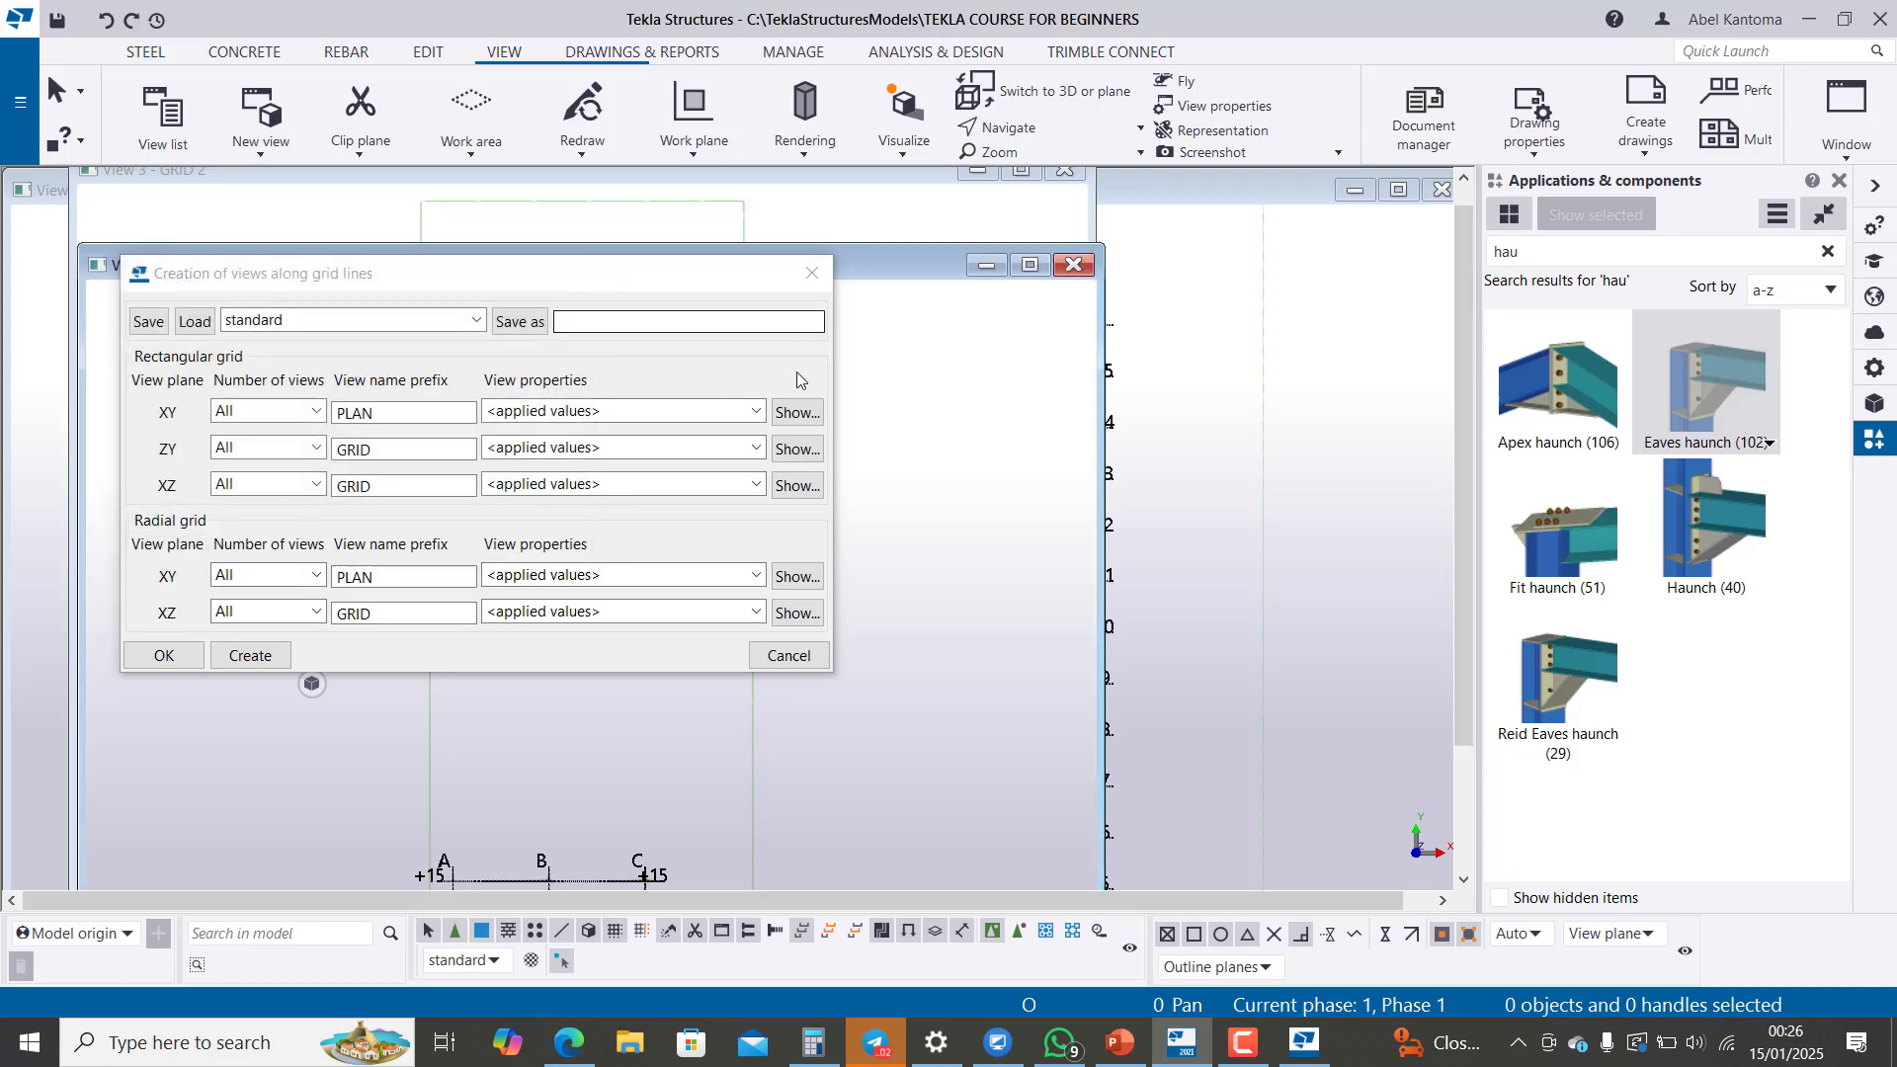
pyautogui.click(812, 272)
pyautogui.click(1071, 264)
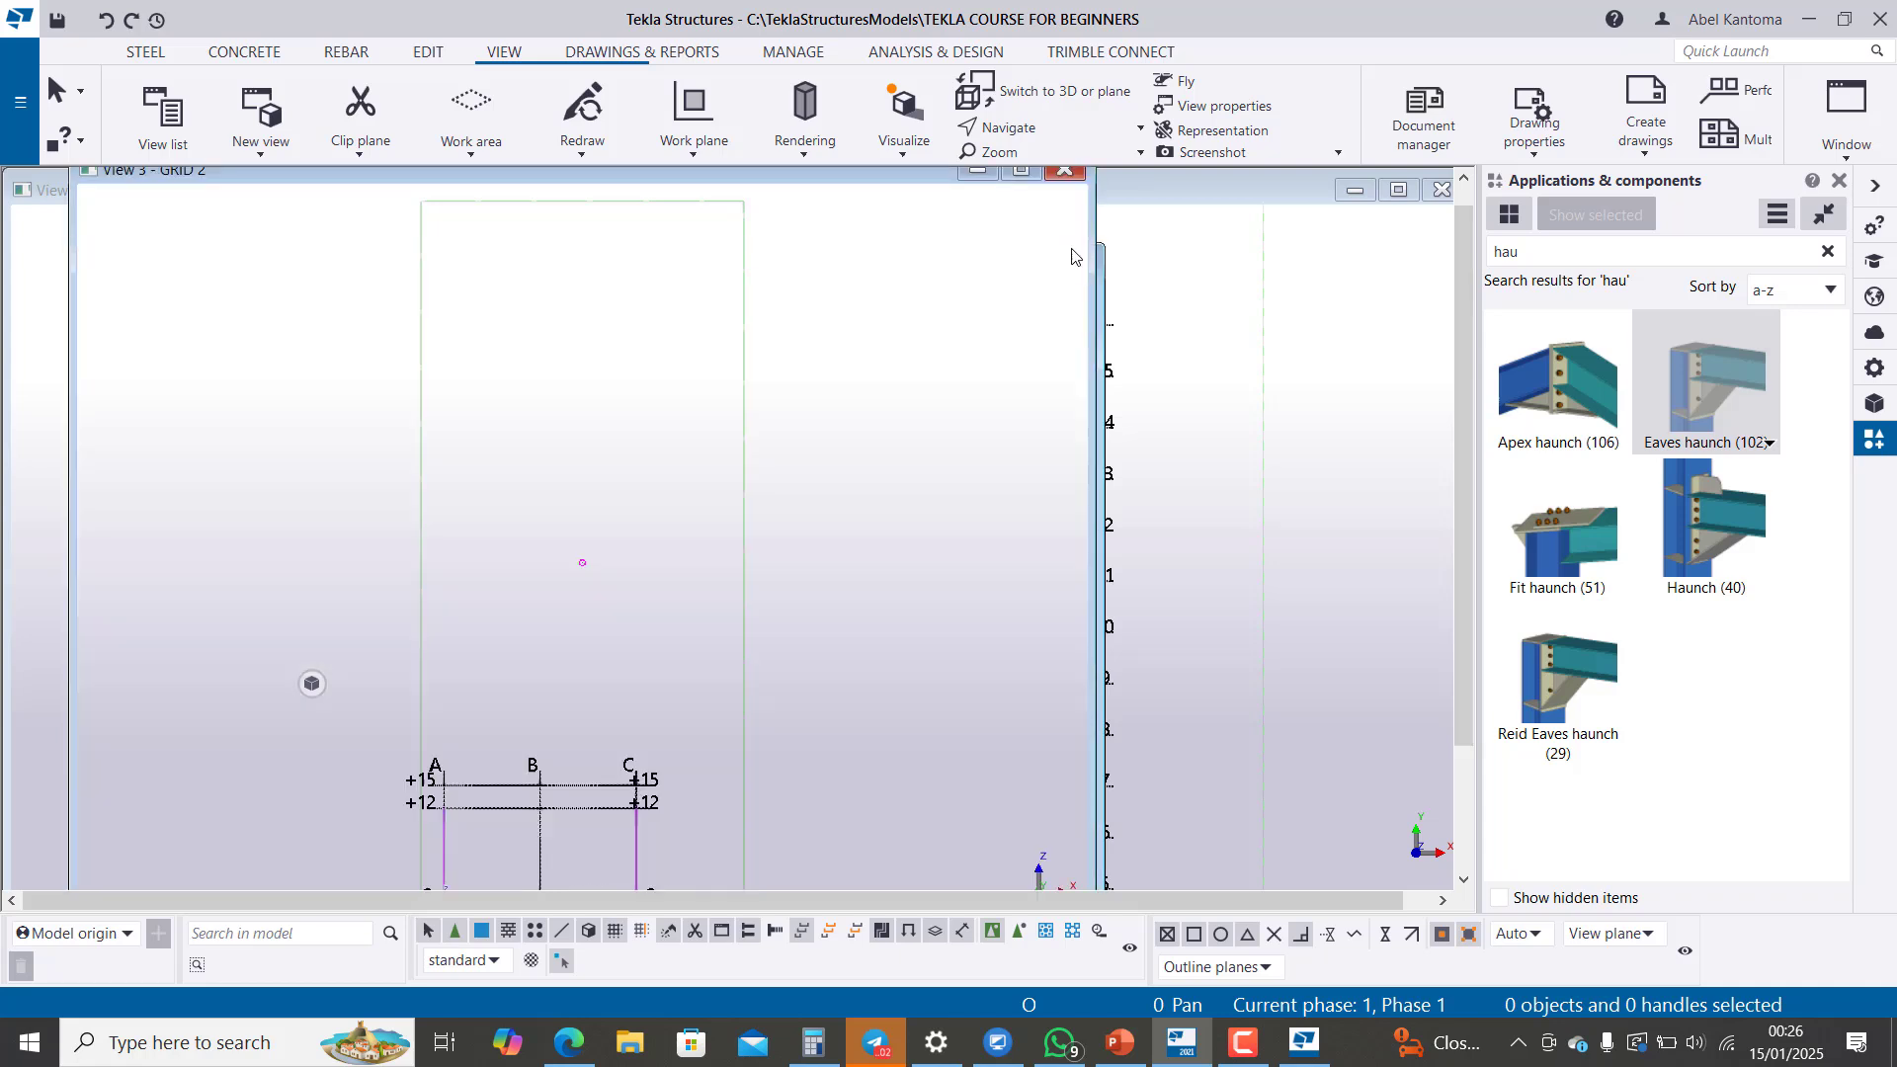
pyautogui.click(1069, 173)
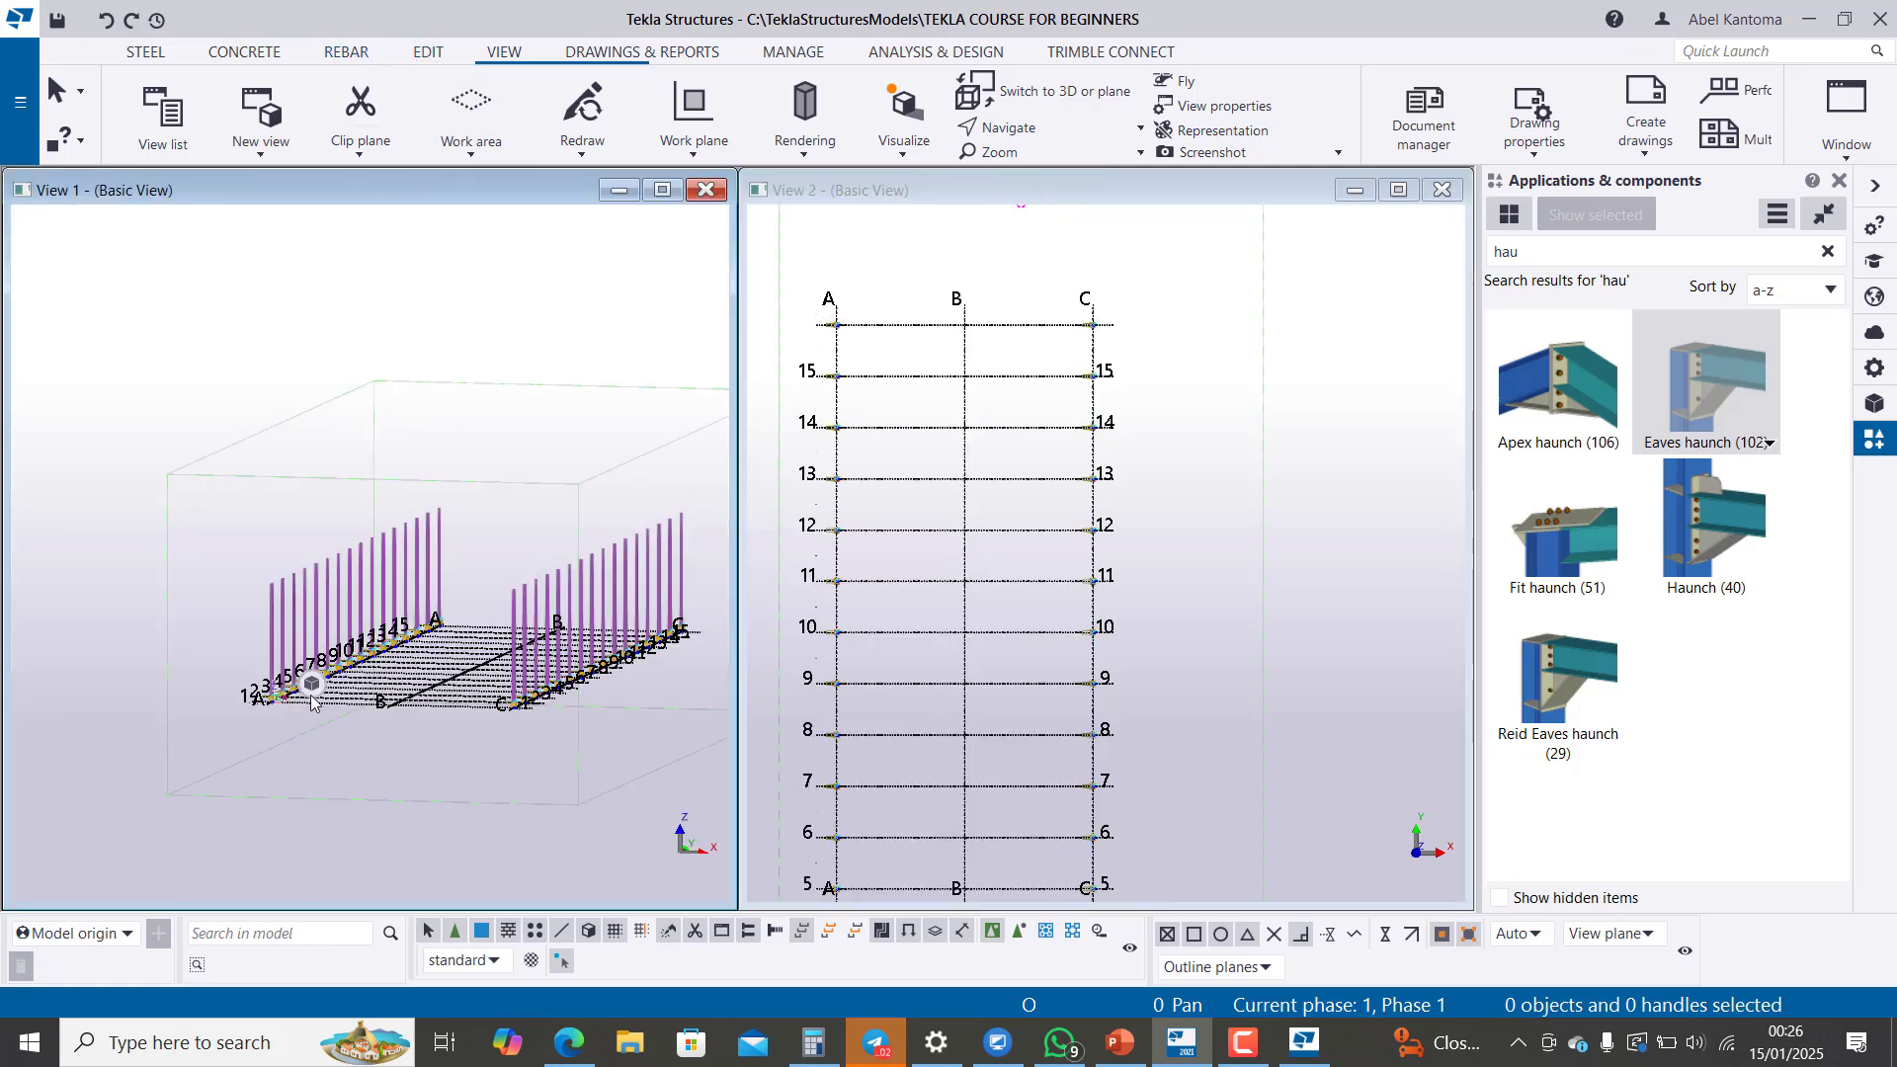
pyautogui.click(191, 689)
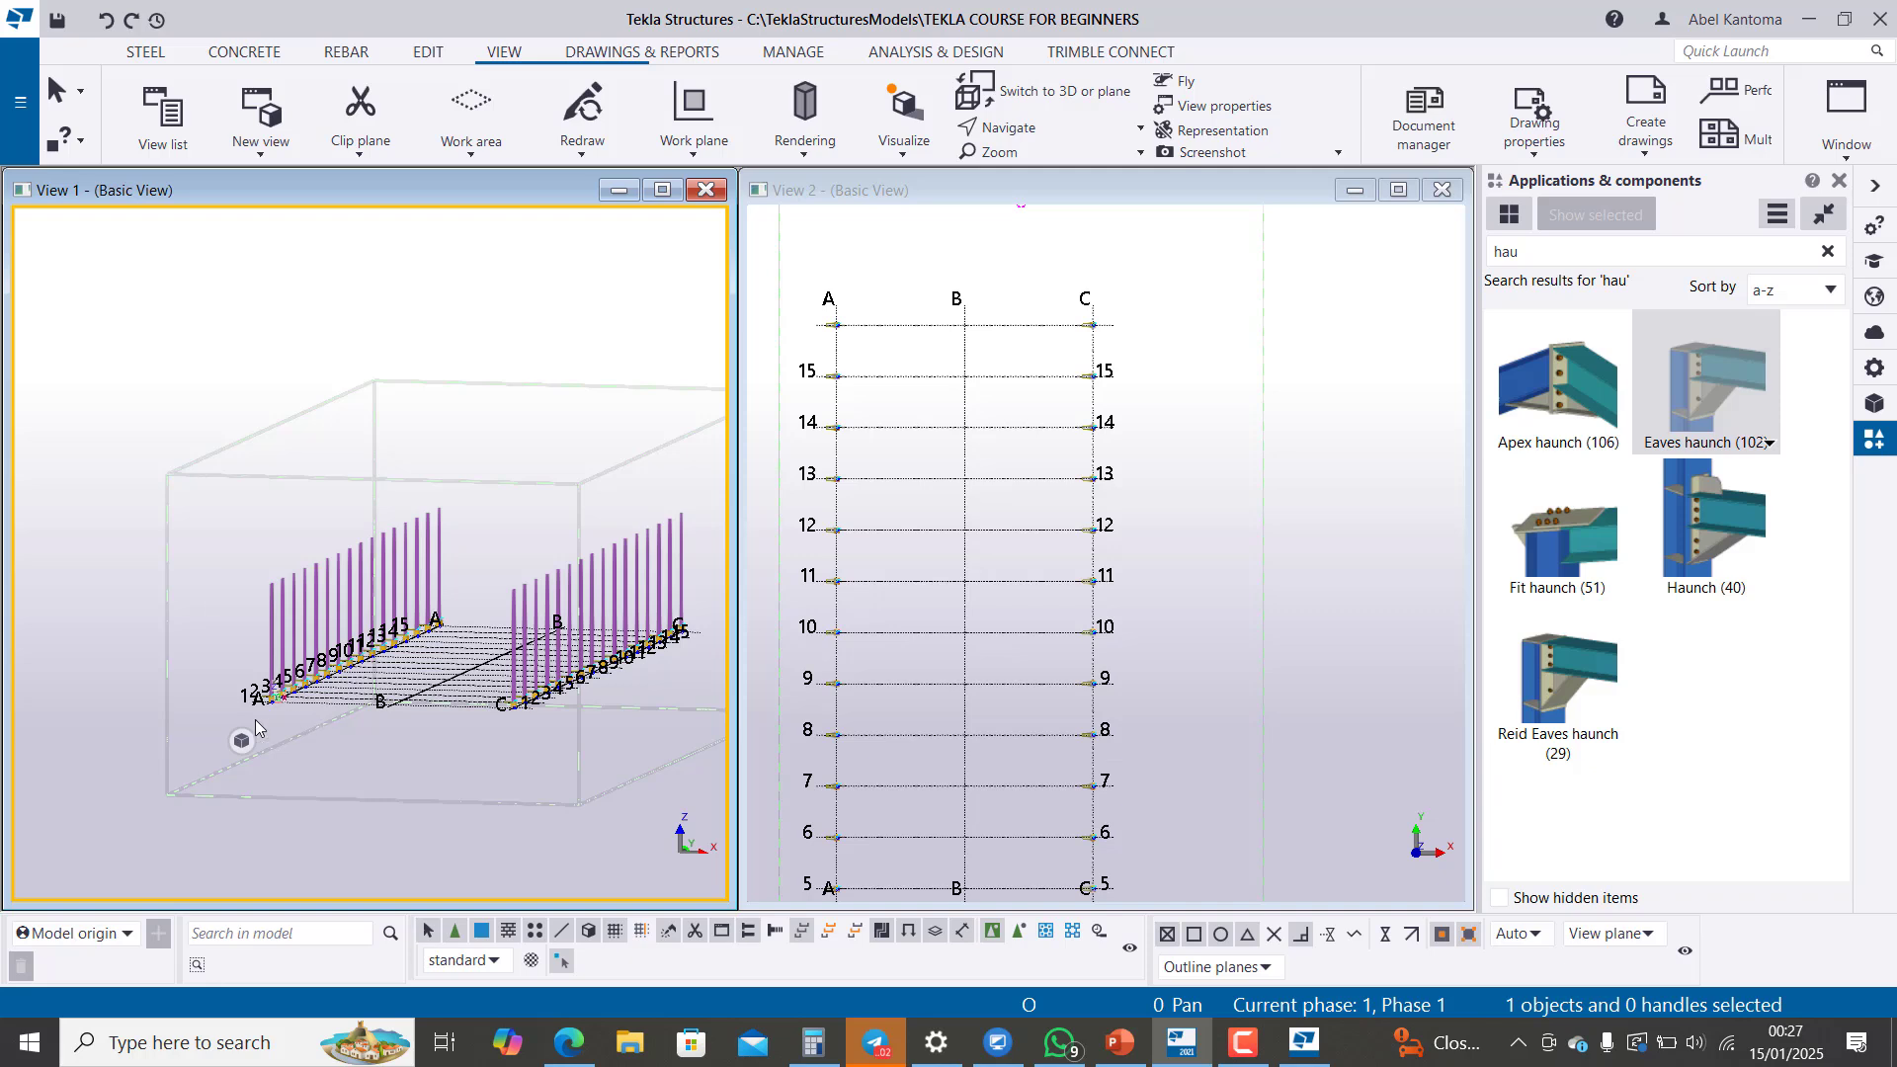
pyautogui.moveTo(241, 741)
pyautogui.keyDown('ctrl'); pyautogui.moveTo(227, 637); pyautogui.dragTo(3, 709, button='middle'); pyautogui.keyUp('ctrl')
pyautogui.keyDown('ctrl'); pyautogui.moveTo(144, 677); pyautogui.dragTo(238, 667, button='middle'); pyautogui.keyUp('ctrl')
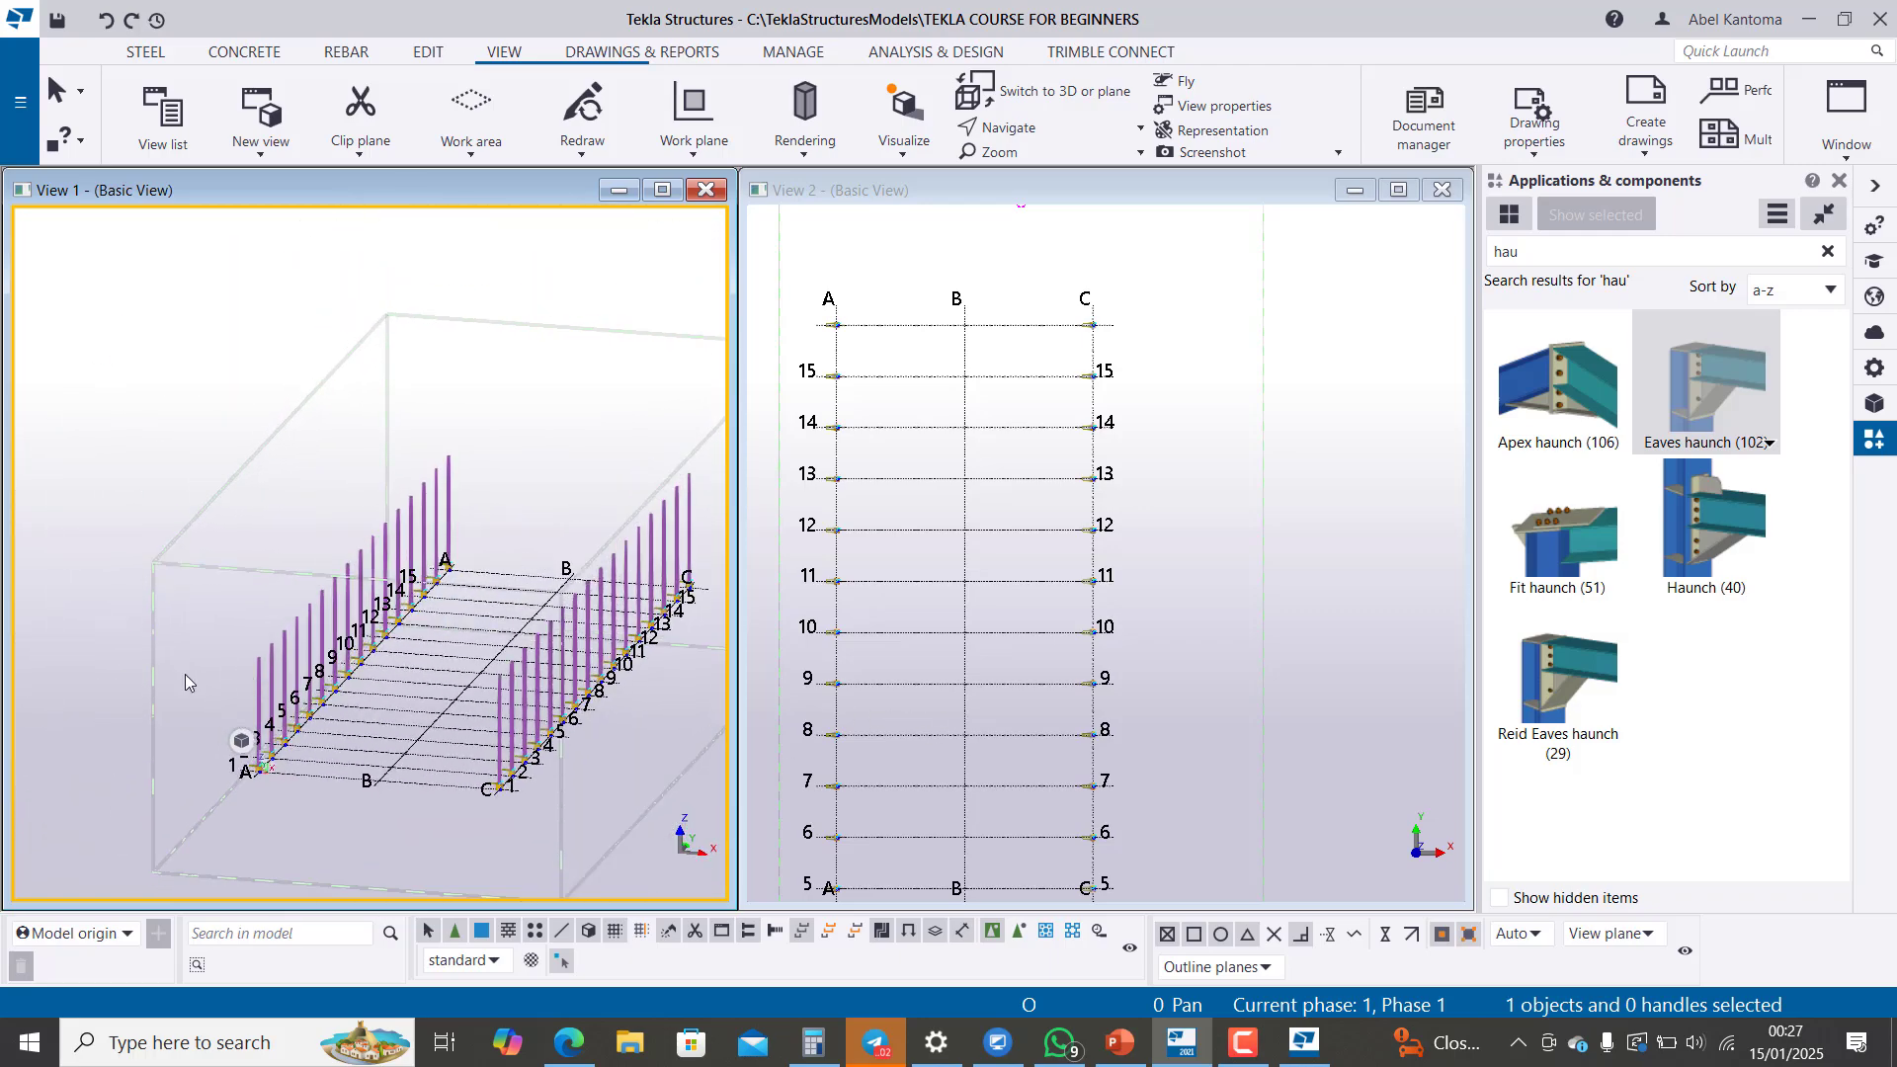
pyautogui.scroll(-3, 211, 606)
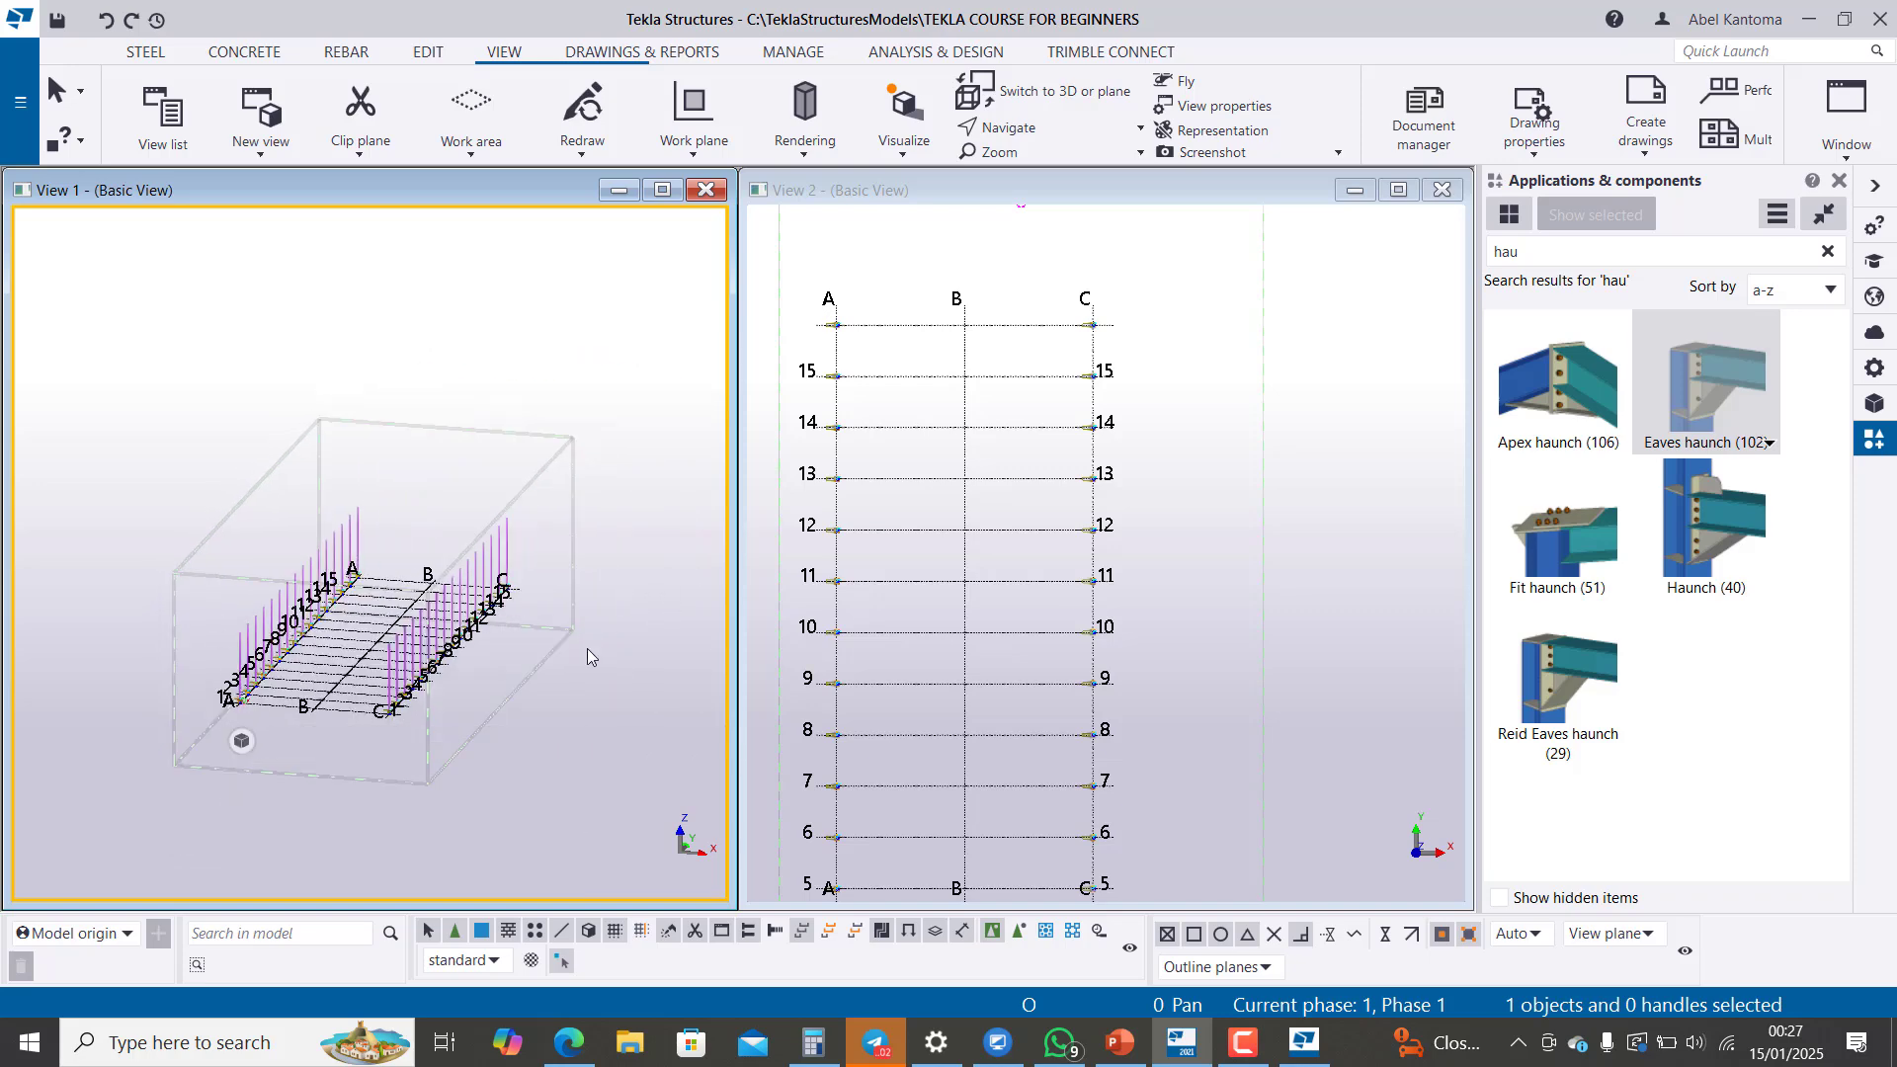
# Step: Switch the 3D model view to its front orientation
pyautogui.scroll(-4, 406, 632)
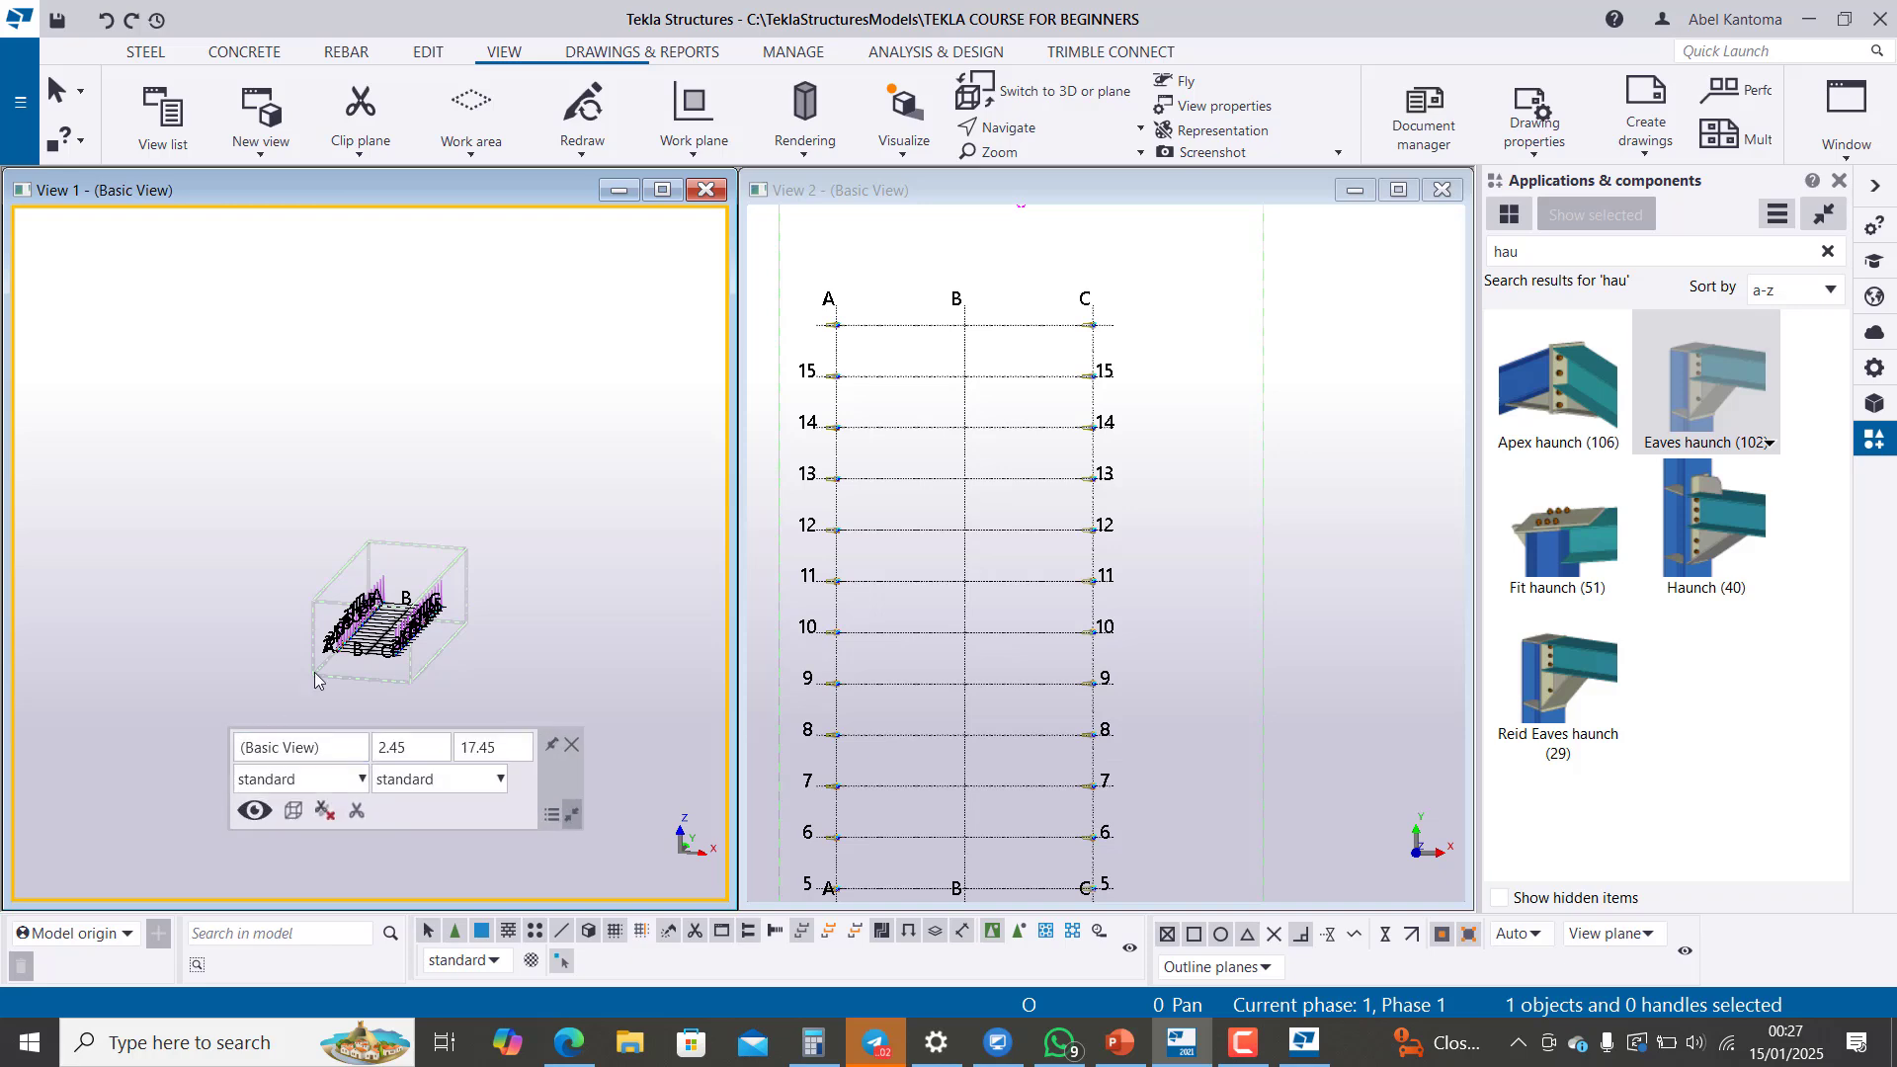
pyautogui.scroll(3, 358, 704)
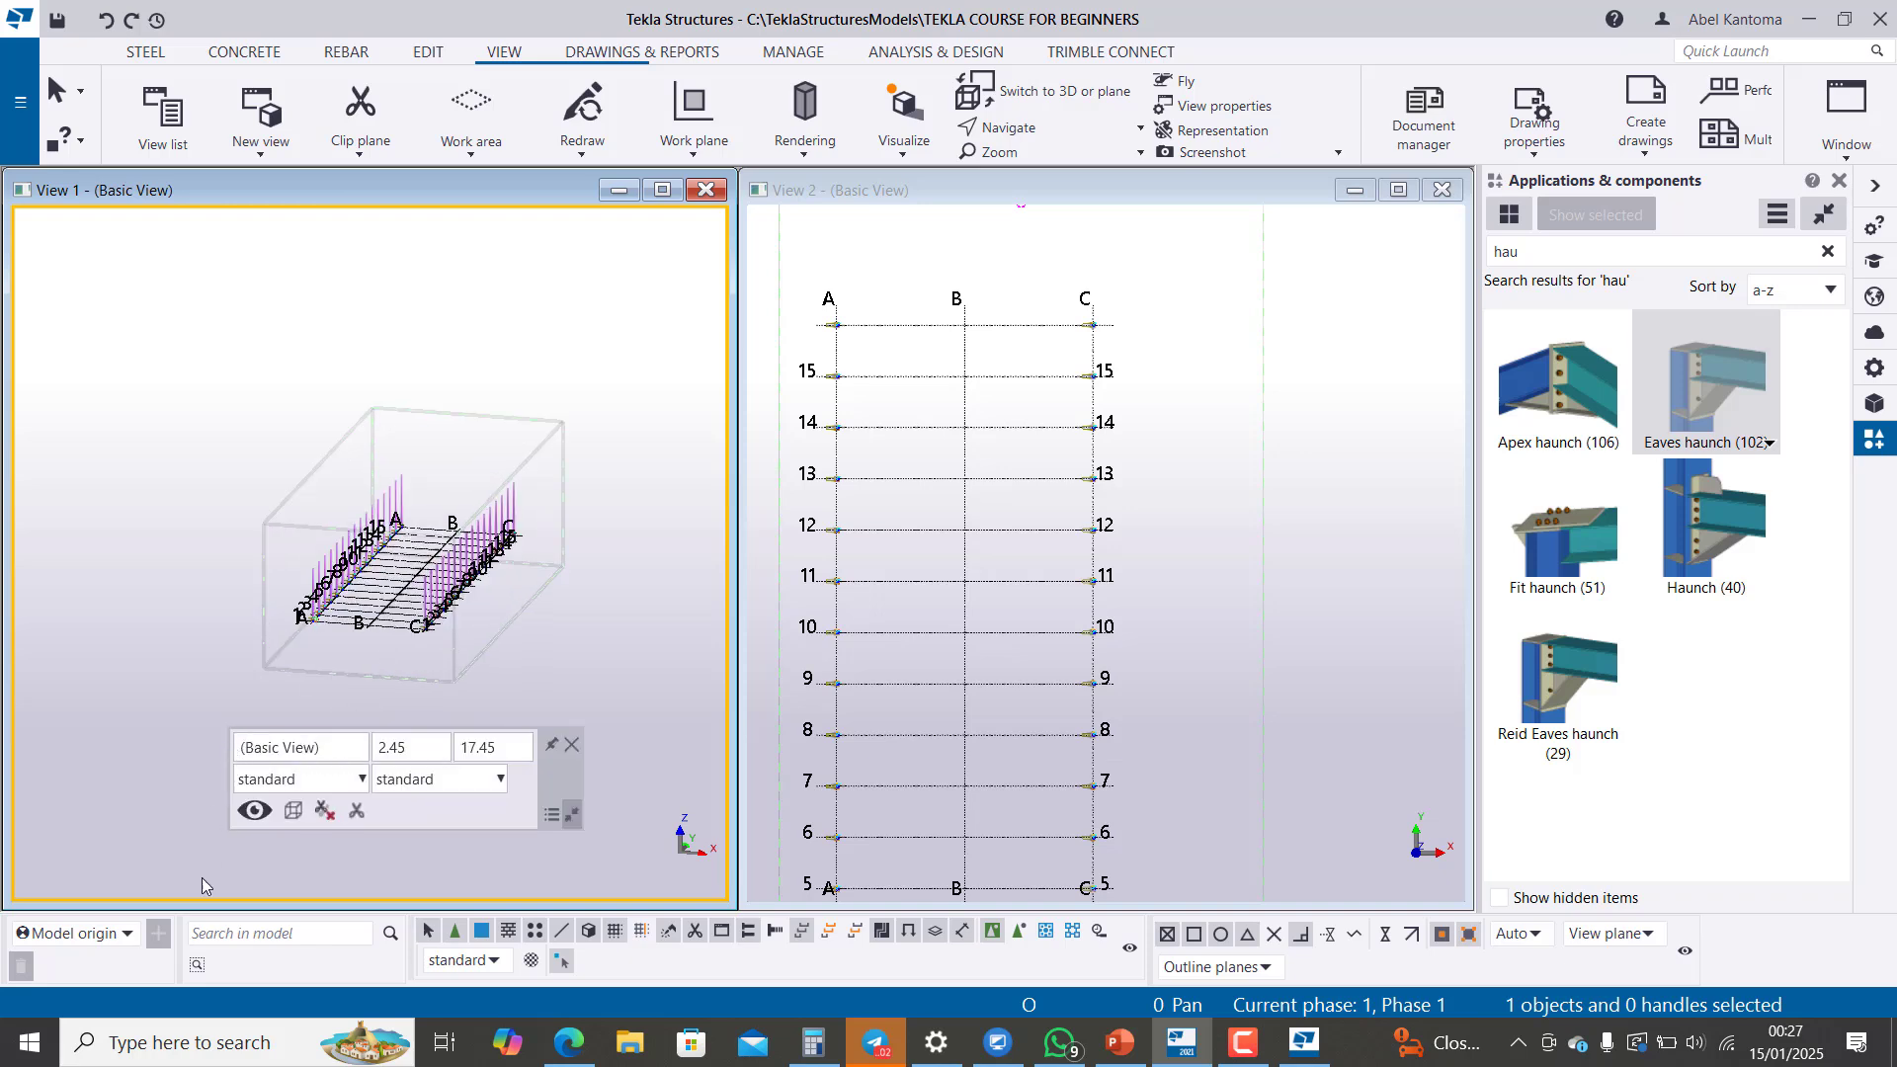
pyautogui.click(236, 748)
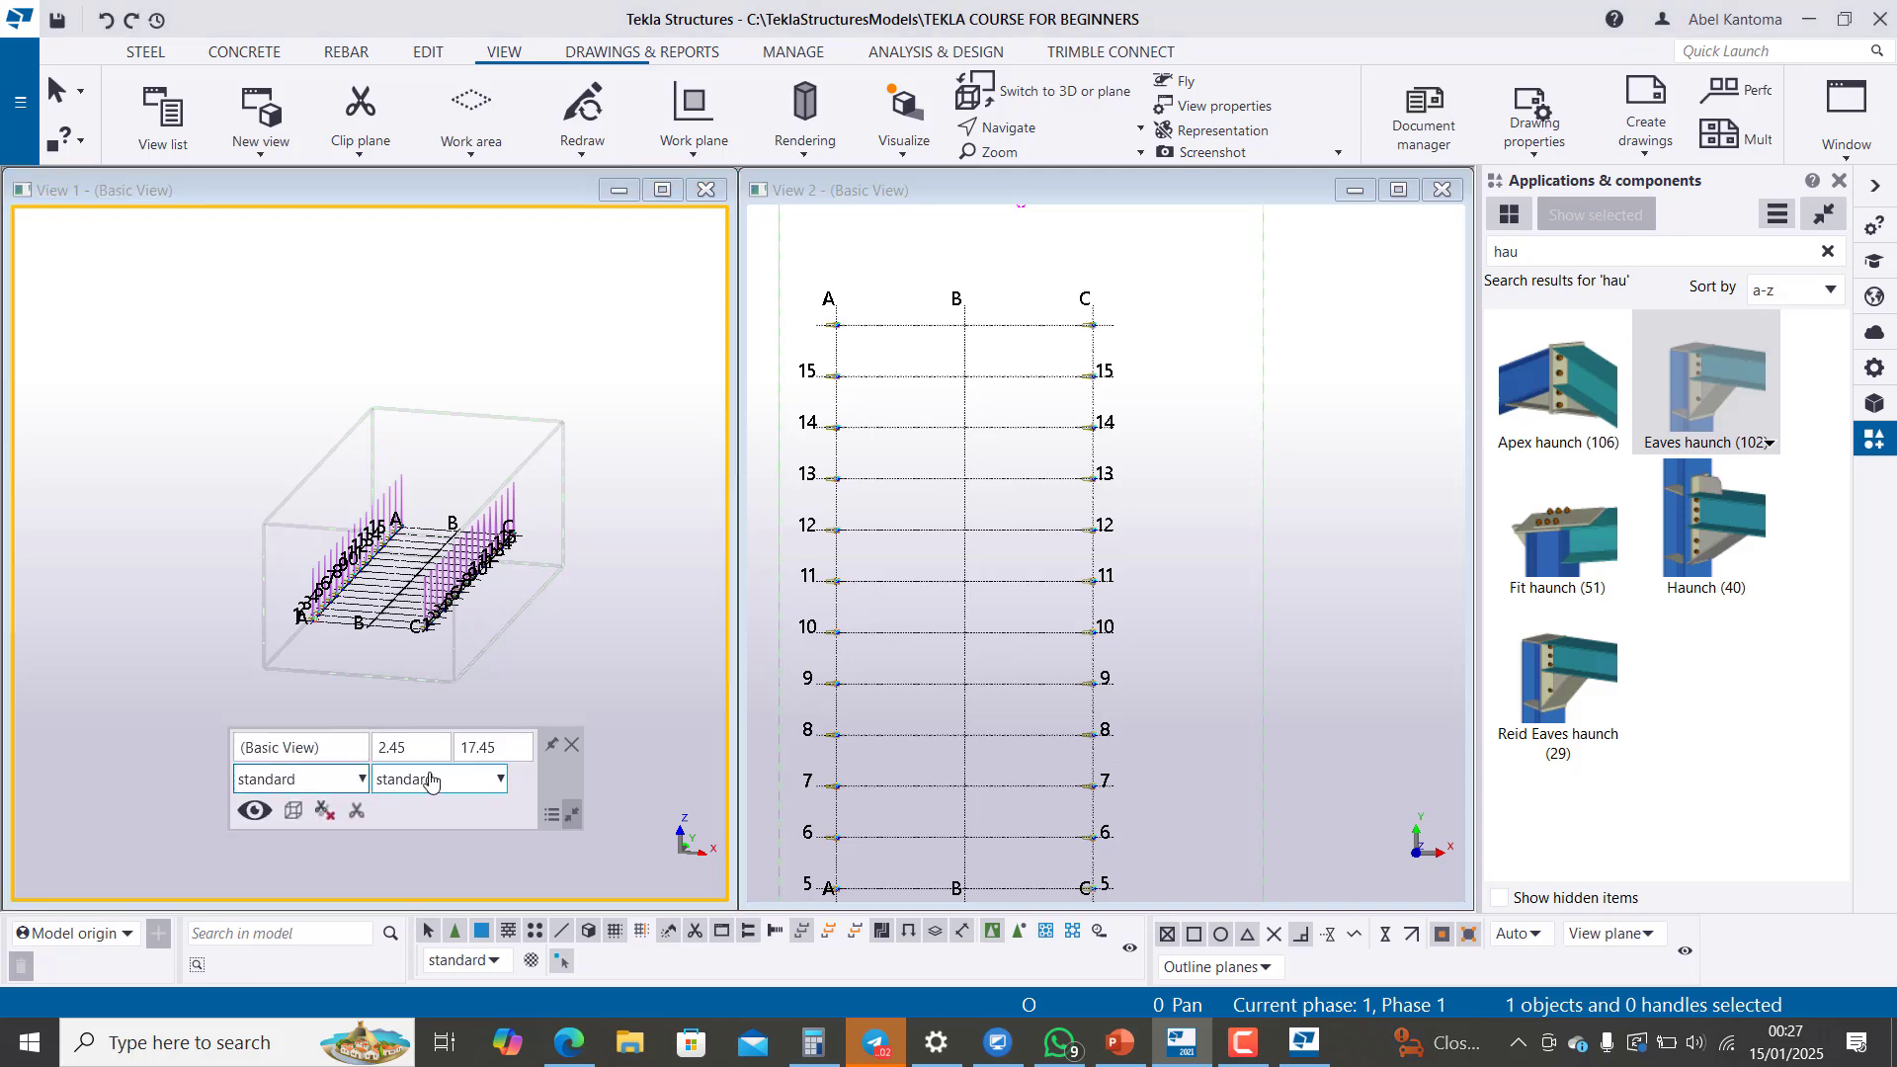
pyautogui.click(495, 785)
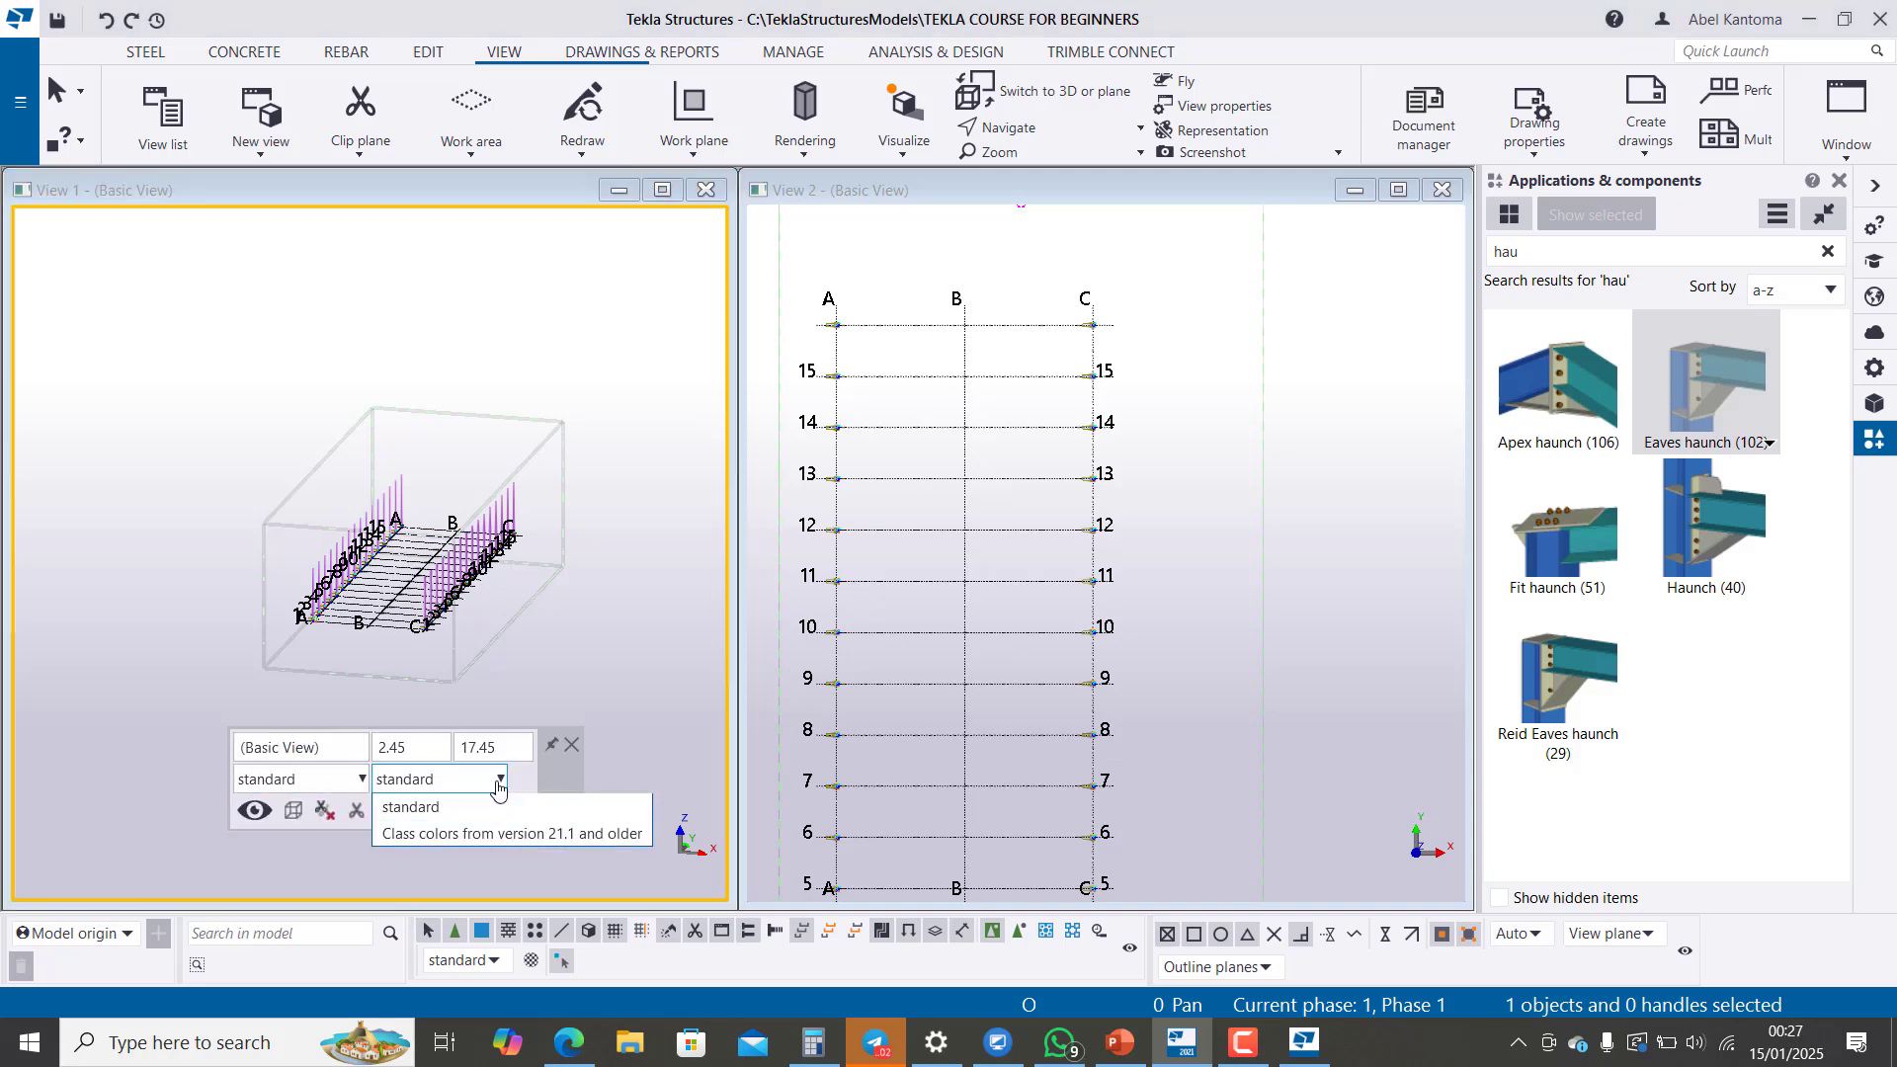
pyautogui.click(498, 790)
pyautogui.click(301, 816)
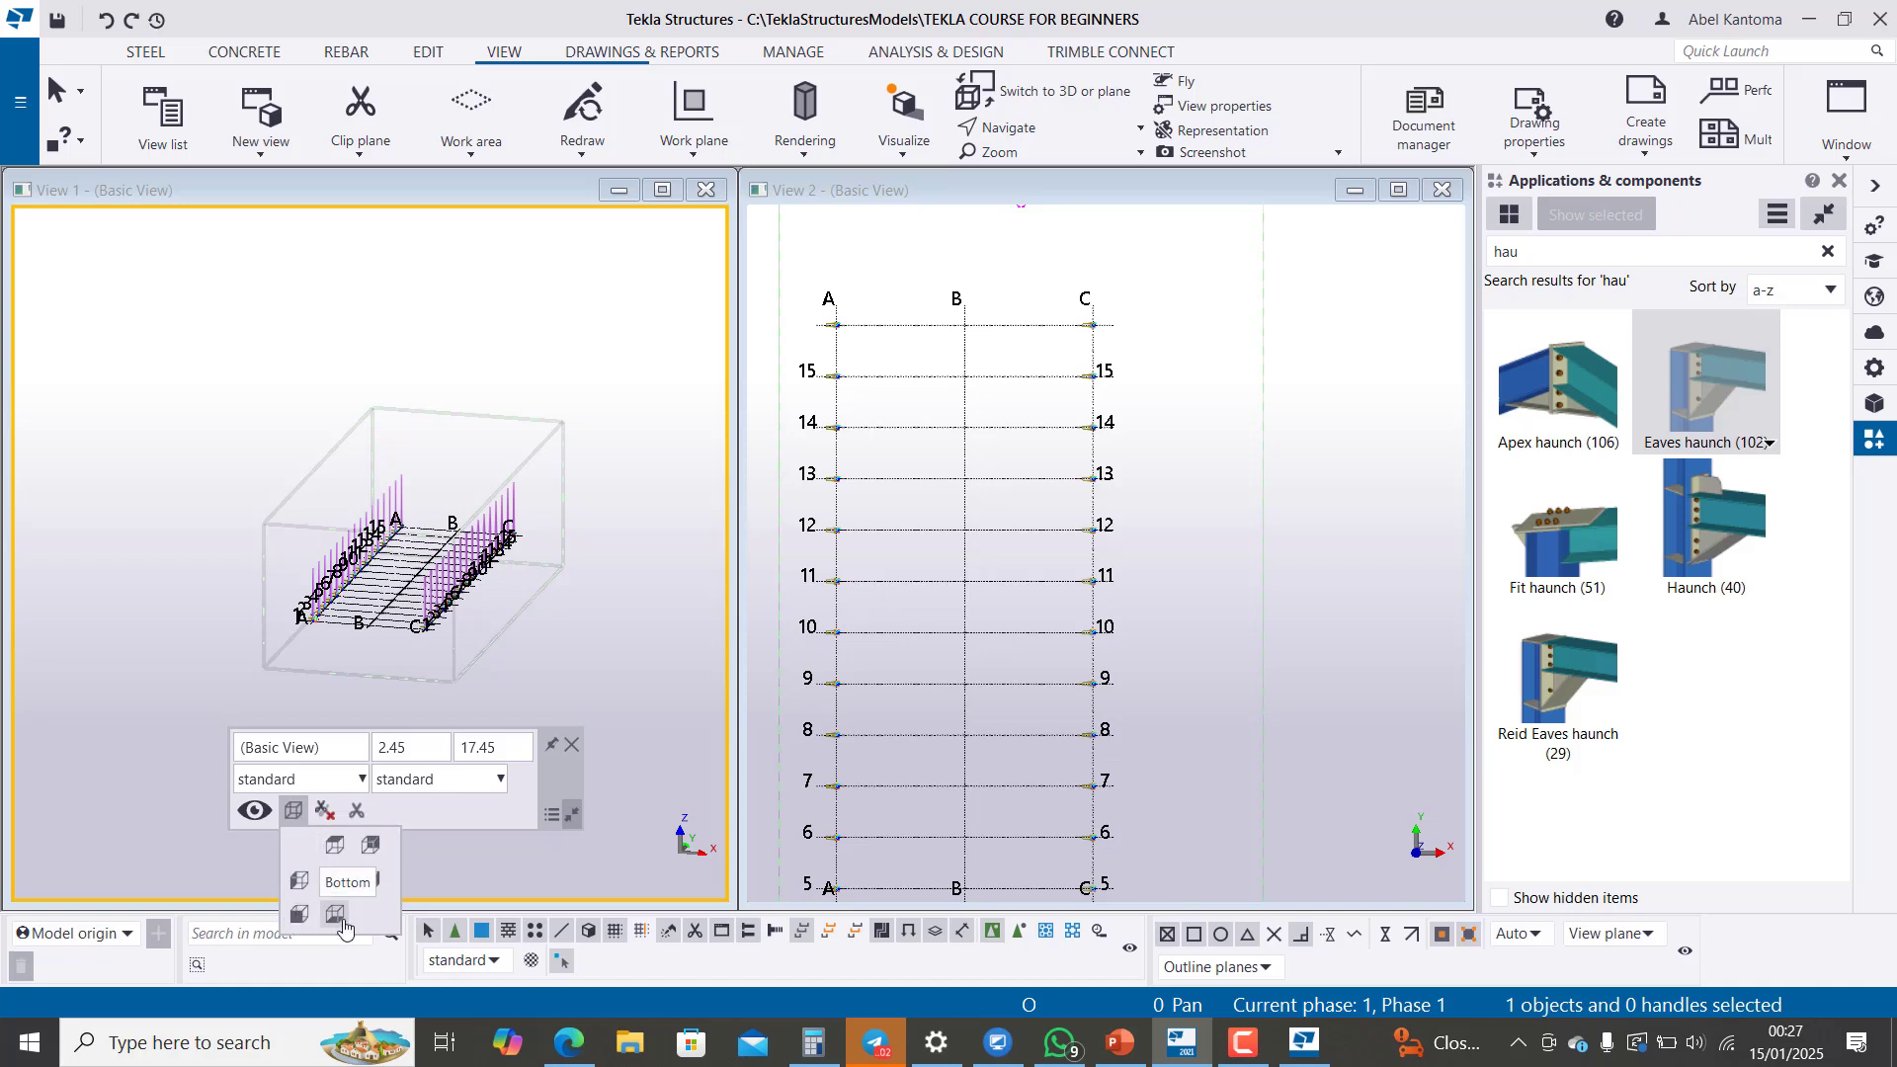
pyautogui.click(300, 914)
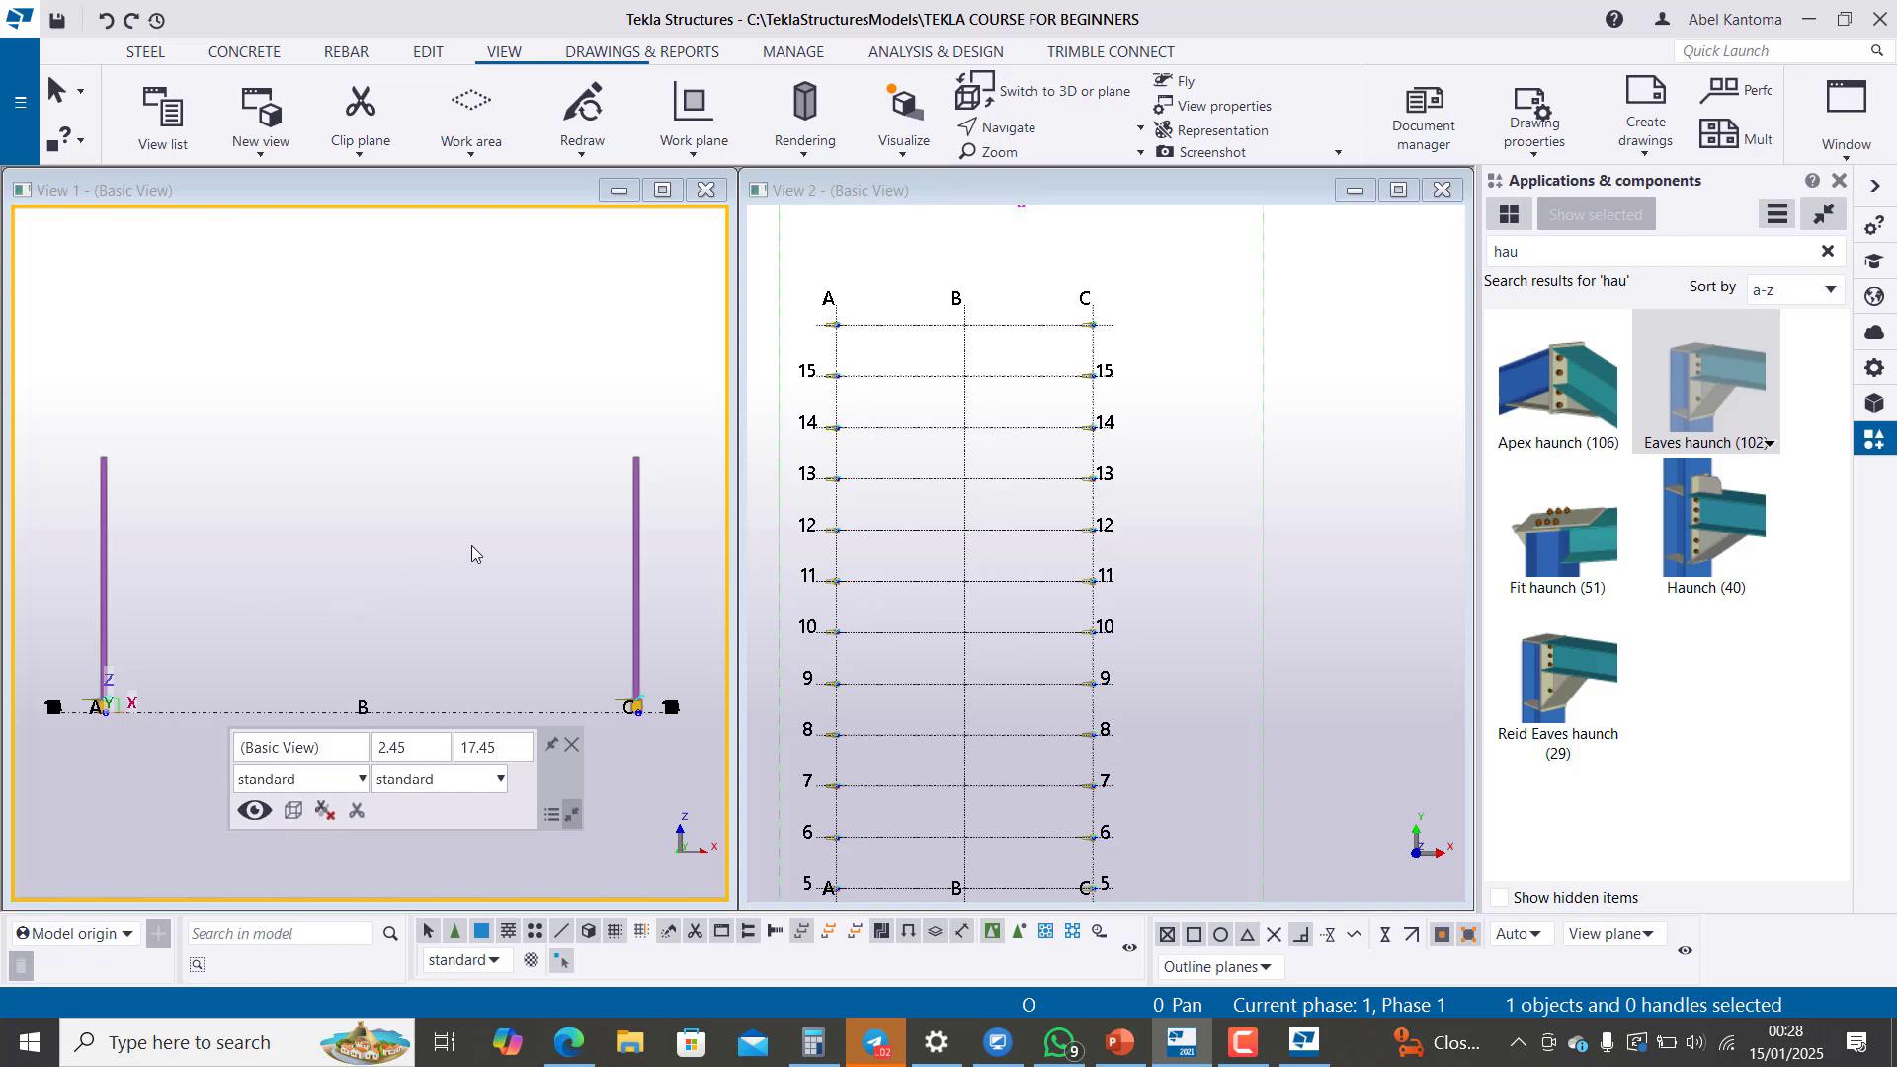
# Step: Orbit the model from the front orientation back to an angled 3D view of both column rows
pyautogui.hotkey('ctrl', 'p')
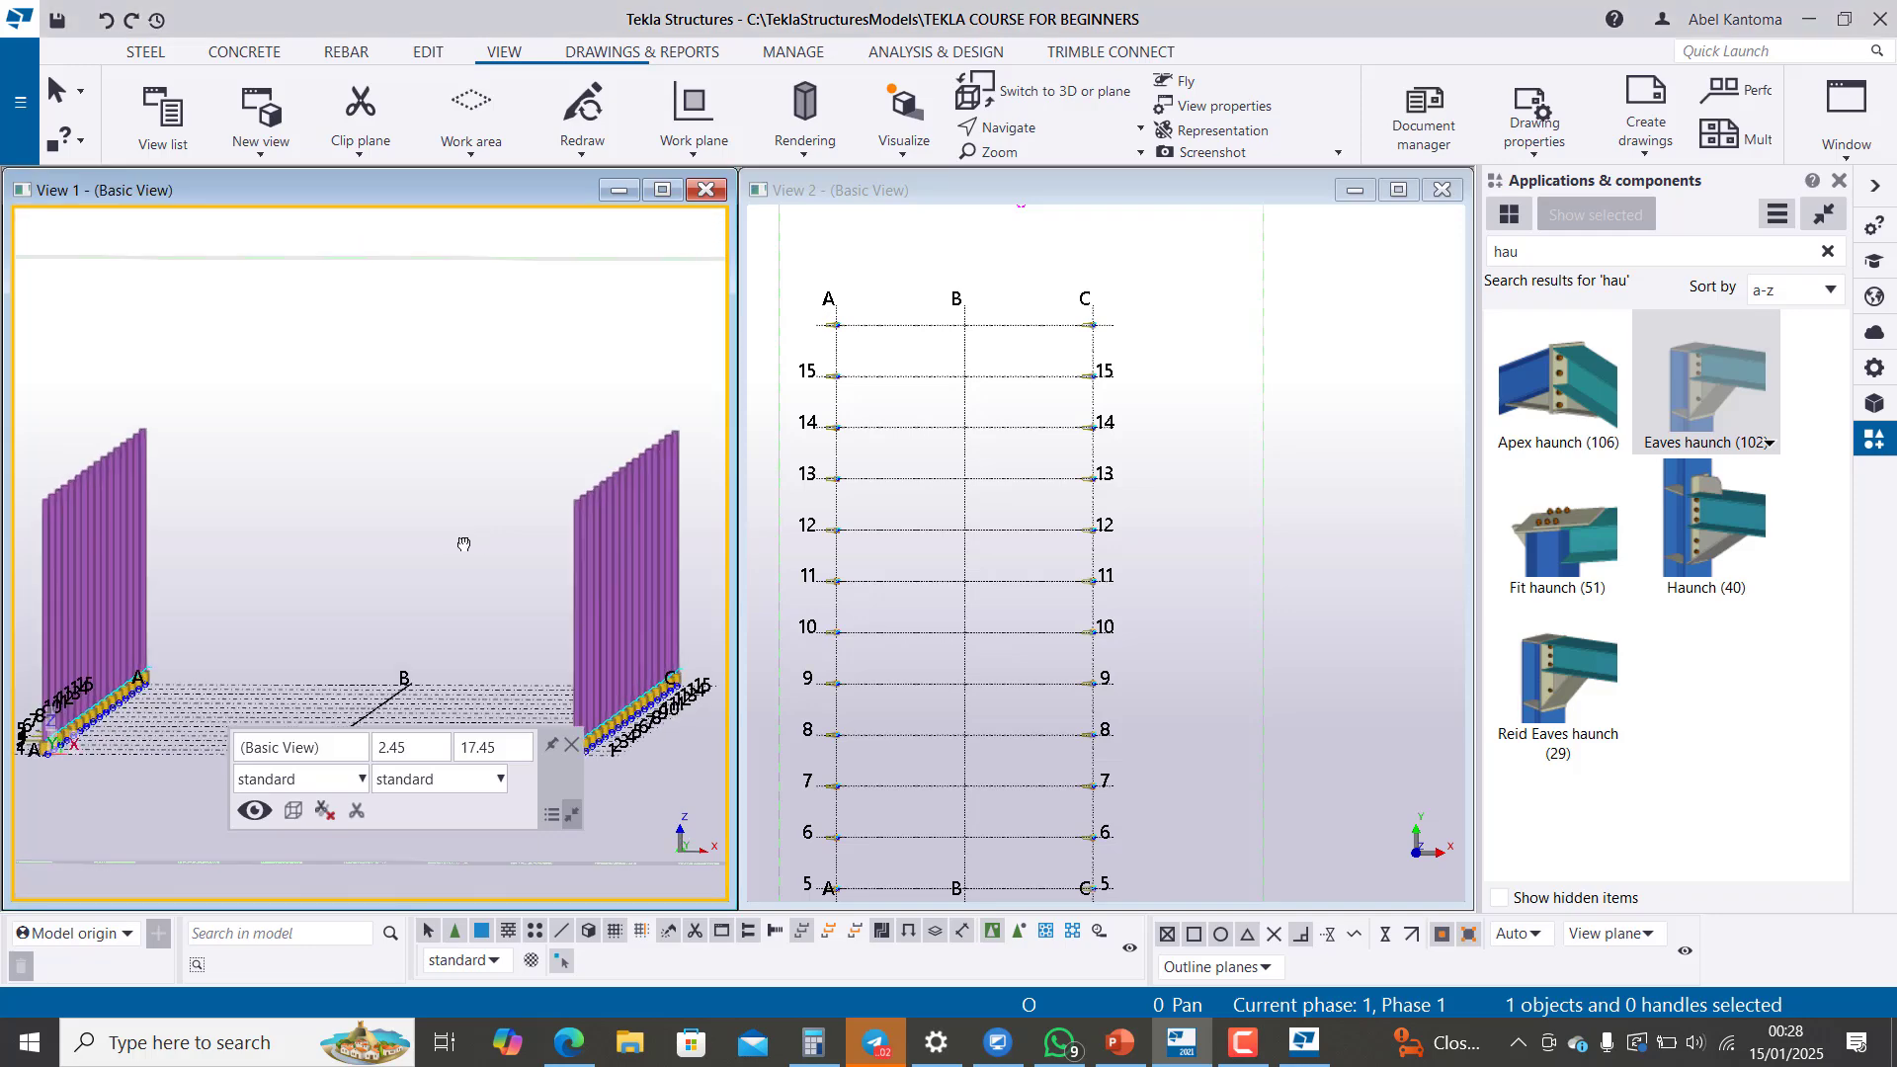
pyautogui.keyDown('ctrl'); pyautogui.moveTo(463, 545); pyautogui.dragTo(428, 610, button='middle'); pyautogui.keyUp('ctrl')
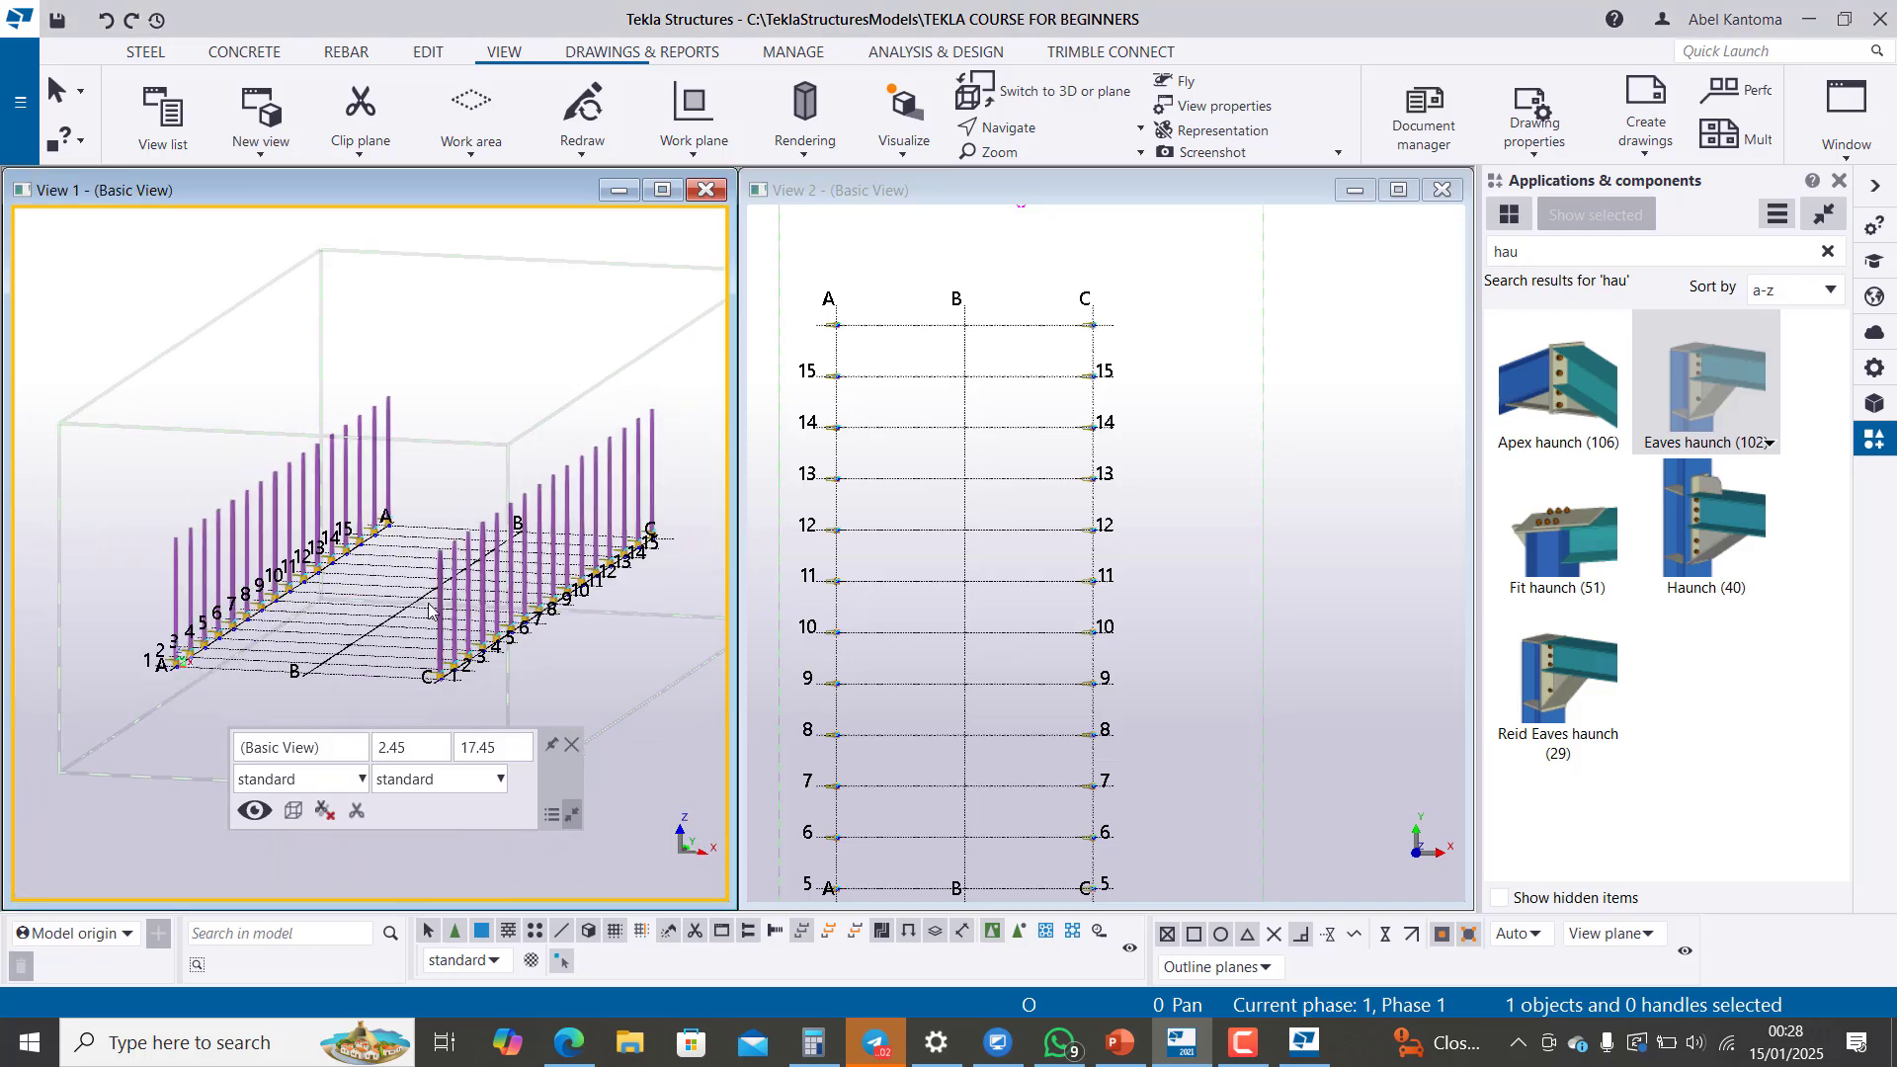
pyautogui.scroll(2, 428, 609)
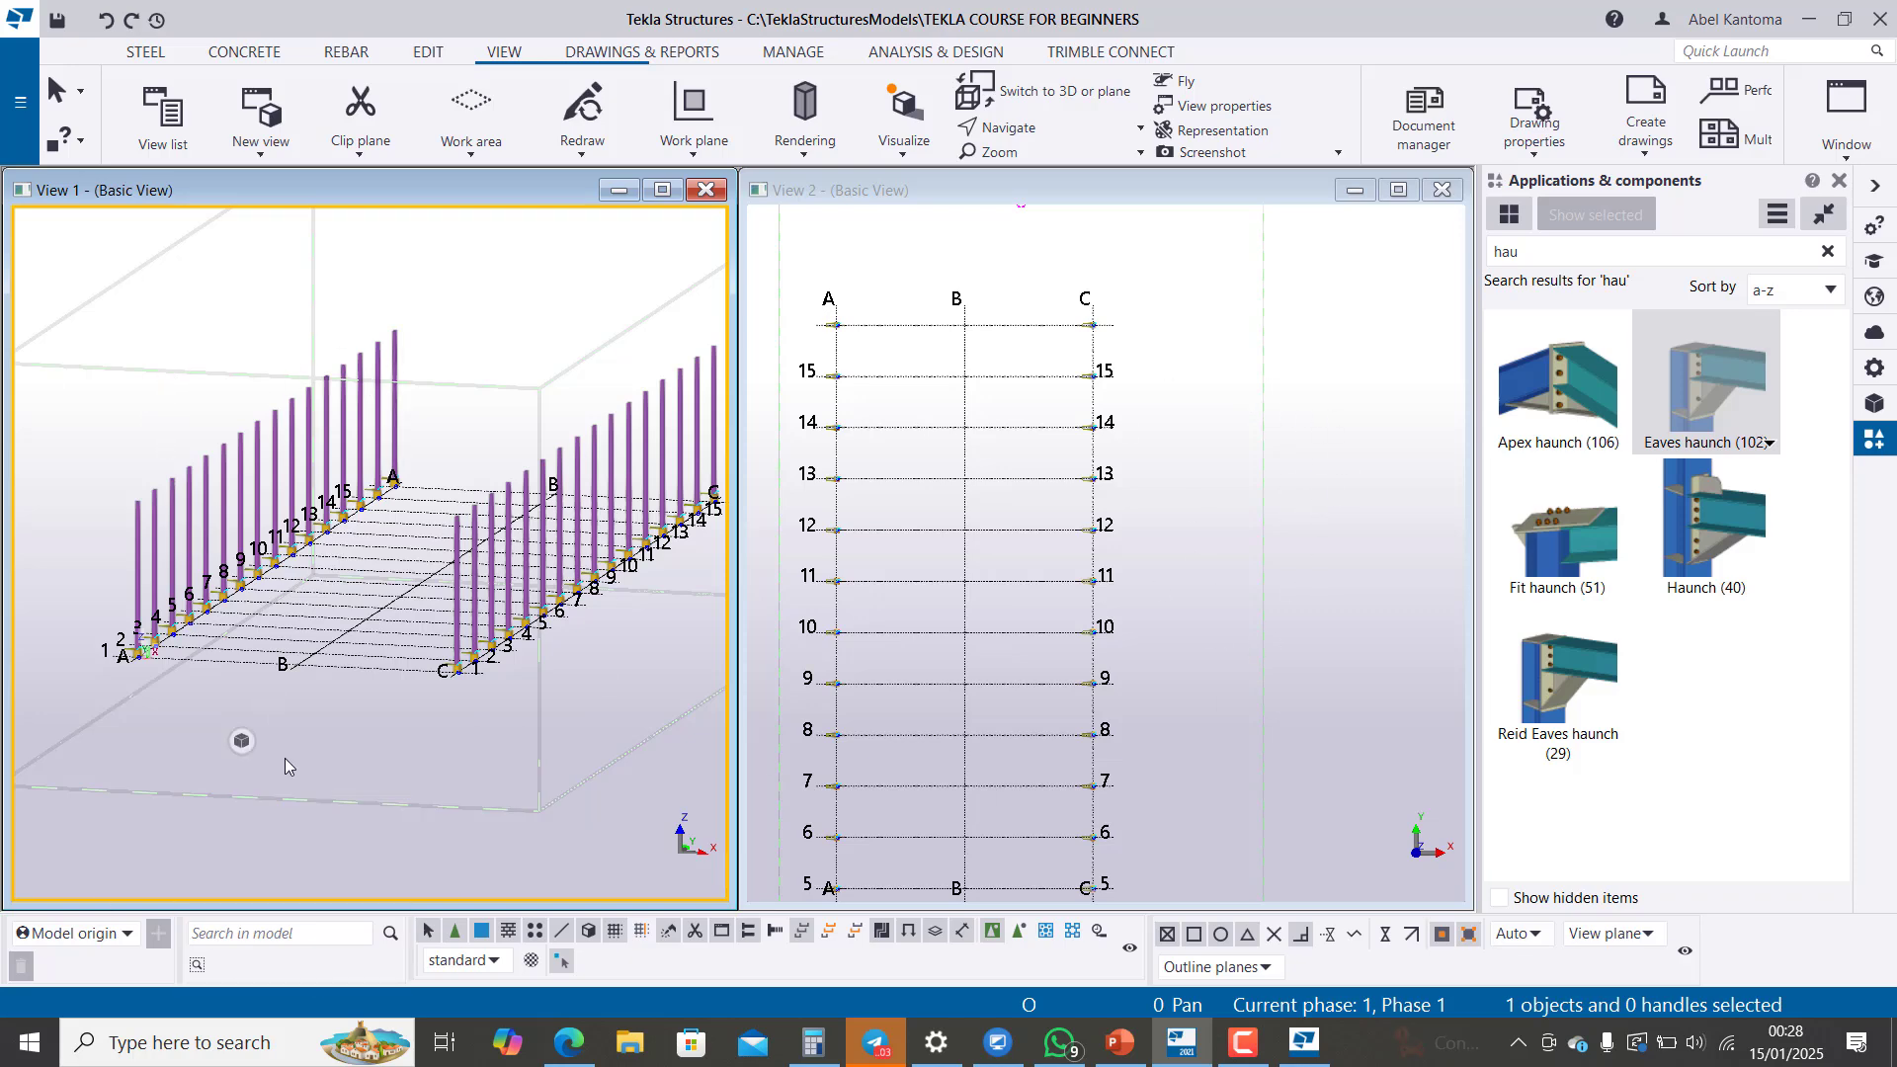
pyautogui.scroll(-2, 286, 766)
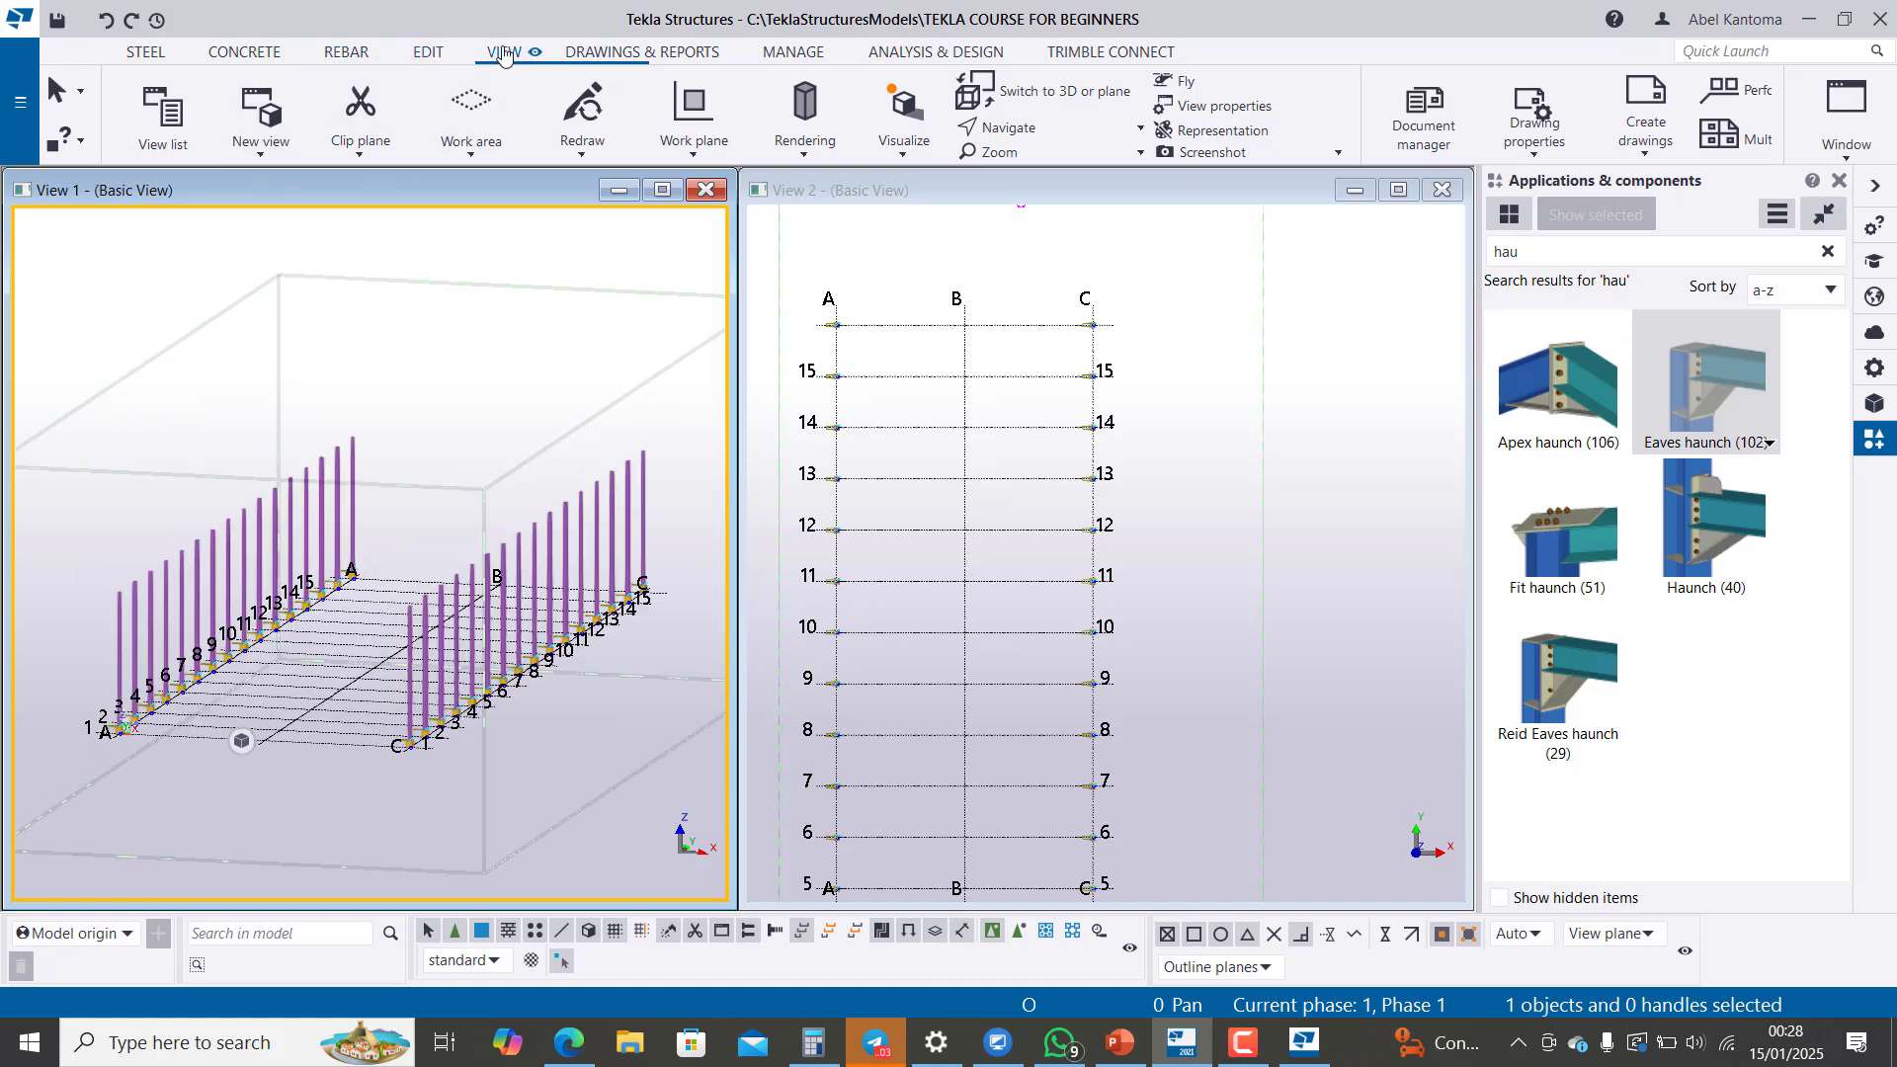
# Step: Open the list of named views and look through all its grid and plan views
pyautogui.click(164, 129)
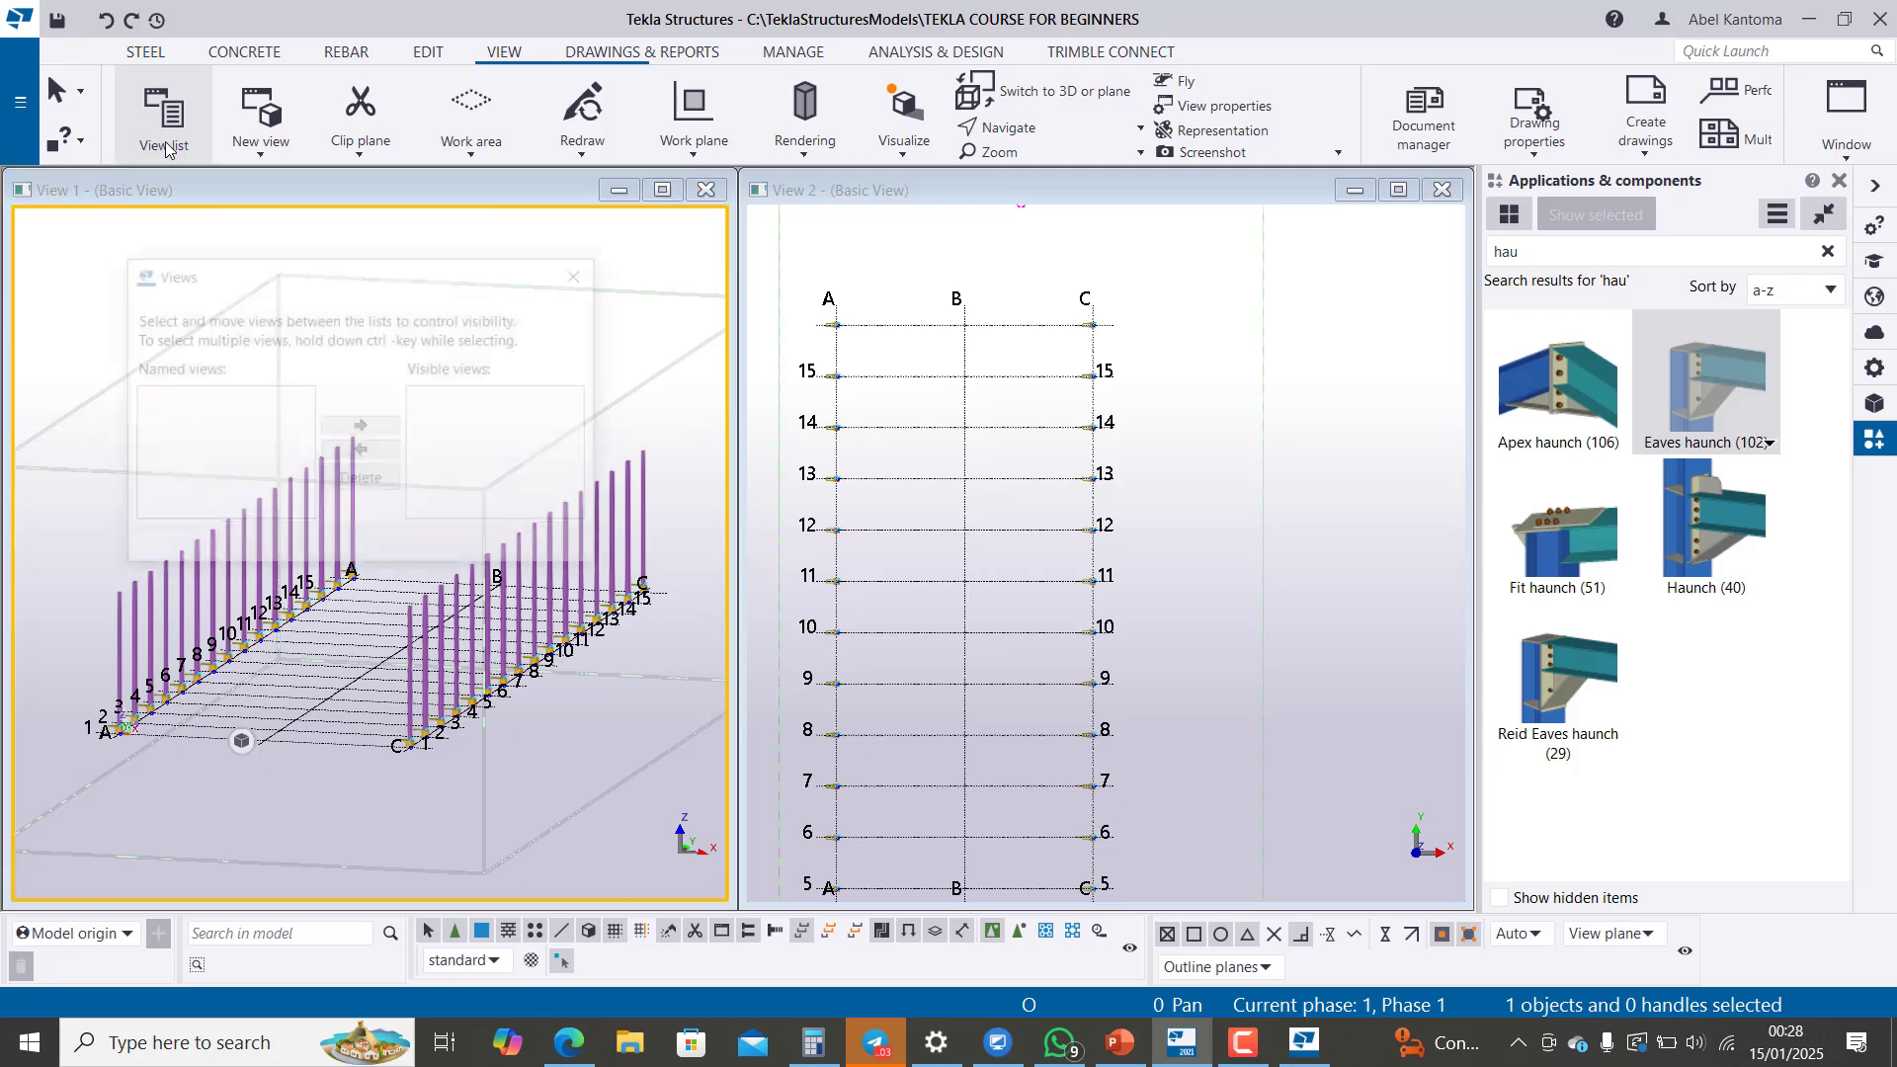
pyautogui.scroll(-15, 207, 489)
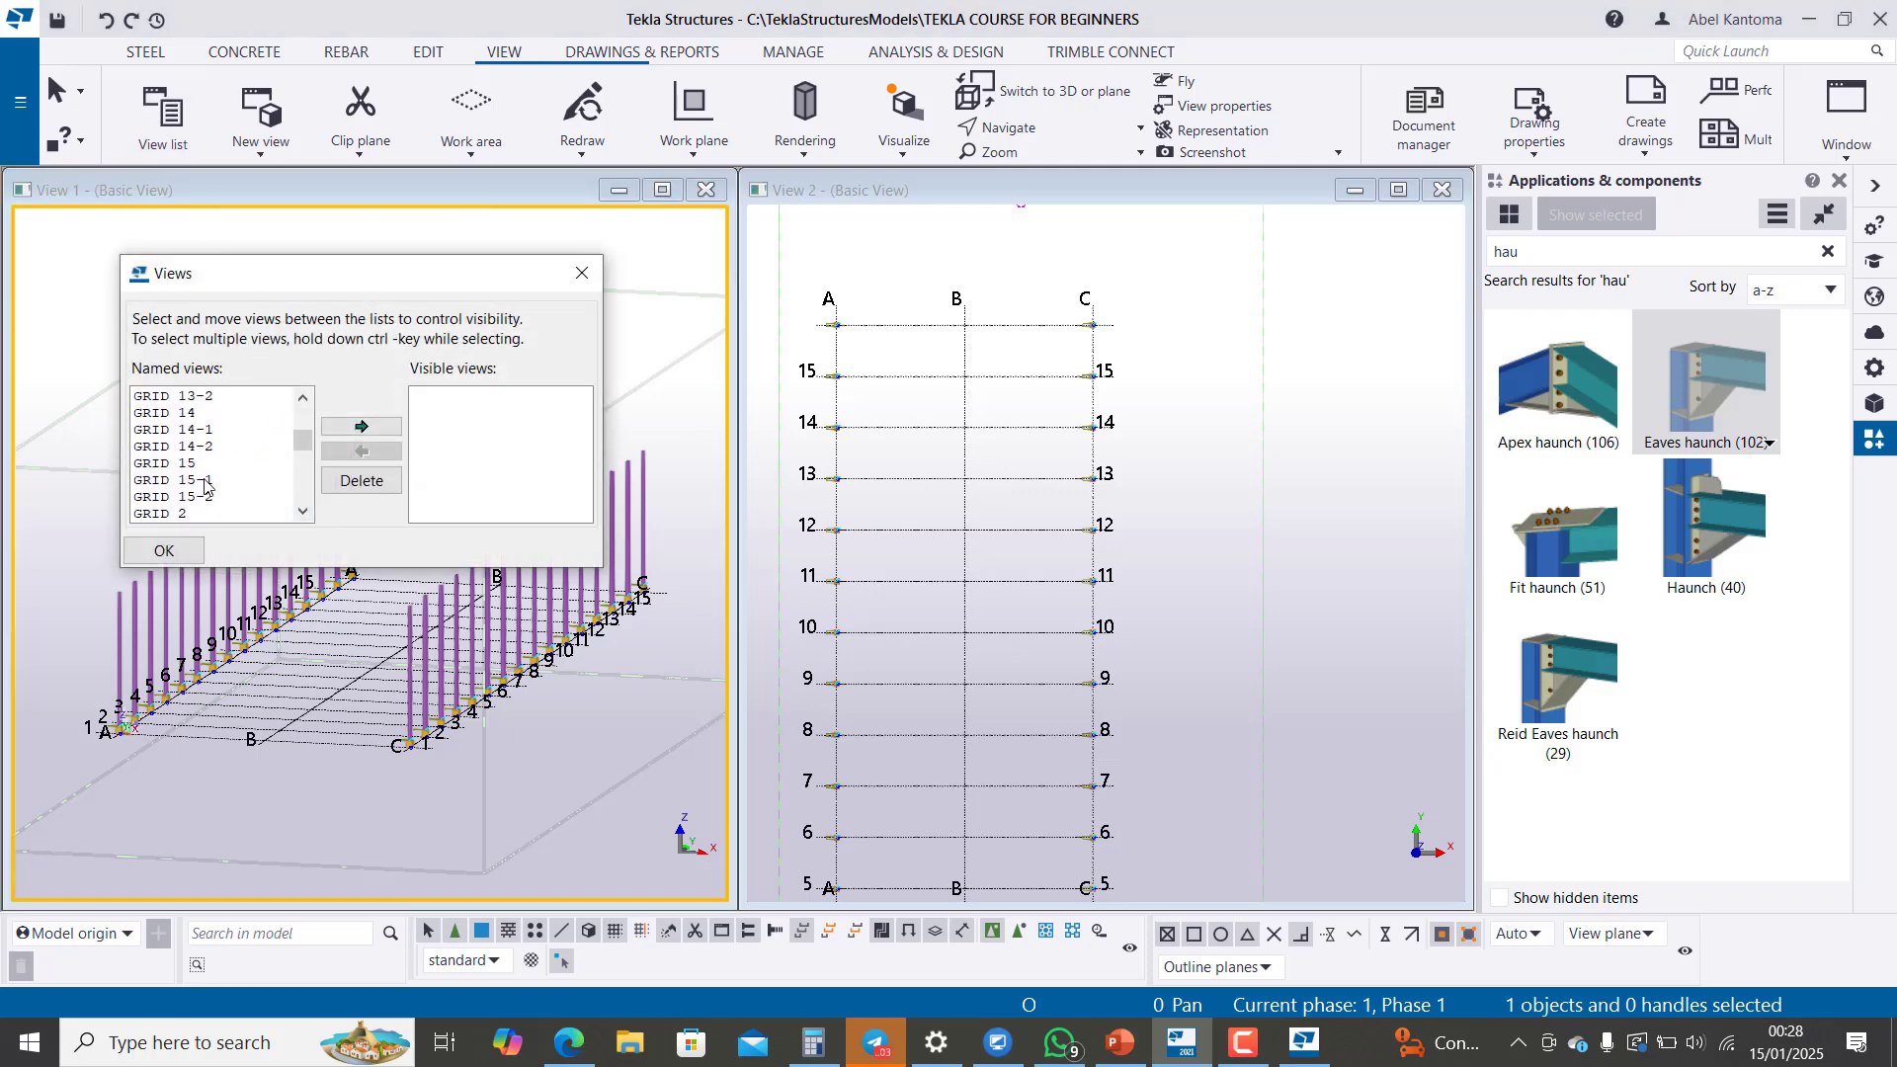
pyautogui.scroll(-5, 208, 490)
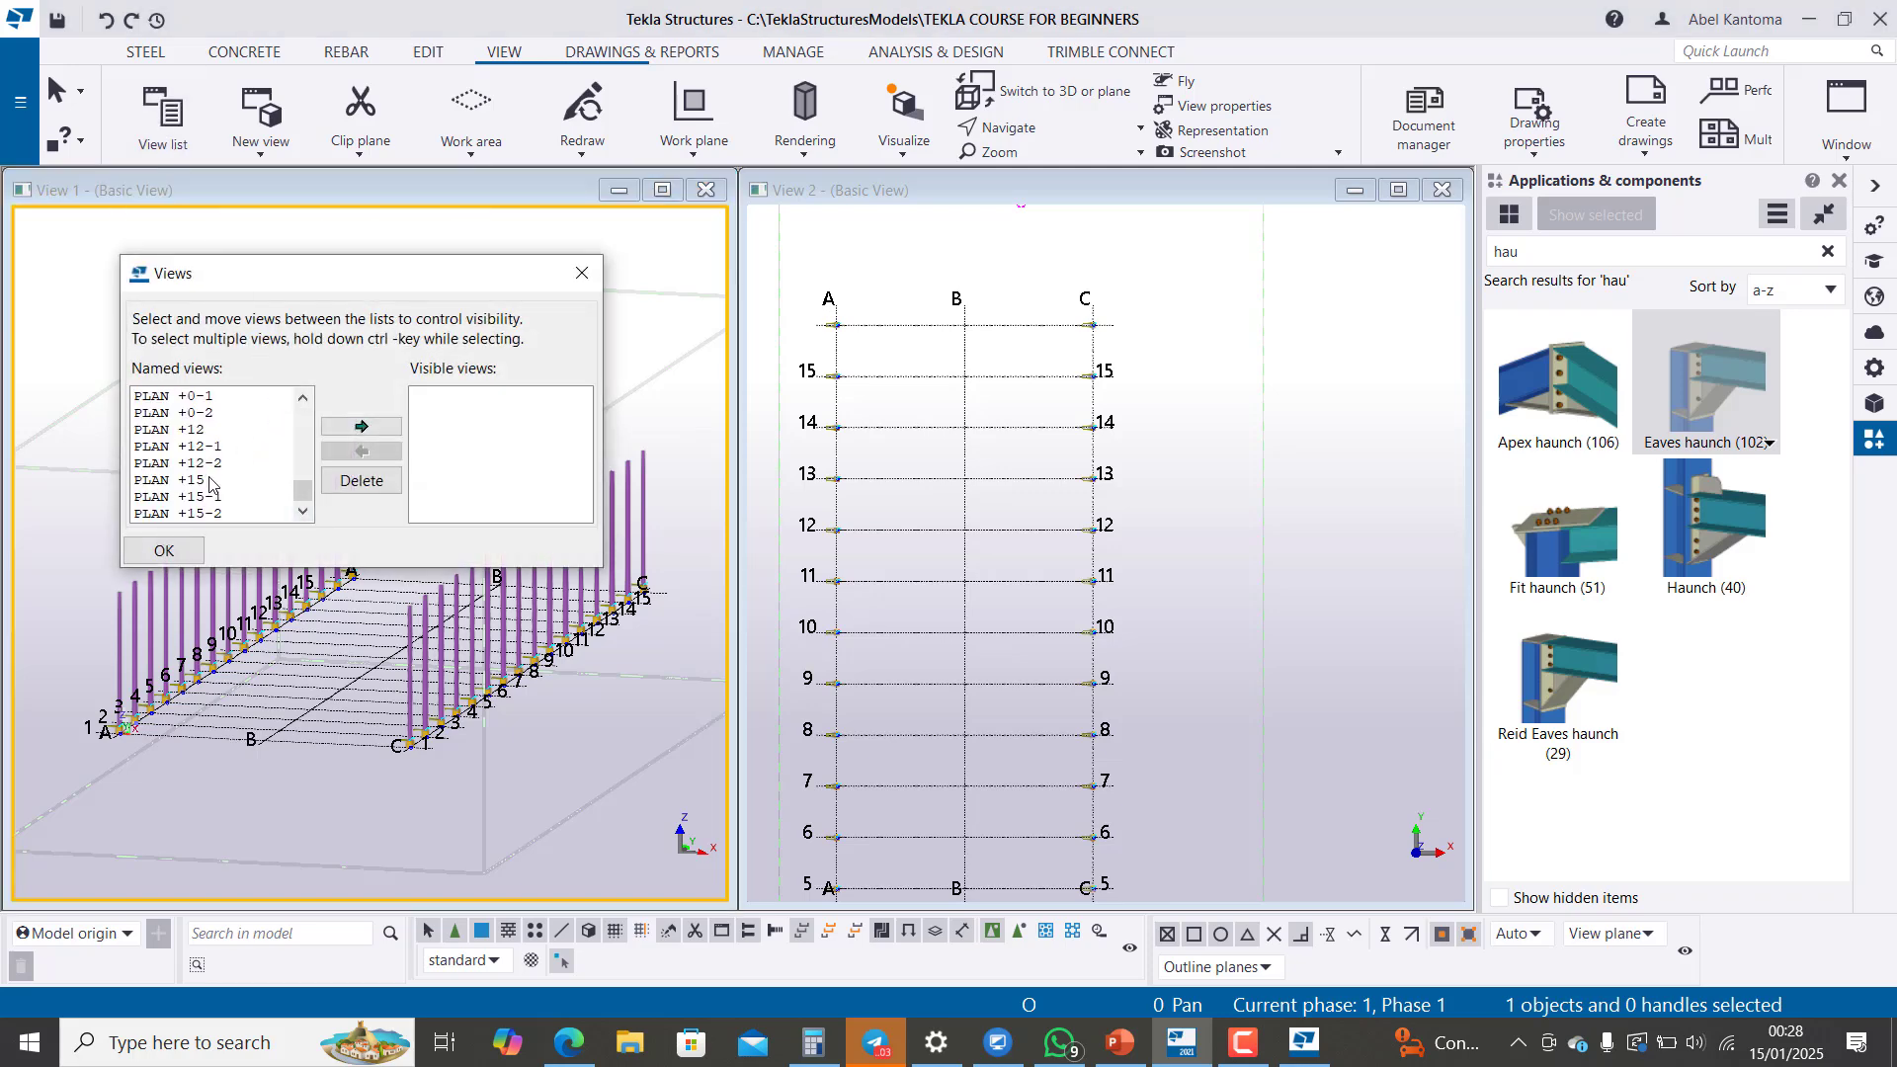
pyautogui.scroll(10, 209, 484)
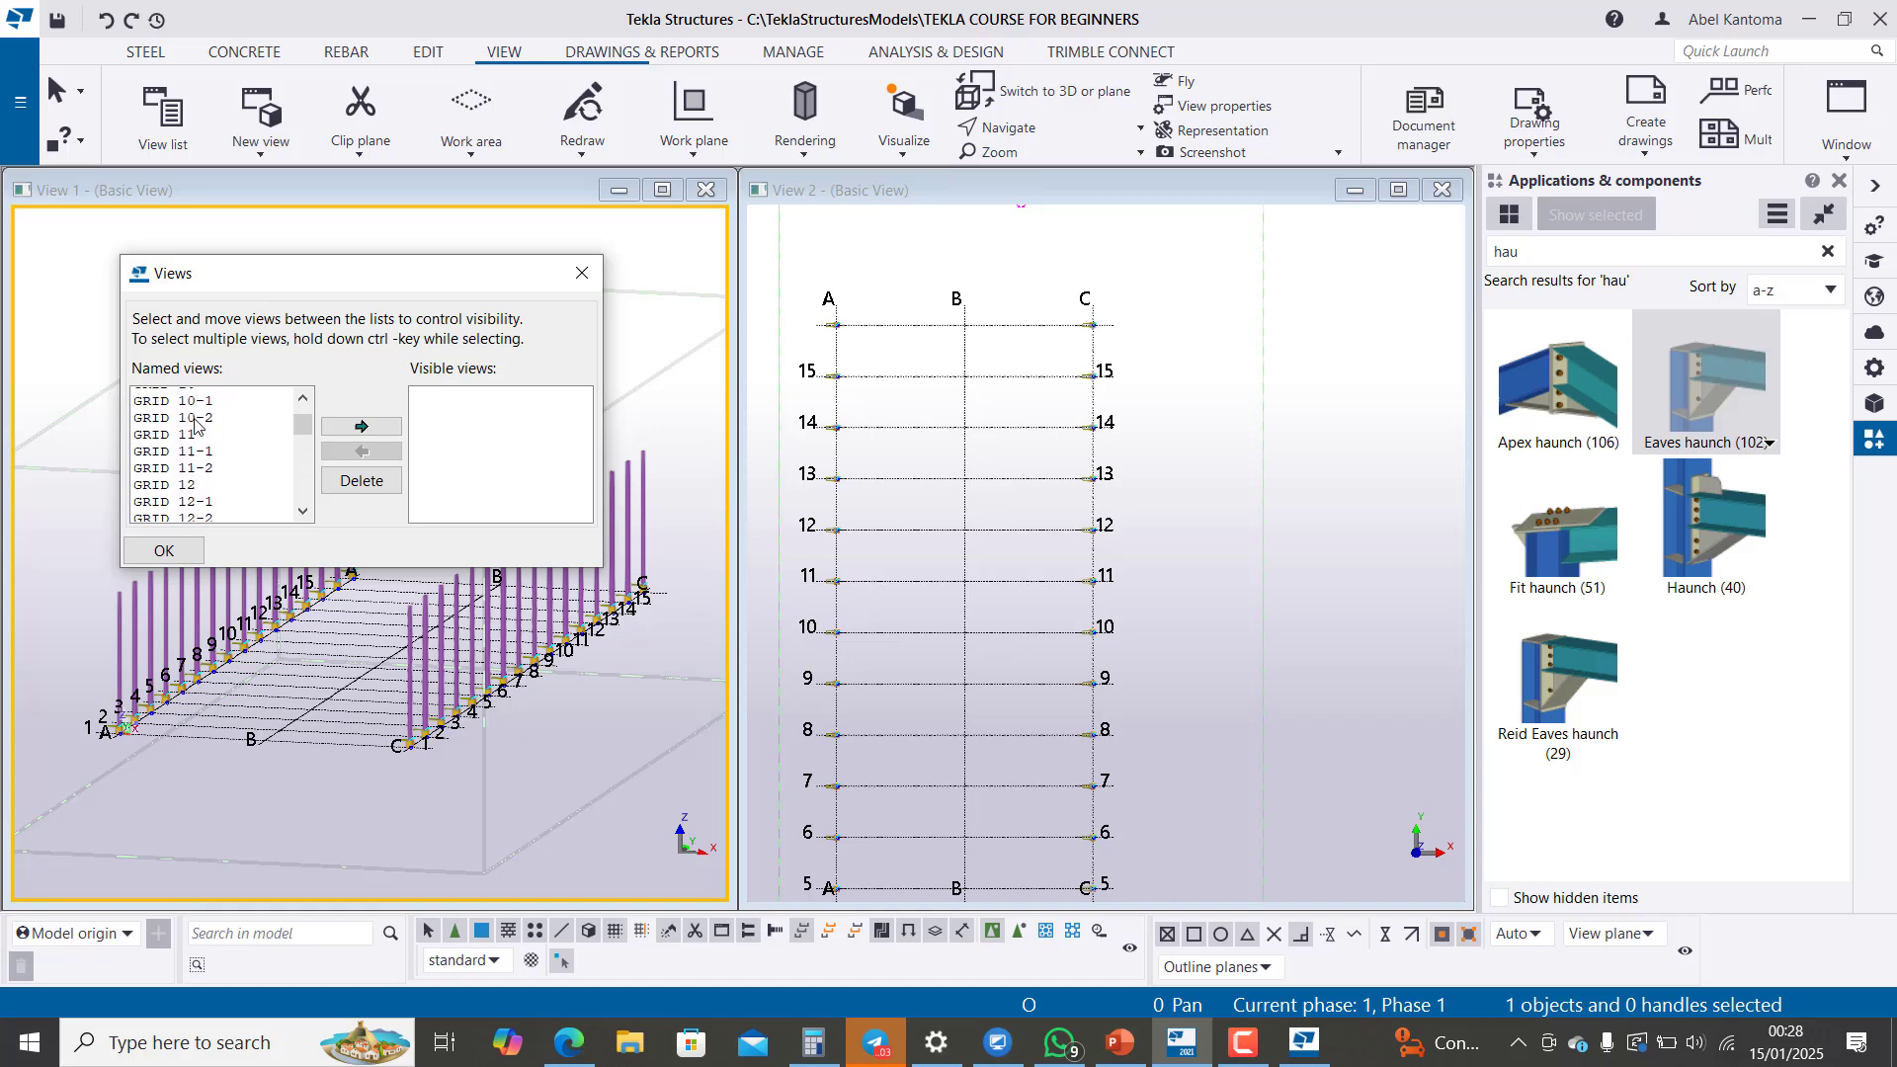
pyautogui.scroll(3, 196, 425)
pyautogui.scroll(-8, 200, 464)
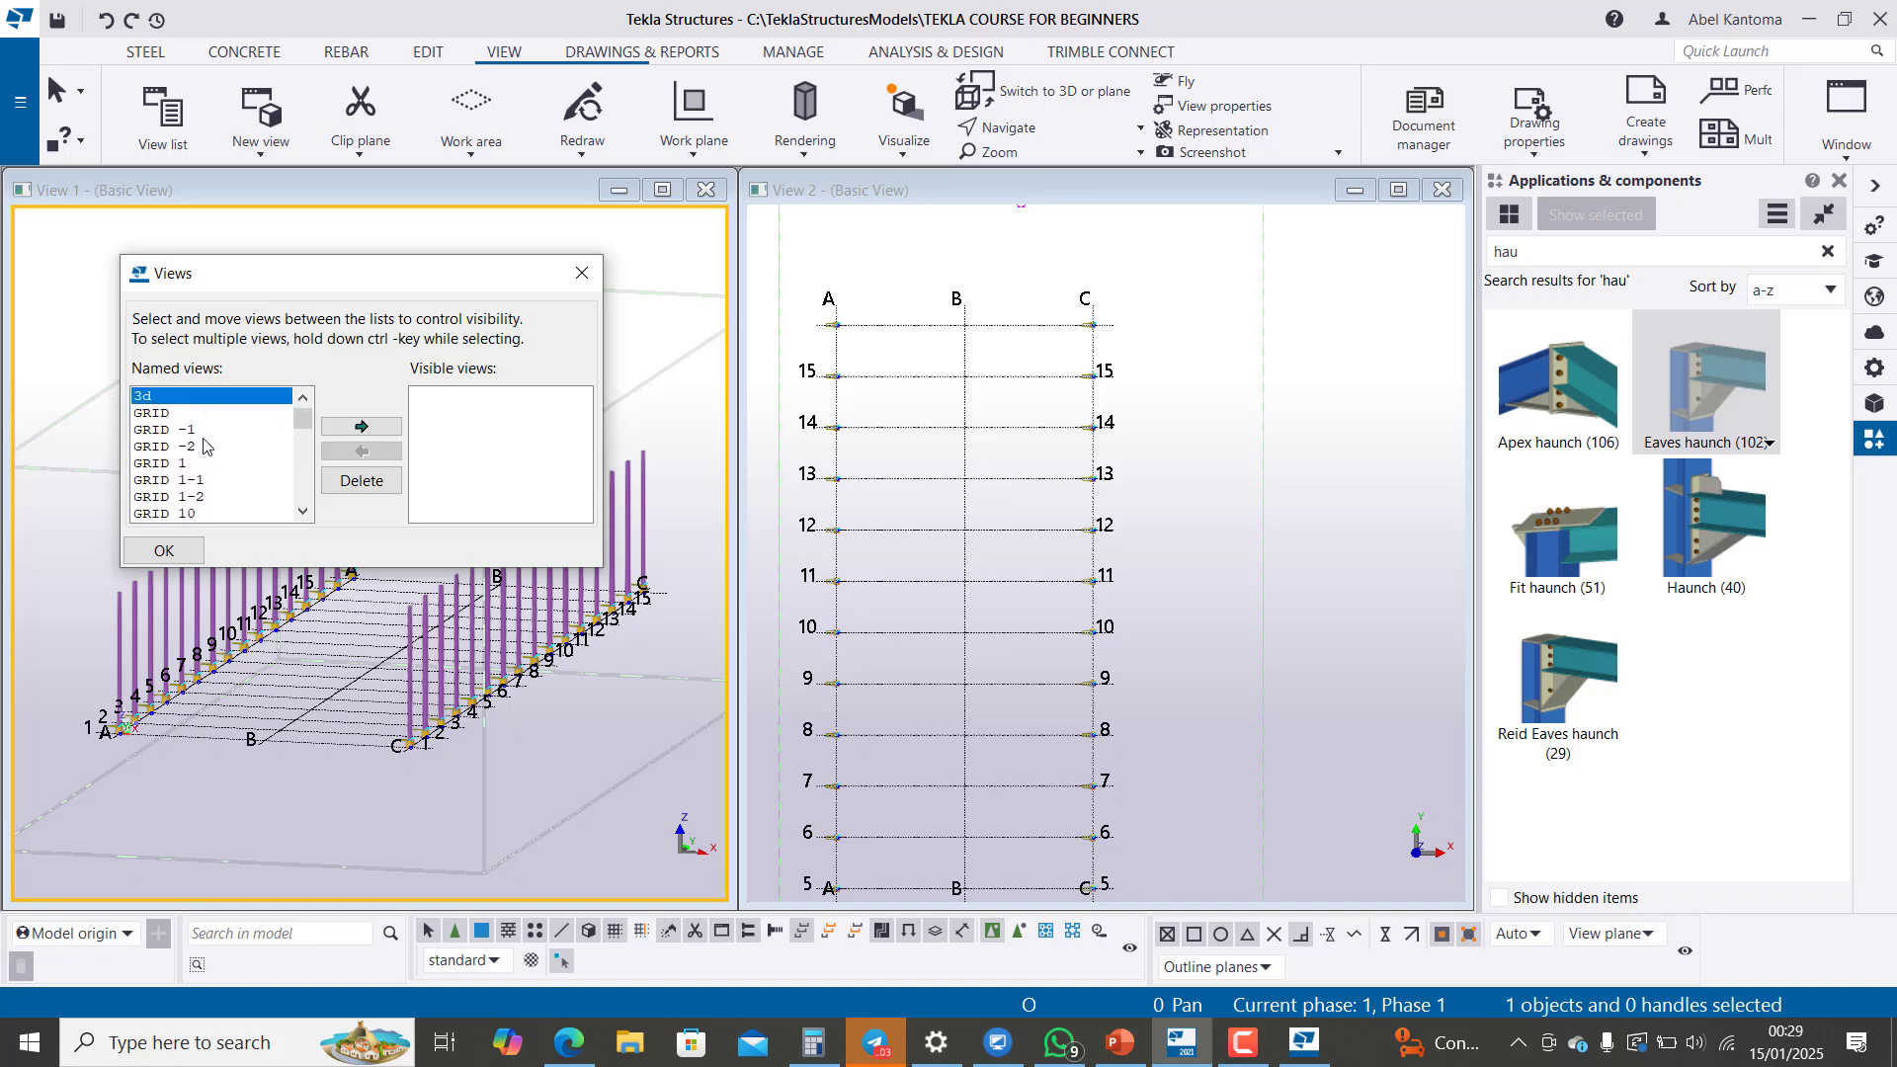
pyautogui.scroll(-9, 207, 489)
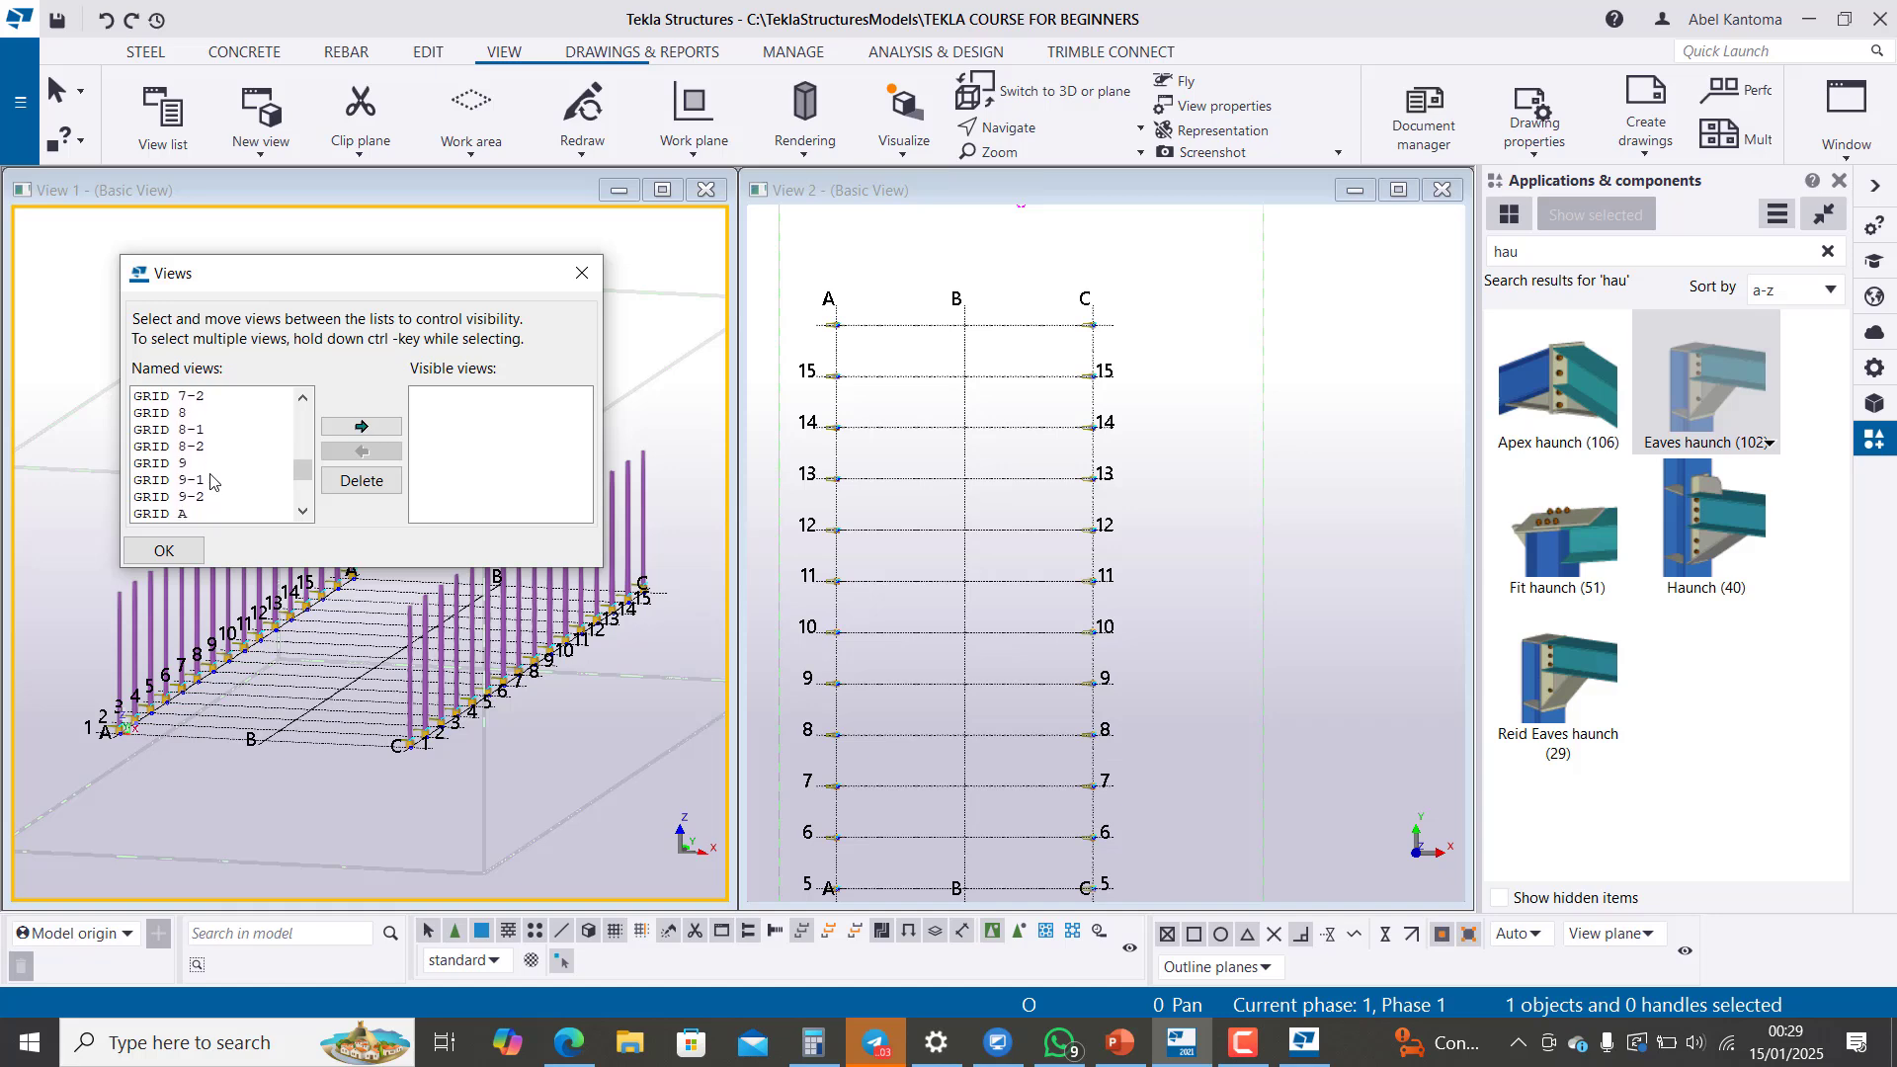
pyautogui.scroll(-3, 207, 494)
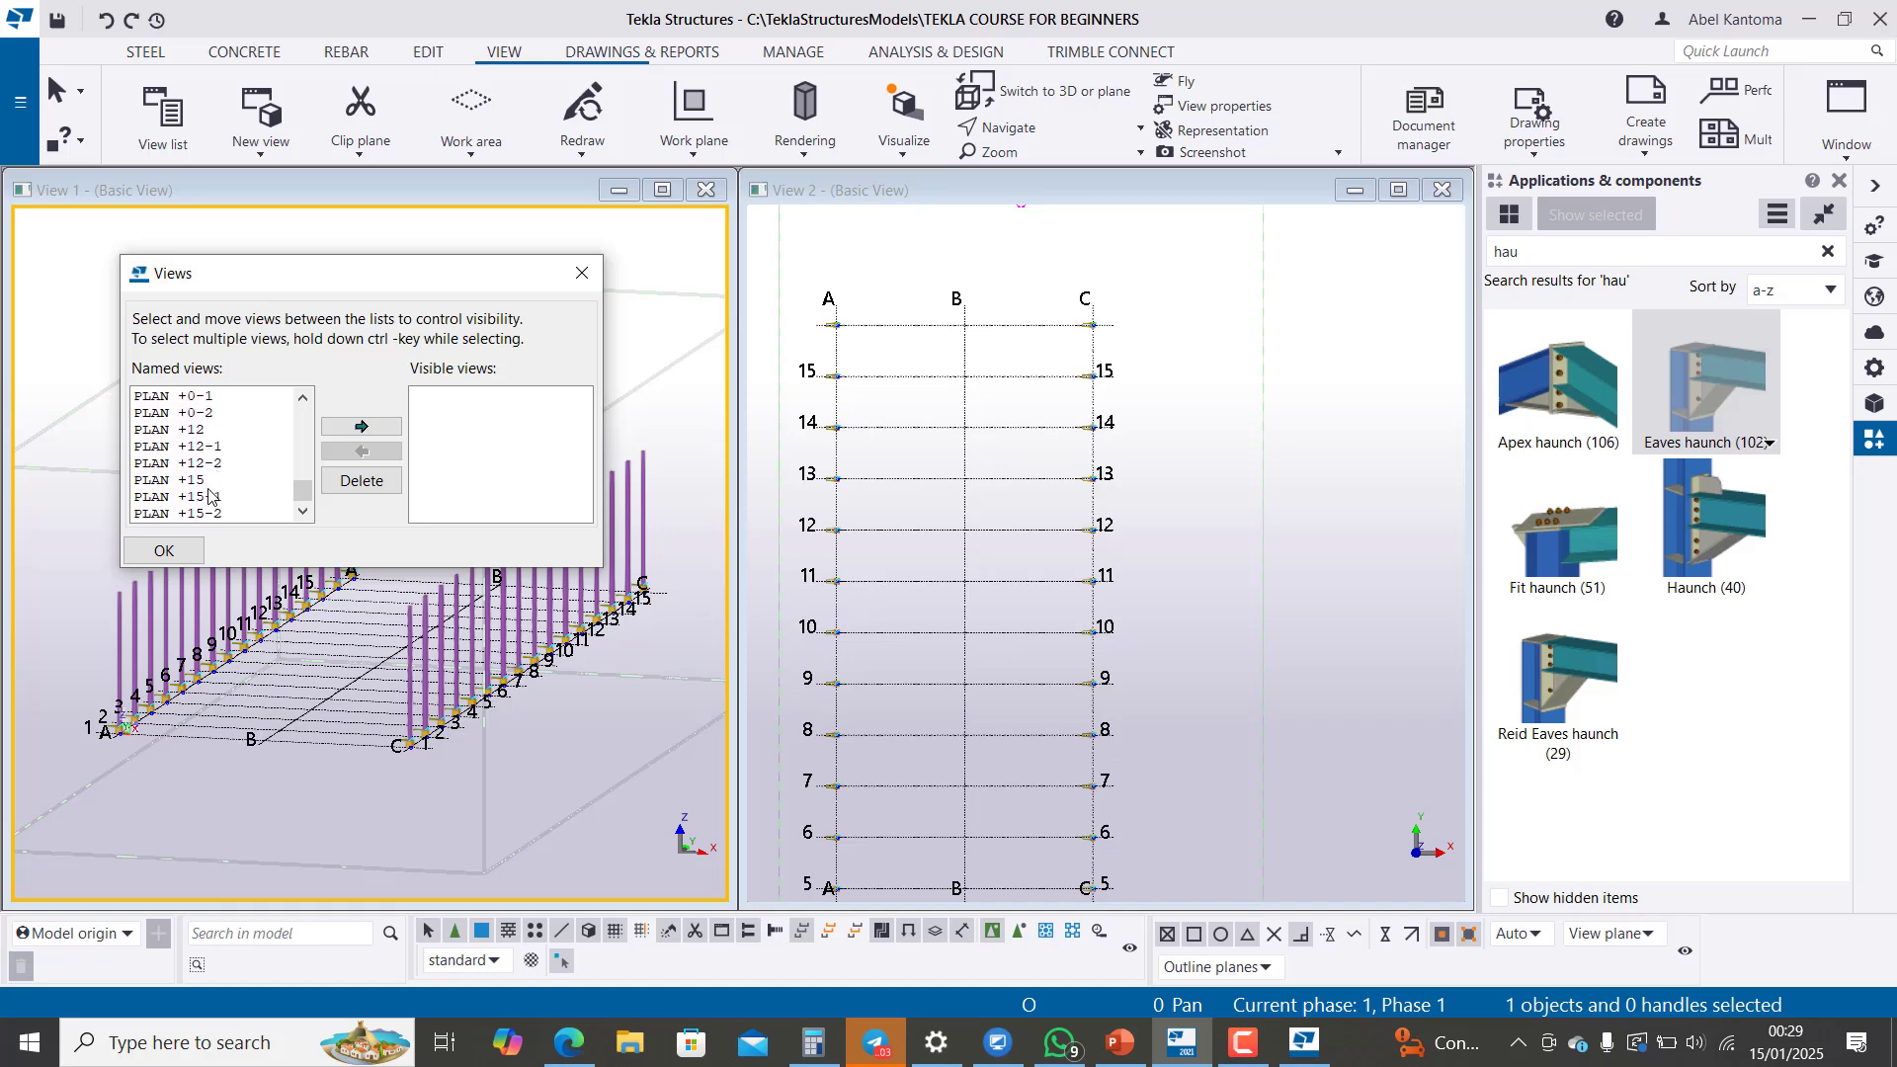
pyautogui.scroll(3, 207, 489)
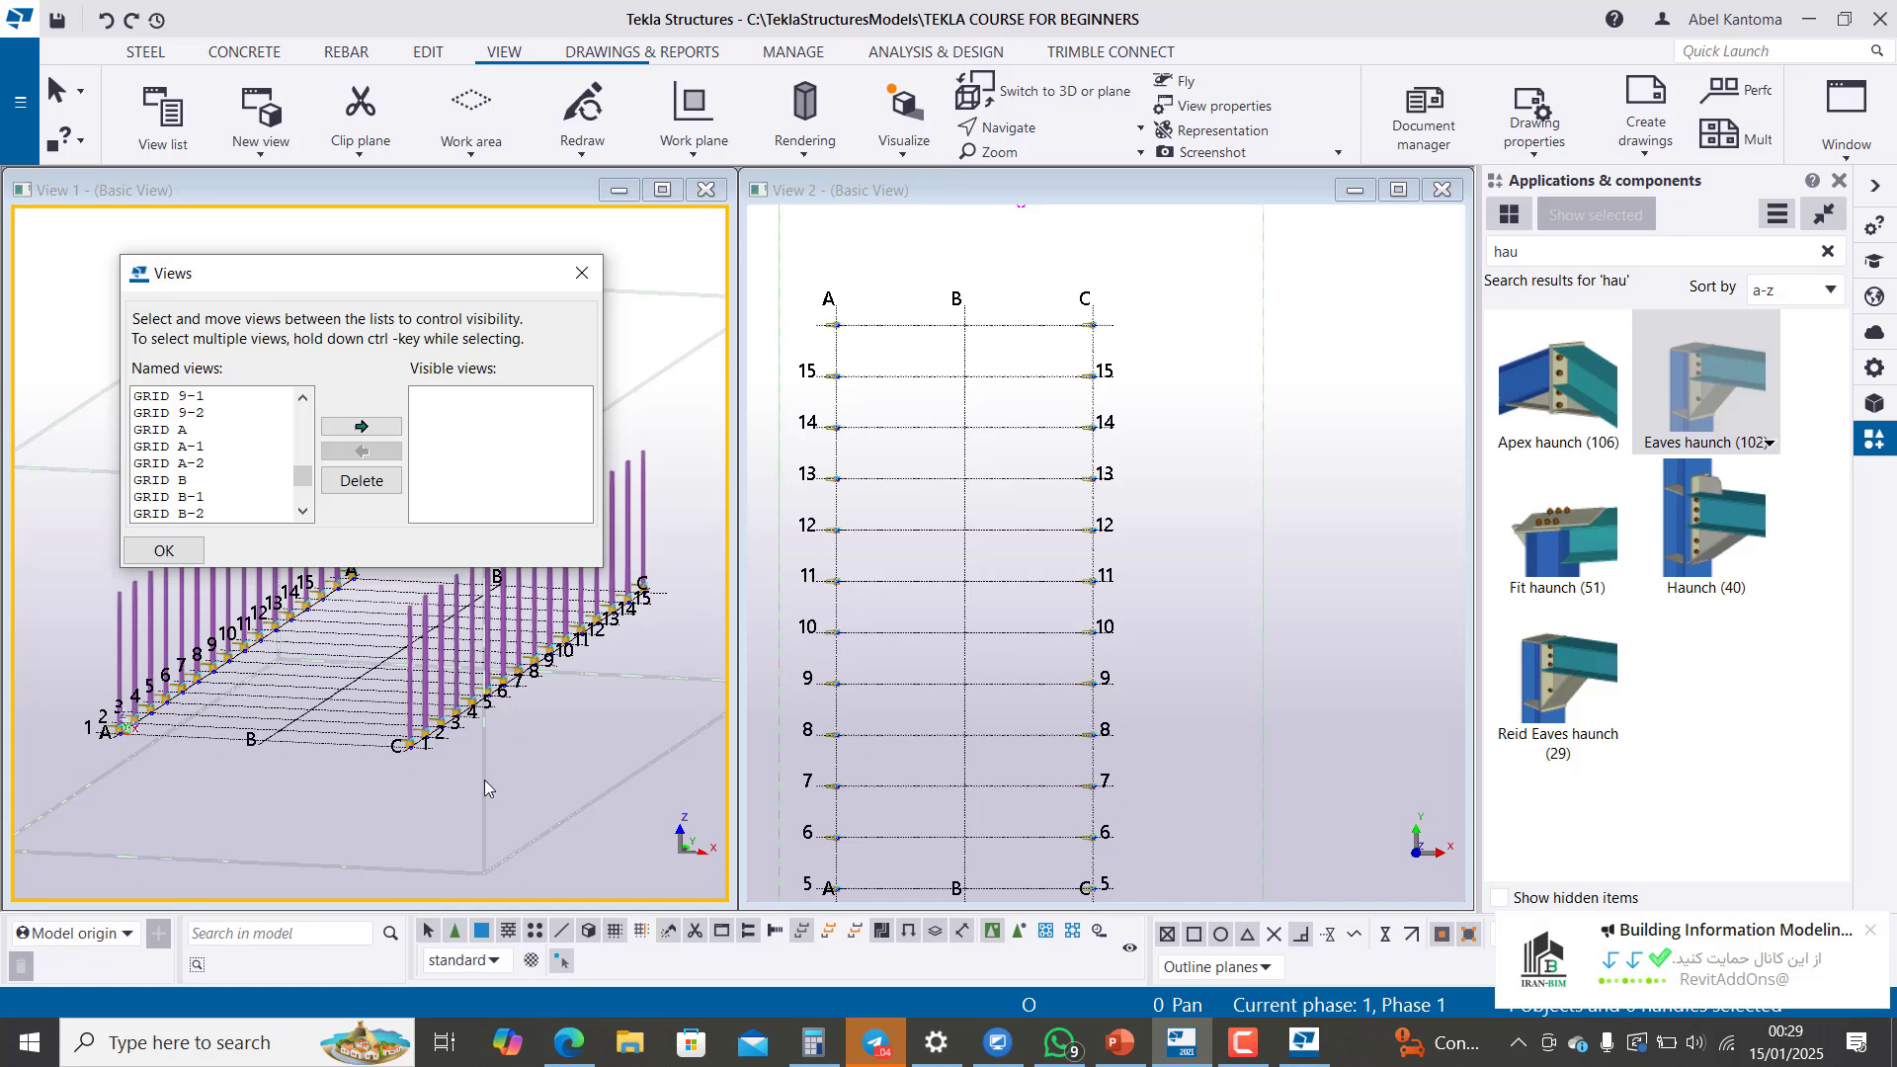
pyautogui.scroll(-5, 225, 484)
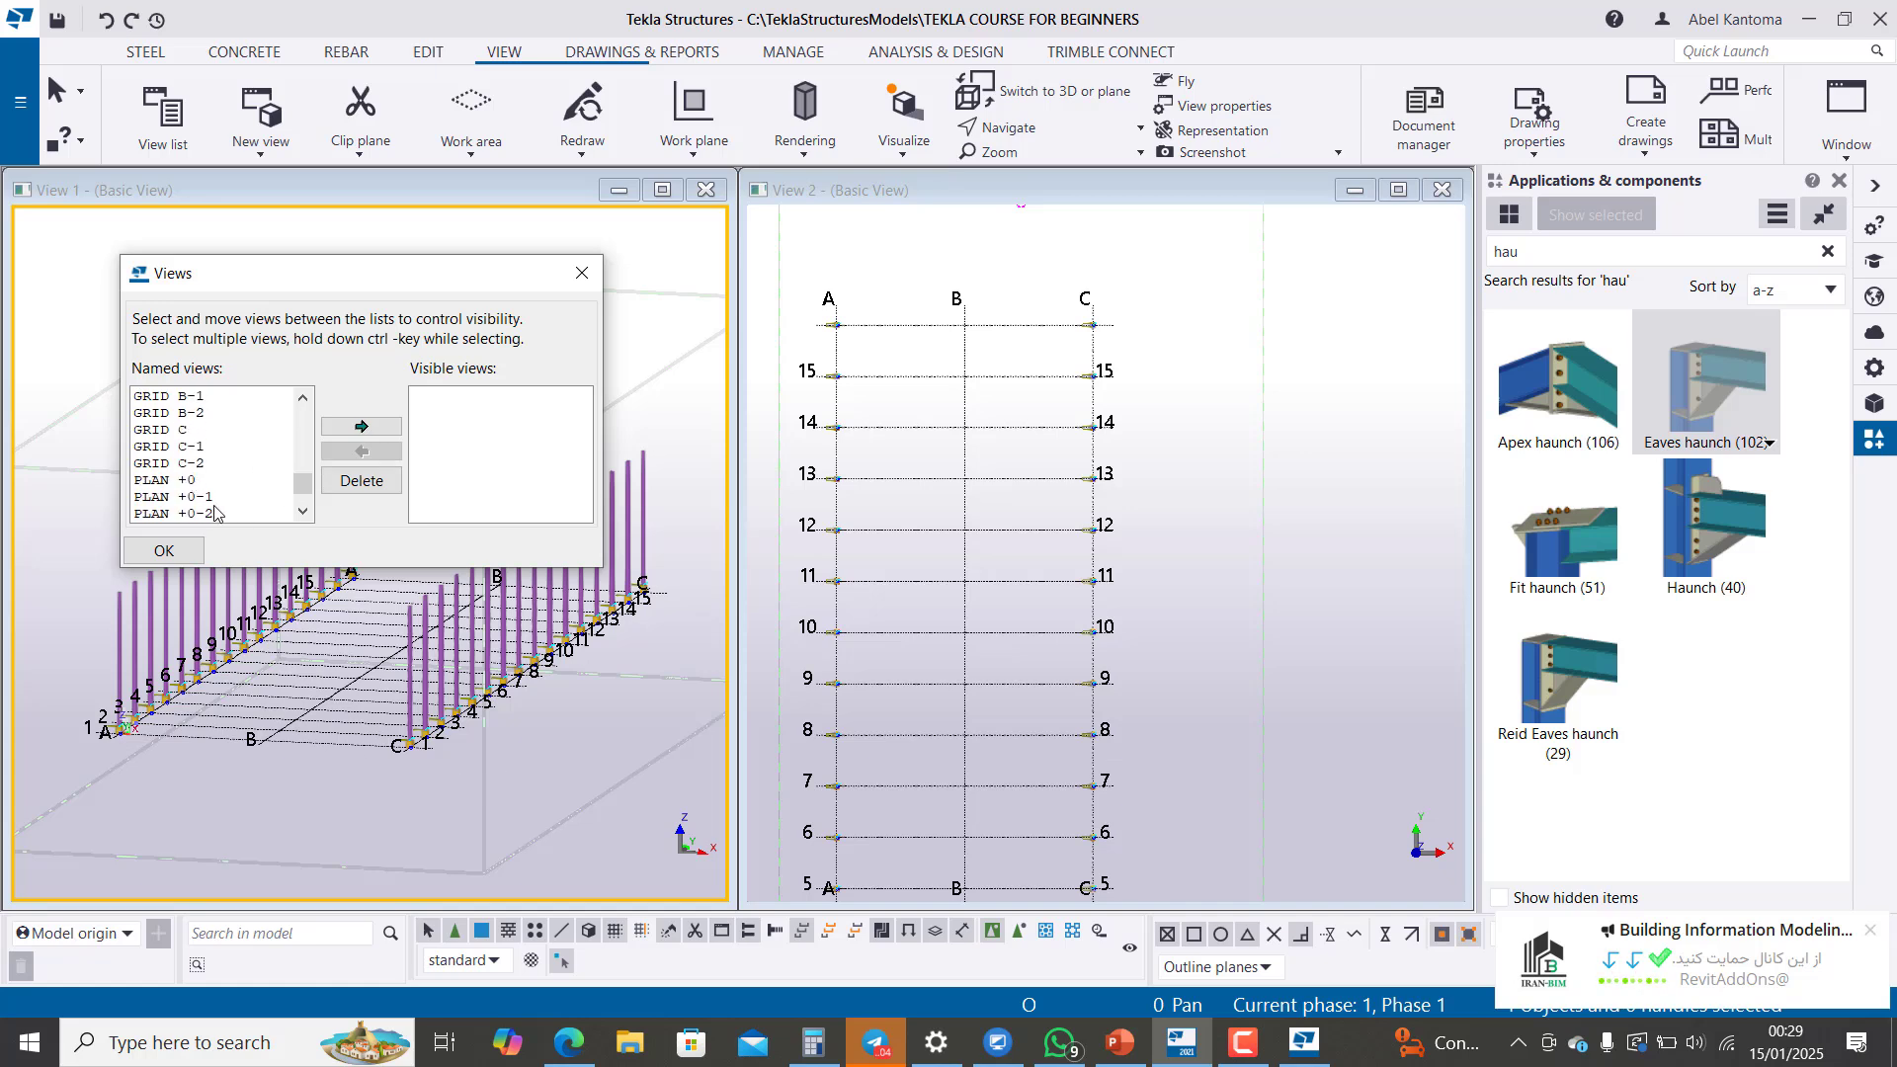
pyautogui.scroll(5, 212, 445)
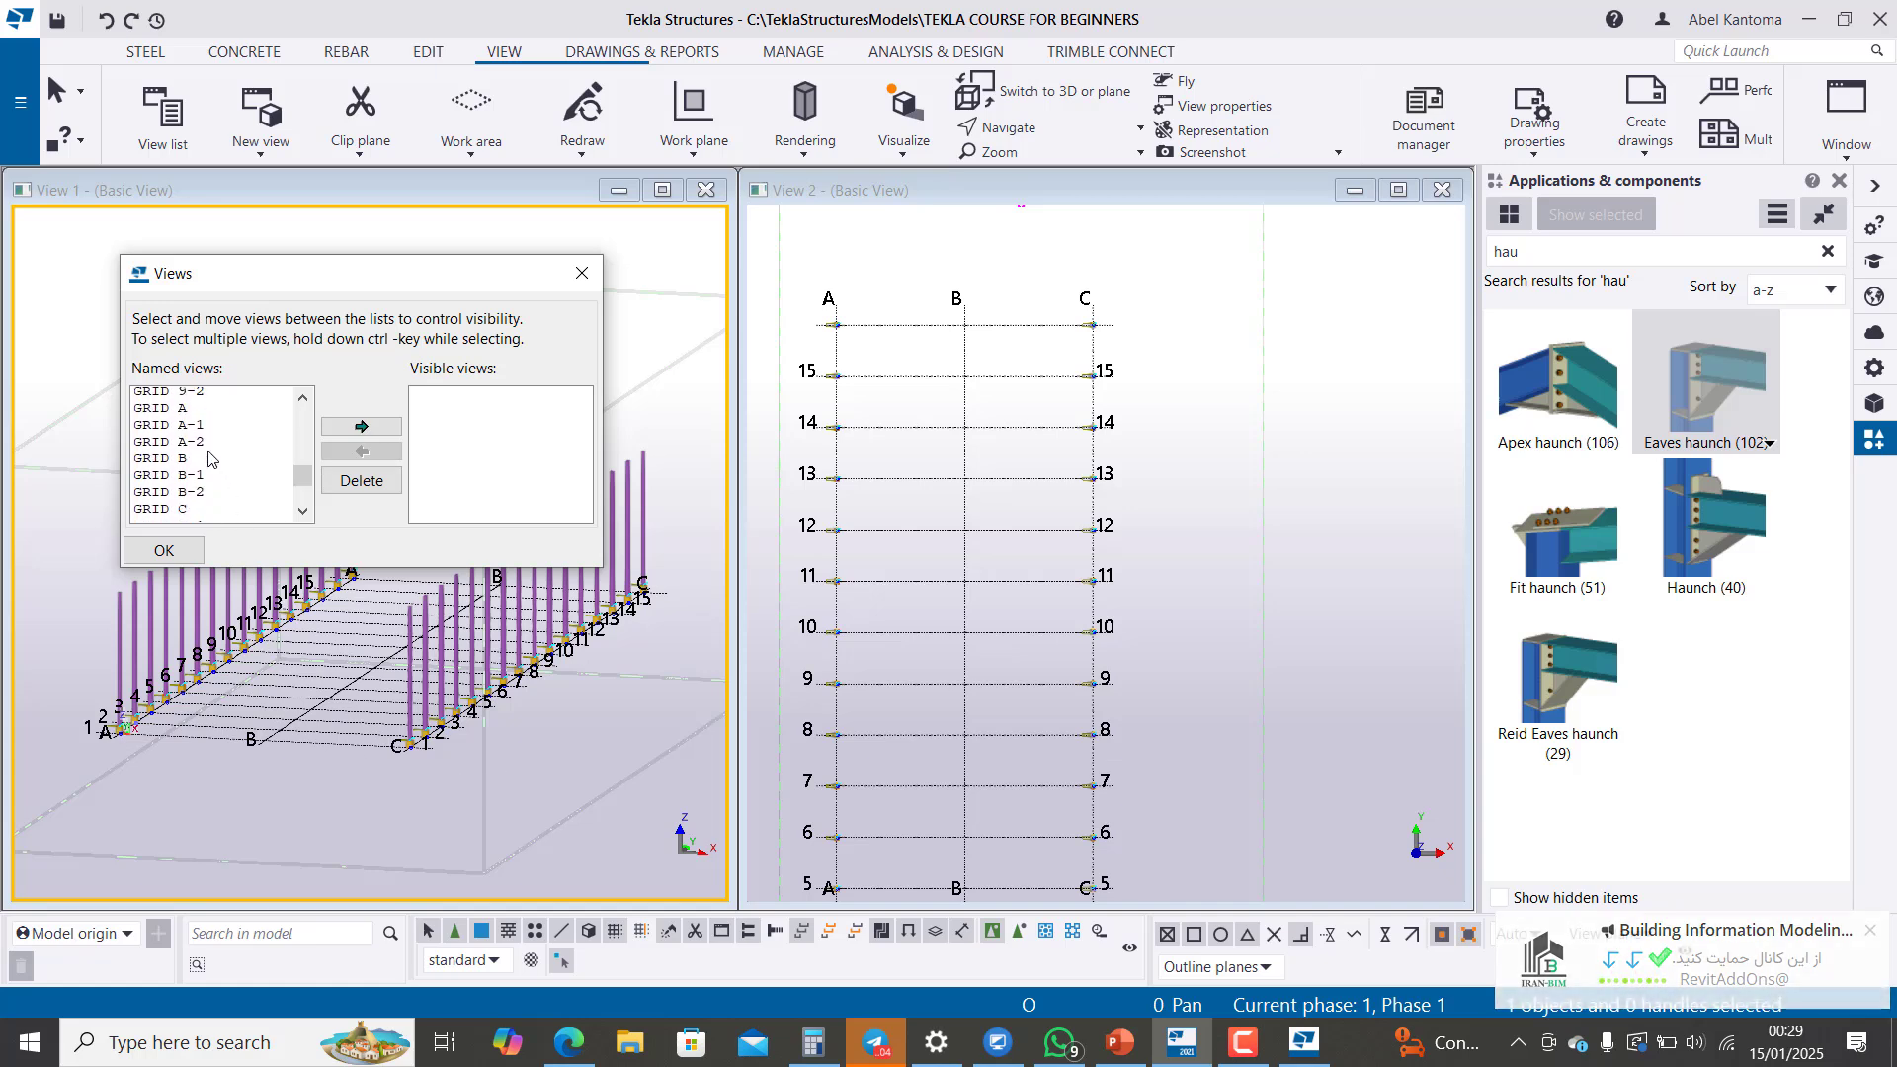
pyautogui.scroll(4, 210, 434)
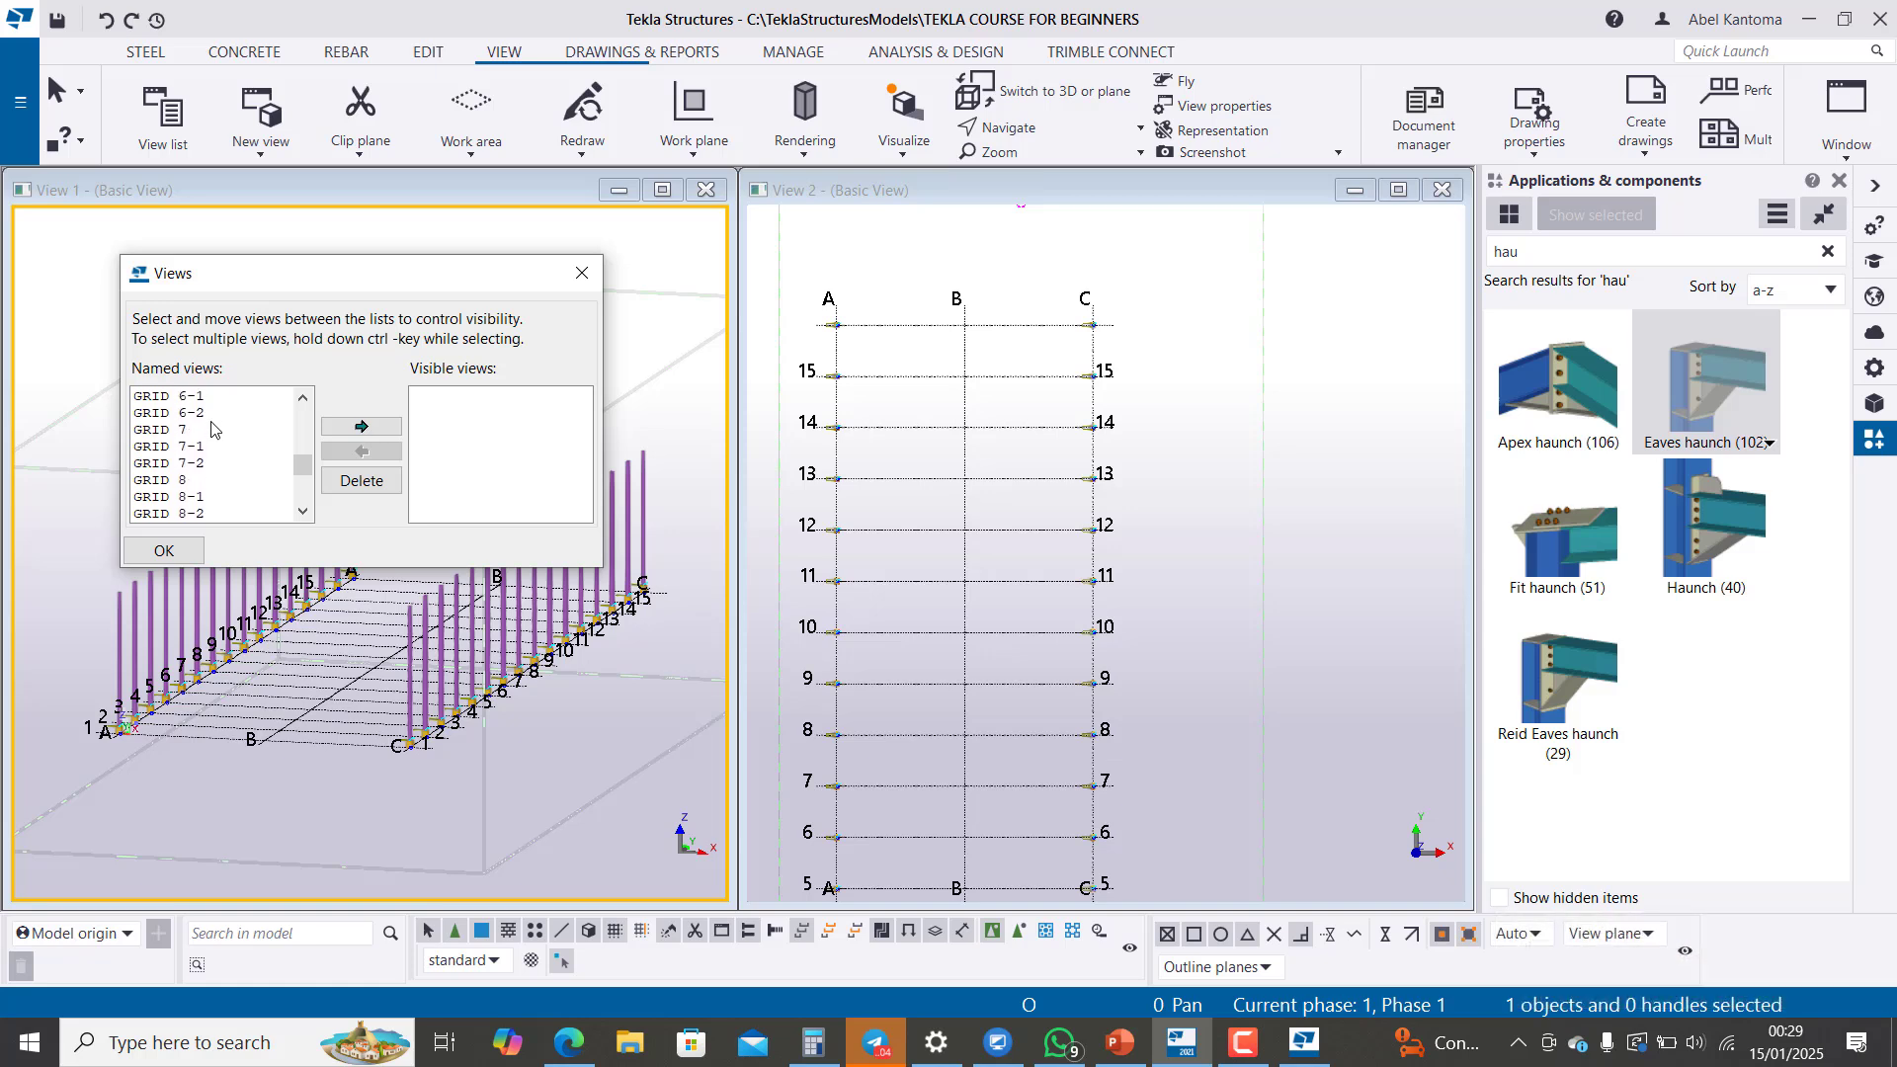
pyautogui.scroll(4, 215, 430)
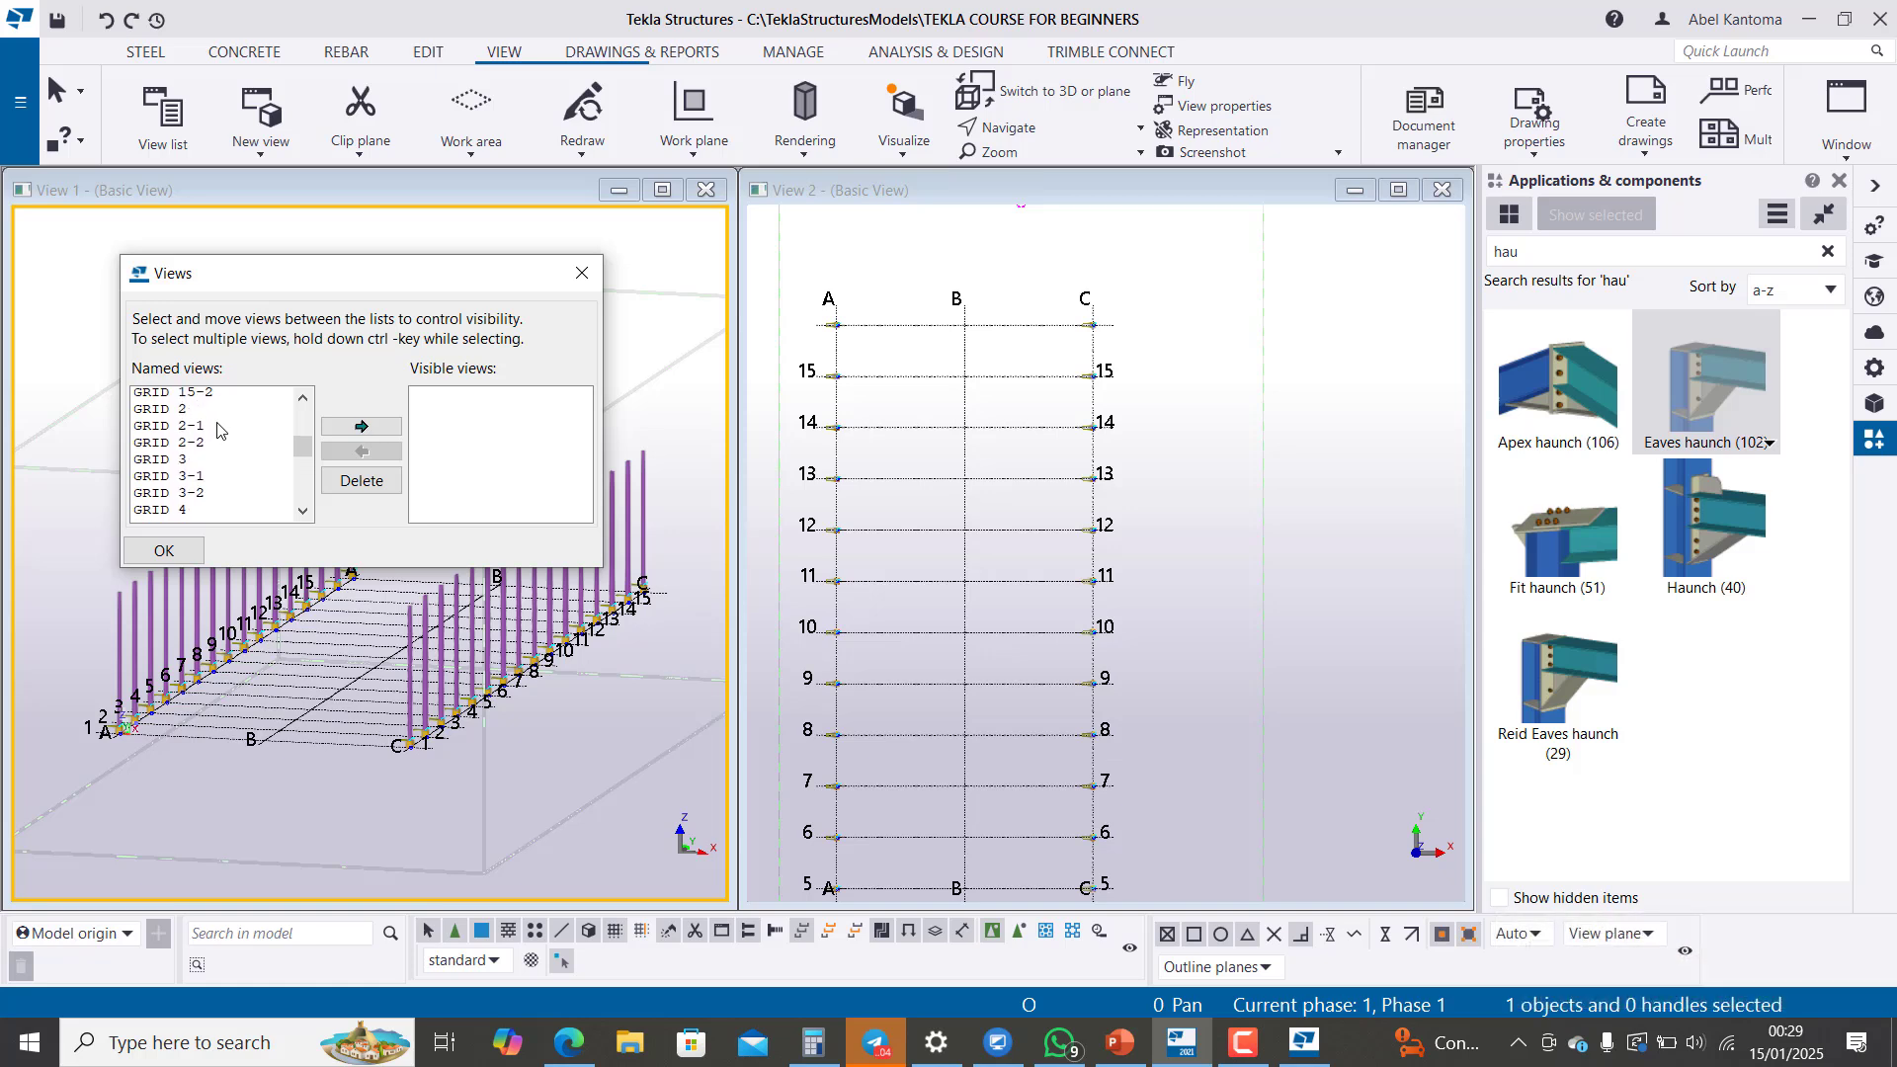
pyautogui.scroll(4, 212, 435)
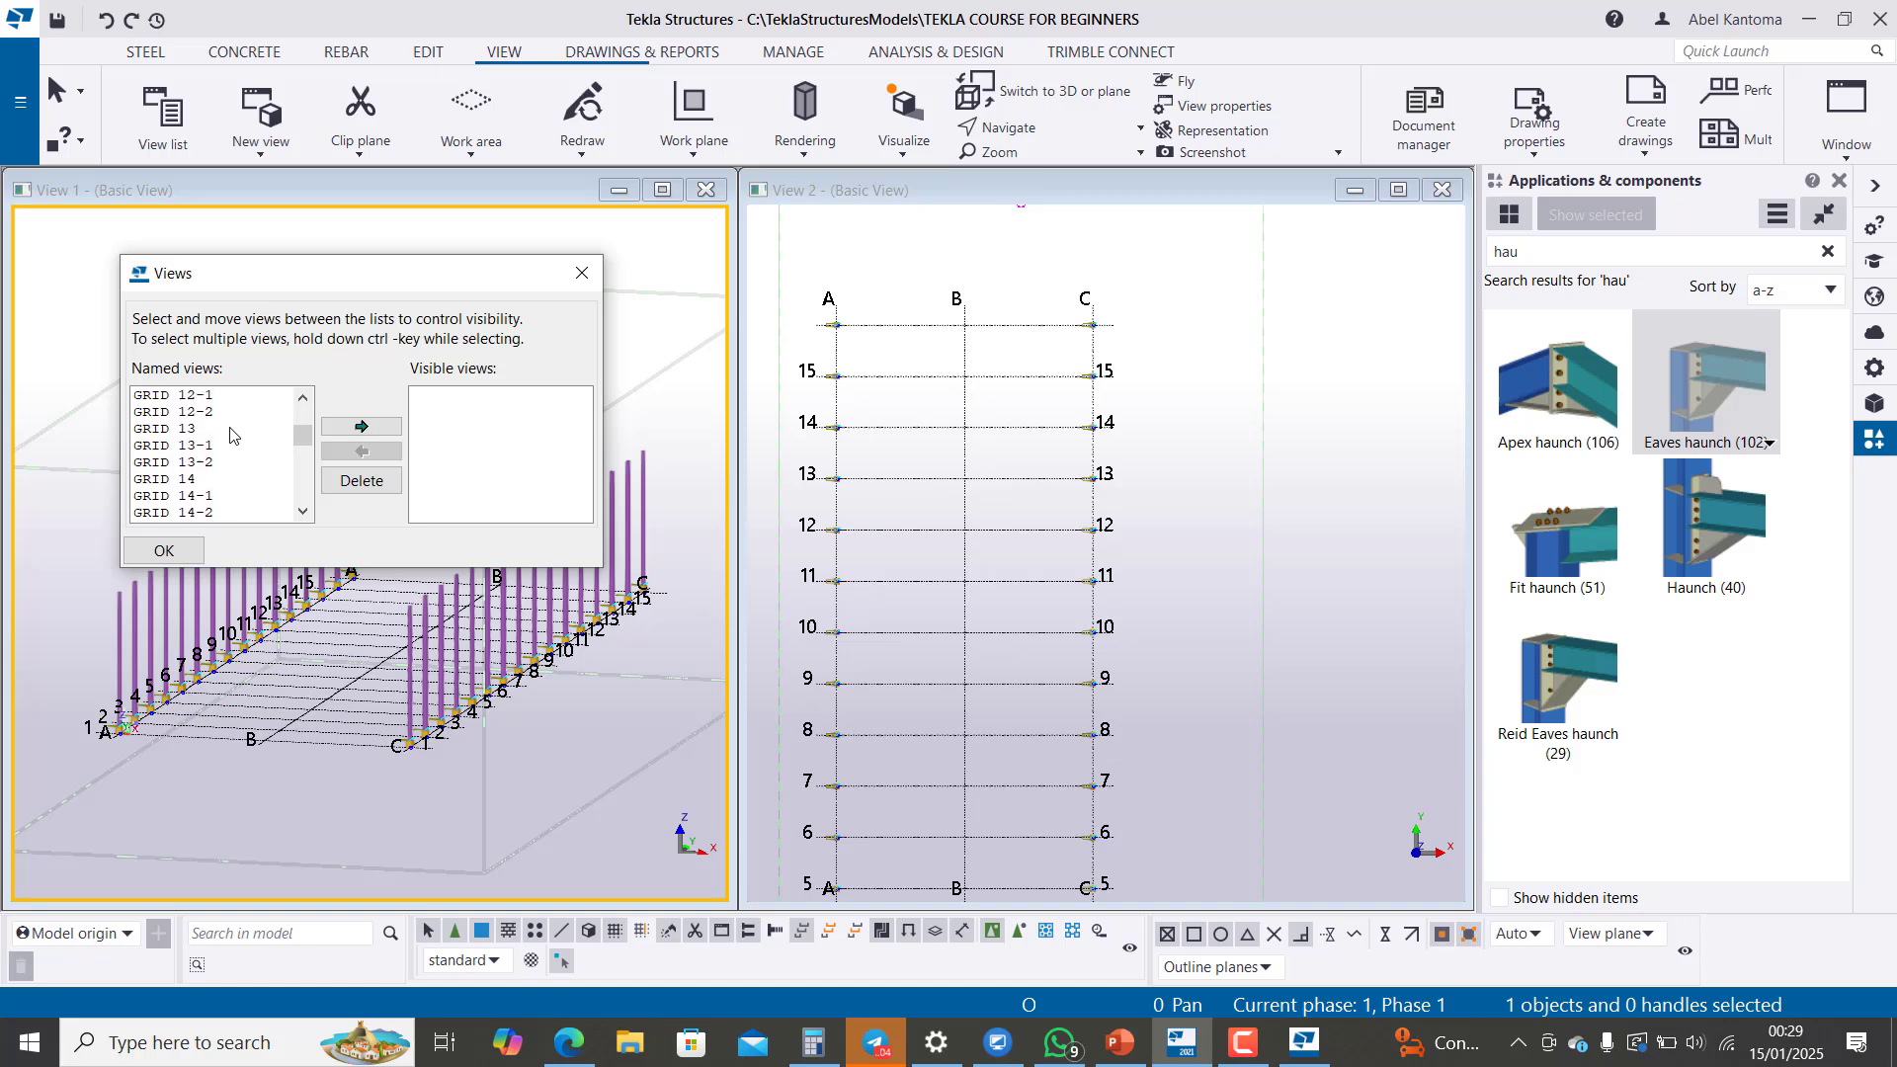
pyautogui.scroll(4, 230, 424)
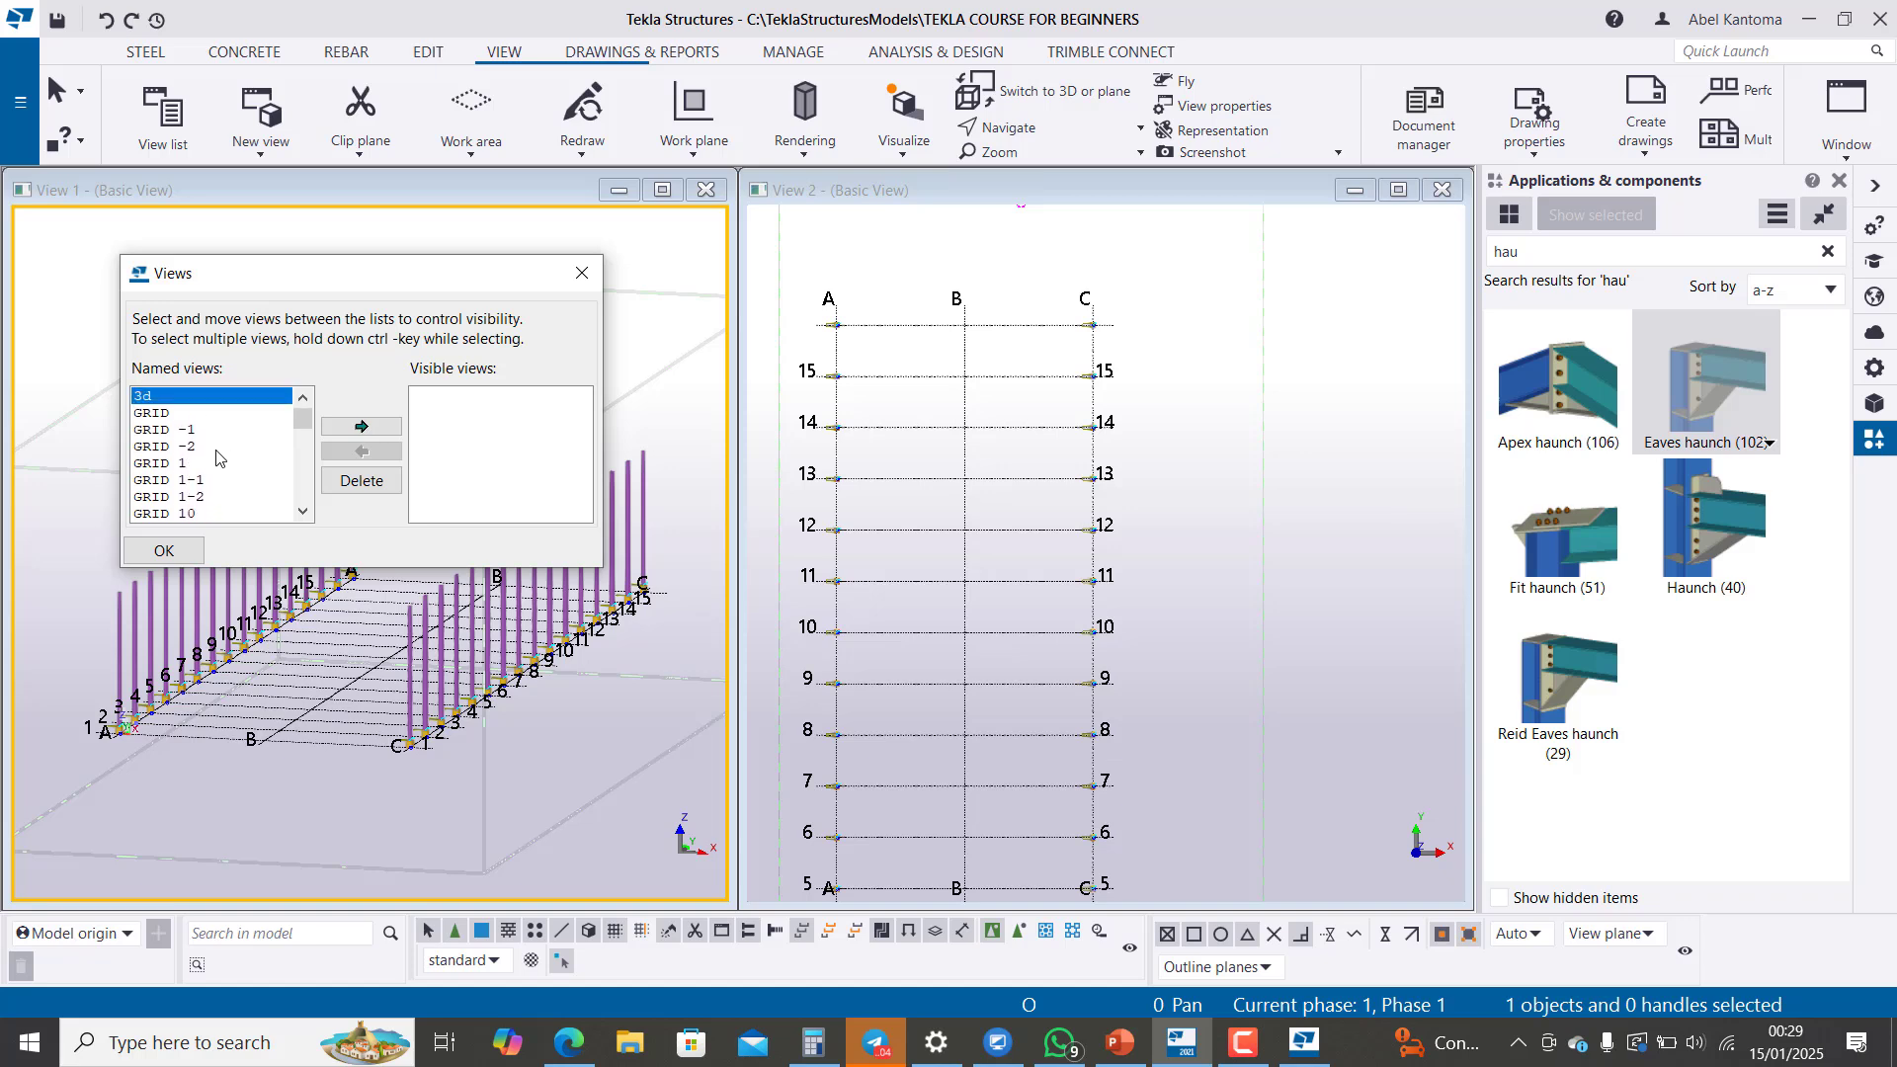
# Step: Make the GRID 1 view visible from the named views and move its window higher to show the whole frame
pyautogui.click(184, 464)
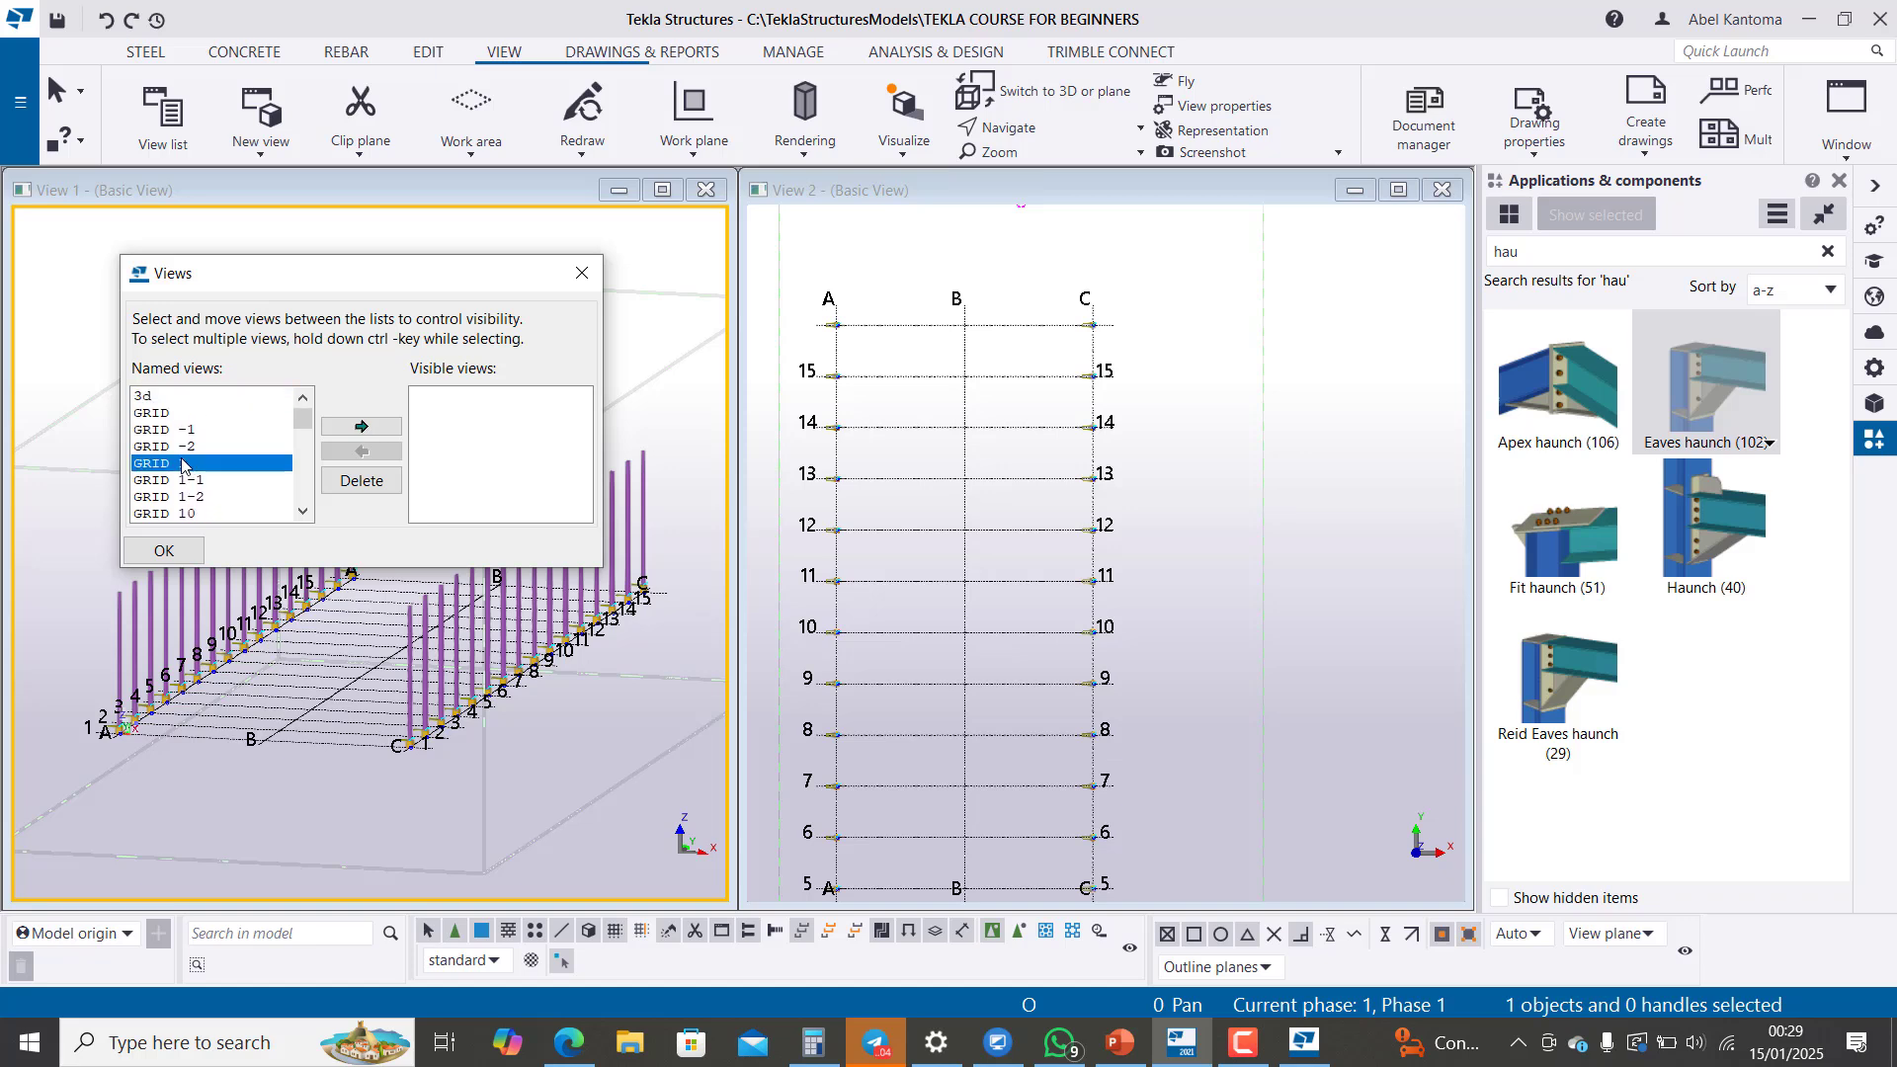
pyautogui.click(362, 427)
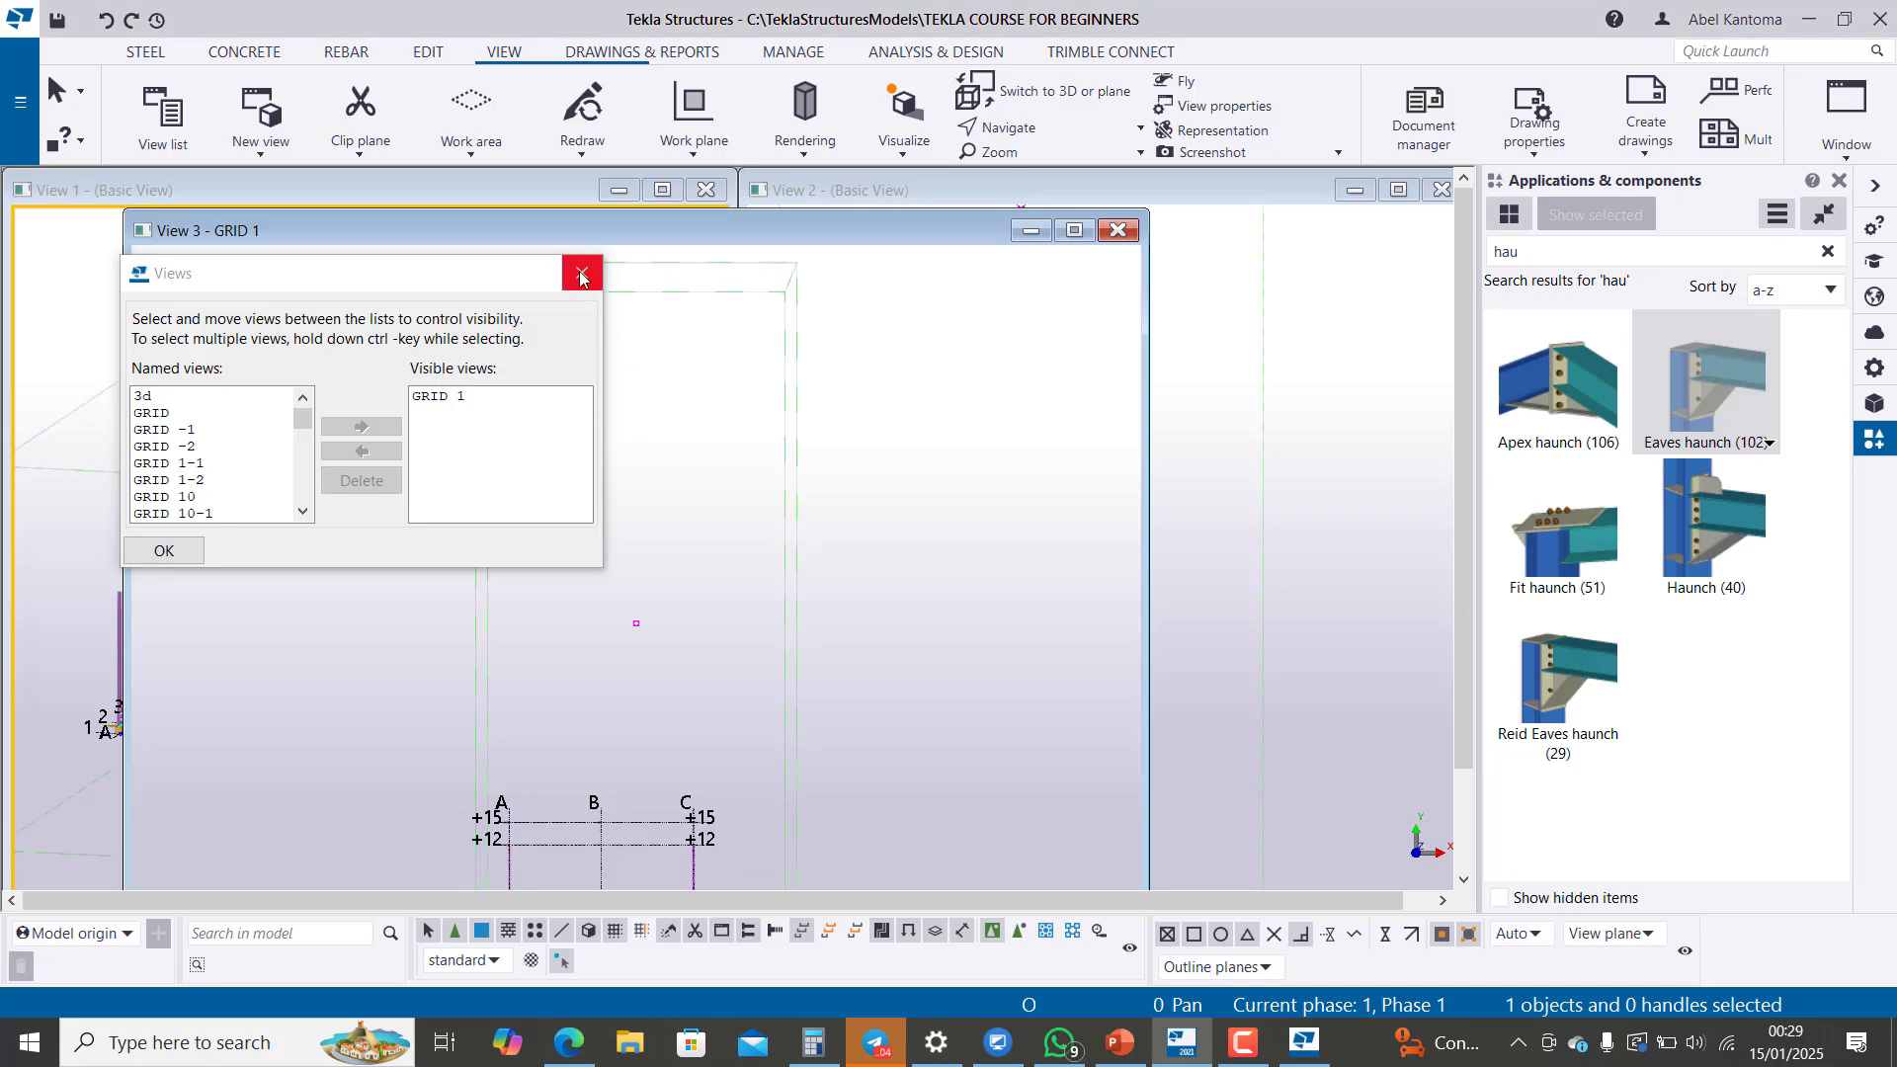
pyautogui.click(580, 277)
pyautogui.scroll(-3, 835, 597)
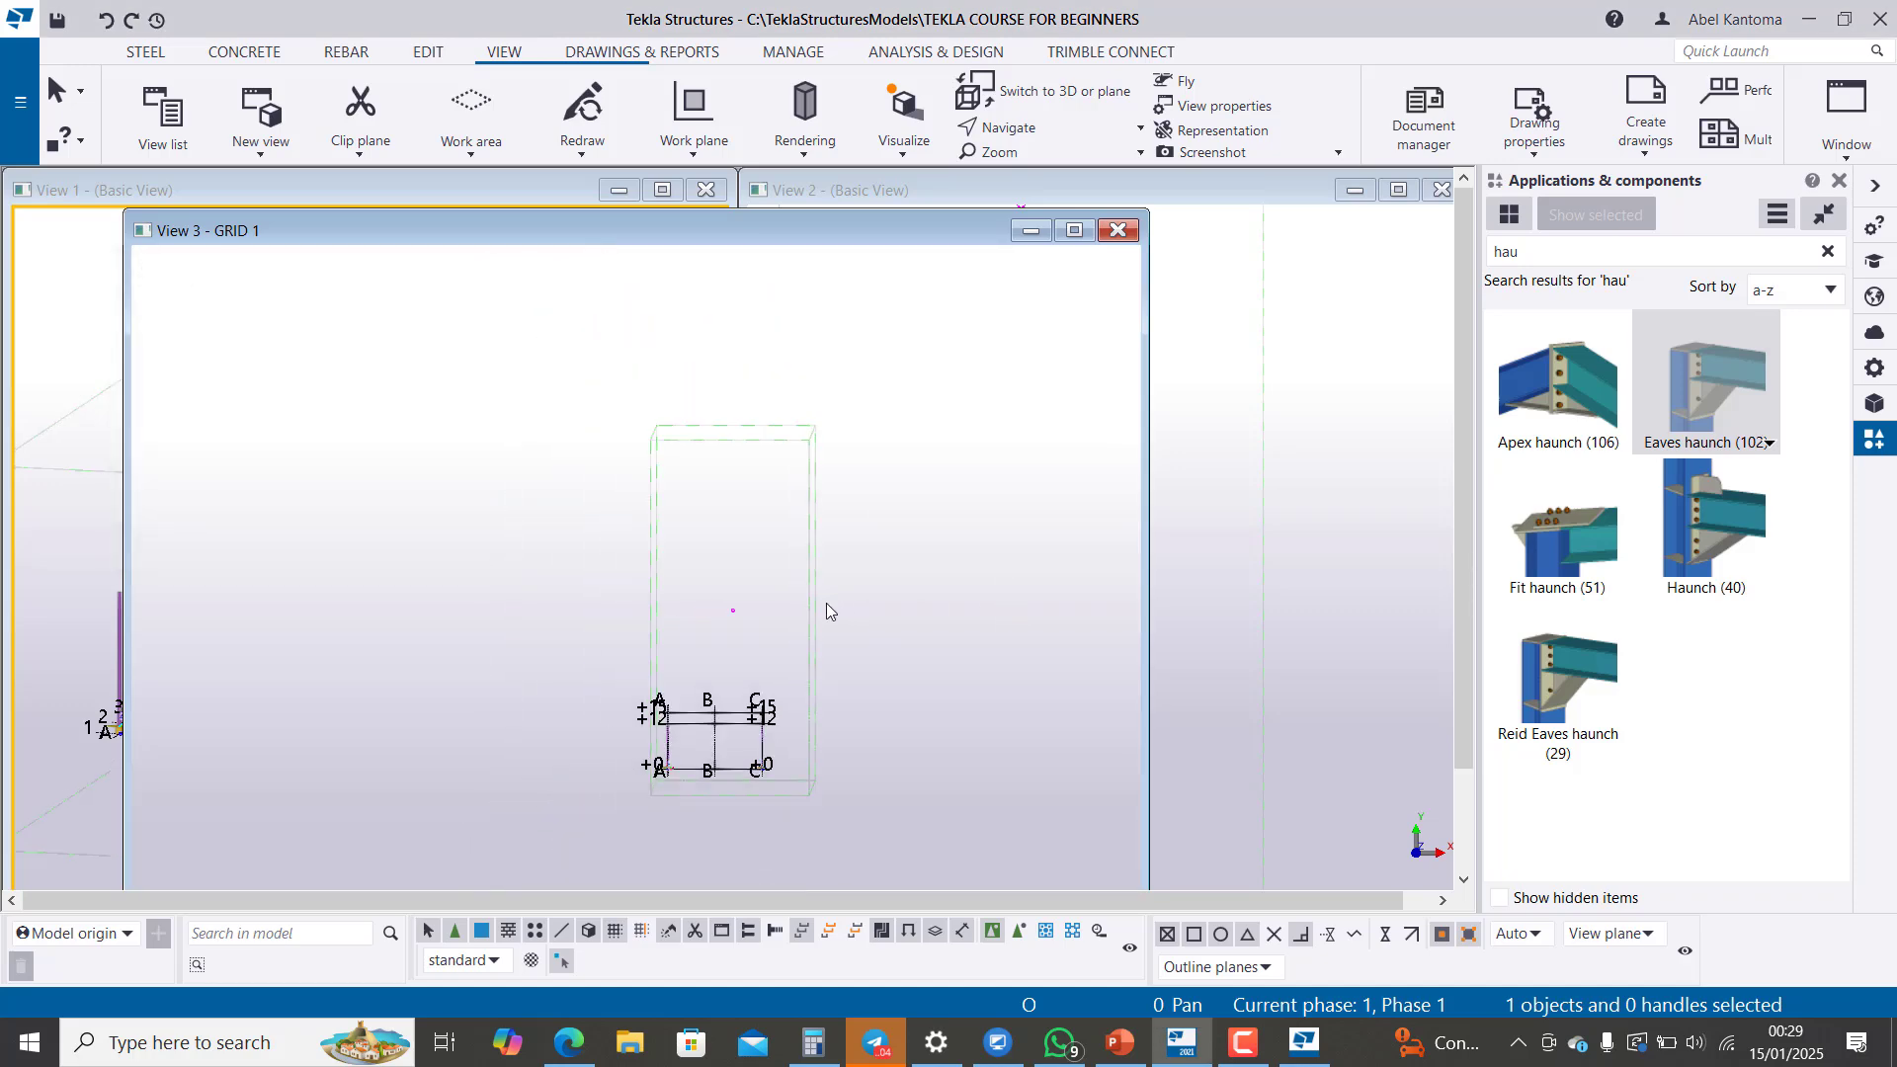
pyautogui.scroll(5, 722, 827)
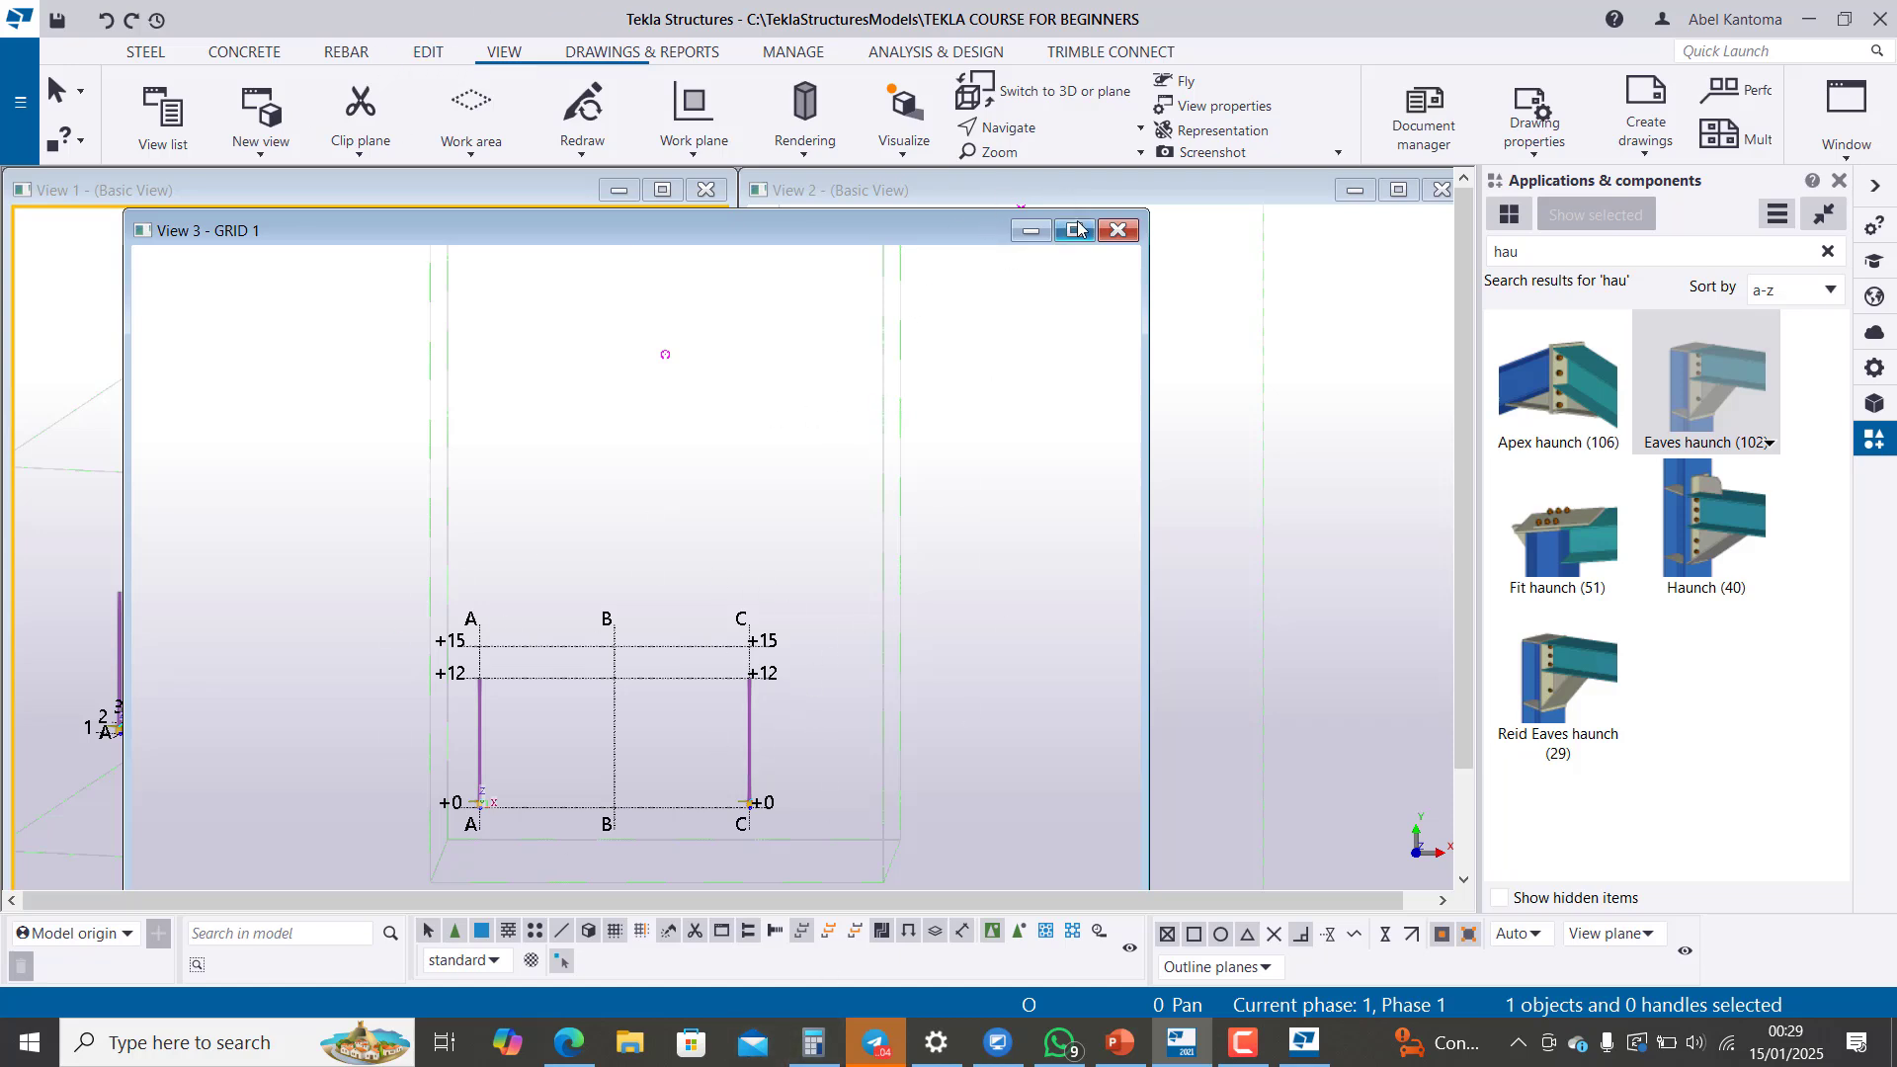
pyautogui.moveTo(916, 229); pyautogui.dragTo(956, 170)
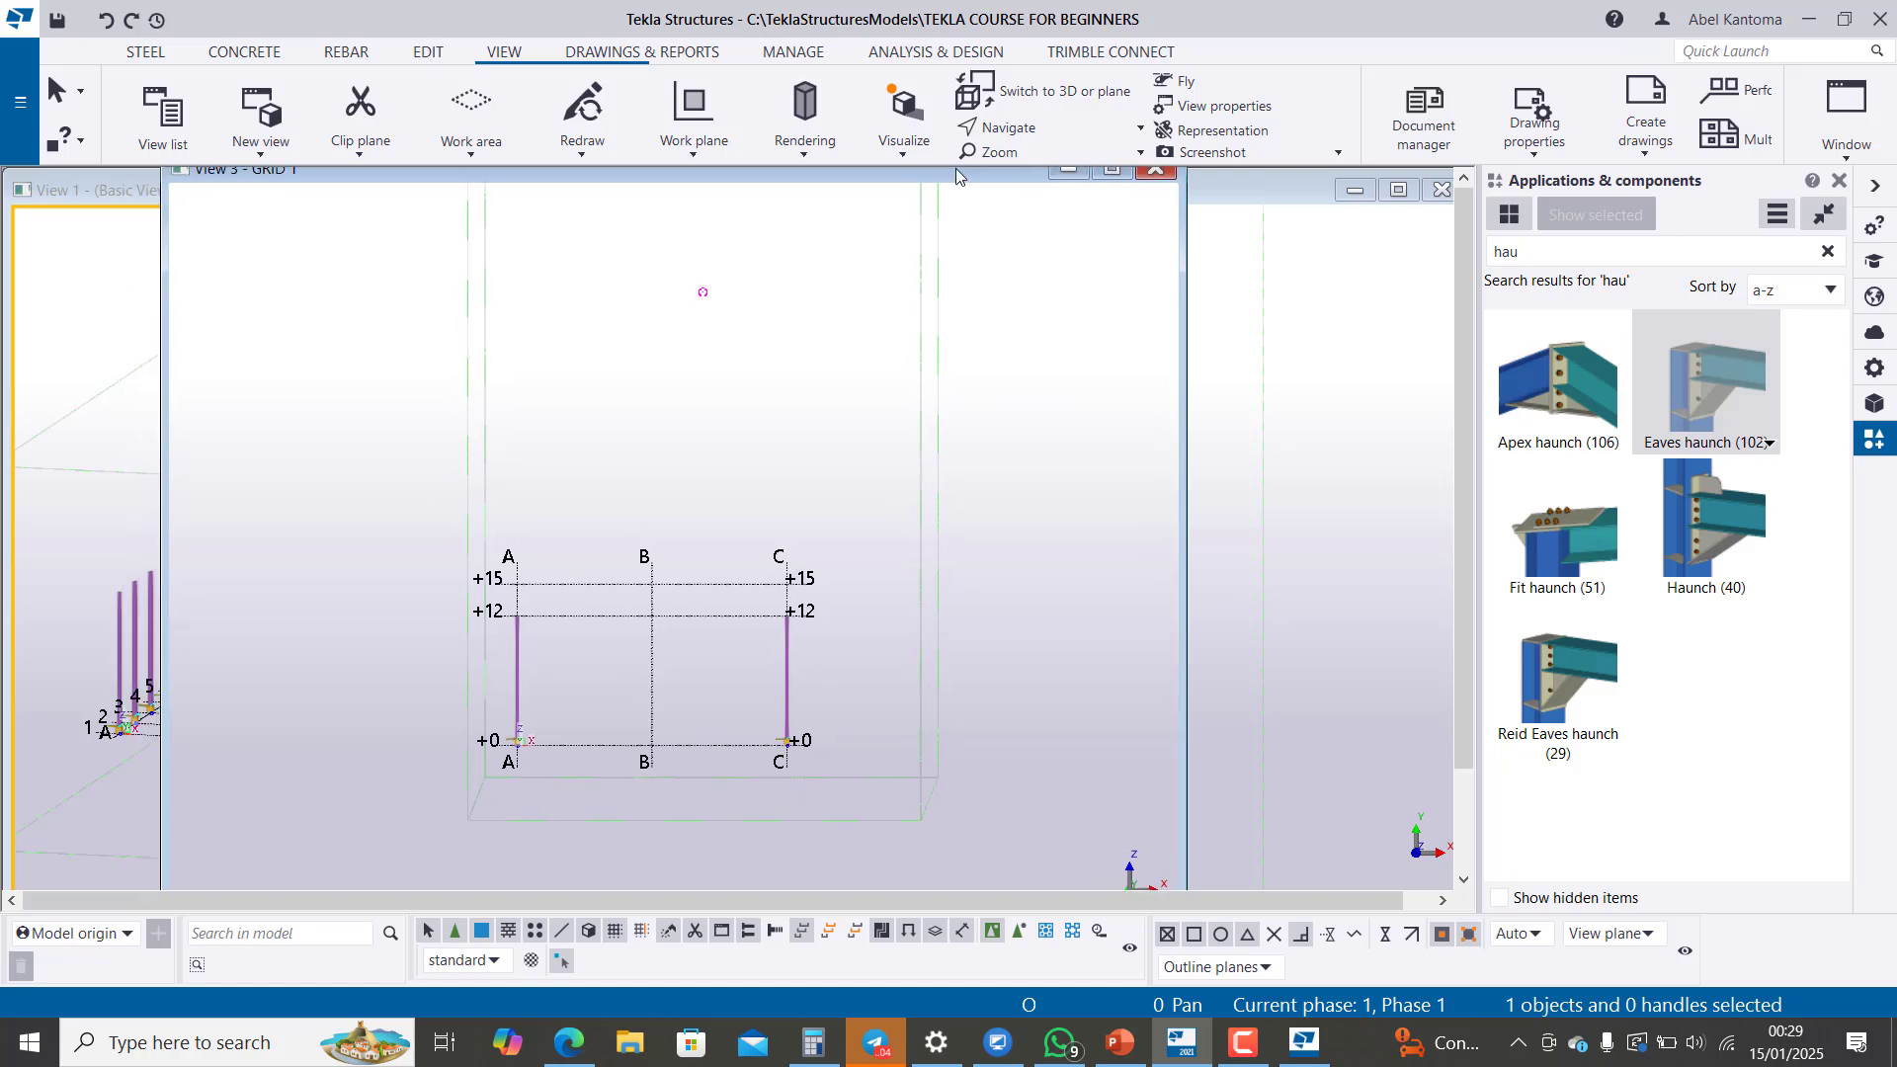
# Step: Model two sloping steel beams in the GRID 1 view, from A at +12 to B at +15 and from there to C at +12
pyautogui.click(150, 54)
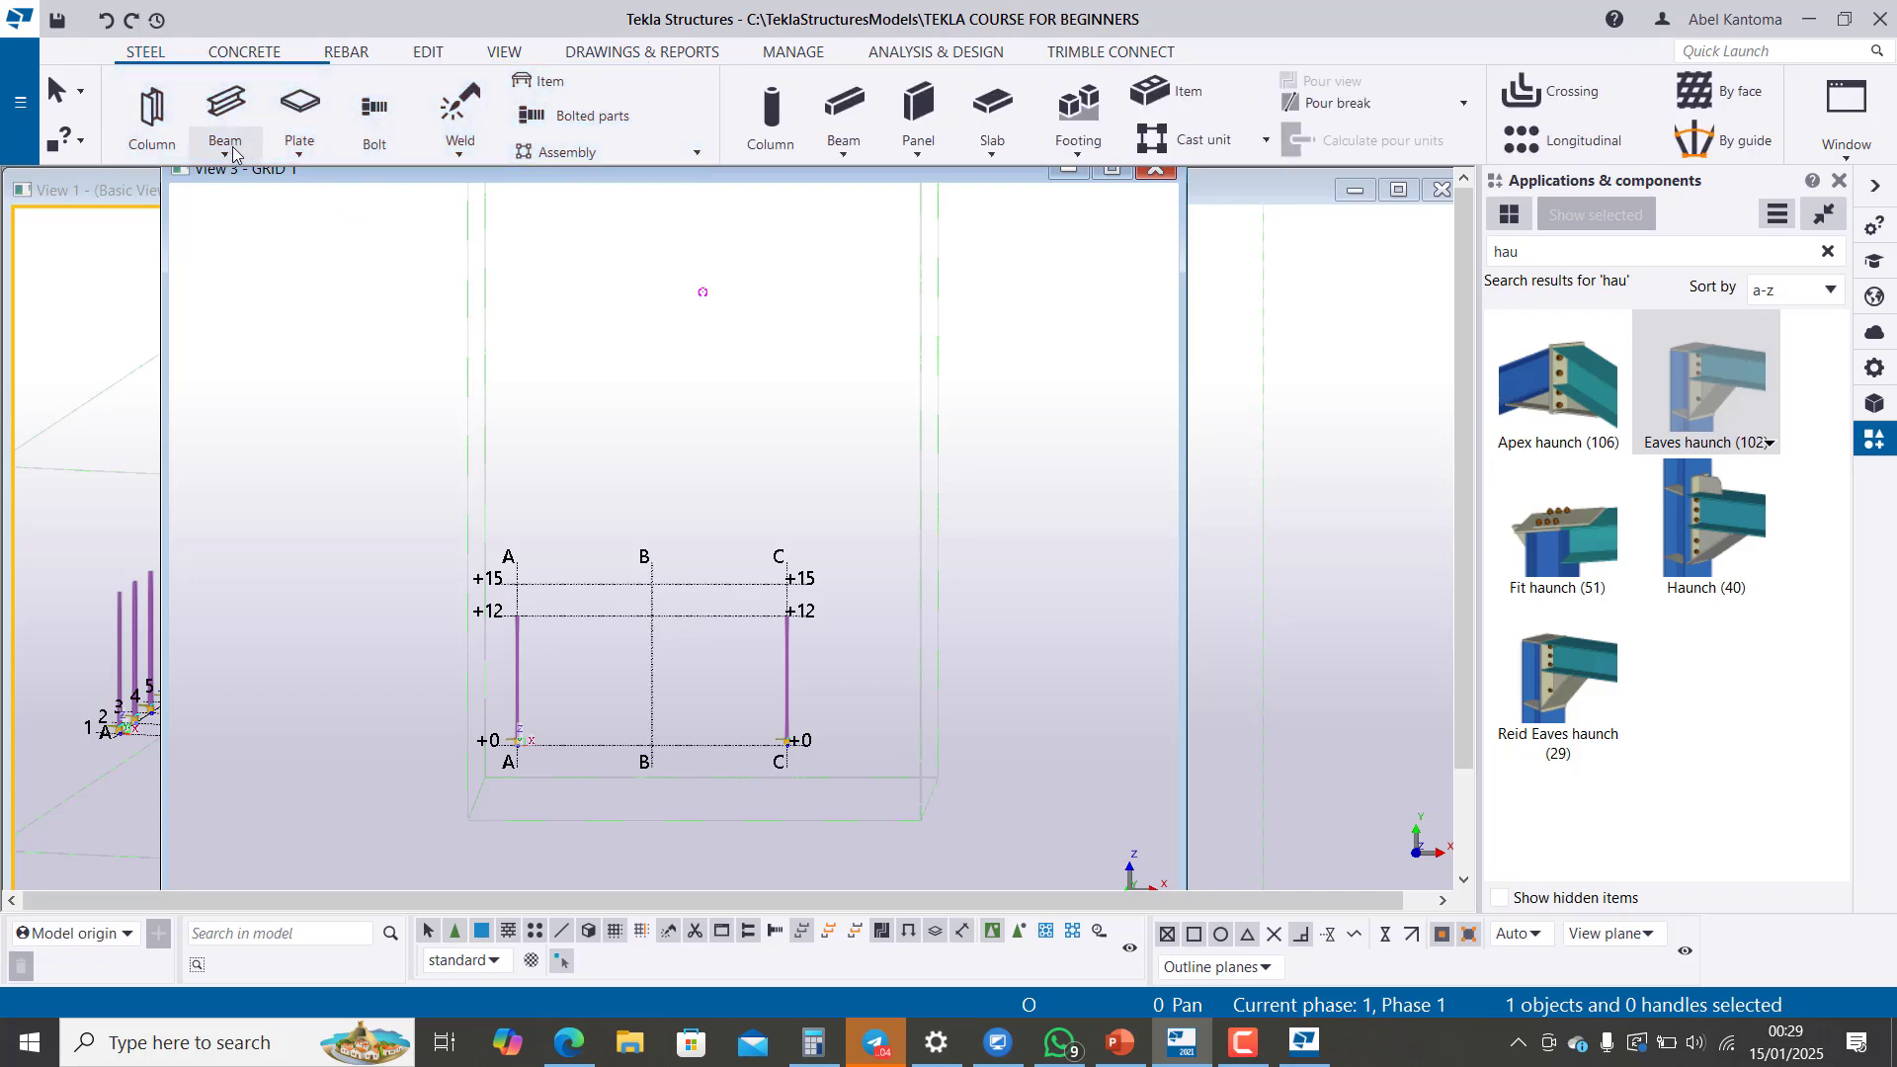
pyautogui.click(227, 150)
pyautogui.click(260, 198)
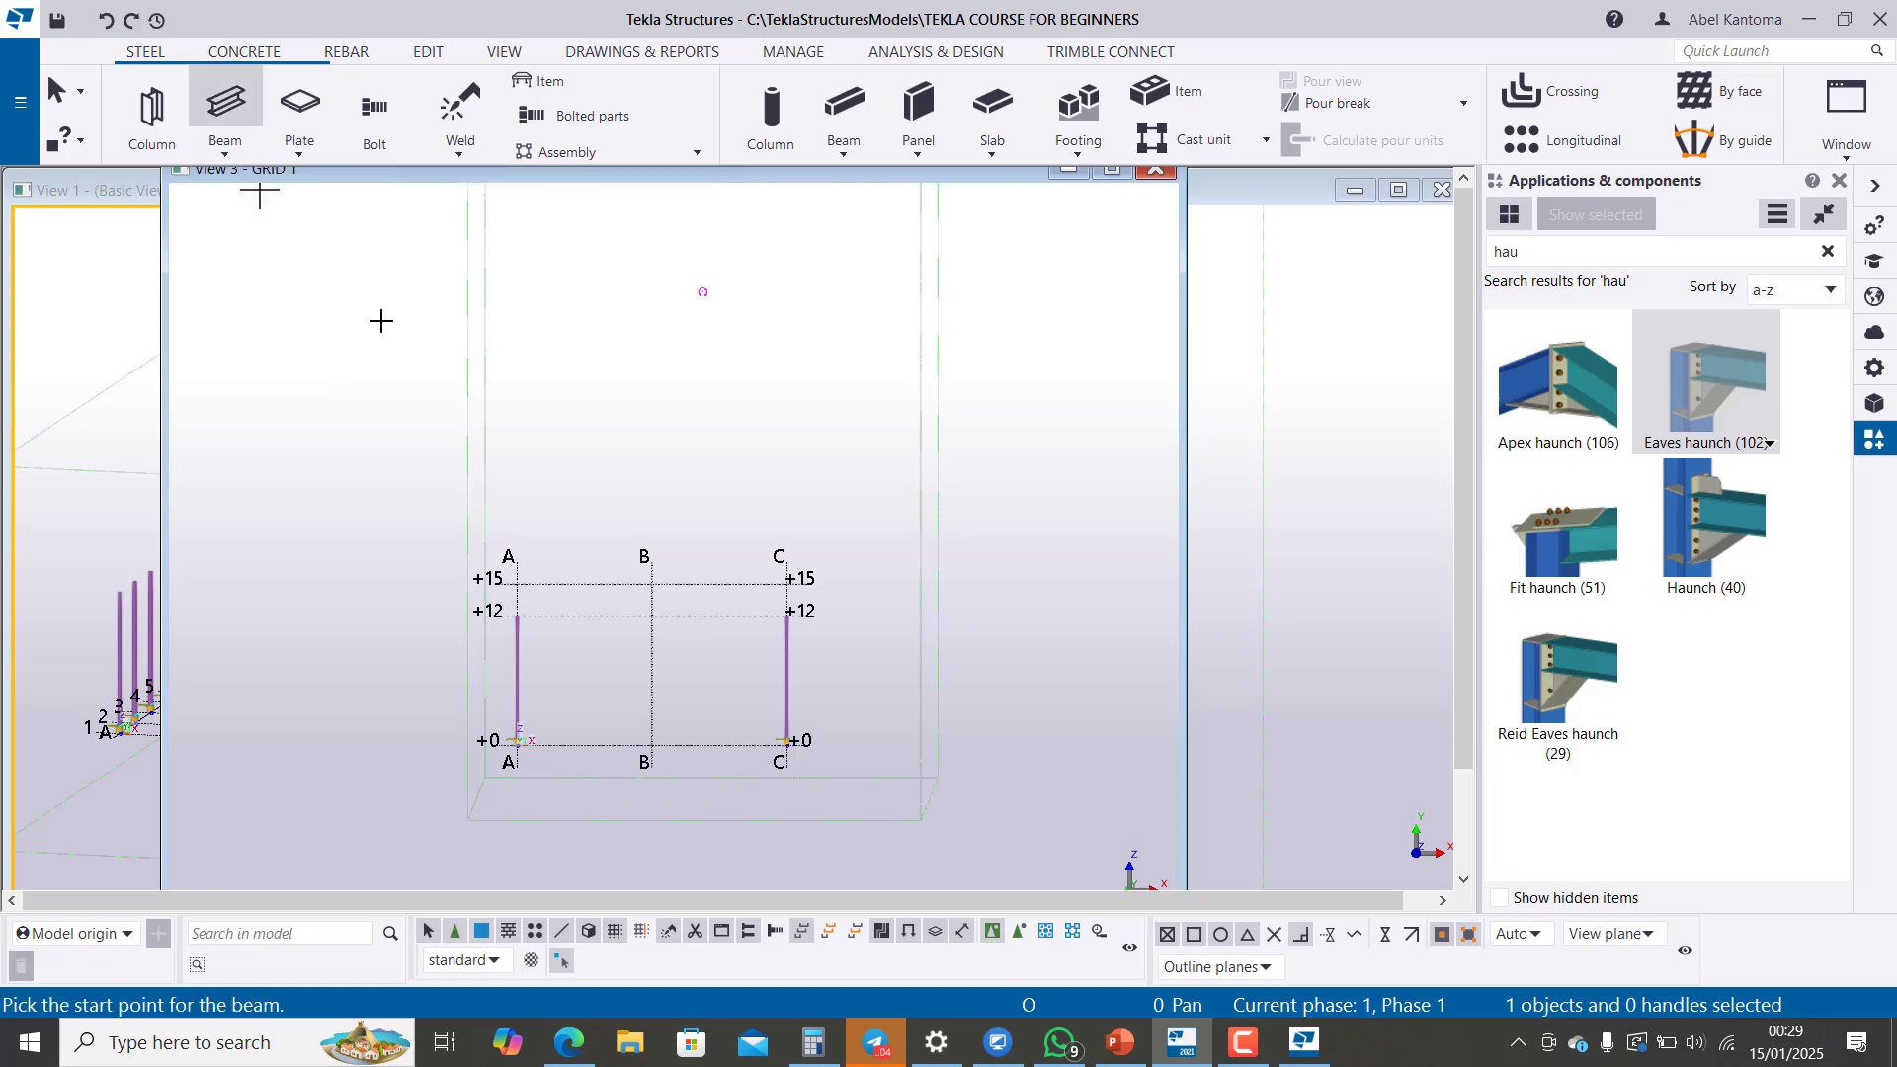
pyautogui.scroll(3, 553, 627)
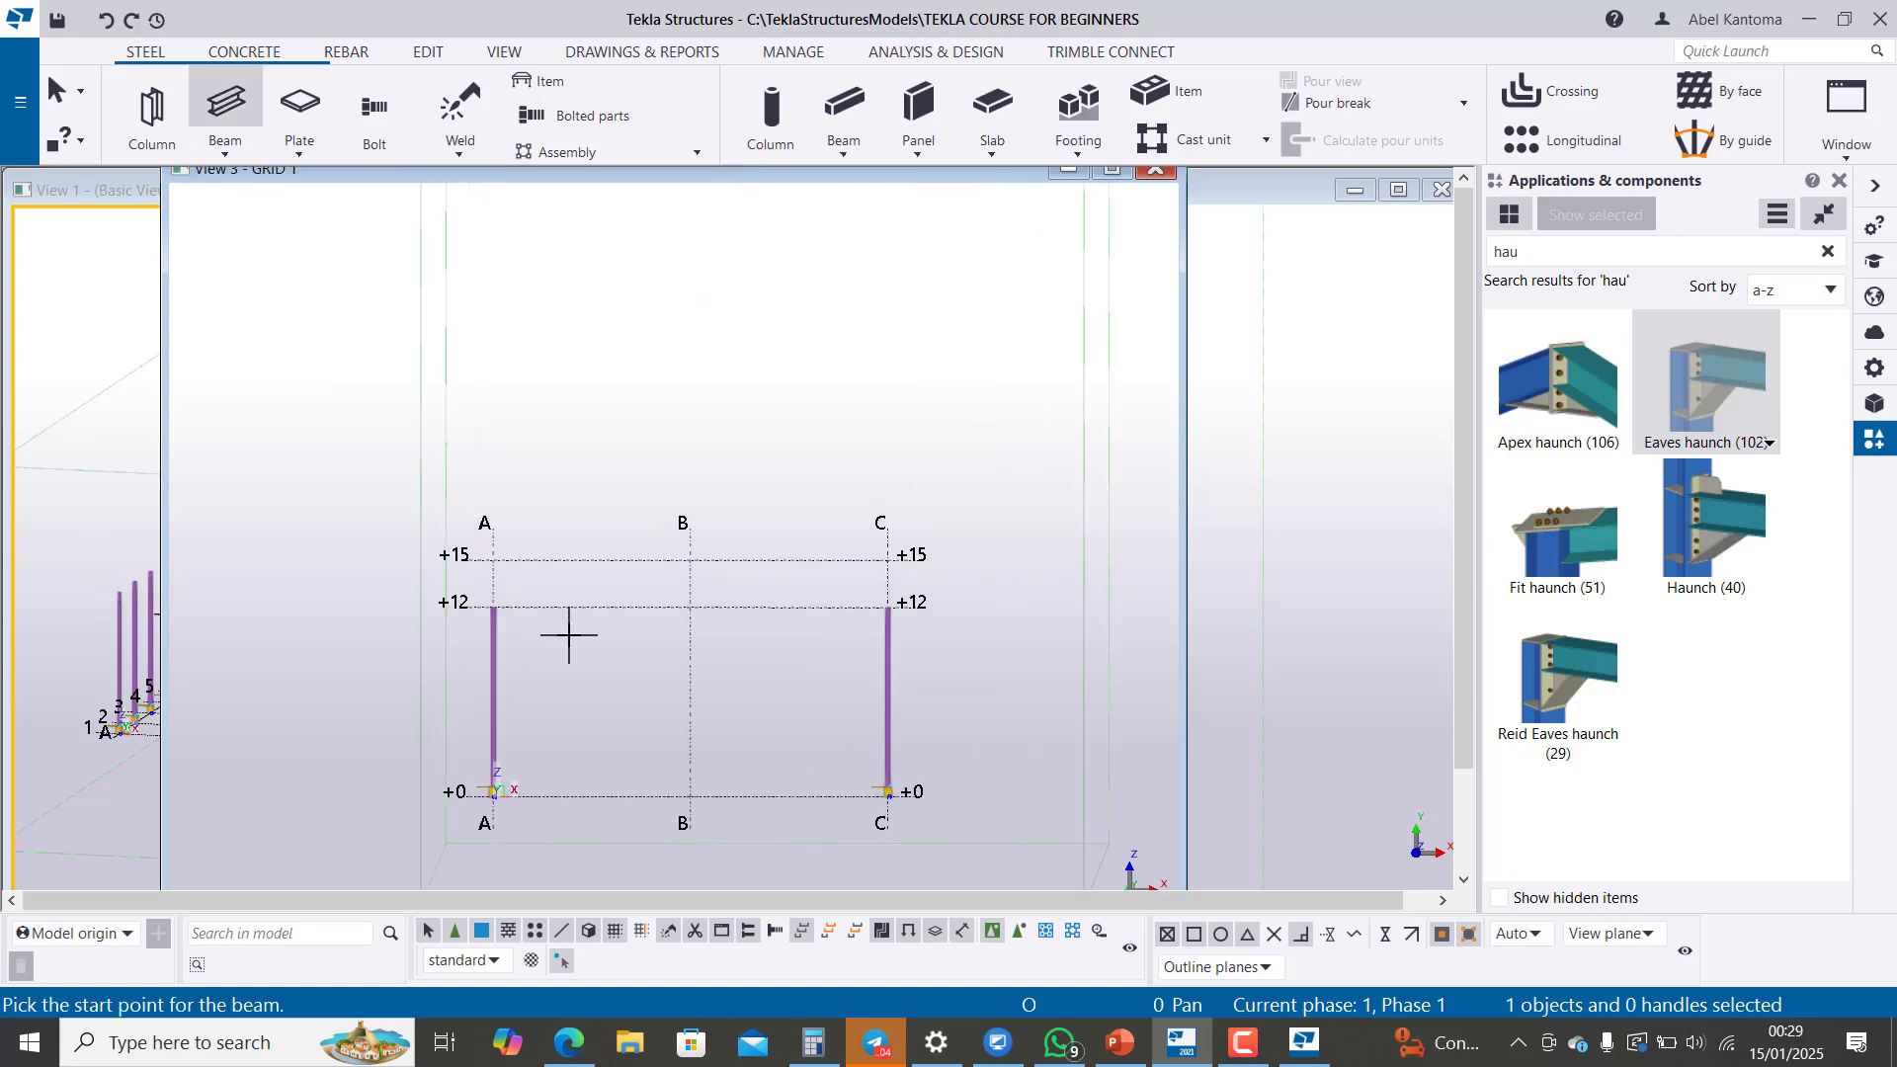
pyautogui.click(478, 605)
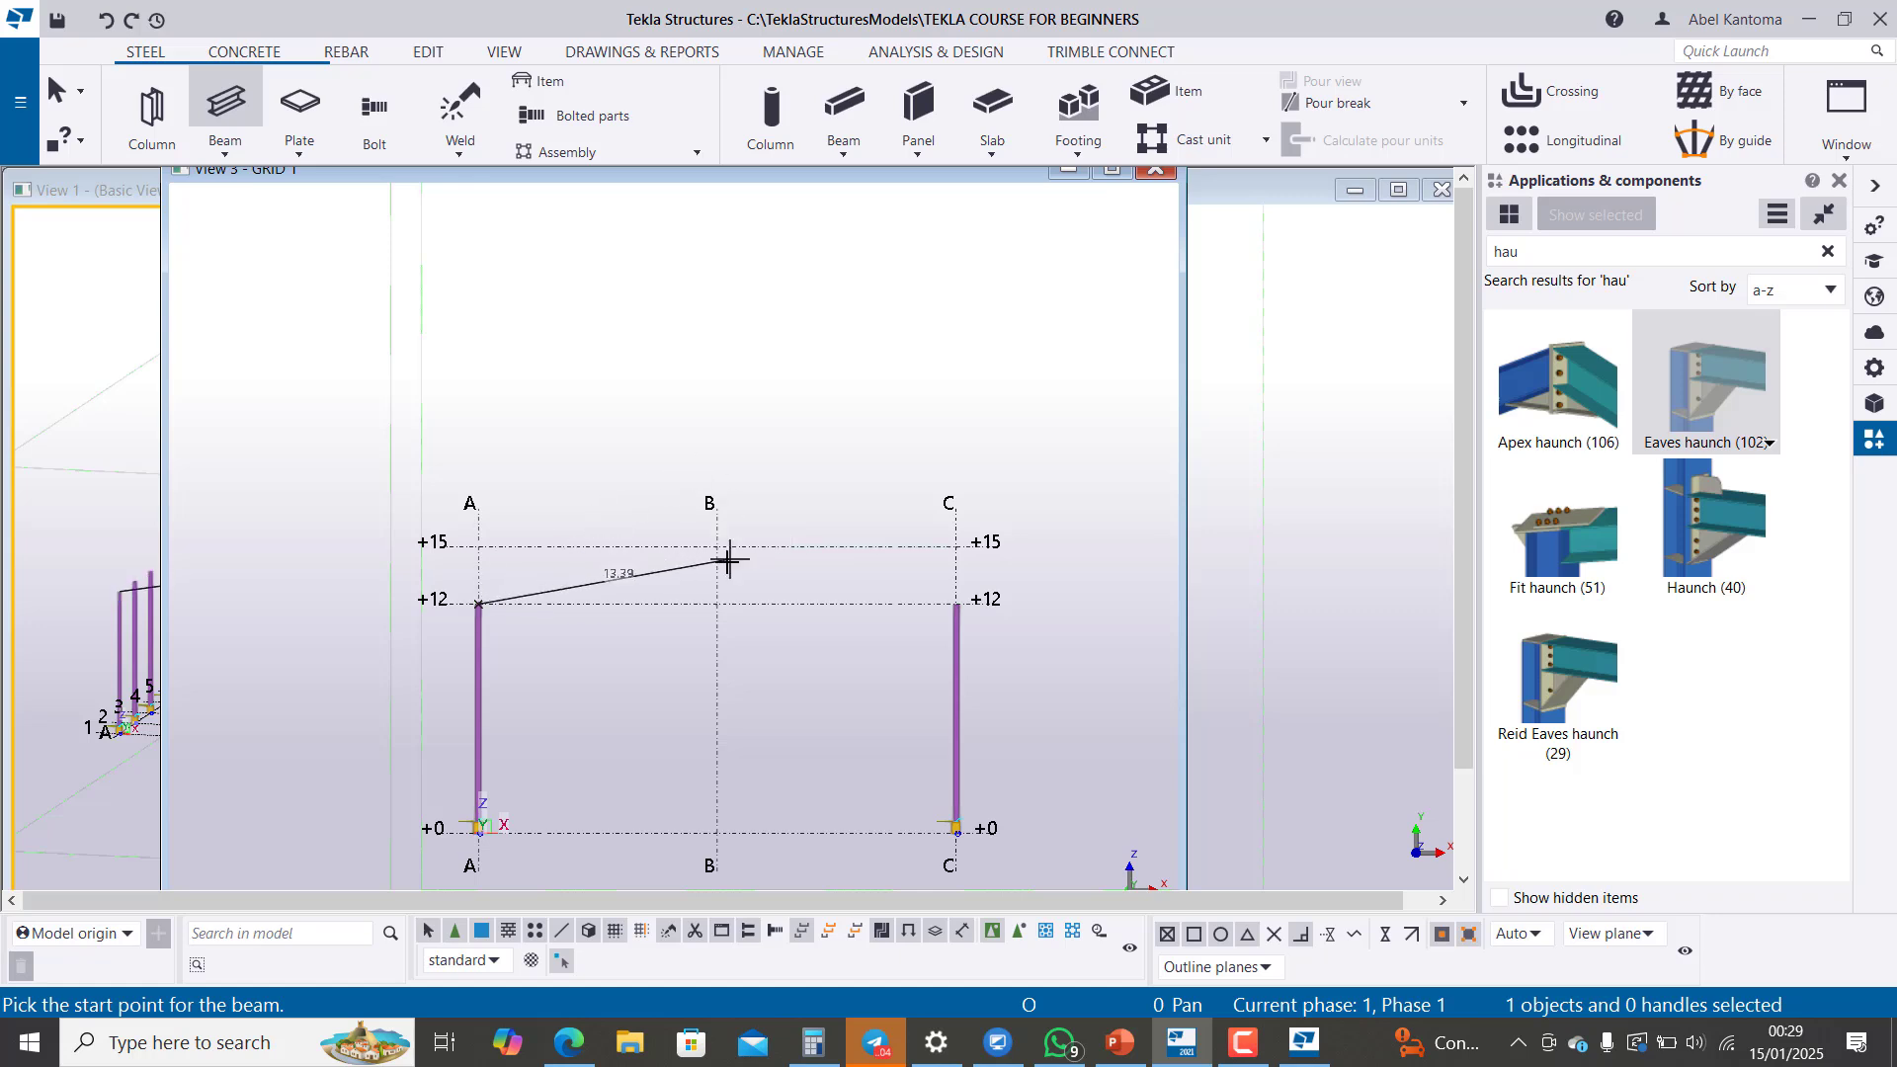
pyautogui.click(717, 547)
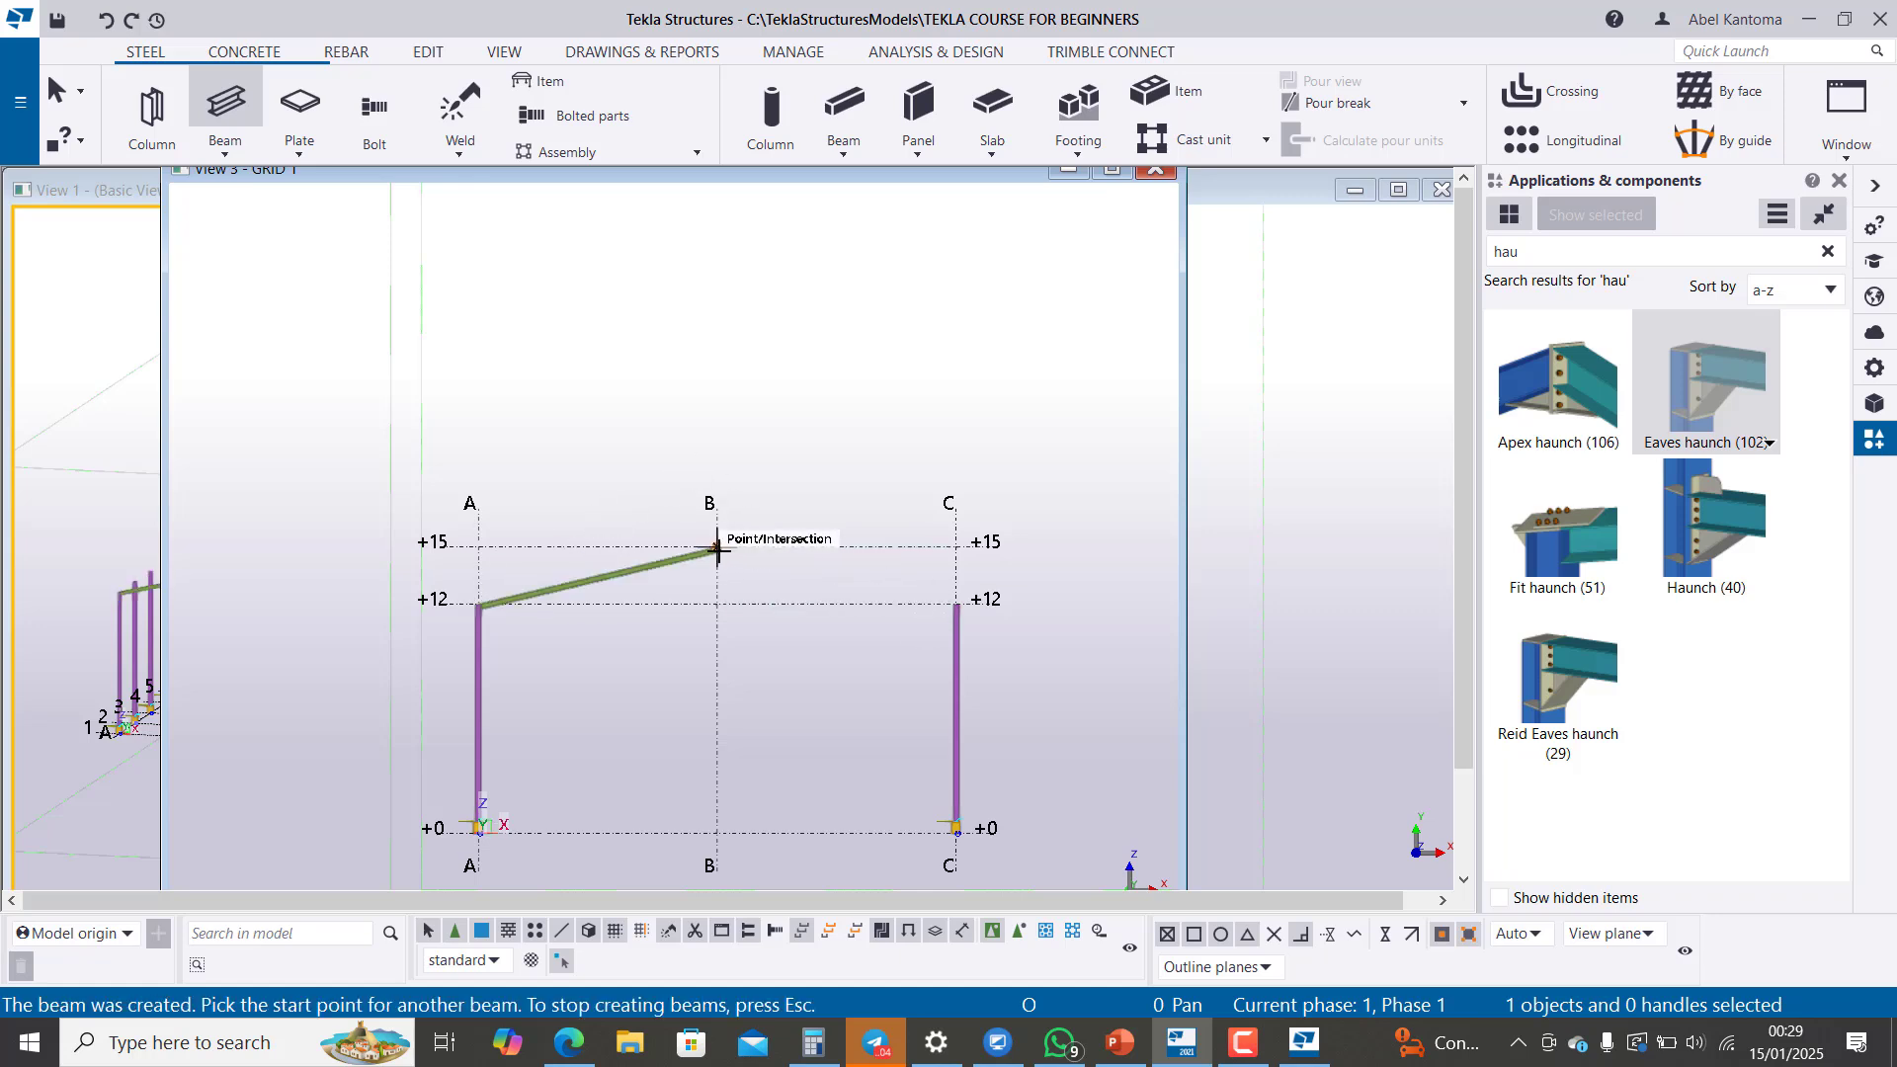
pyautogui.click(717, 548)
pyautogui.click(955, 604)
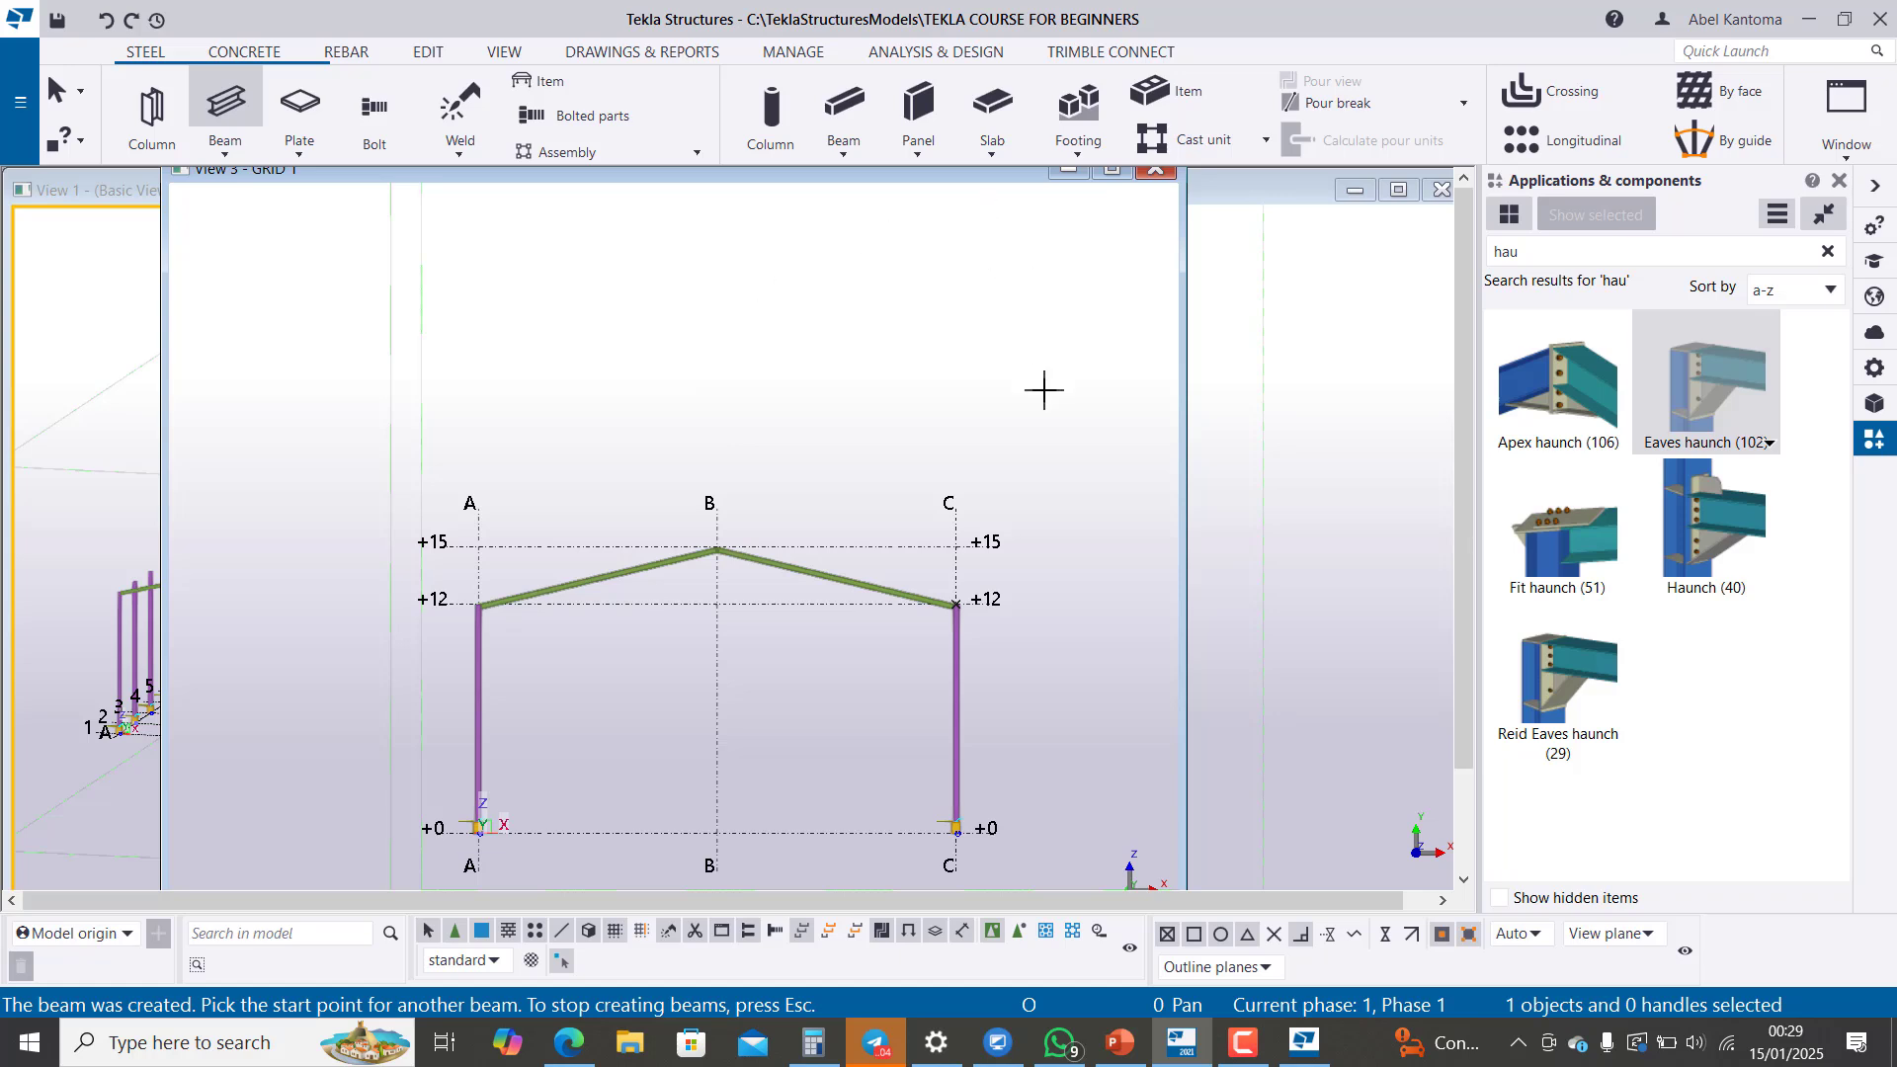
# Step: Close the GRID 1 view, end beam creation and inspect the two new rafters in the 3D view
pyautogui.click(1157, 174)
pyautogui.press('Escape')
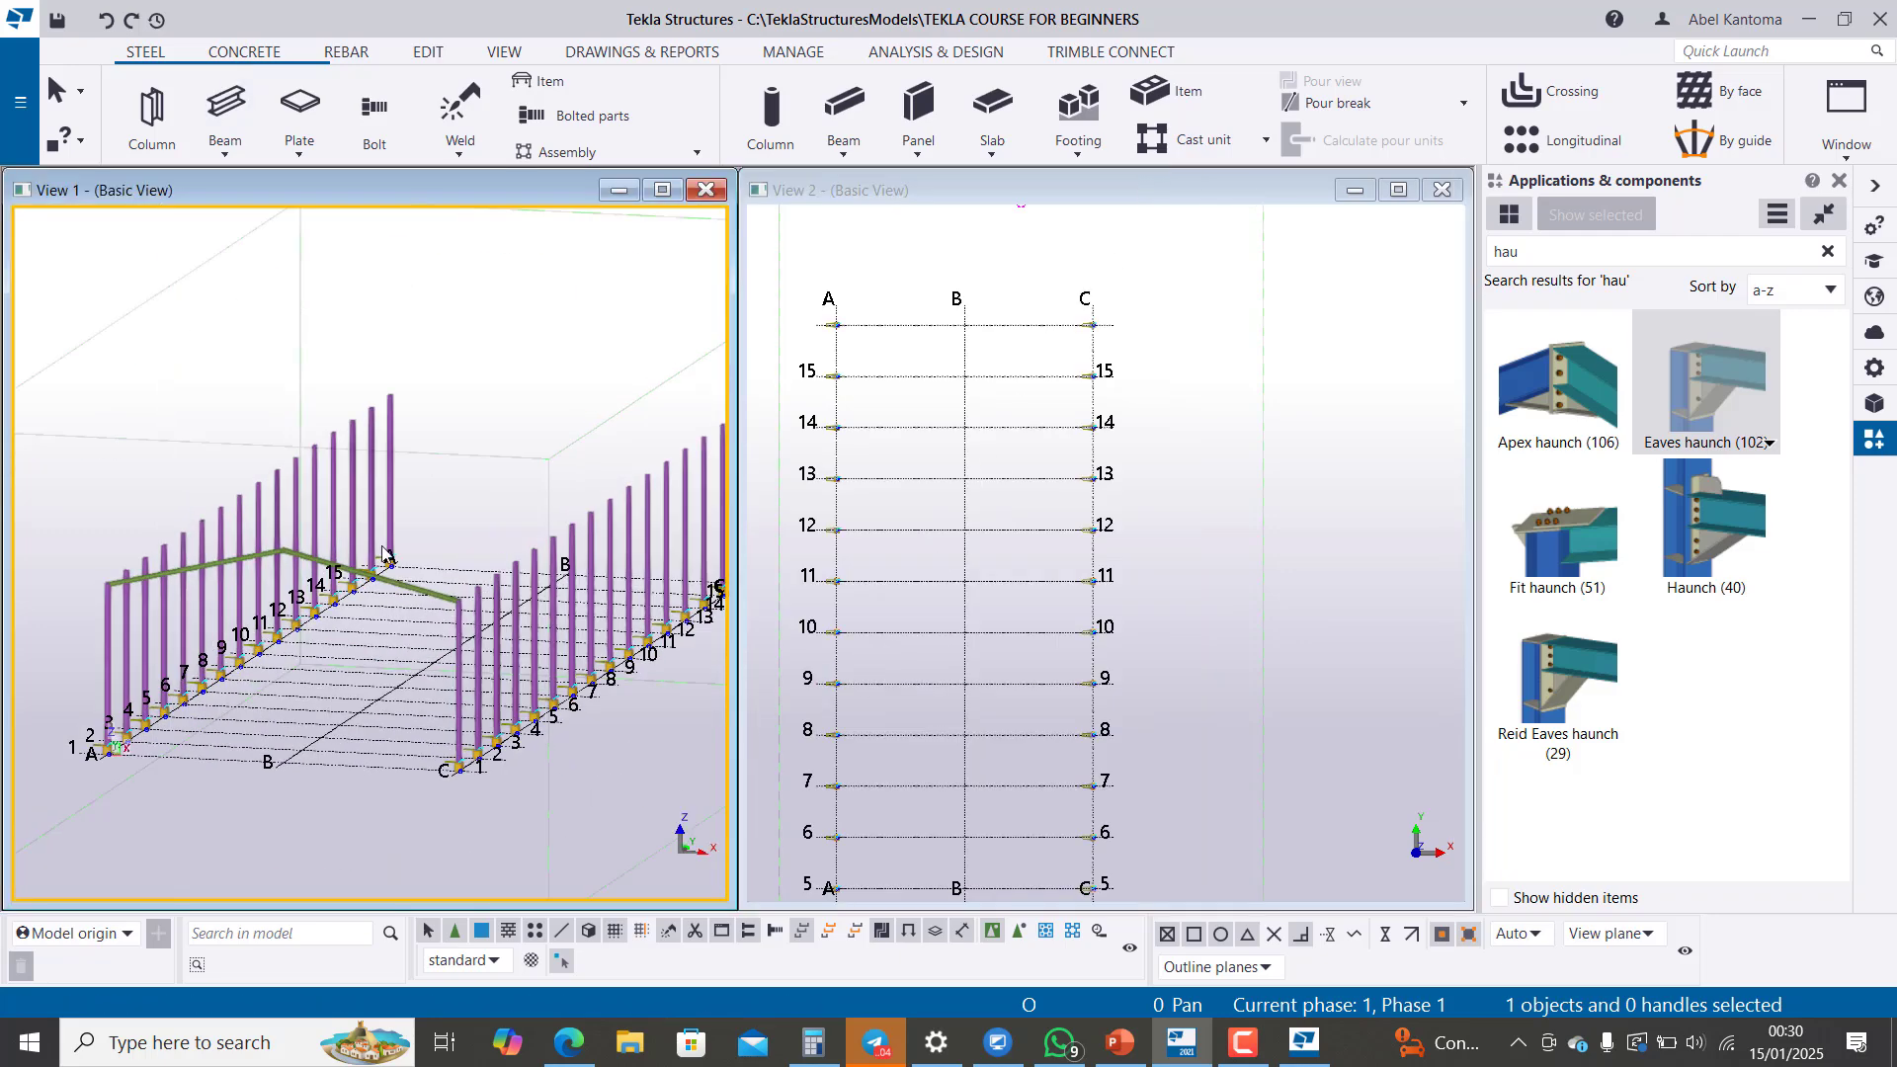
pyautogui.click(402, 587)
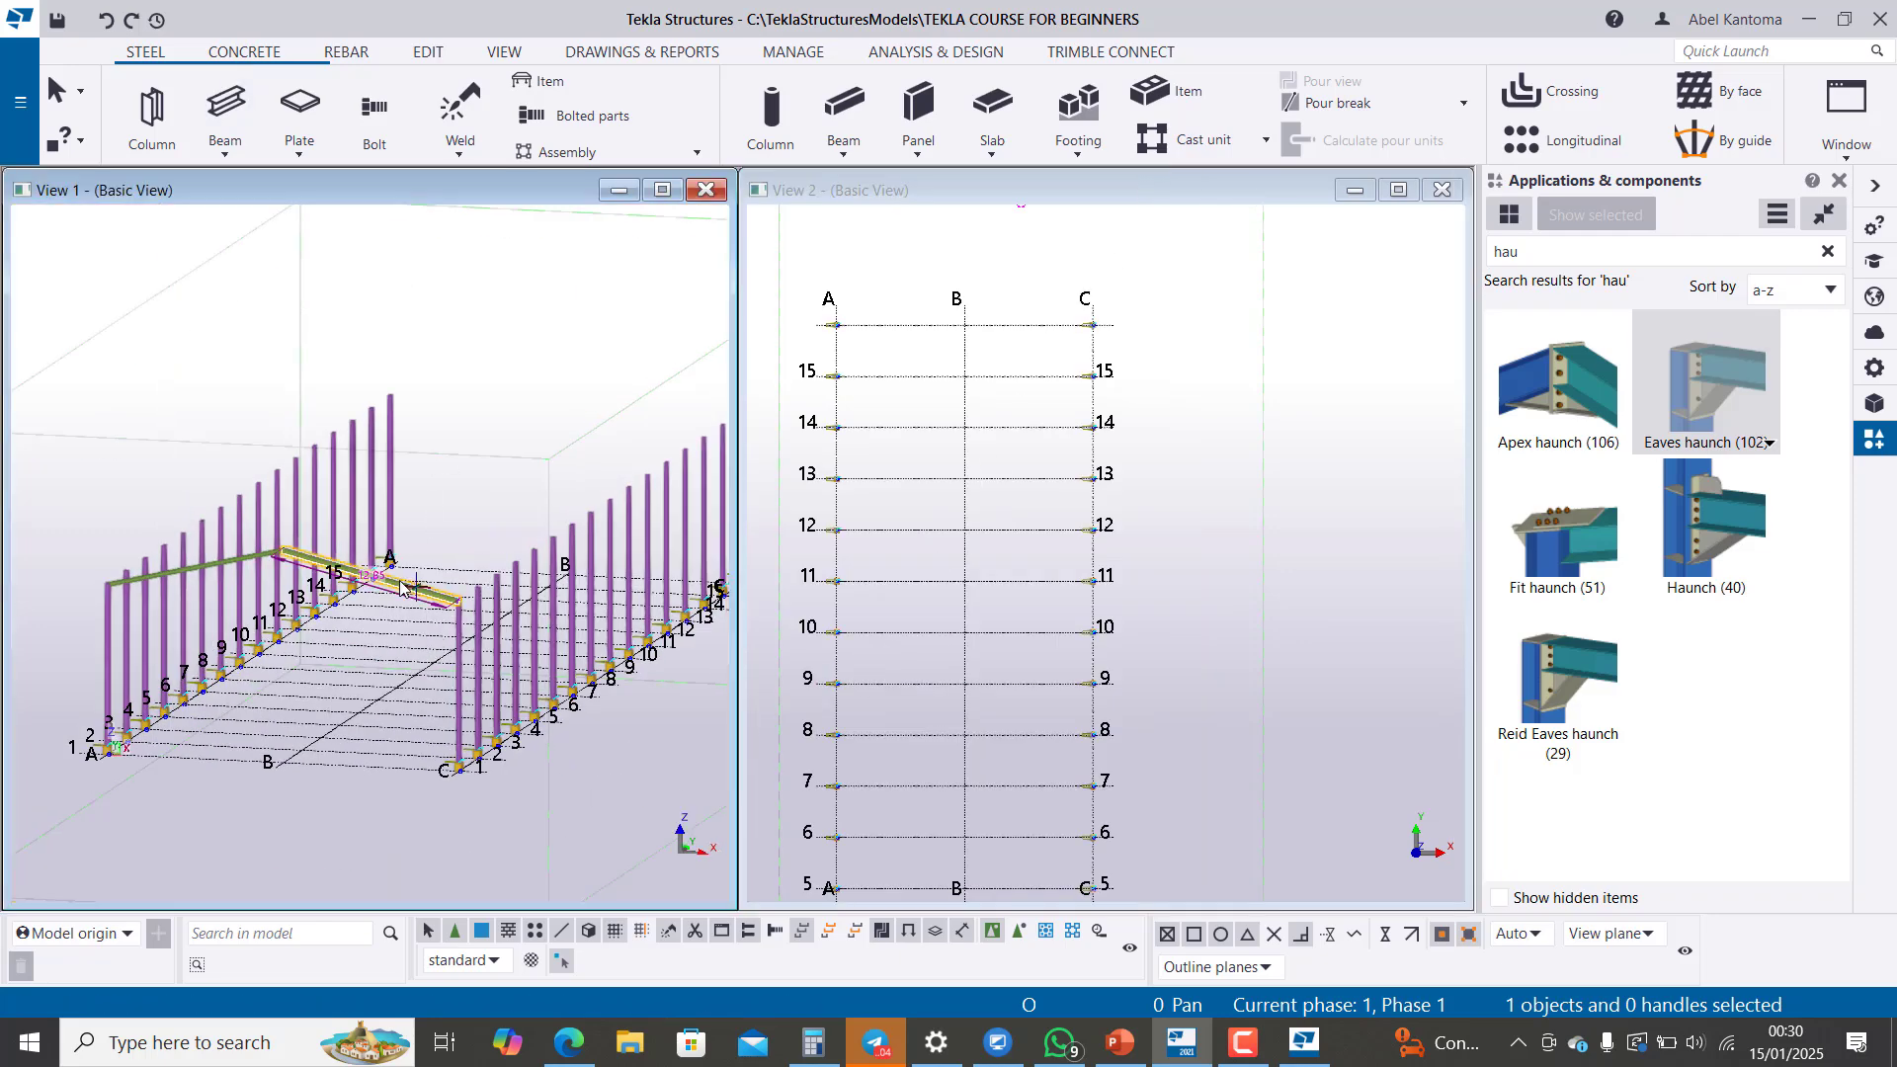
pyautogui.scroll(3, 280, 555)
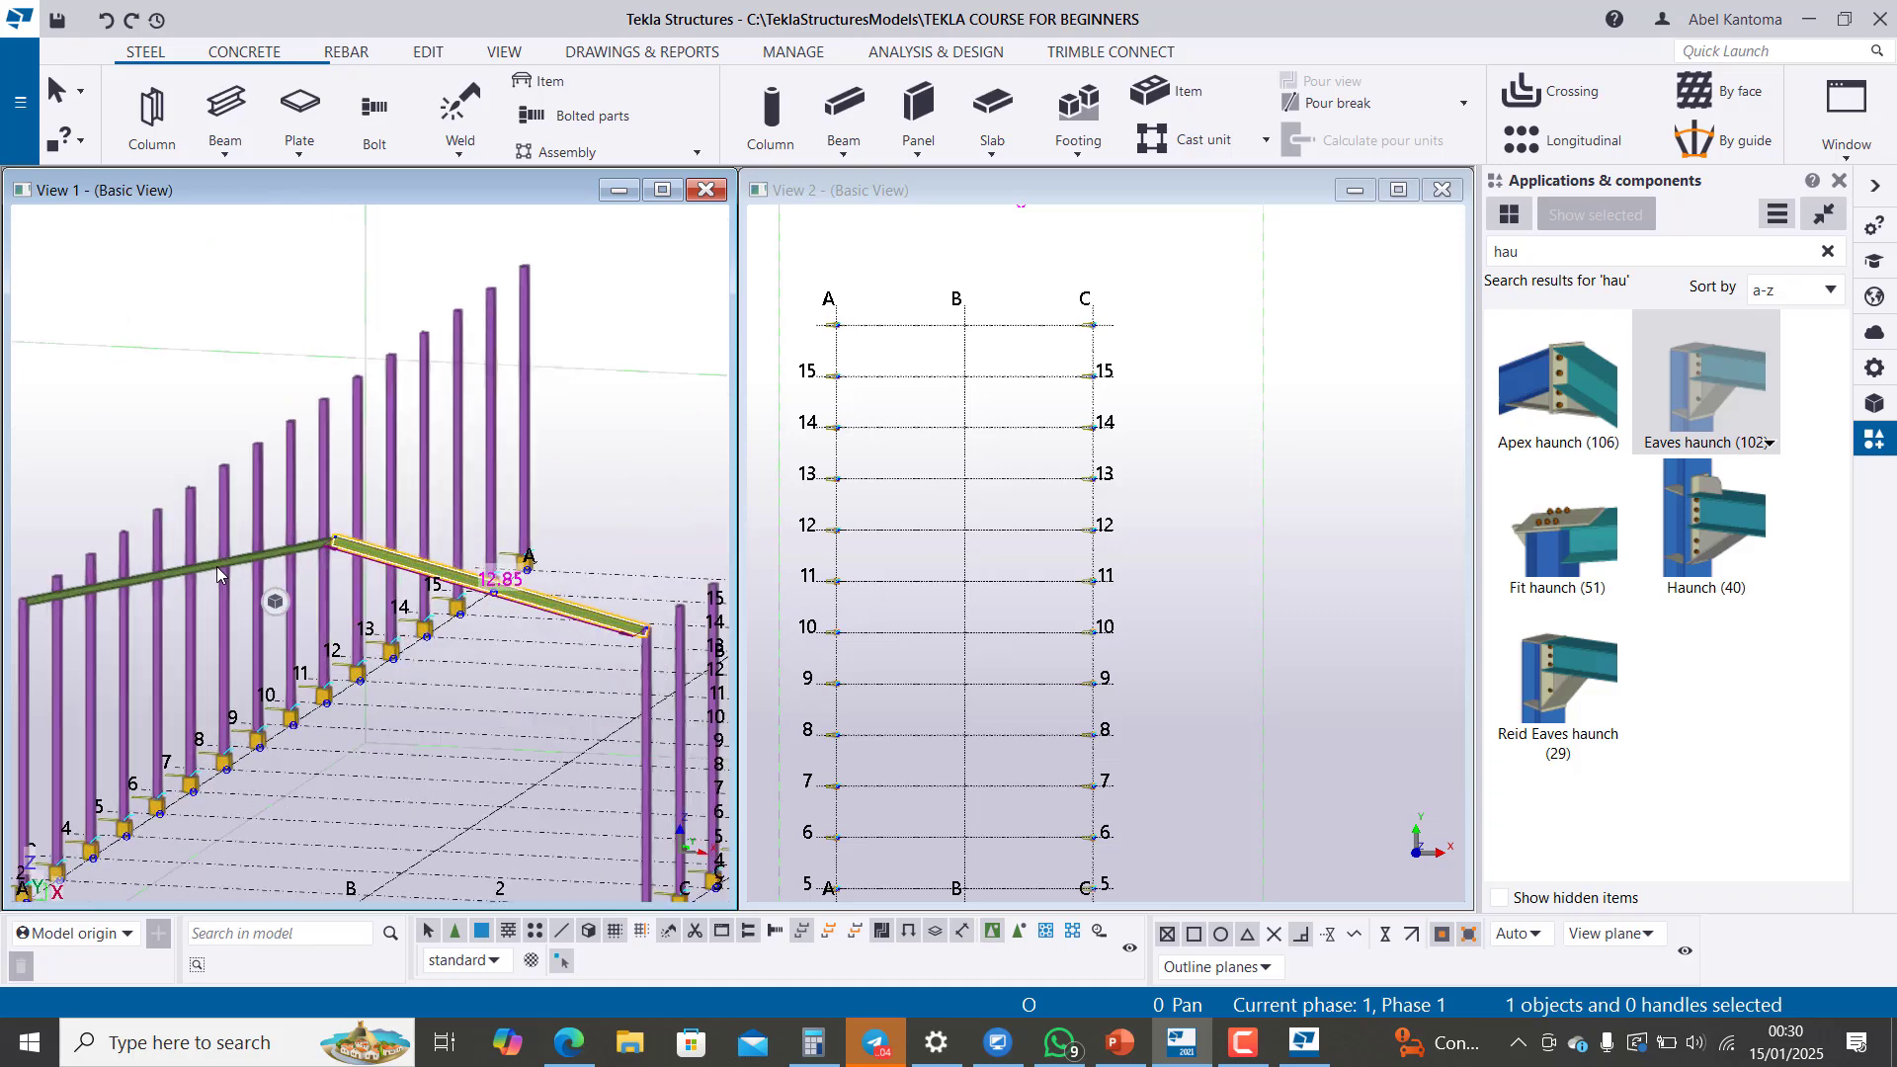
pyautogui.keyDown('ctrl'); pyautogui.click(278, 555); pyautogui.keyUp('ctrl')
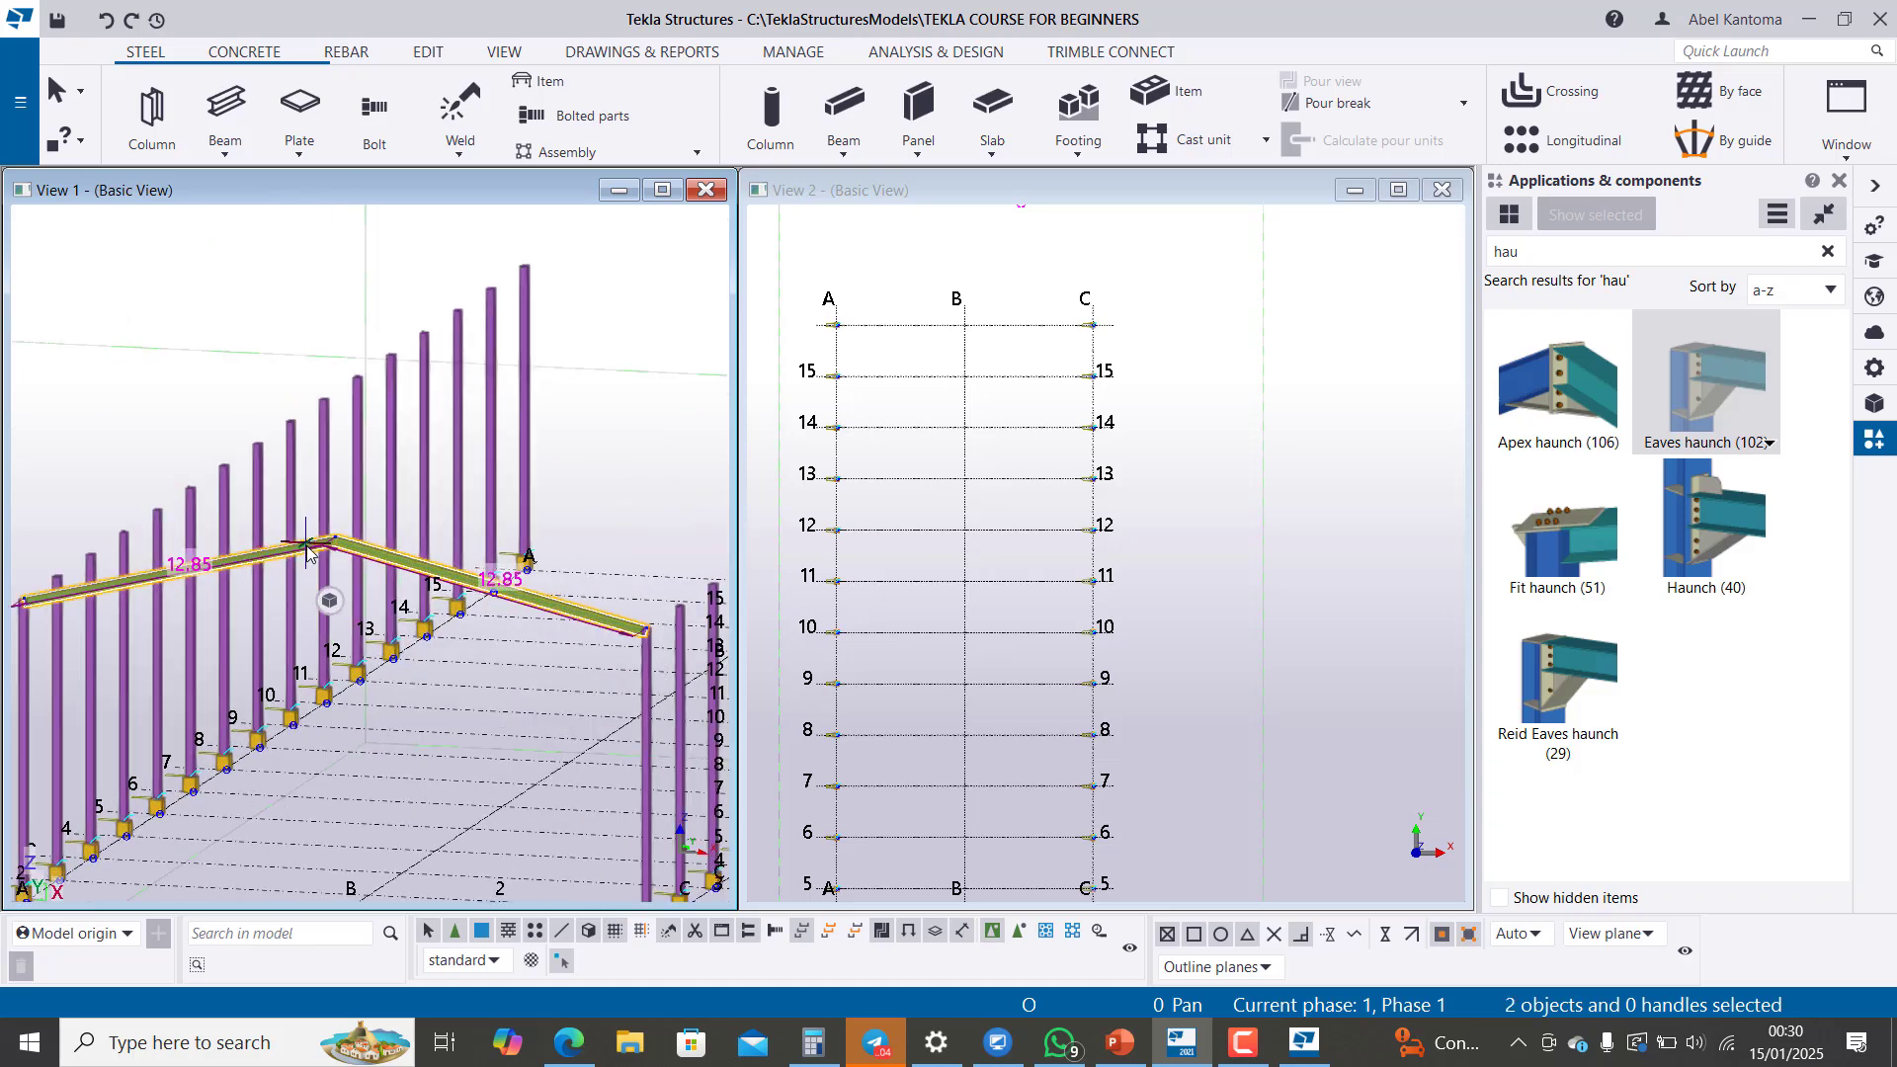
pyautogui.click(600, 524)
pyautogui.scroll(4, 550, 644)
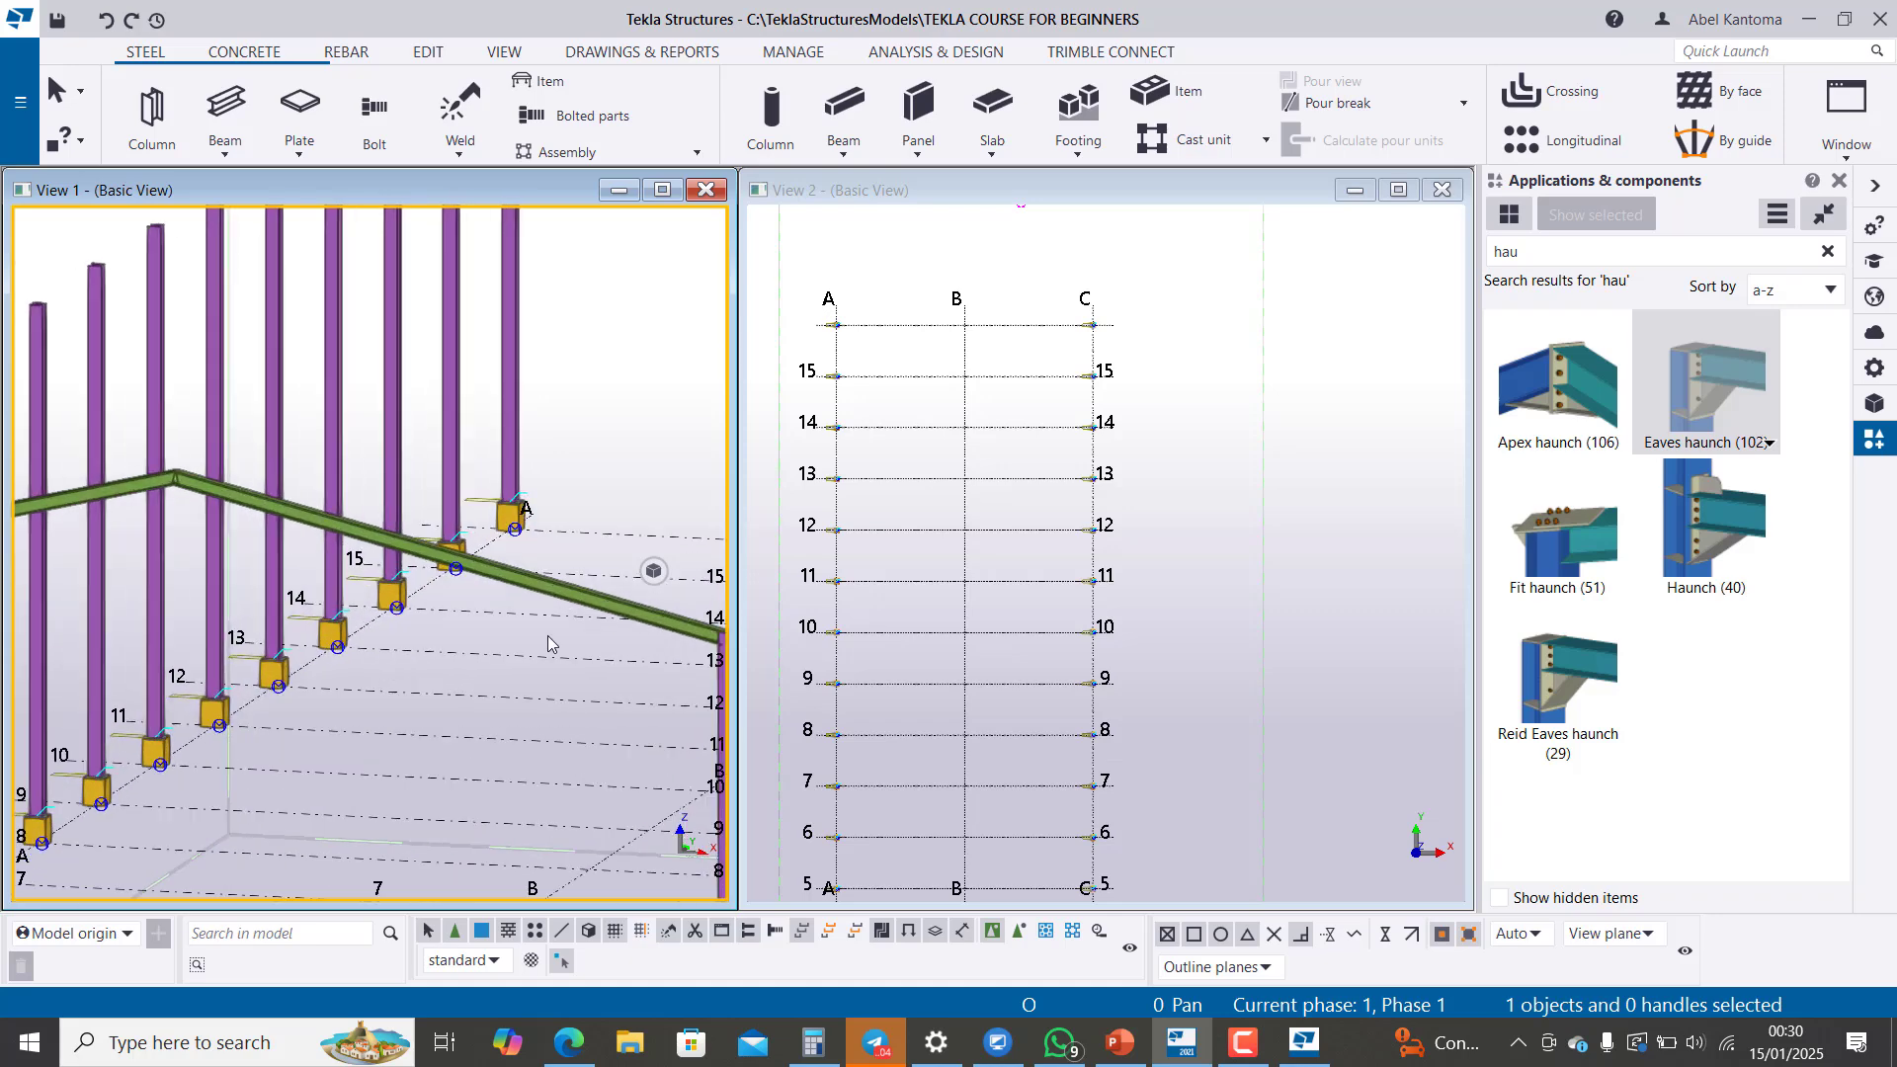
pyautogui.scroll(-3, 374, 531)
pyautogui.scroll(-3, 449, 542)
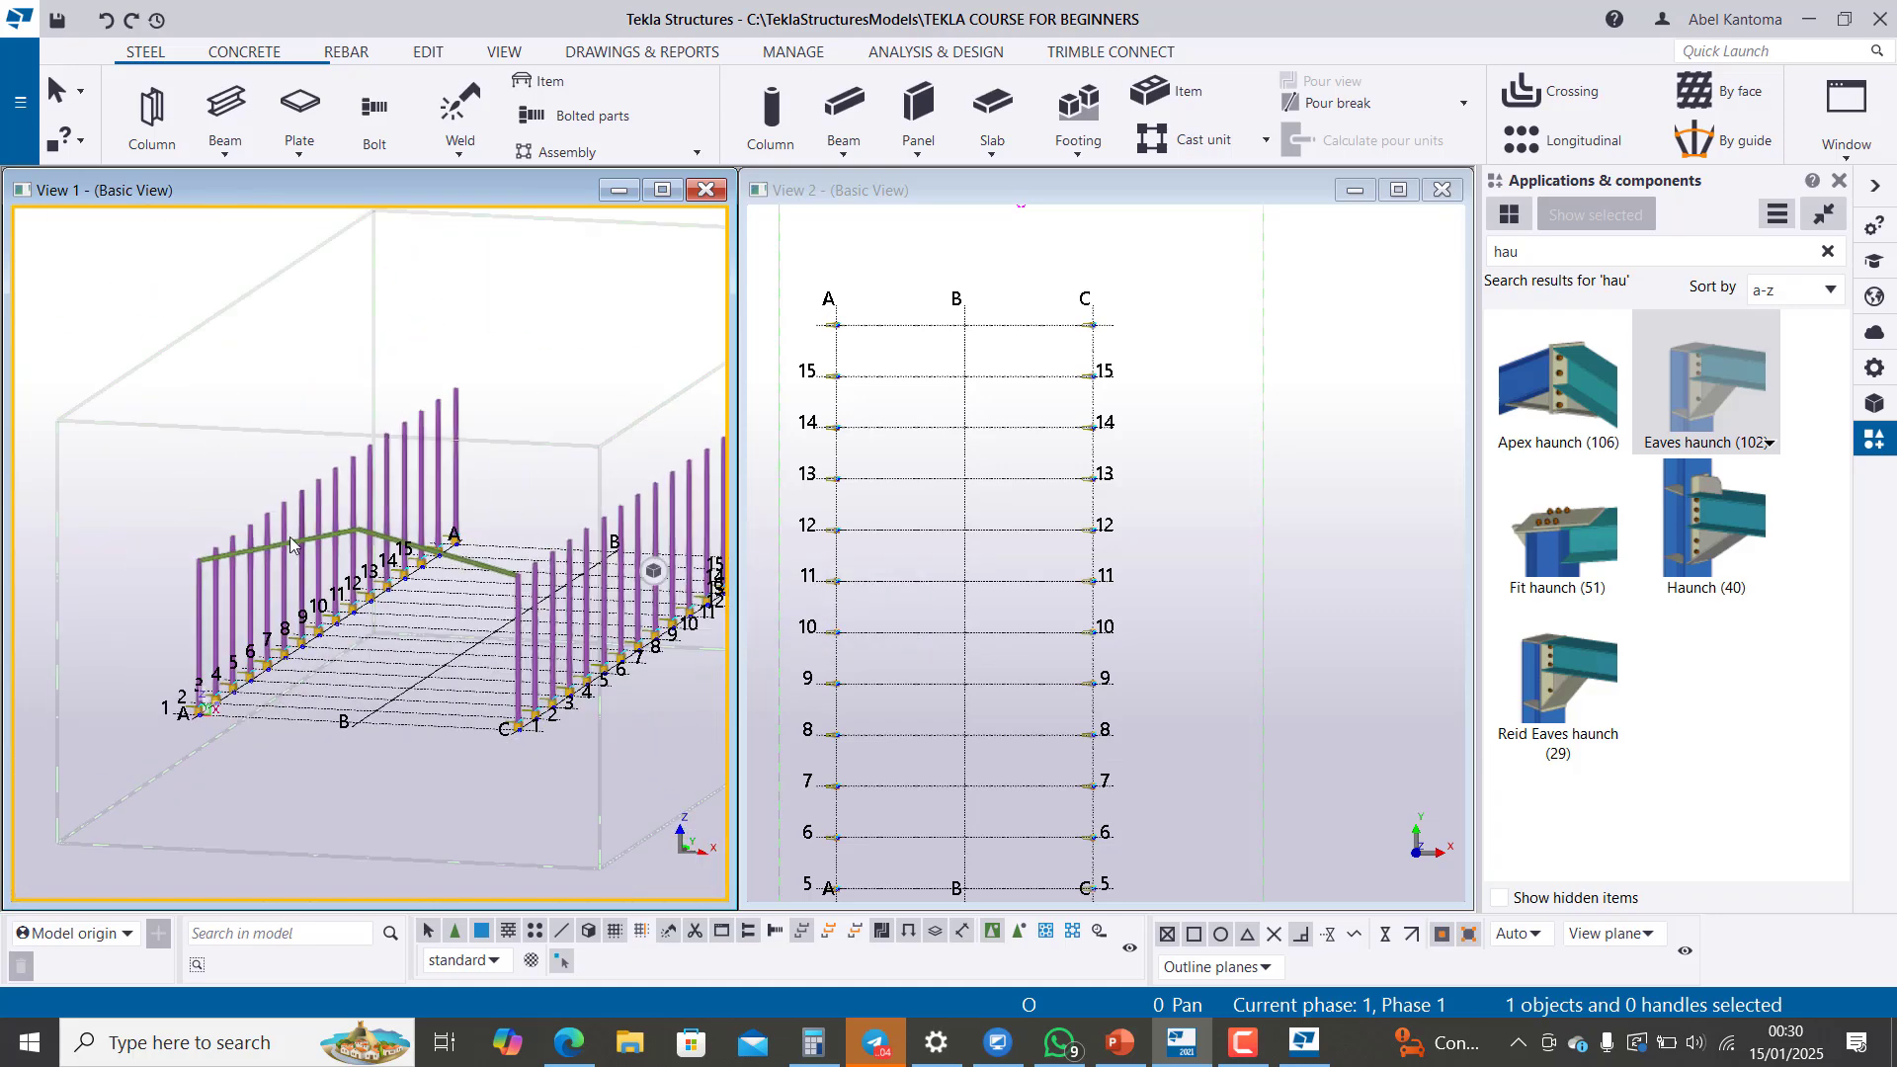
# Step: Open the properties of the rafter between A and B and look at the steel grades in the material catalog
pyautogui.scroll(4, 277, 570)
pyautogui.scroll(3, 217, 569)
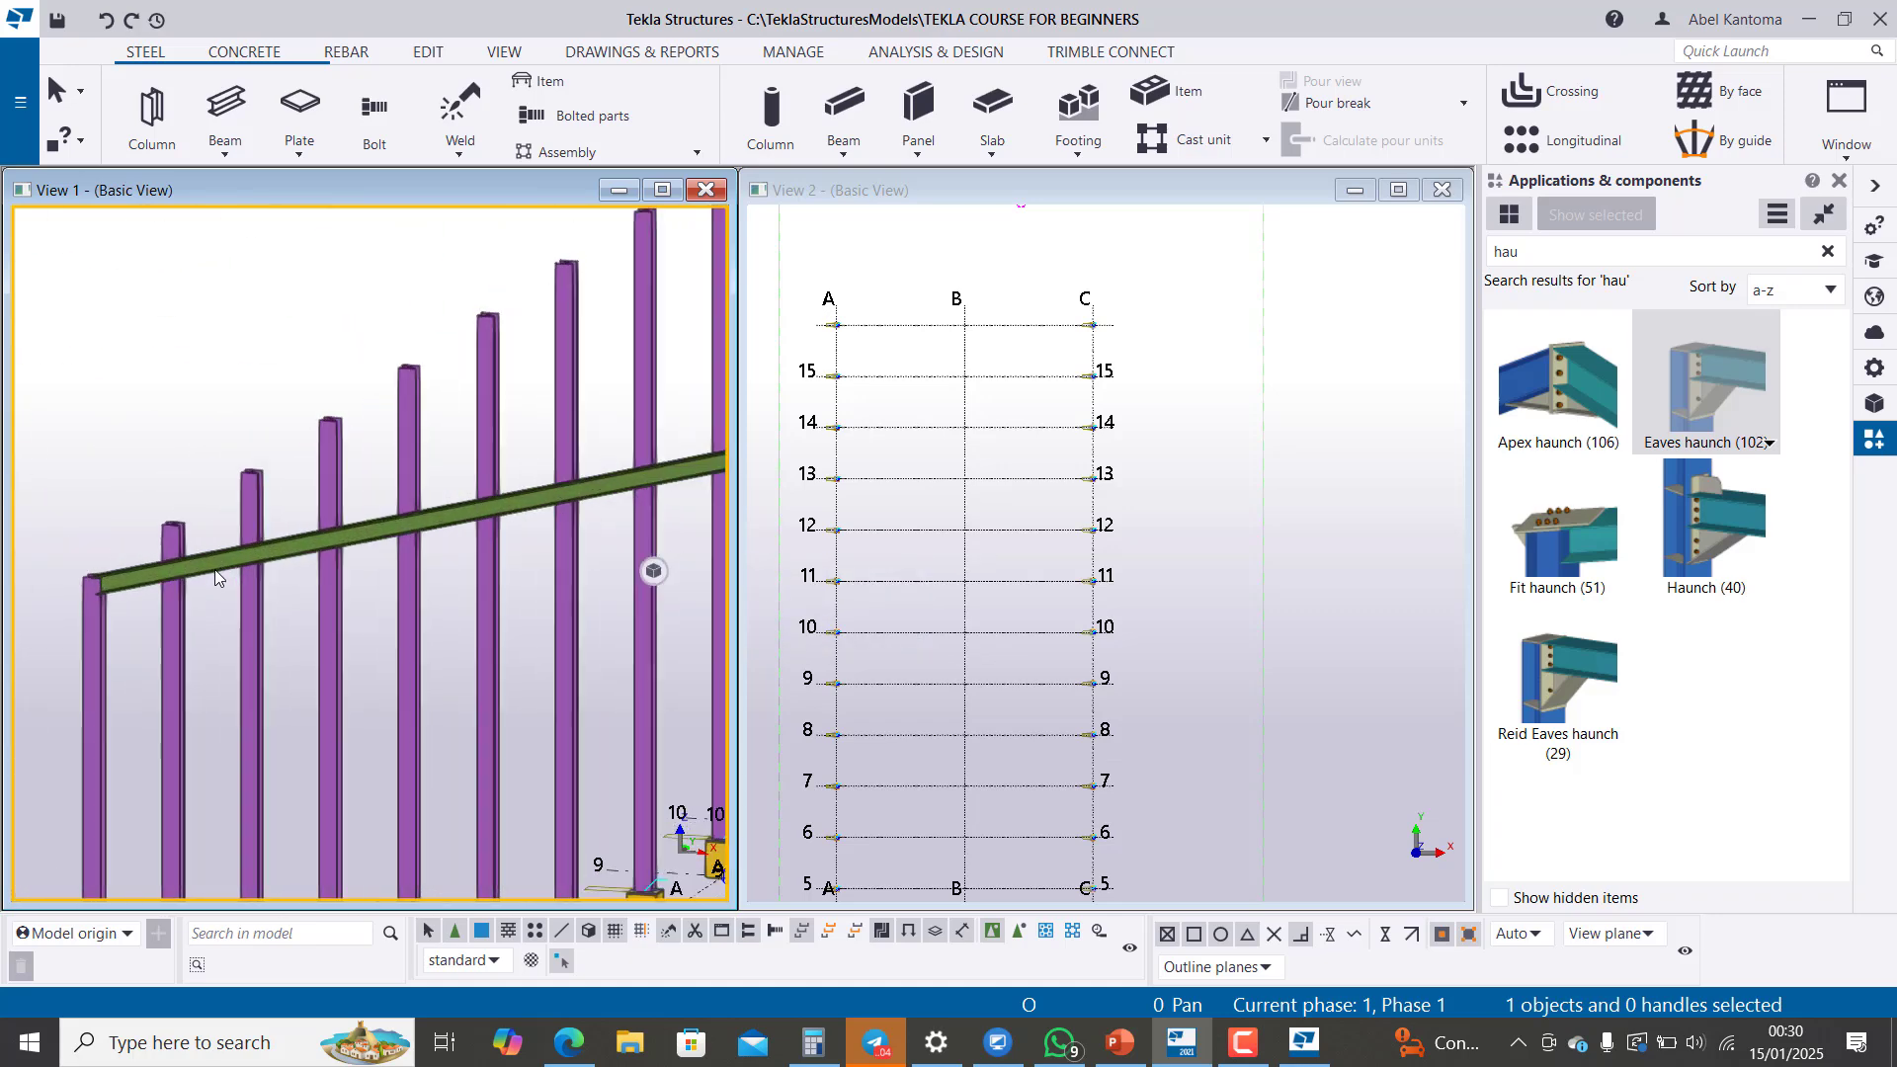
pyautogui.doubleClick(204, 561)
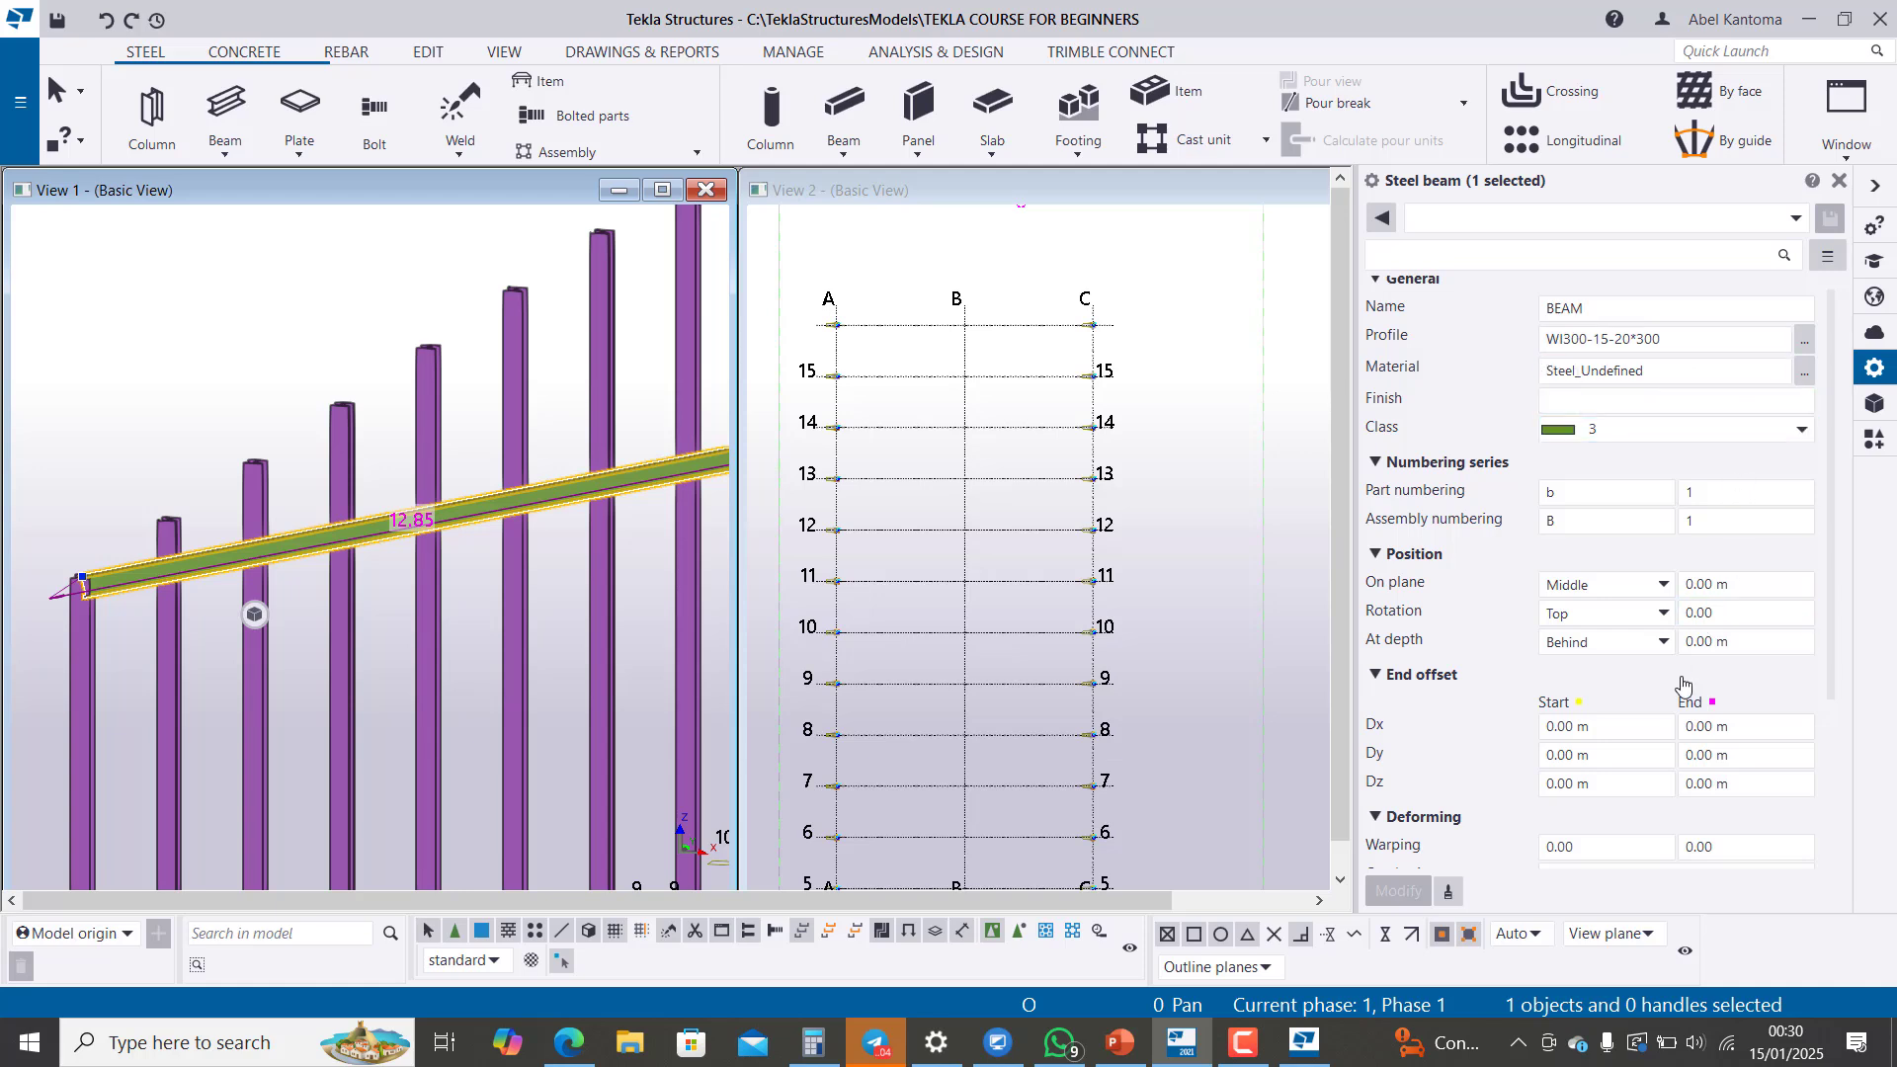
pyautogui.click(1804, 374)
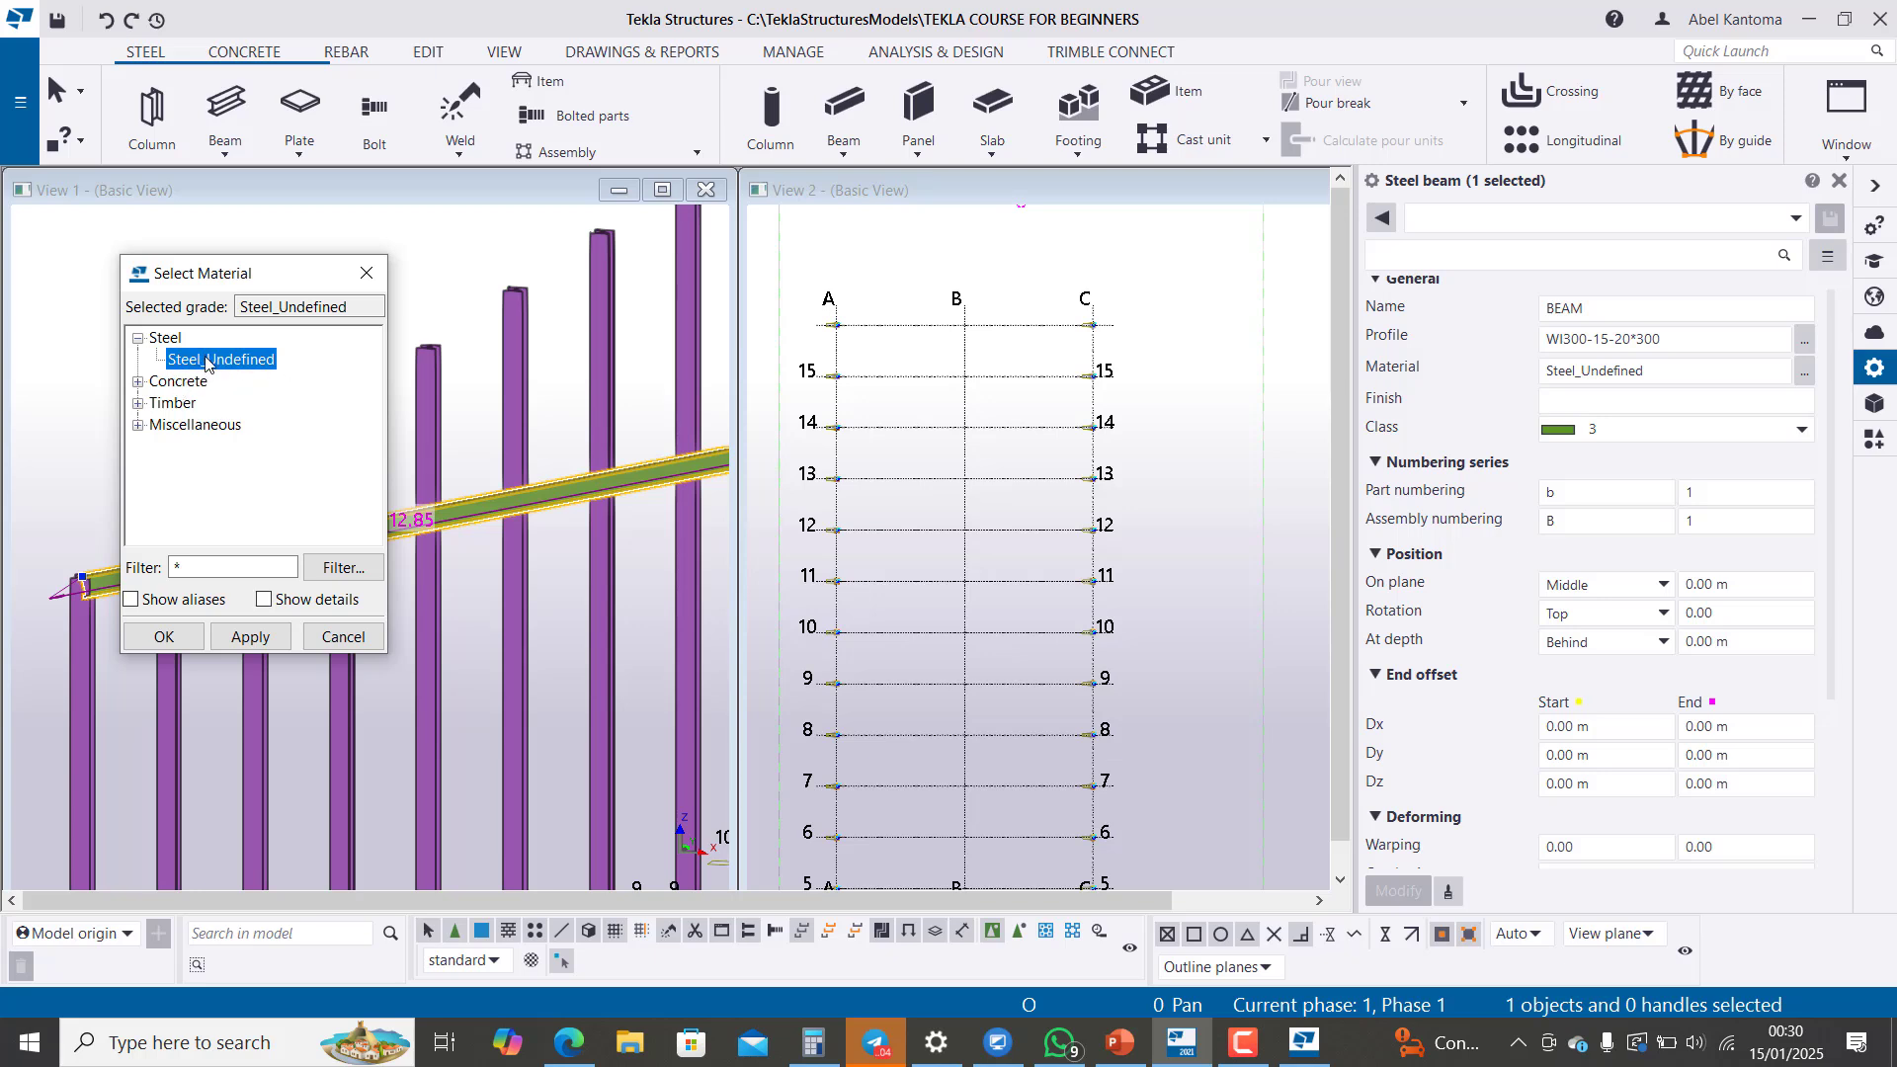
pyautogui.click(366, 273)
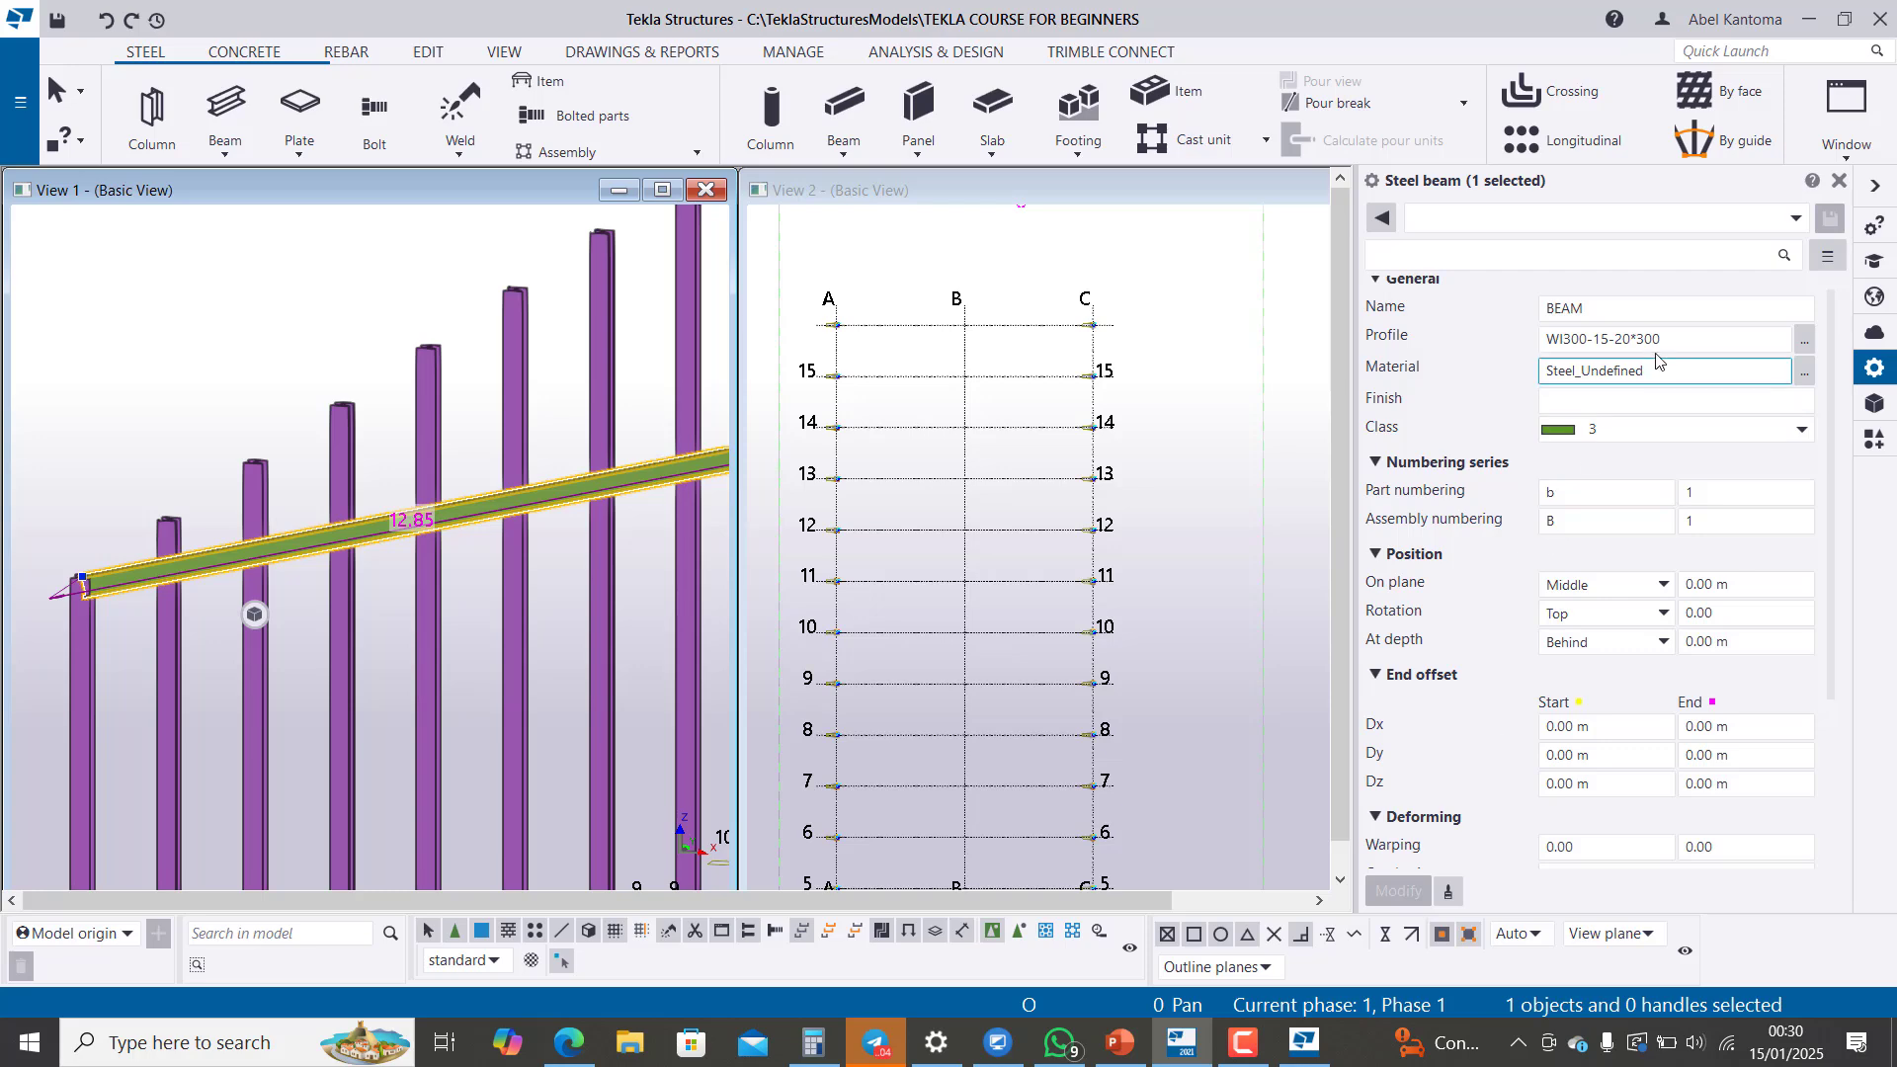
# Step: Look through the rafter's profile catalog, including the I, L and Z profile groups, then close it without choosing a profile and deselect the rafter
pyautogui.click(1804, 341)
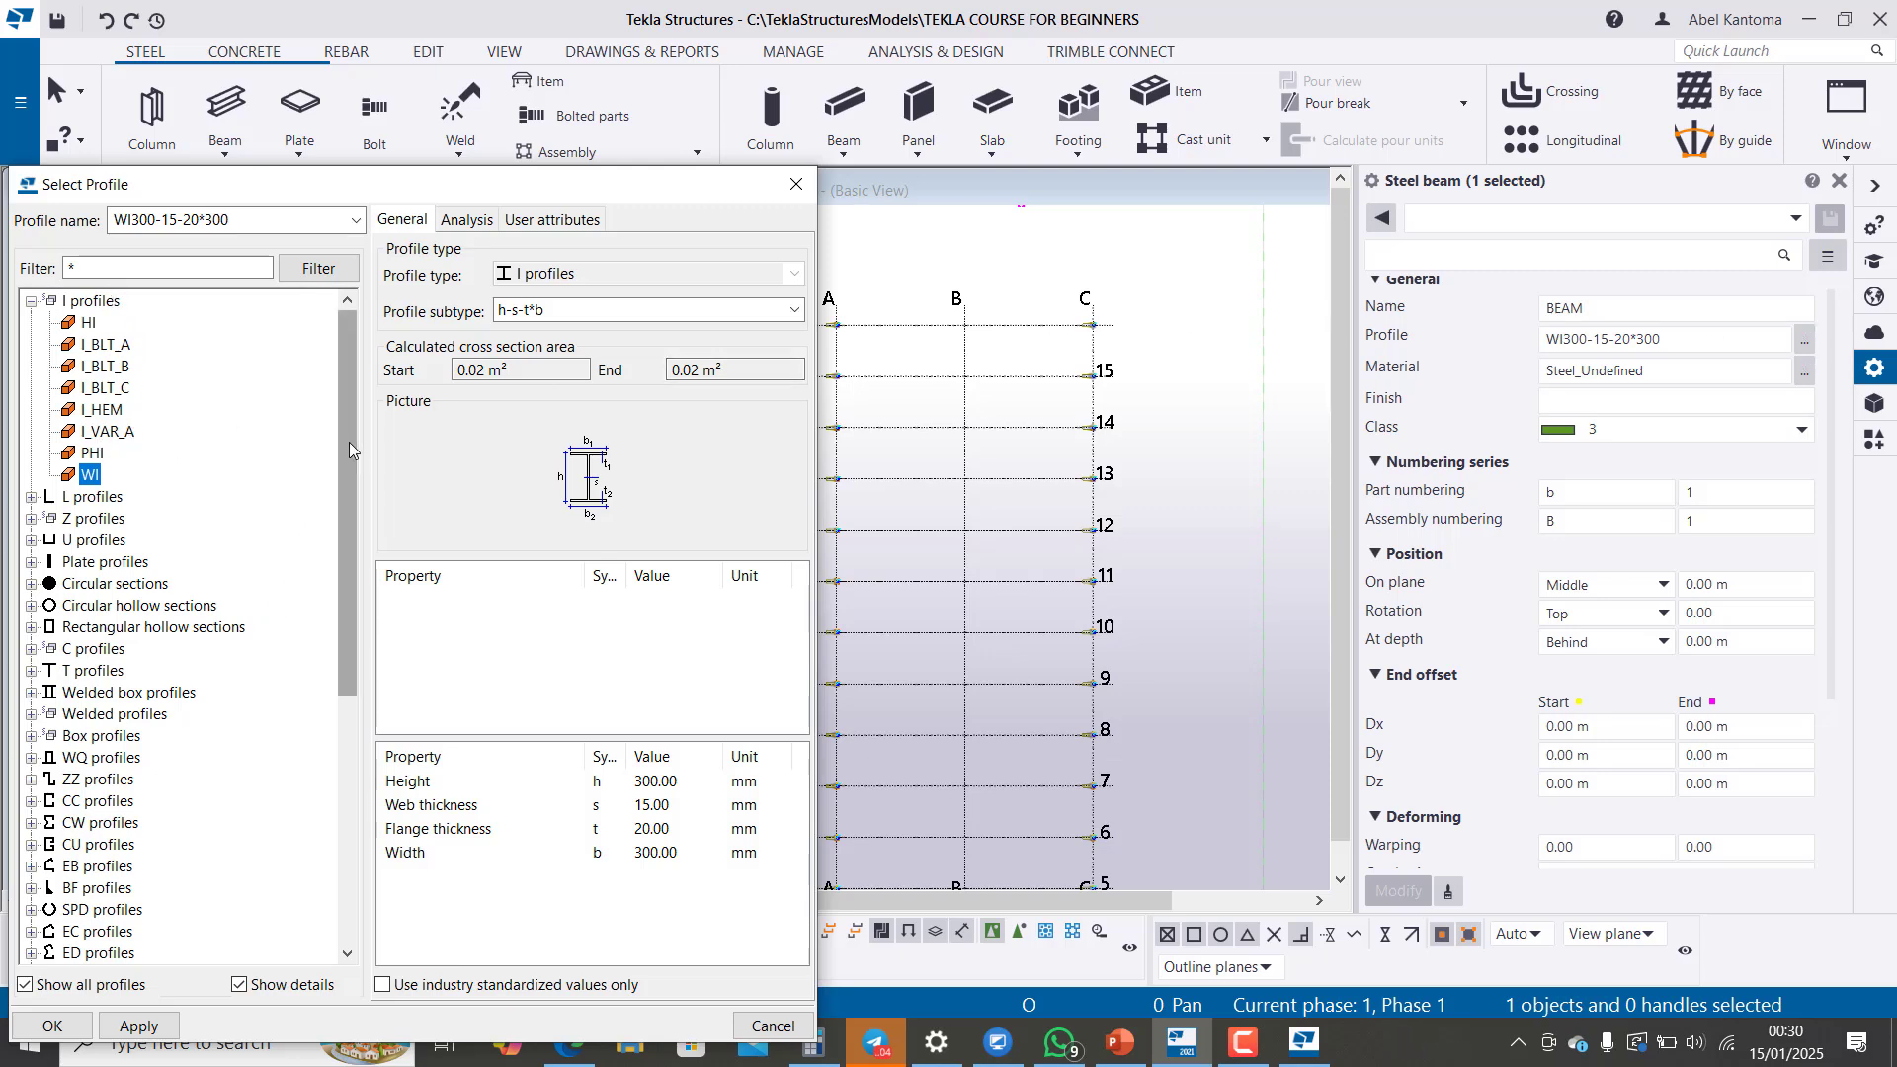
pyautogui.moveTo(348, 441); pyautogui.dragTo(334, 538)
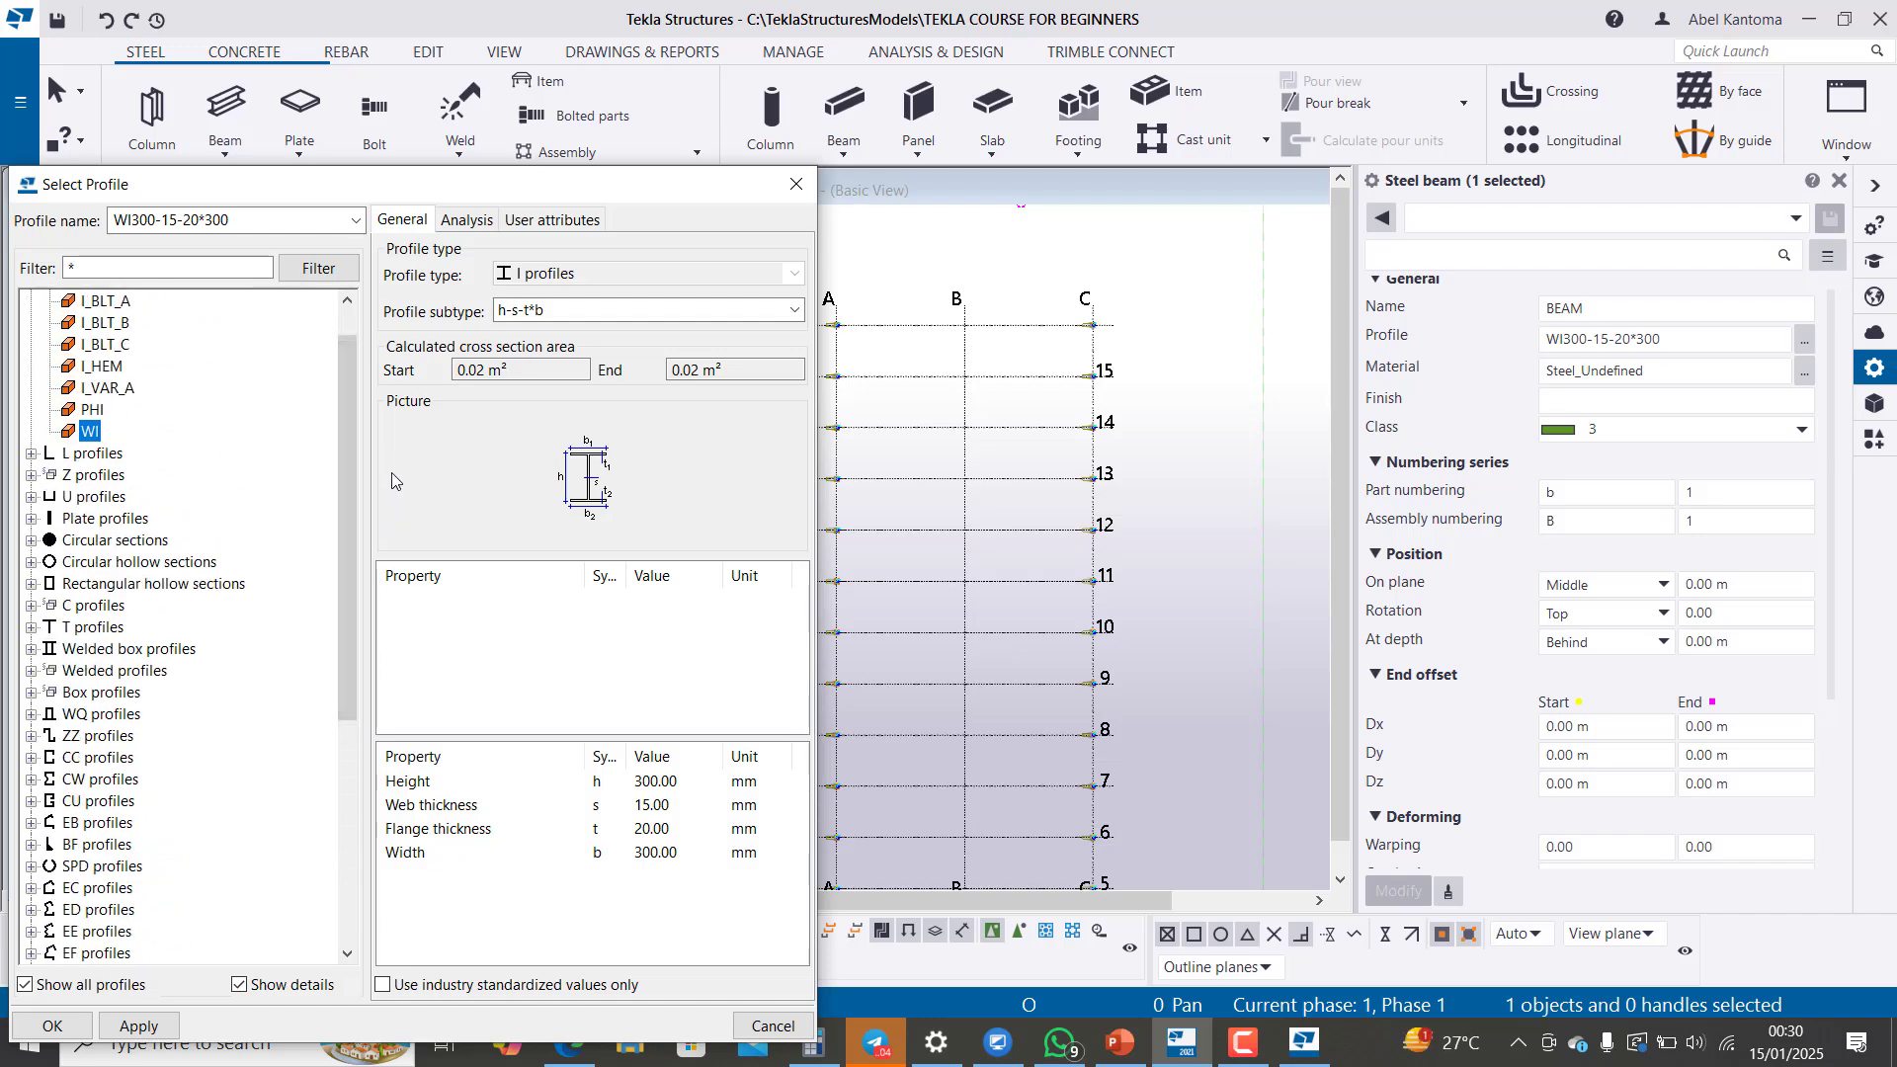
pyautogui.scroll(1, 88, 426)
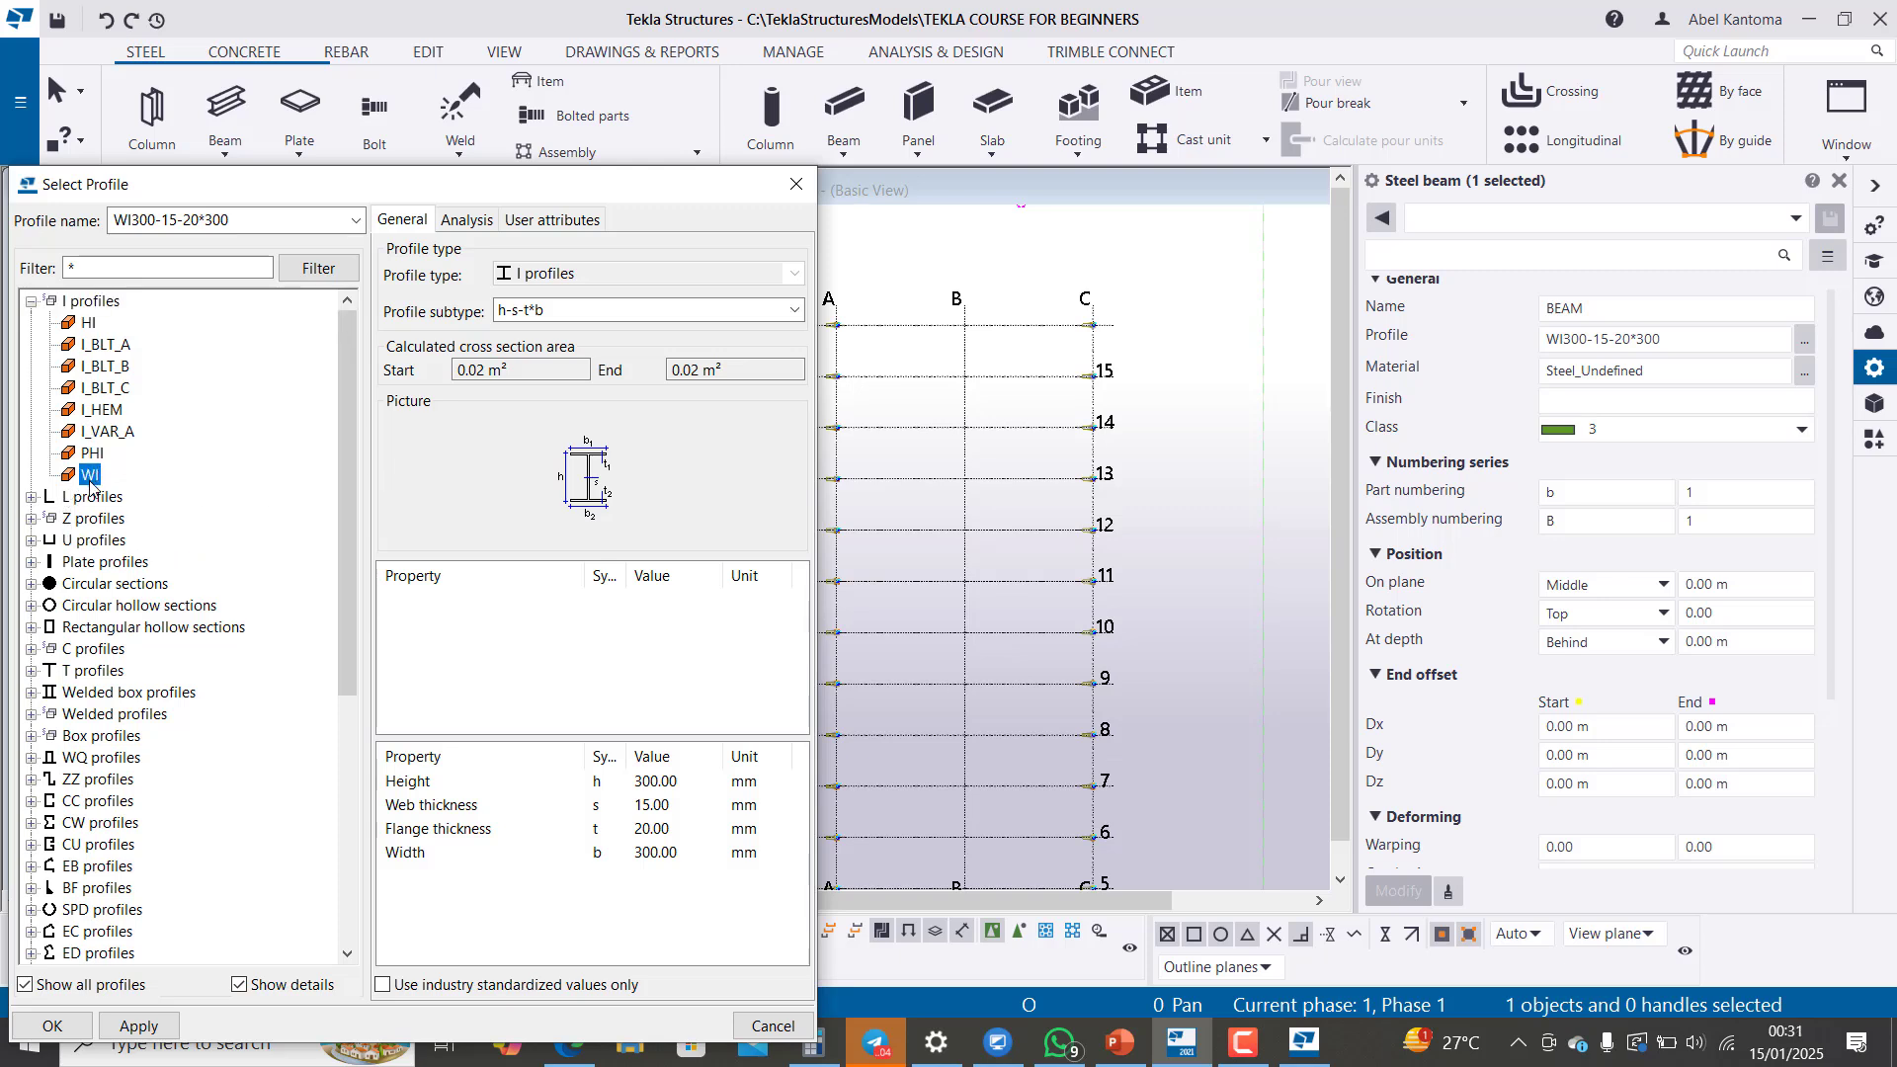
pyautogui.click(32, 498)
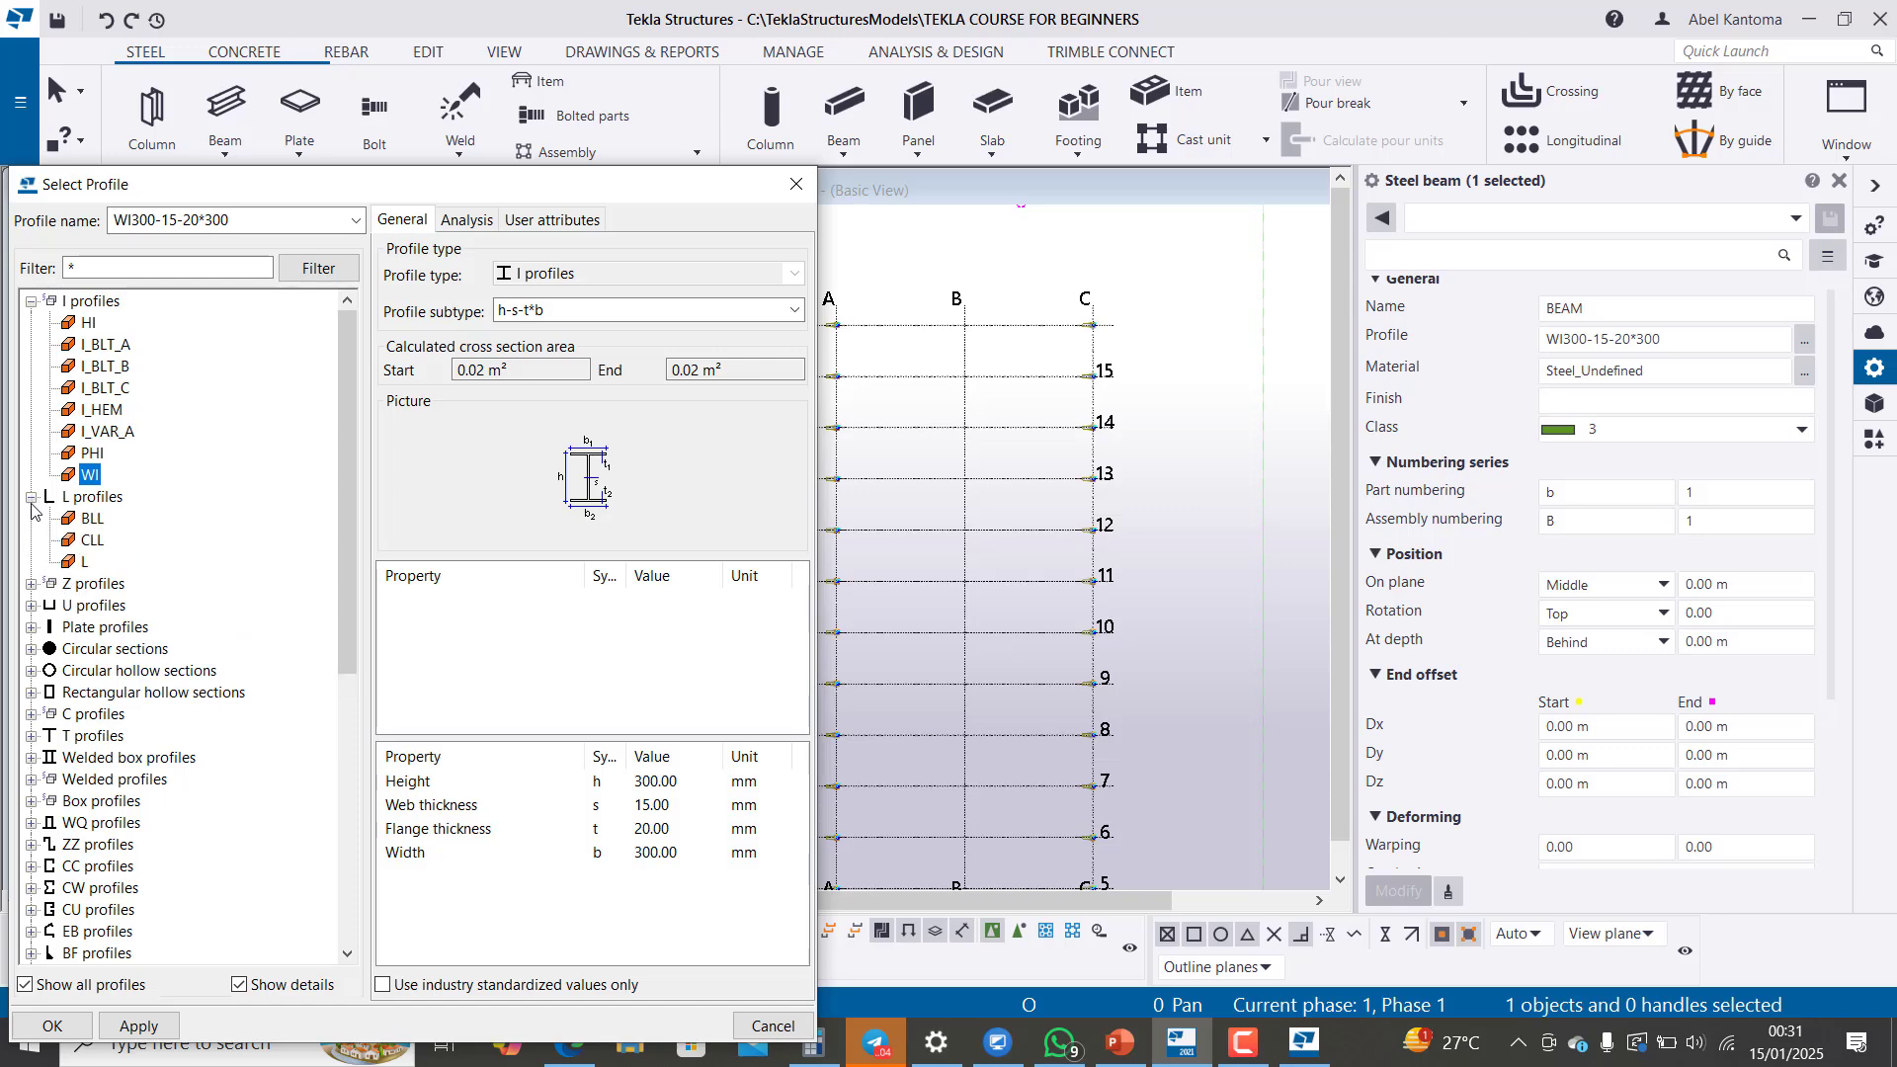
pyautogui.click(32, 498)
pyautogui.click(32, 520)
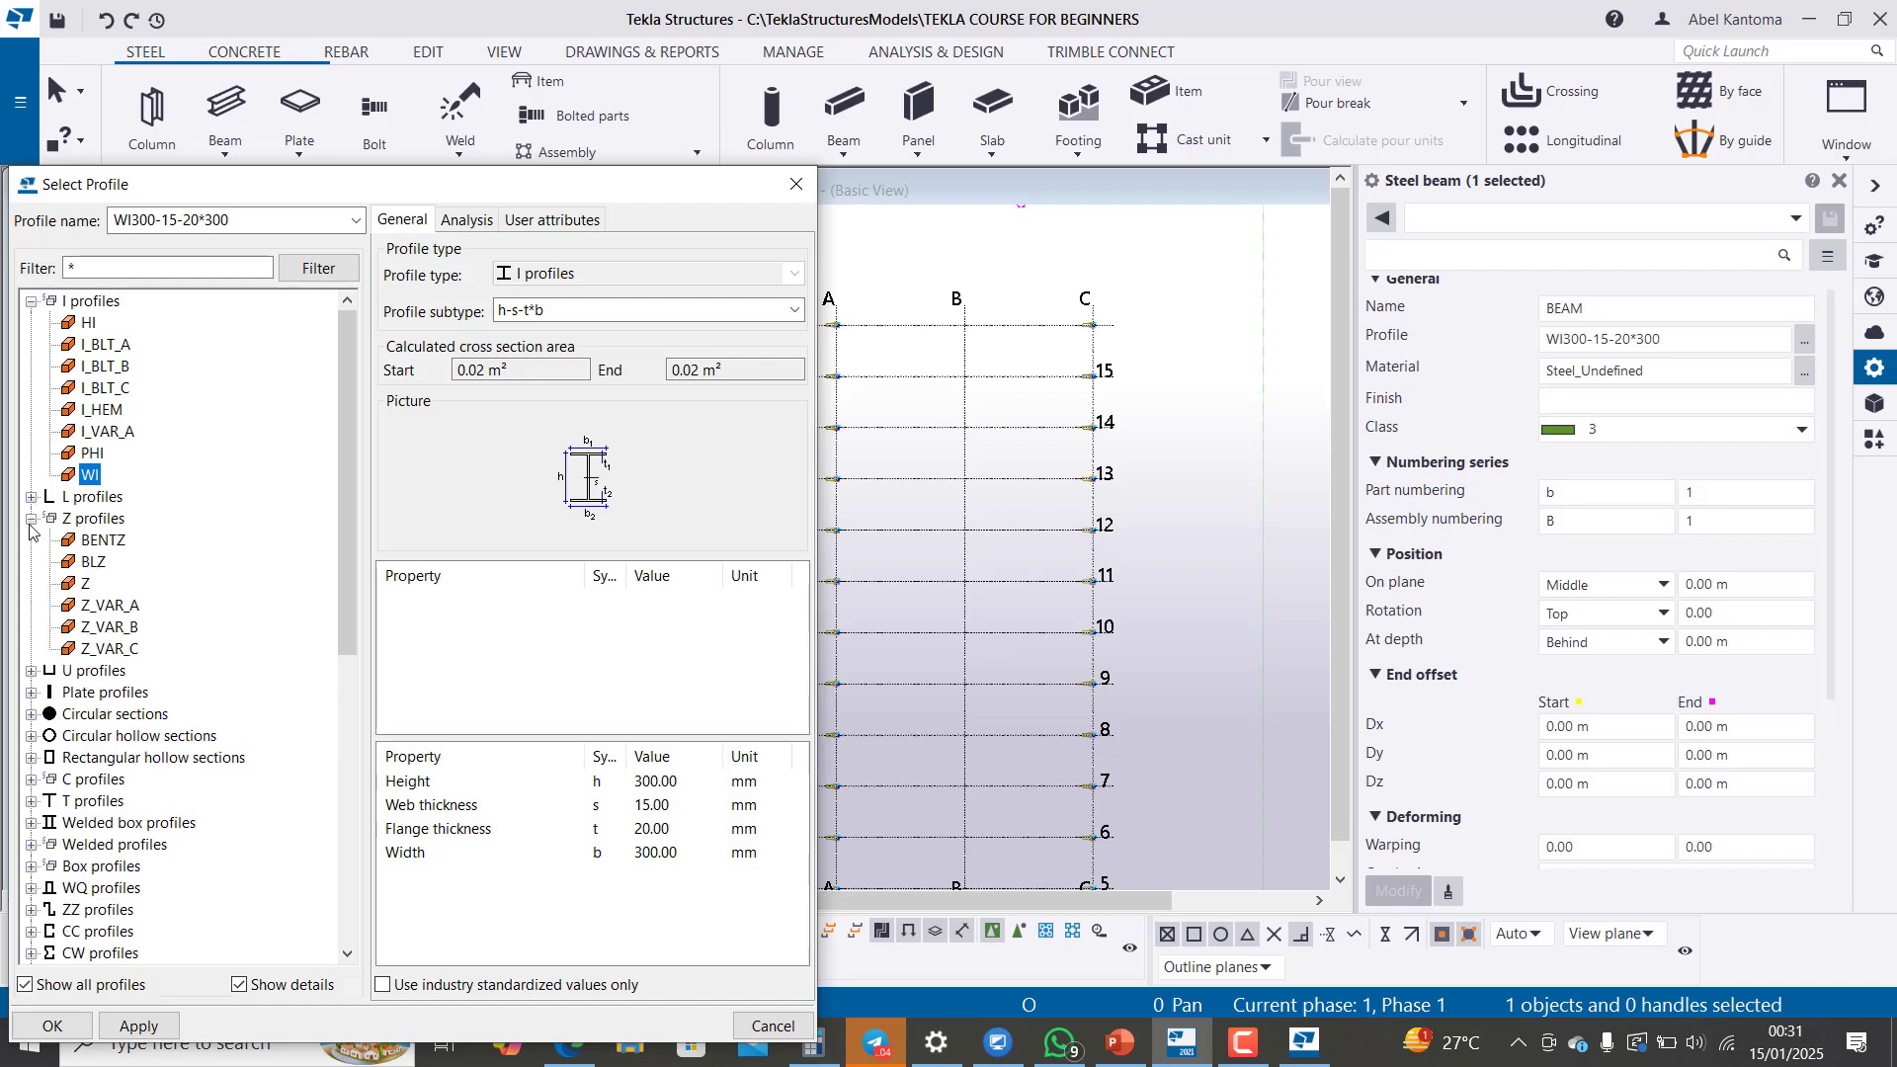
pyautogui.click(32, 519)
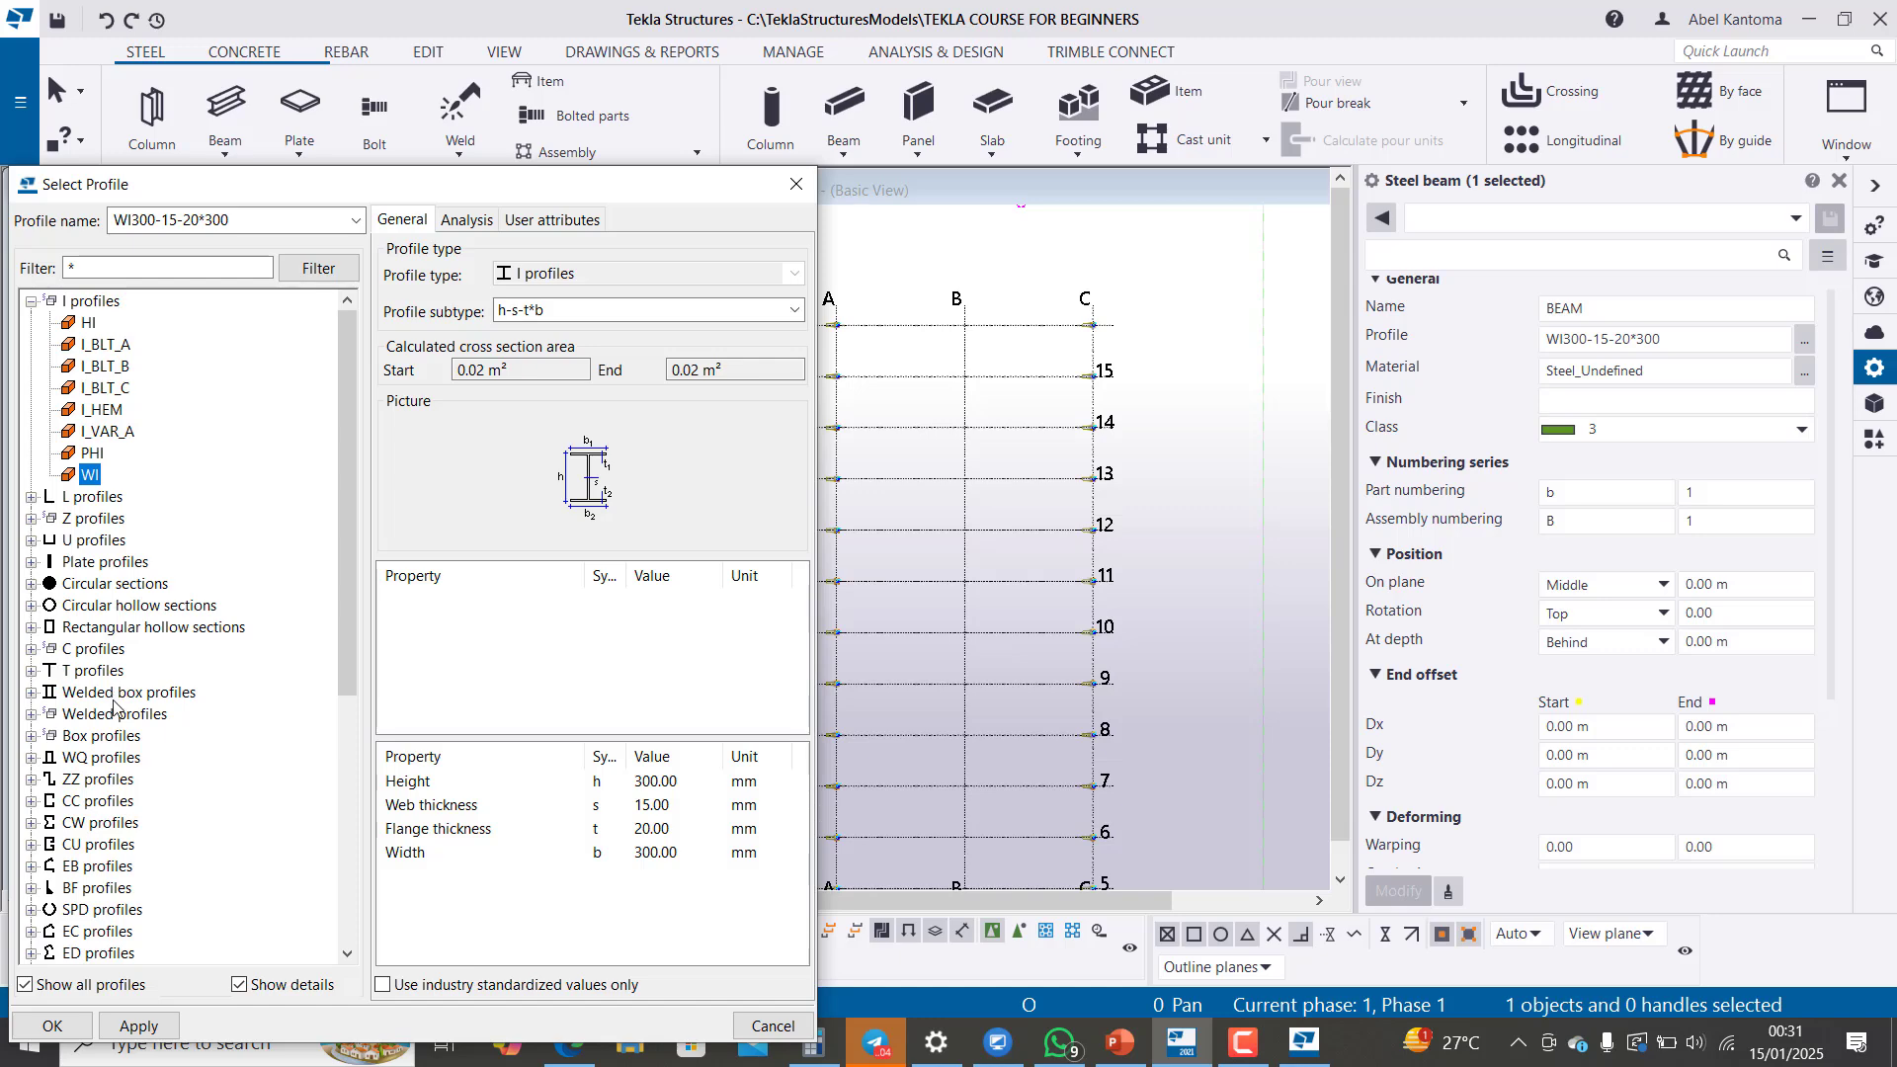
pyautogui.scroll(-7, 113, 707)
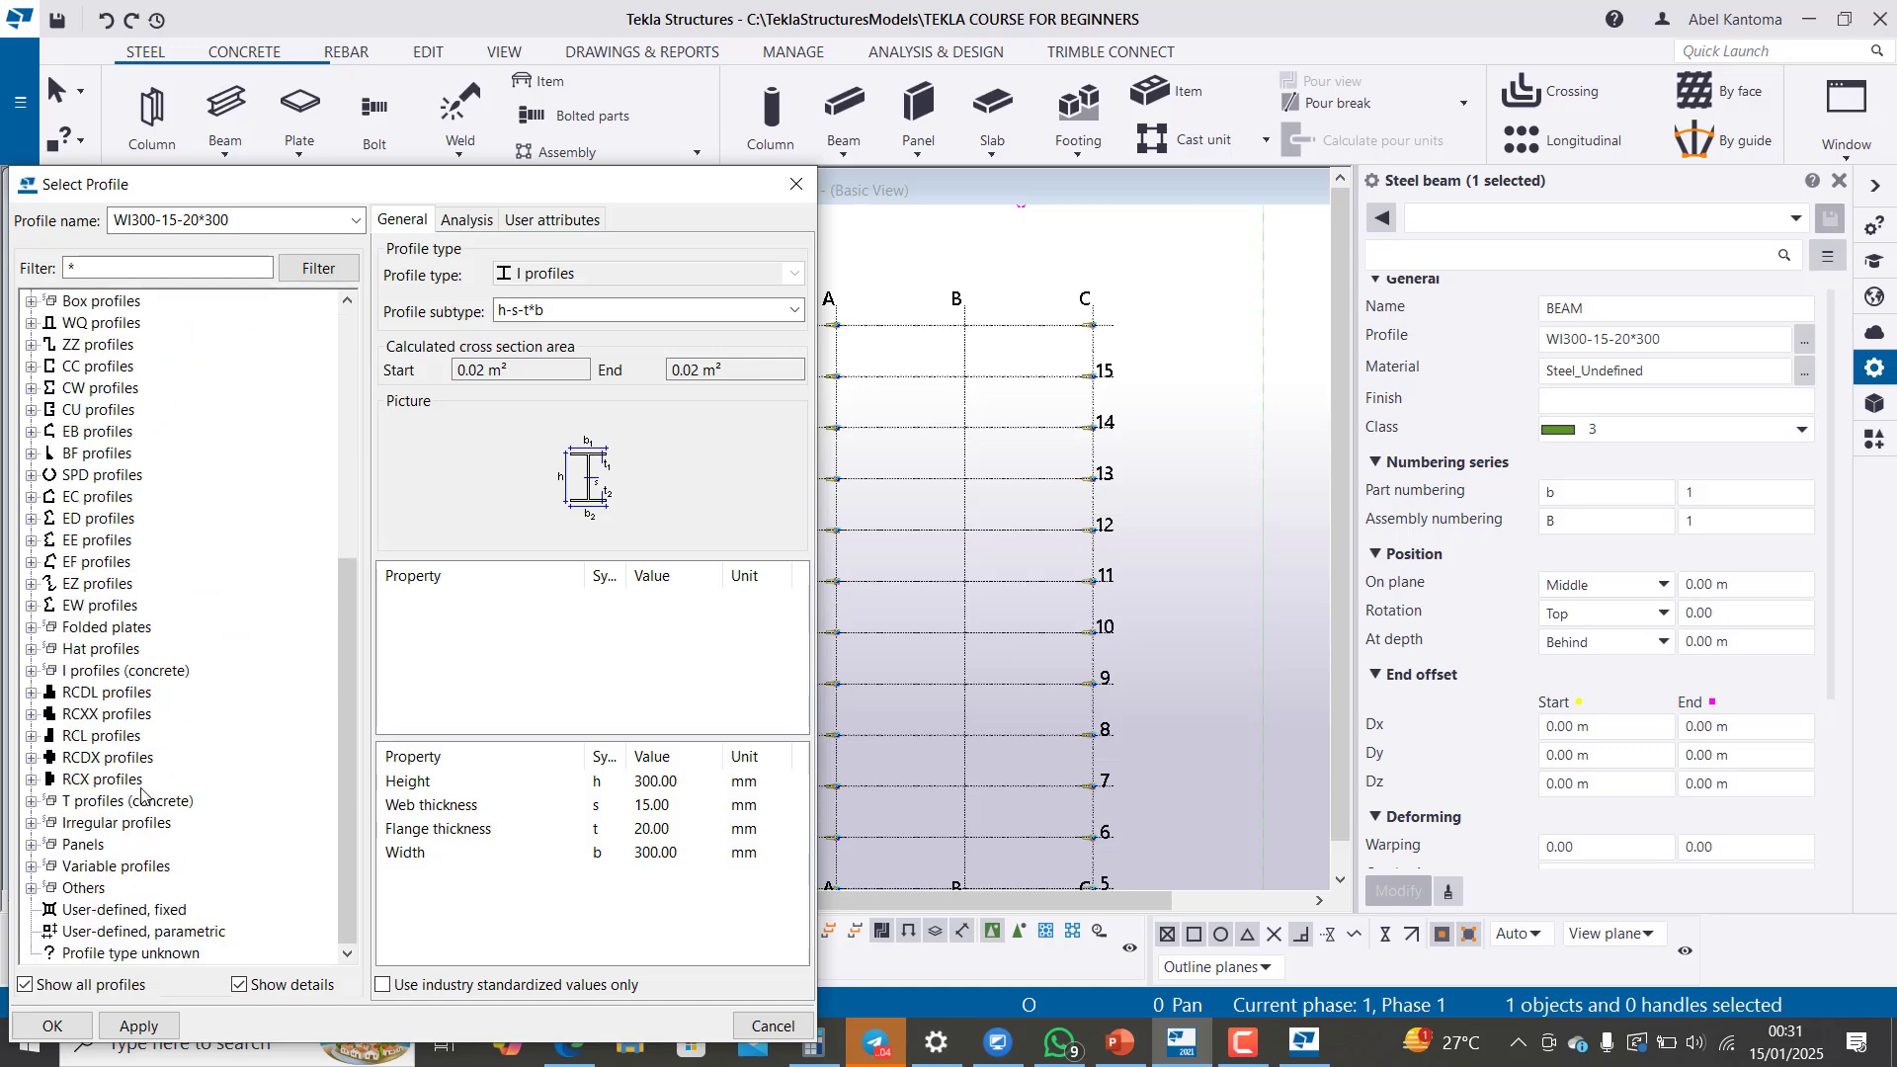
pyautogui.scroll(7, 139, 825)
pyautogui.click(32, 300)
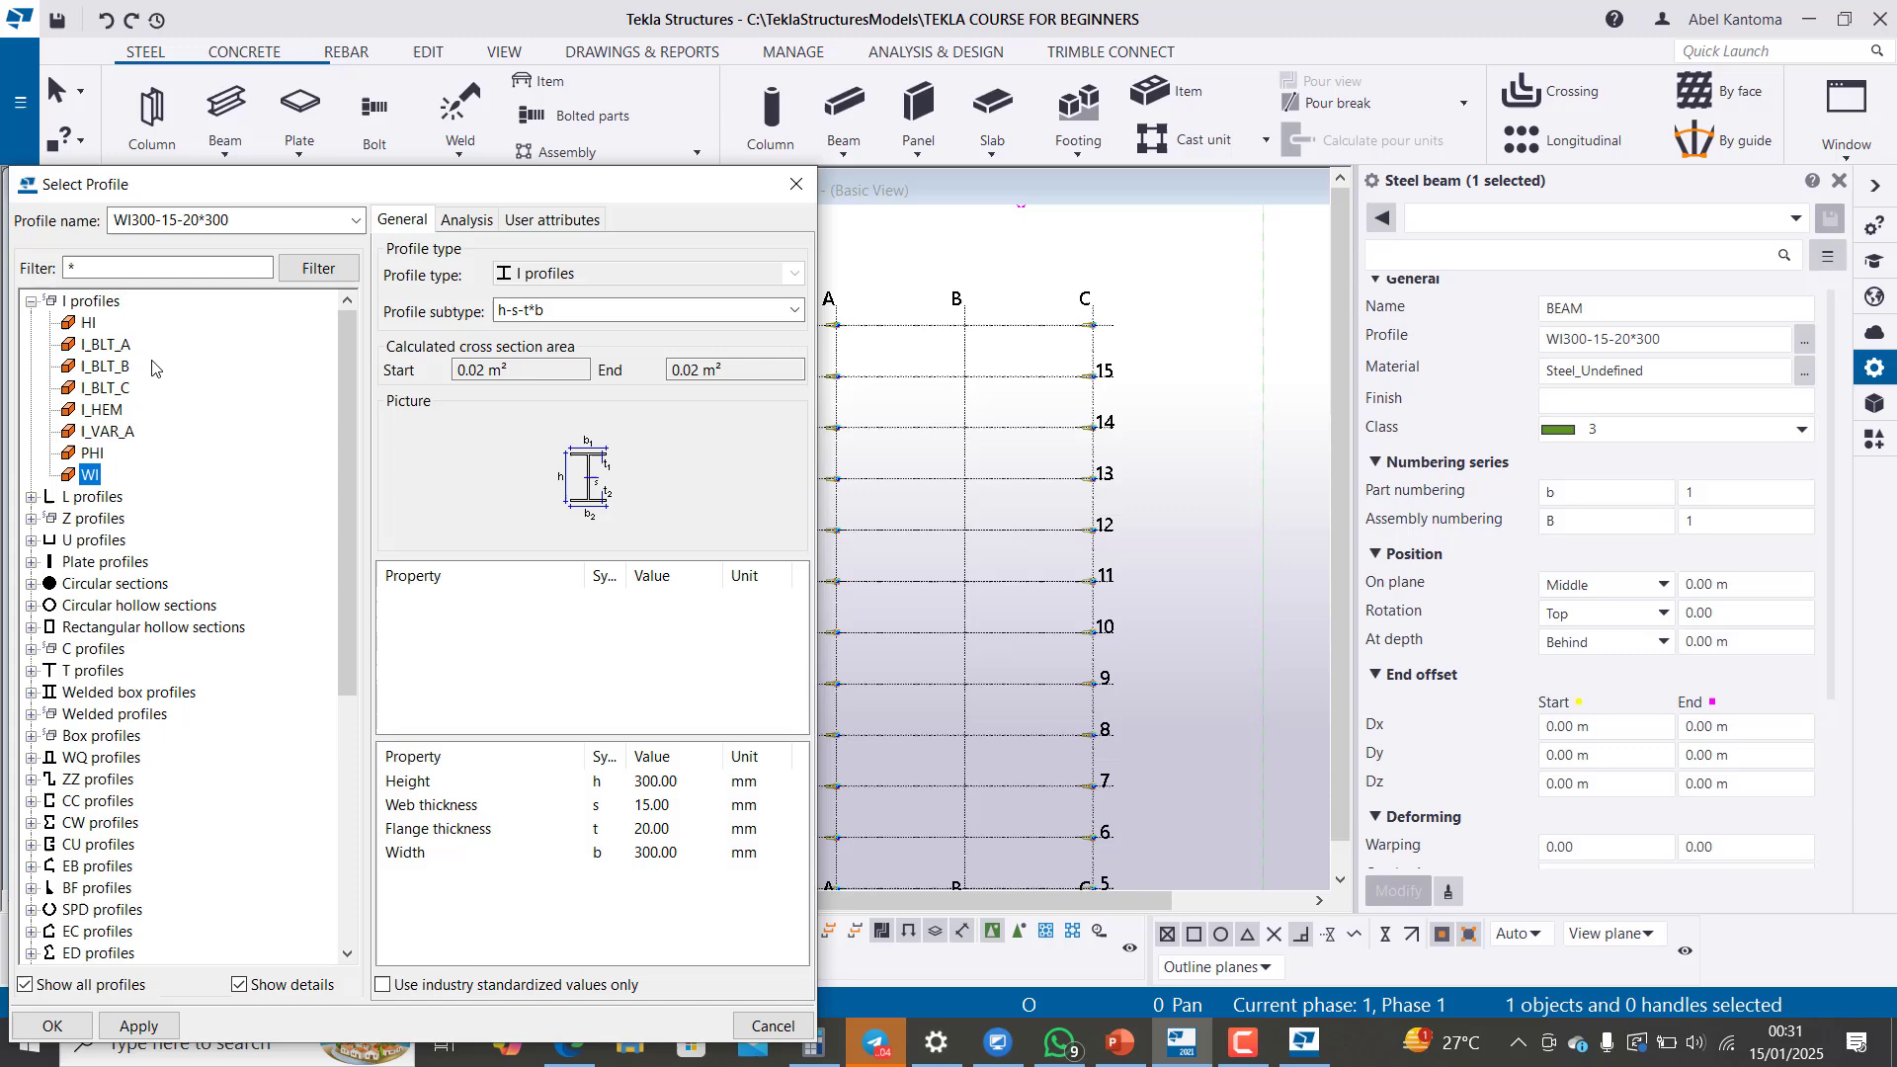
pyautogui.click(32, 301)
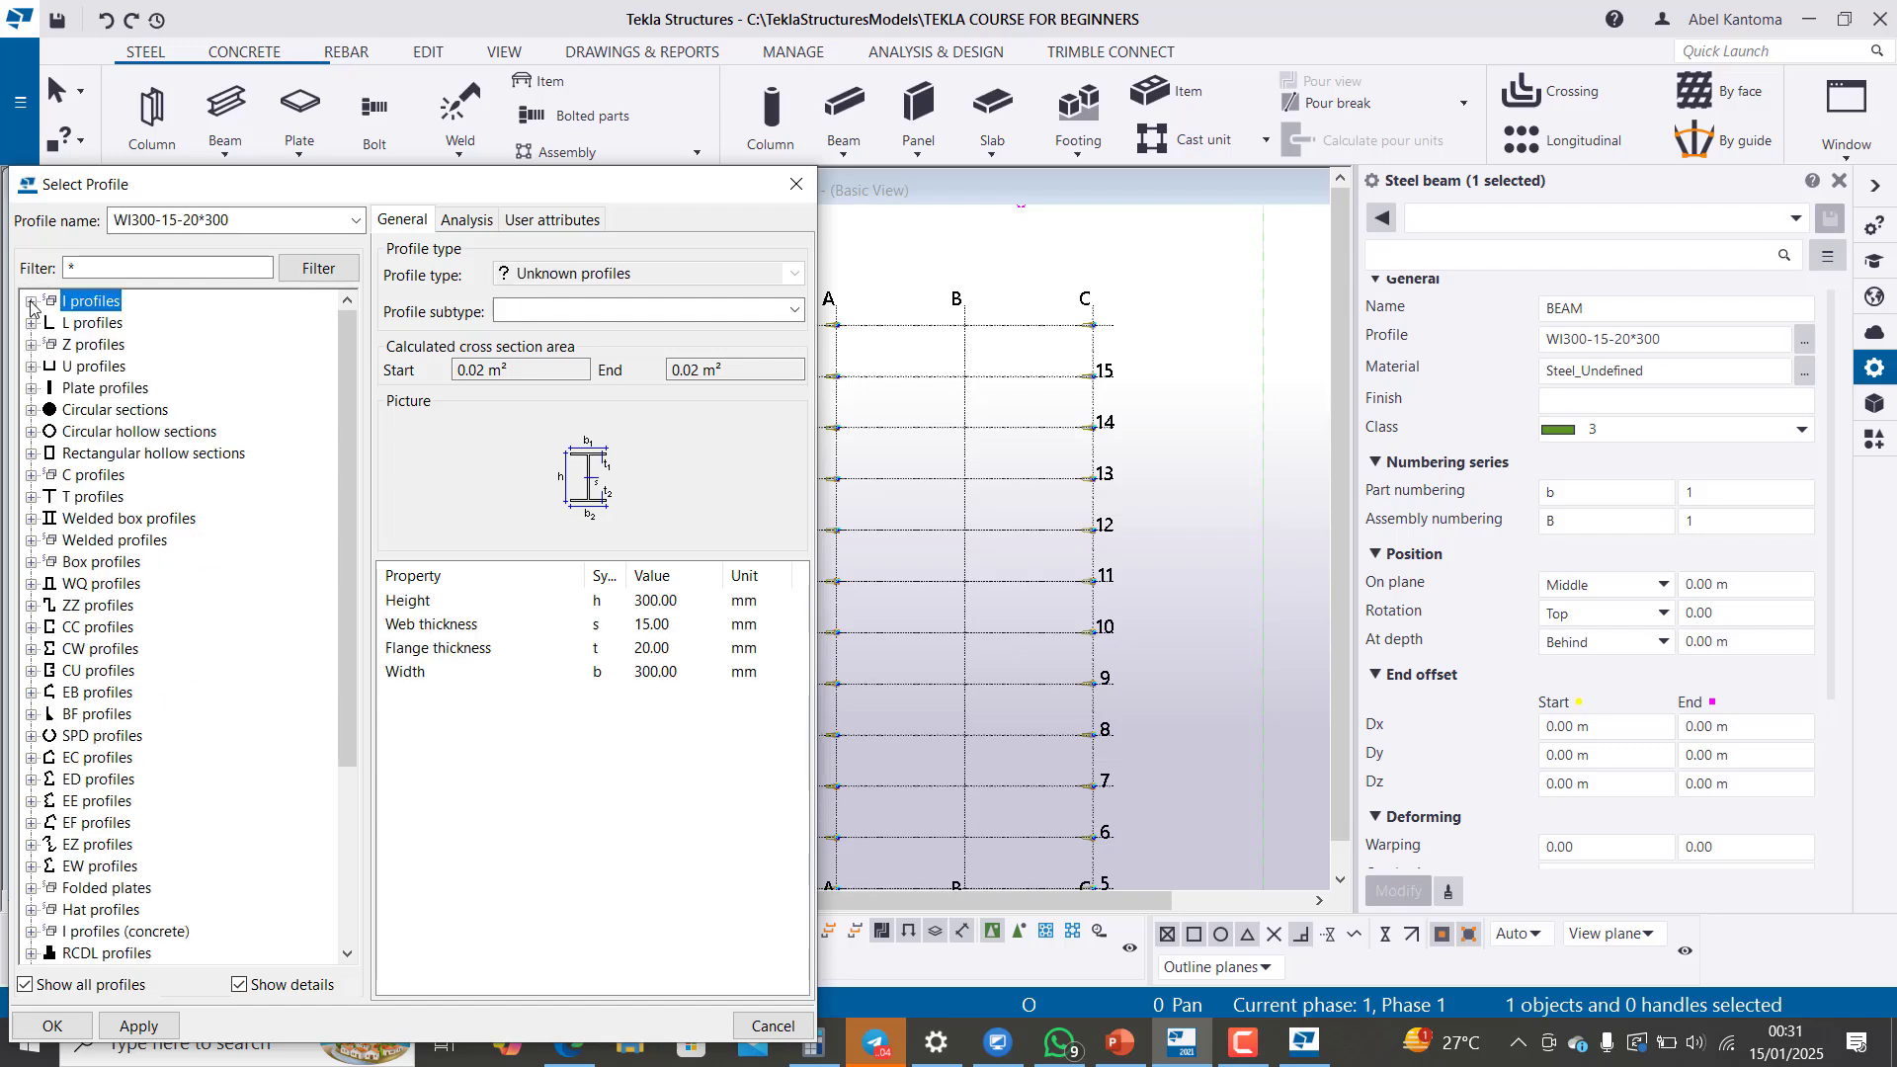
pyautogui.scroll(-4, 178, 790)
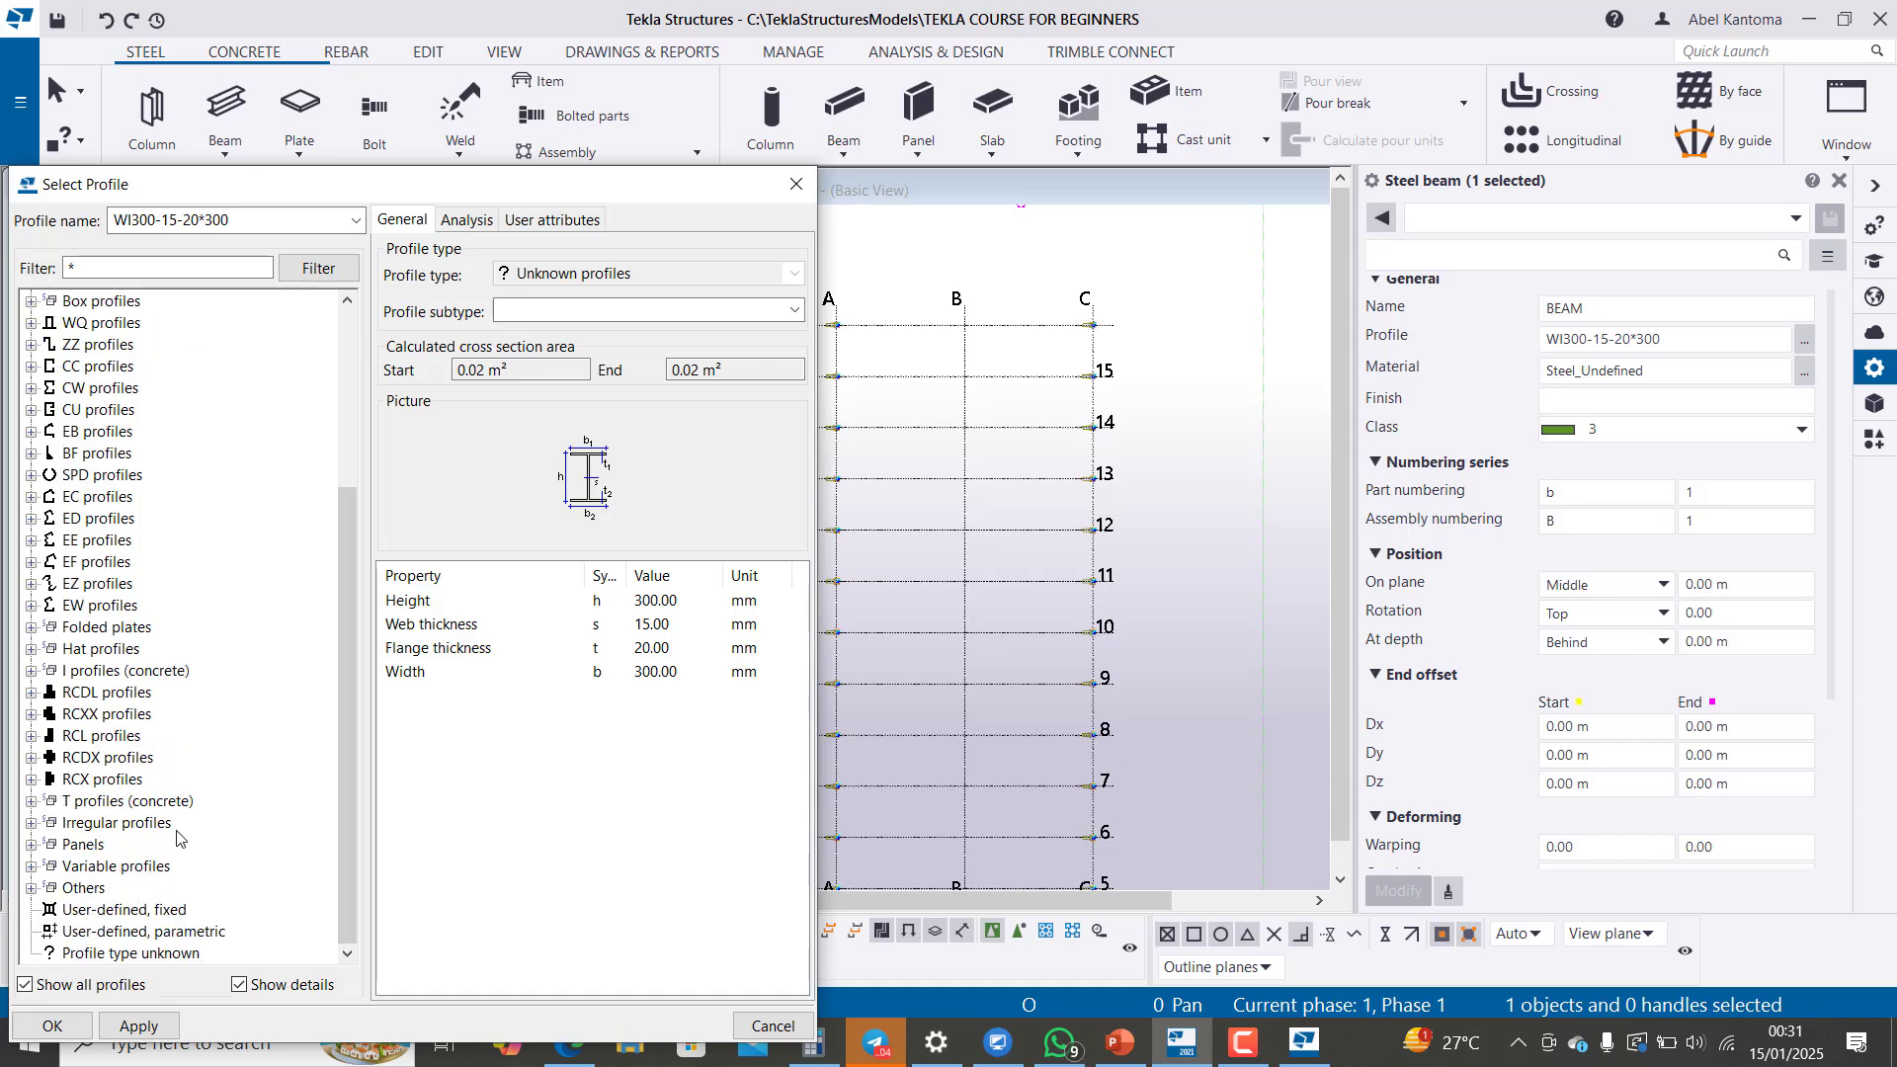
pyautogui.scroll(4, 186, 800)
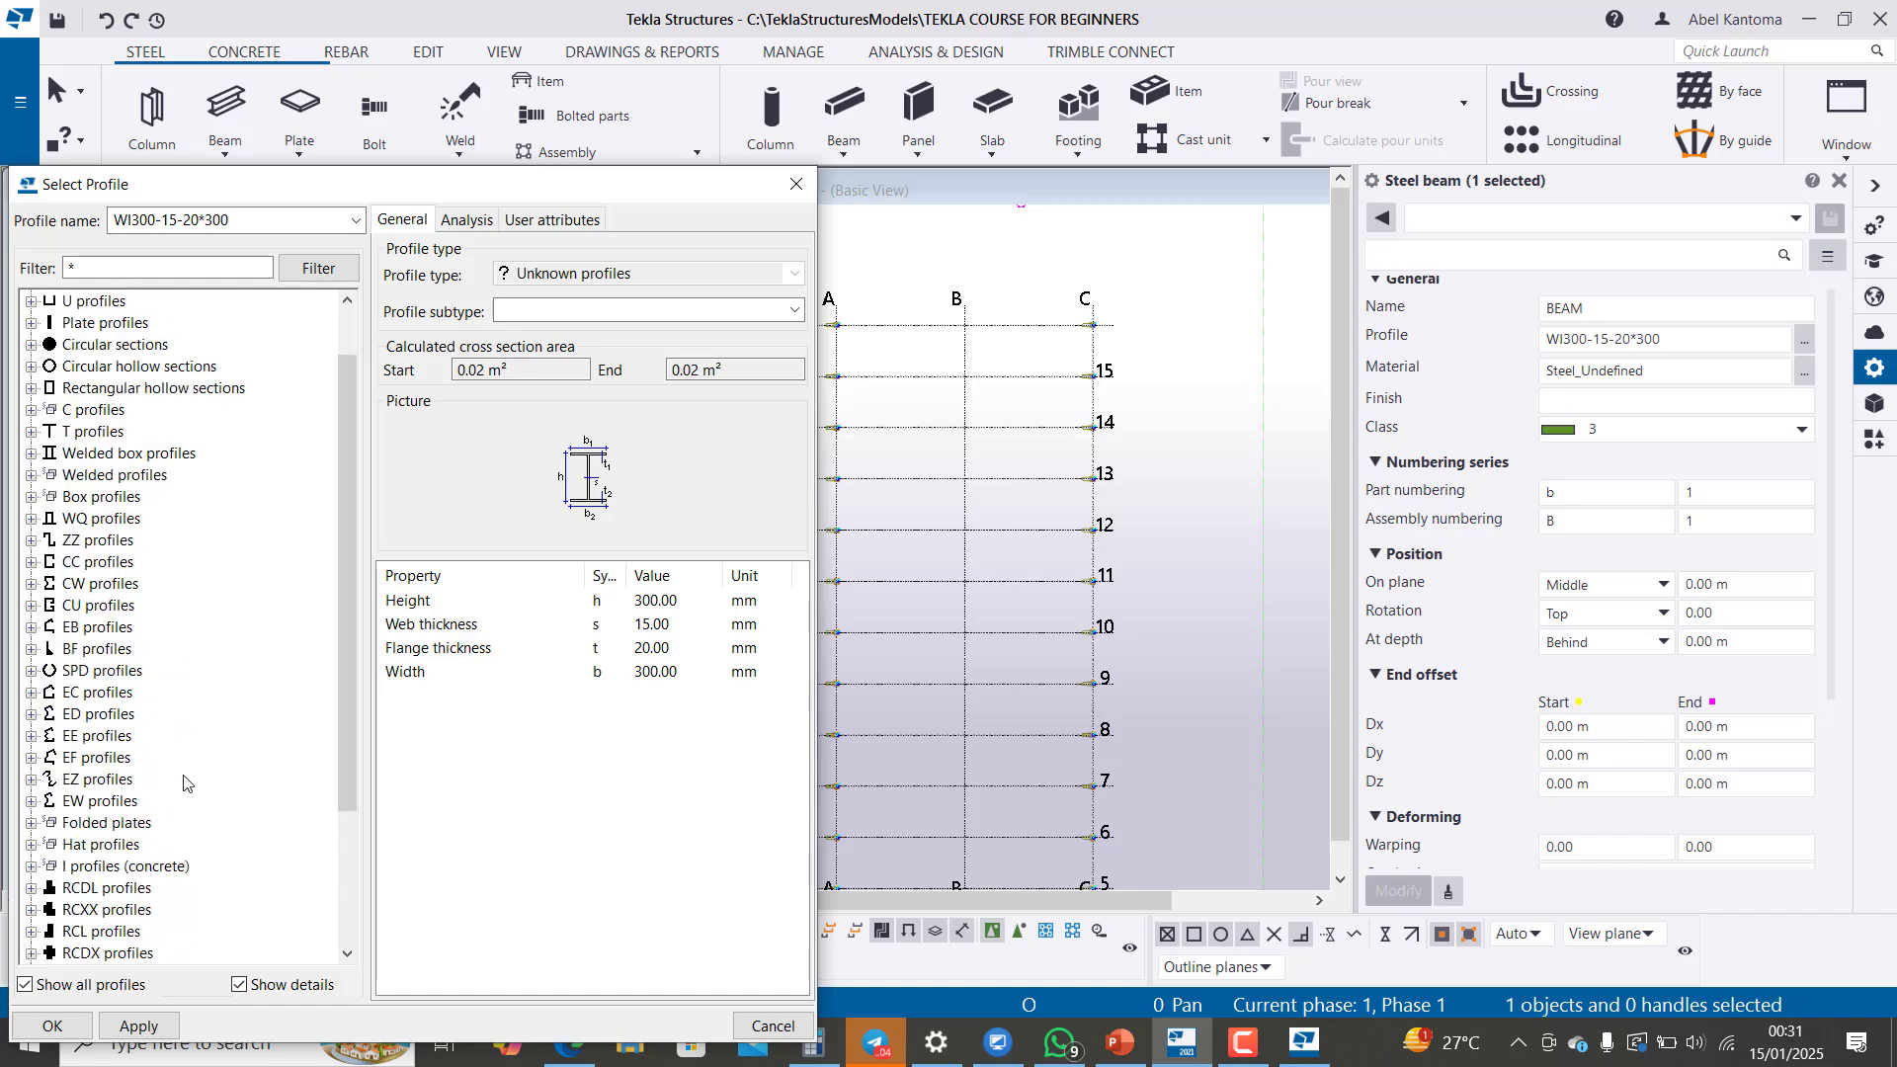
pyautogui.scroll(-4, 189, 786)
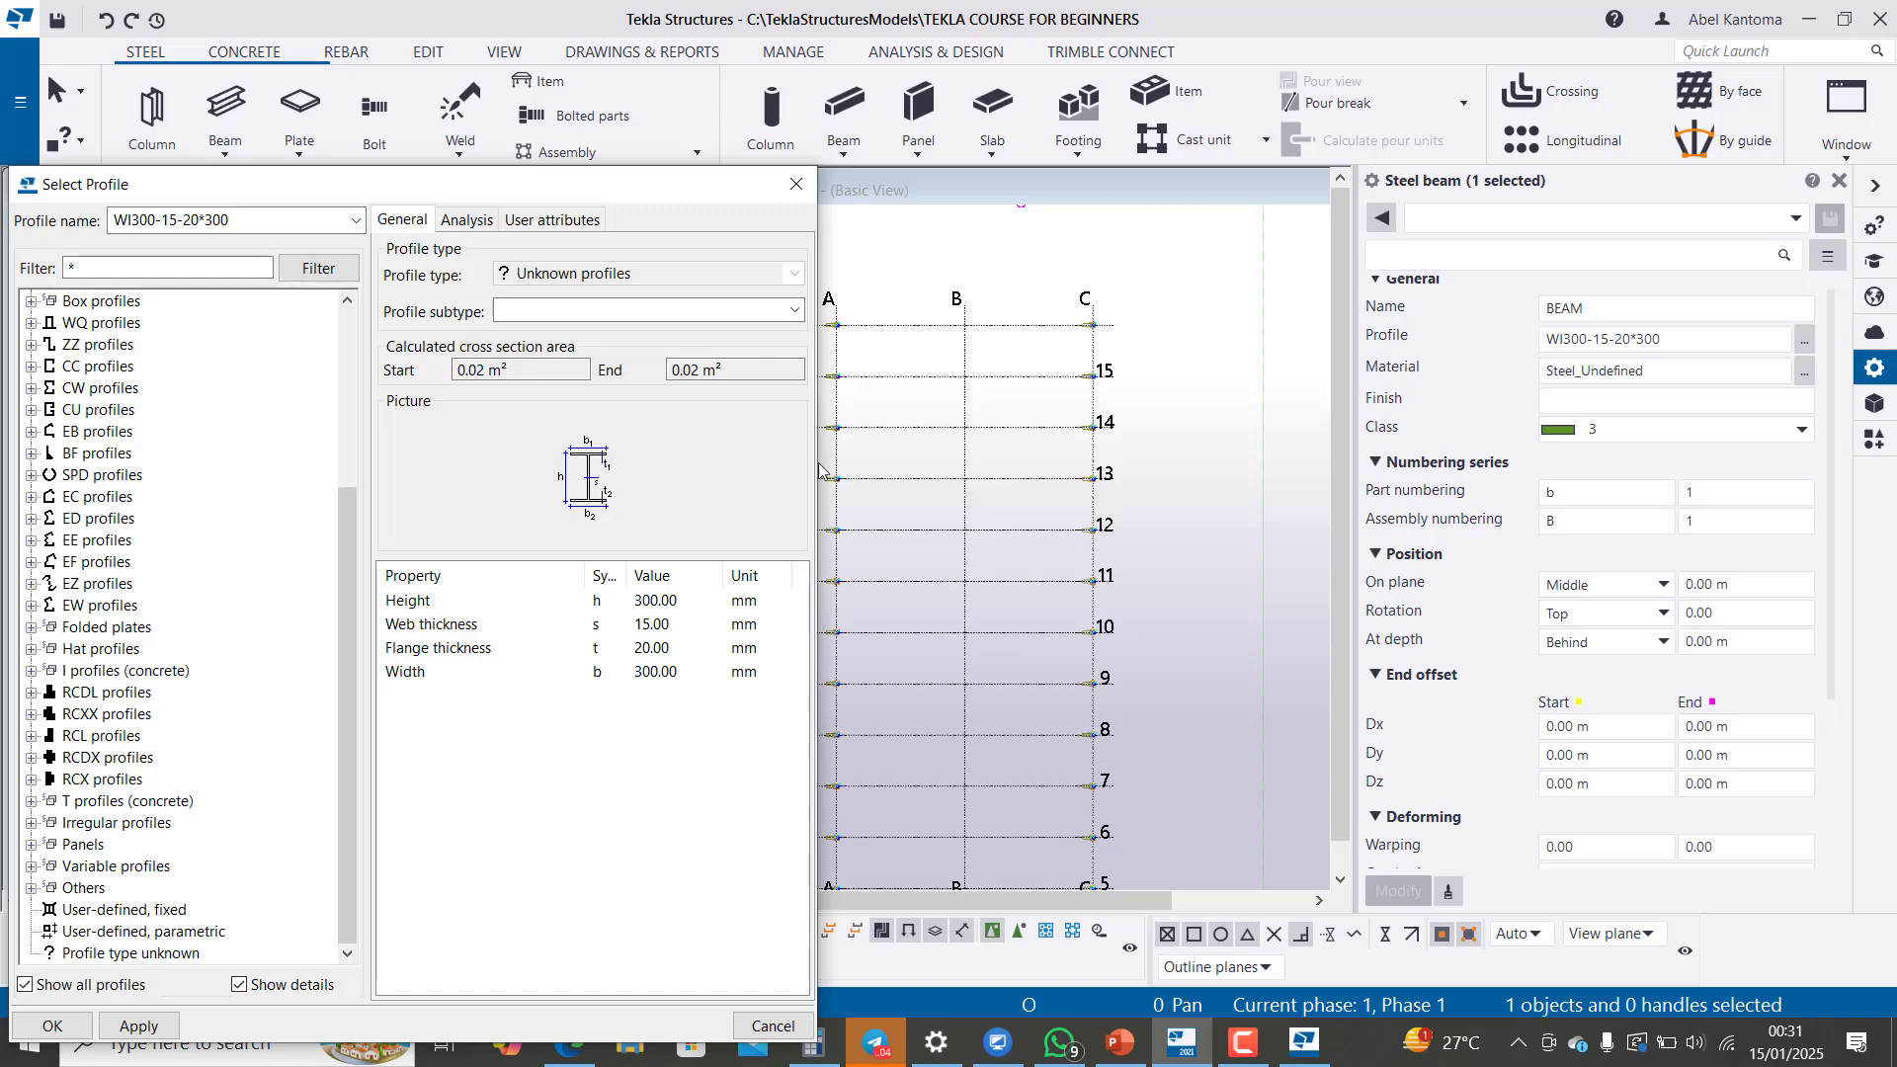
pyautogui.click(797, 184)
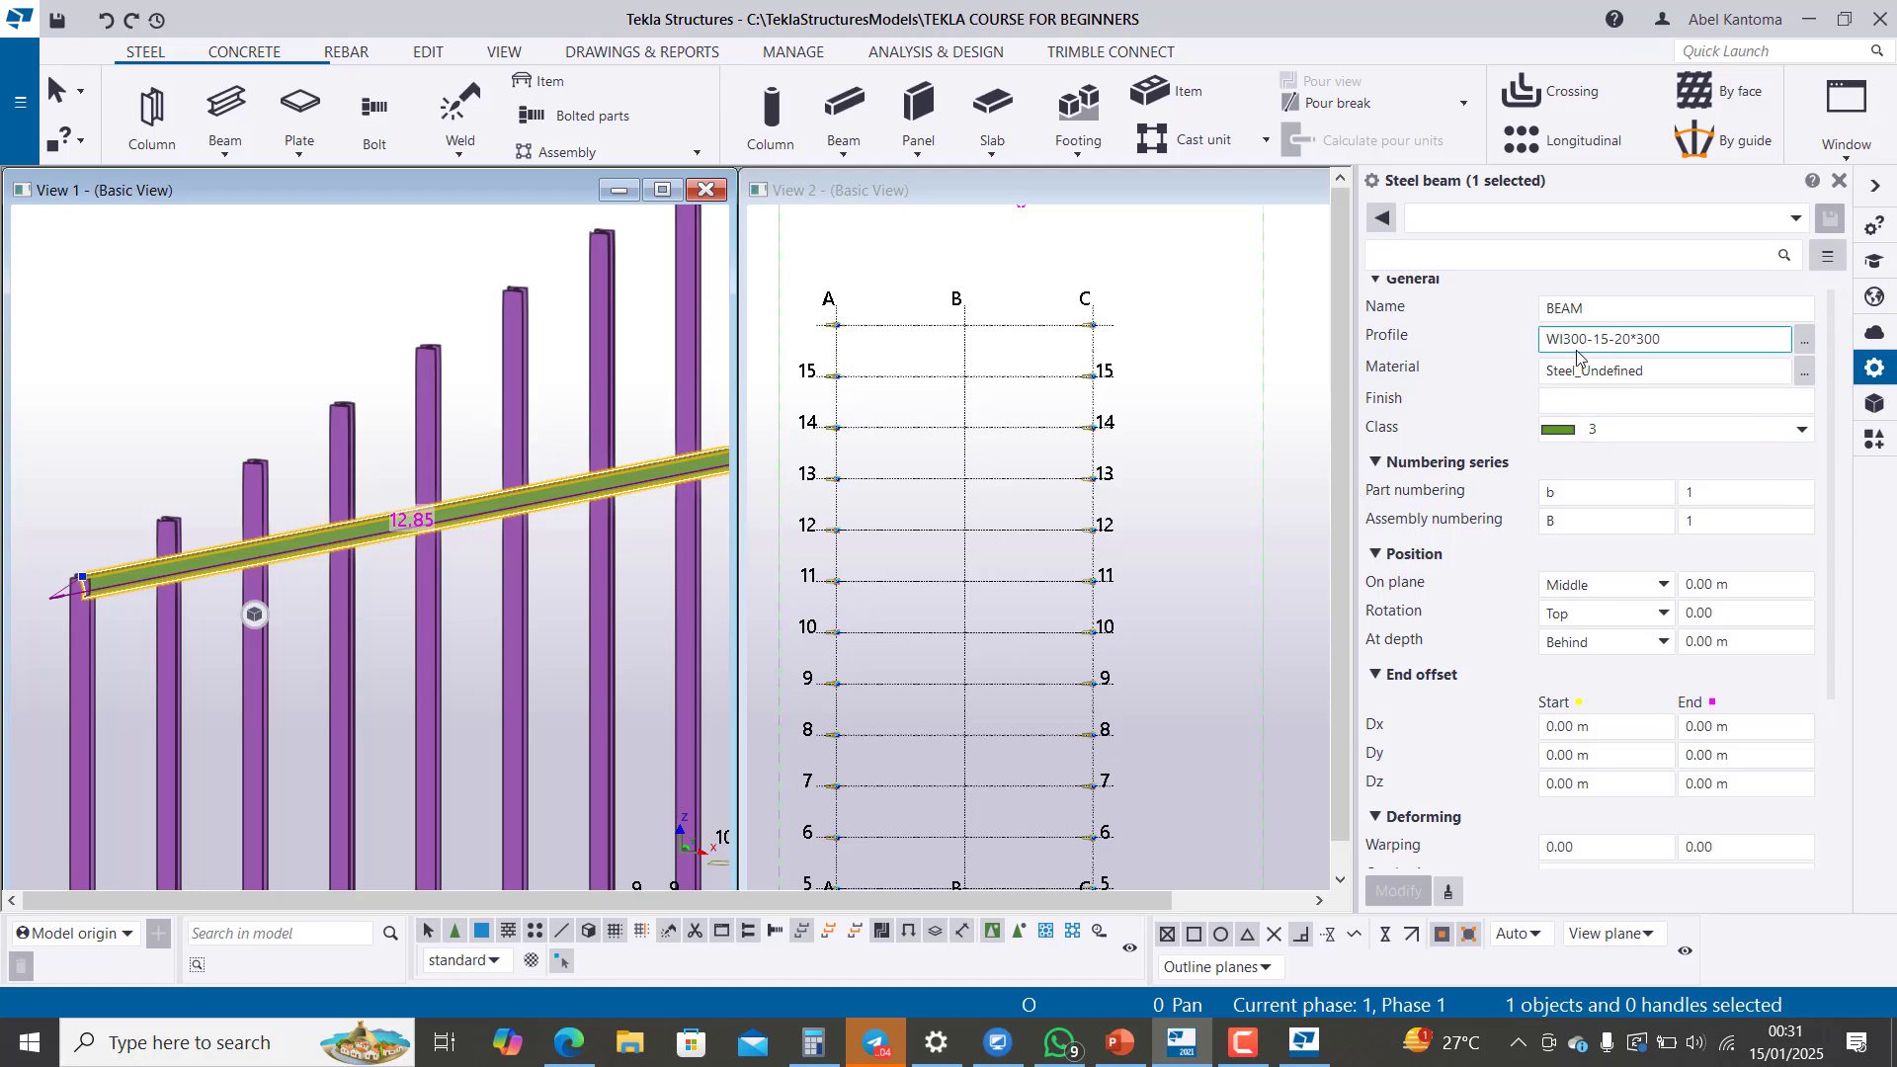
pyautogui.click(236, 395)
# Step: Copy both grid 1 rafters linearly along the building with dX 0.00, dY 5.00, dZ 0.00 and 15 copies
pyautogui.scroll(-5, 152, 499)
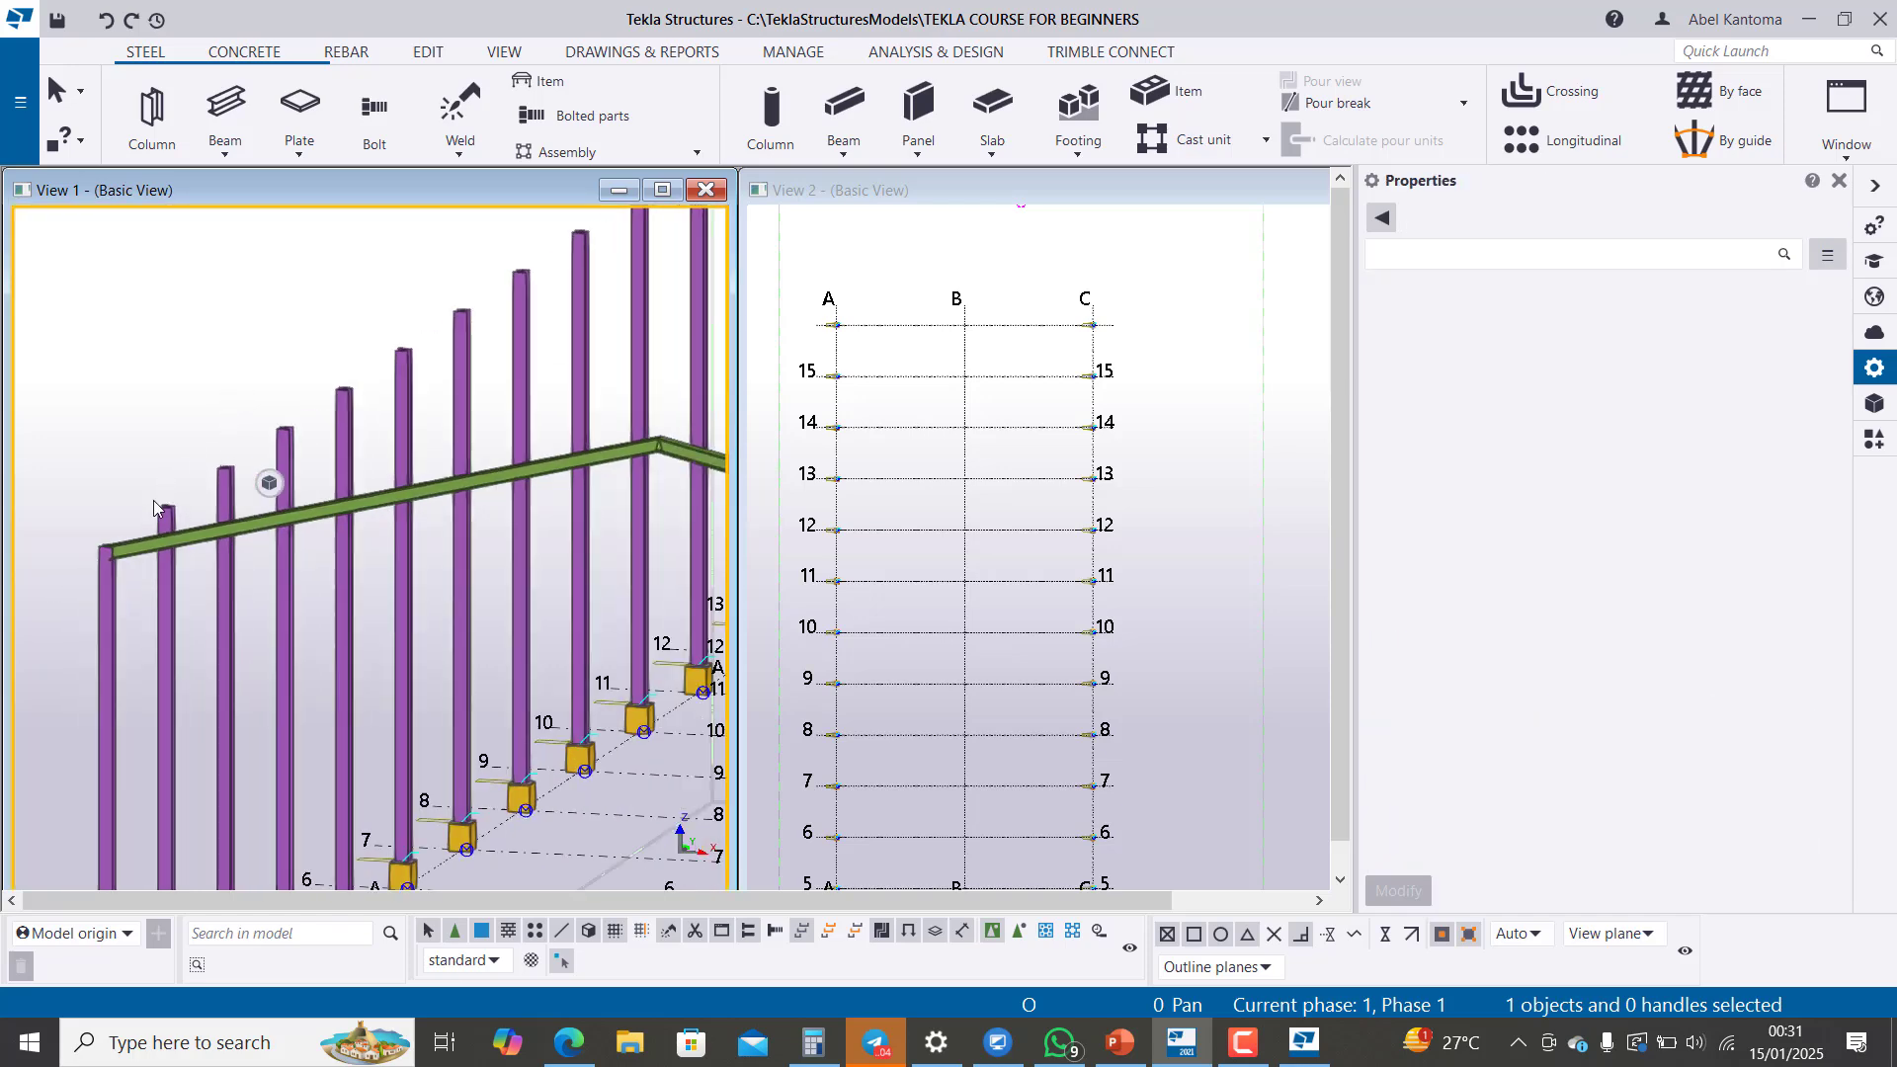
pyautogui.scroll(3, 237, 662)
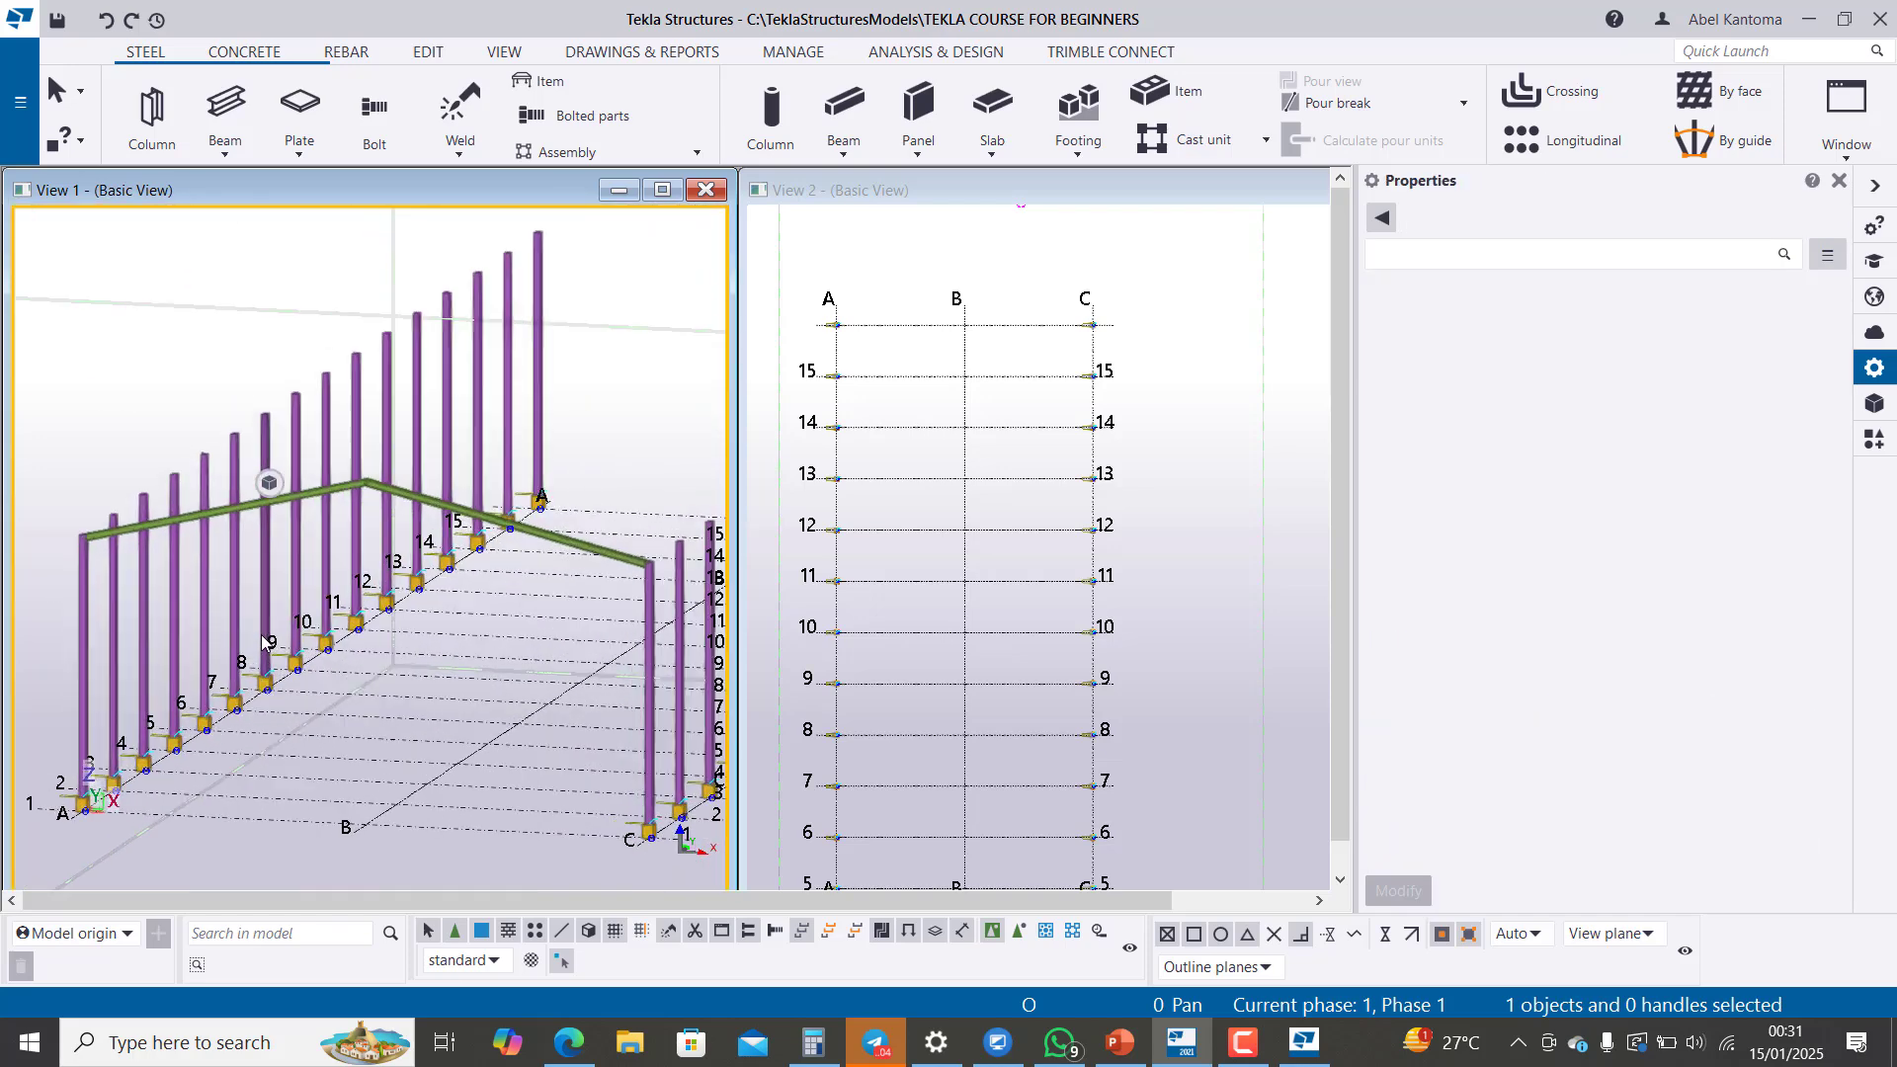
pyautogui.scroll(3, 74, 596)
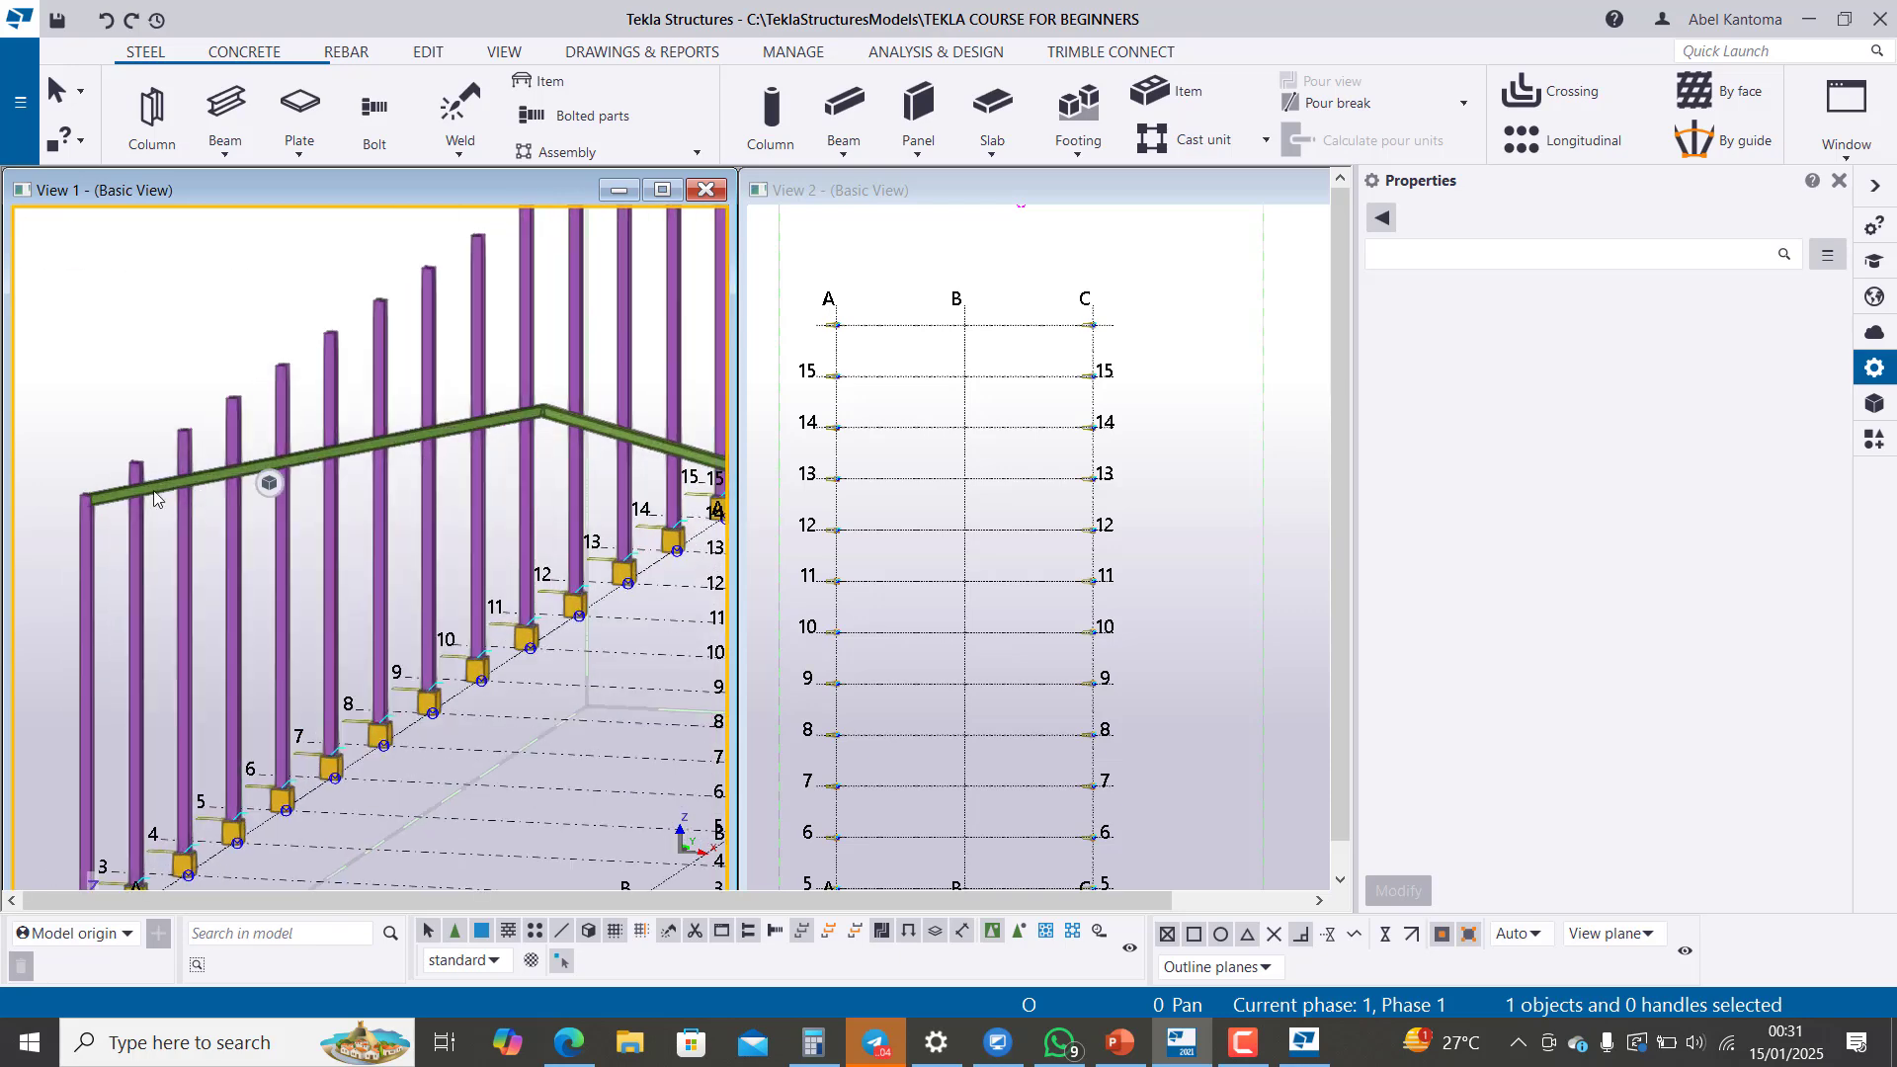
pyautogui.scroll(-5, 126, 528)
pyautogui.scroll(3, 330, 481)
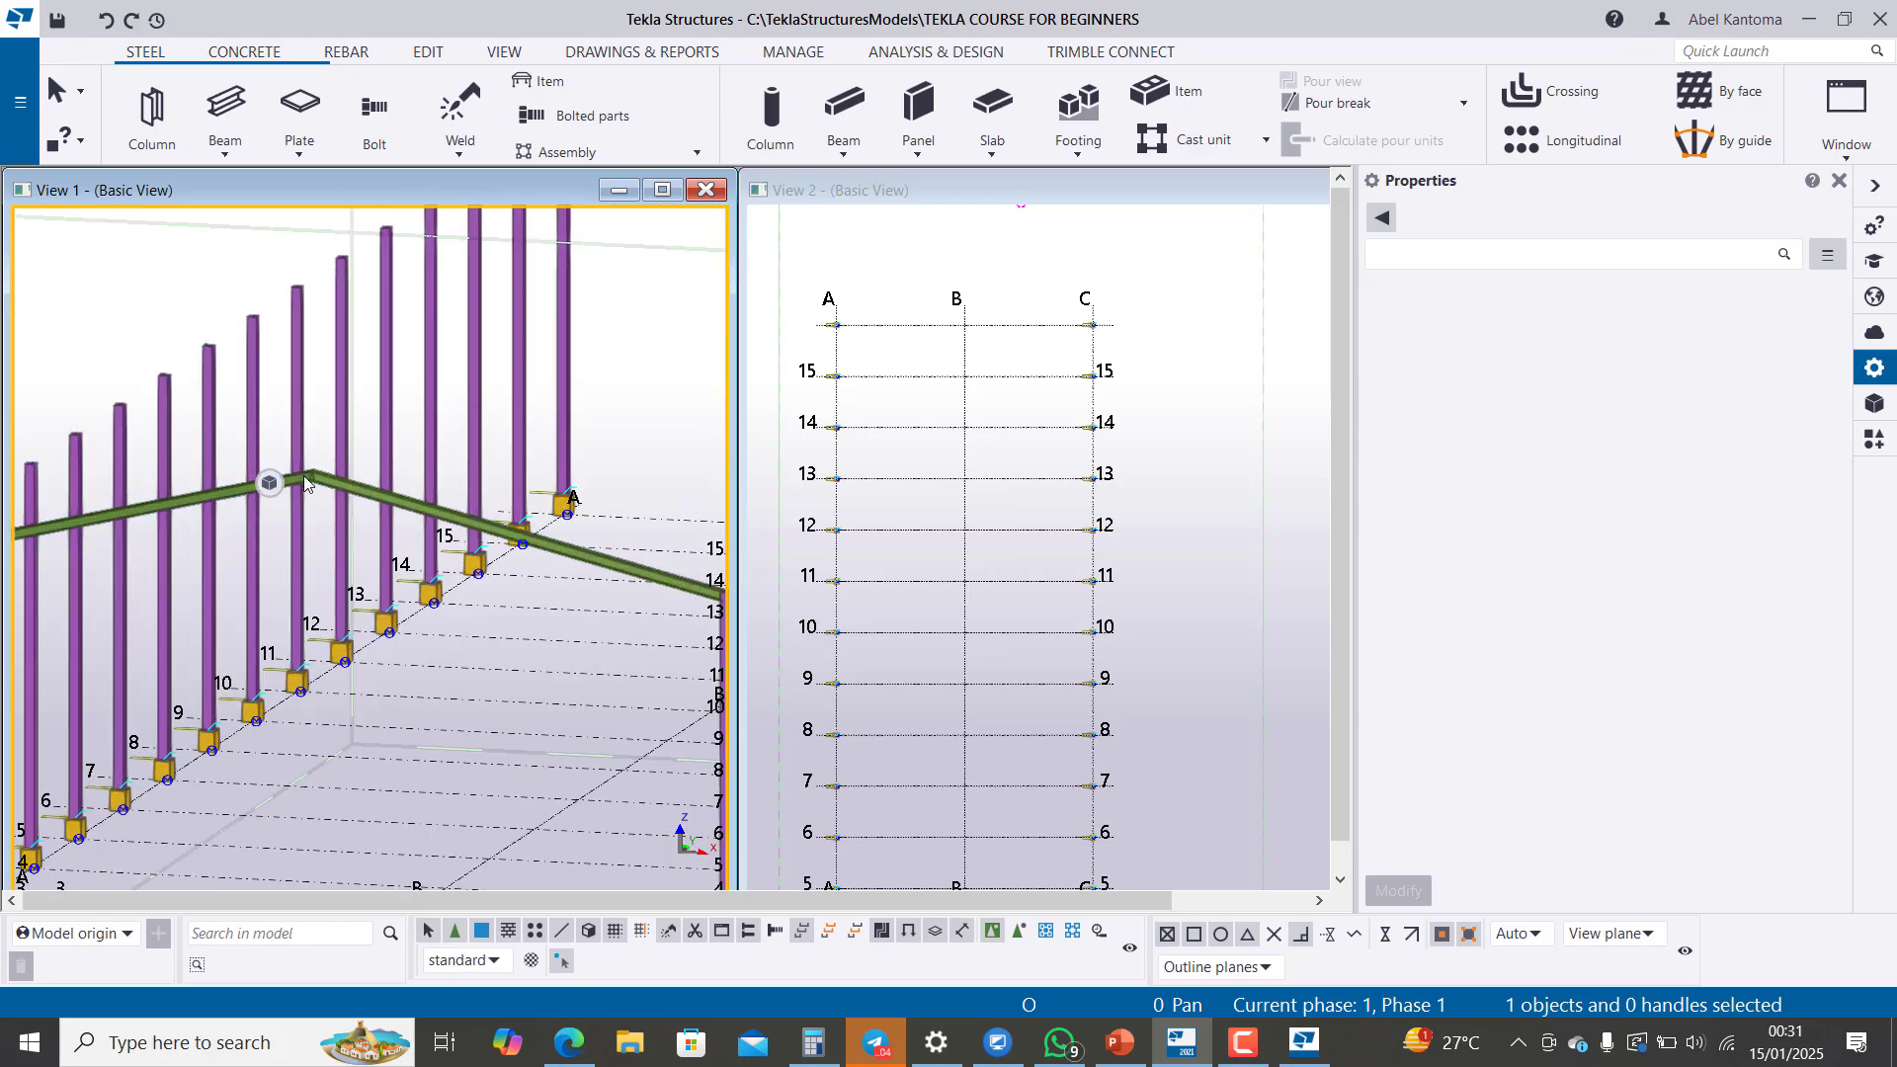
pyautogui.click(304, 476)
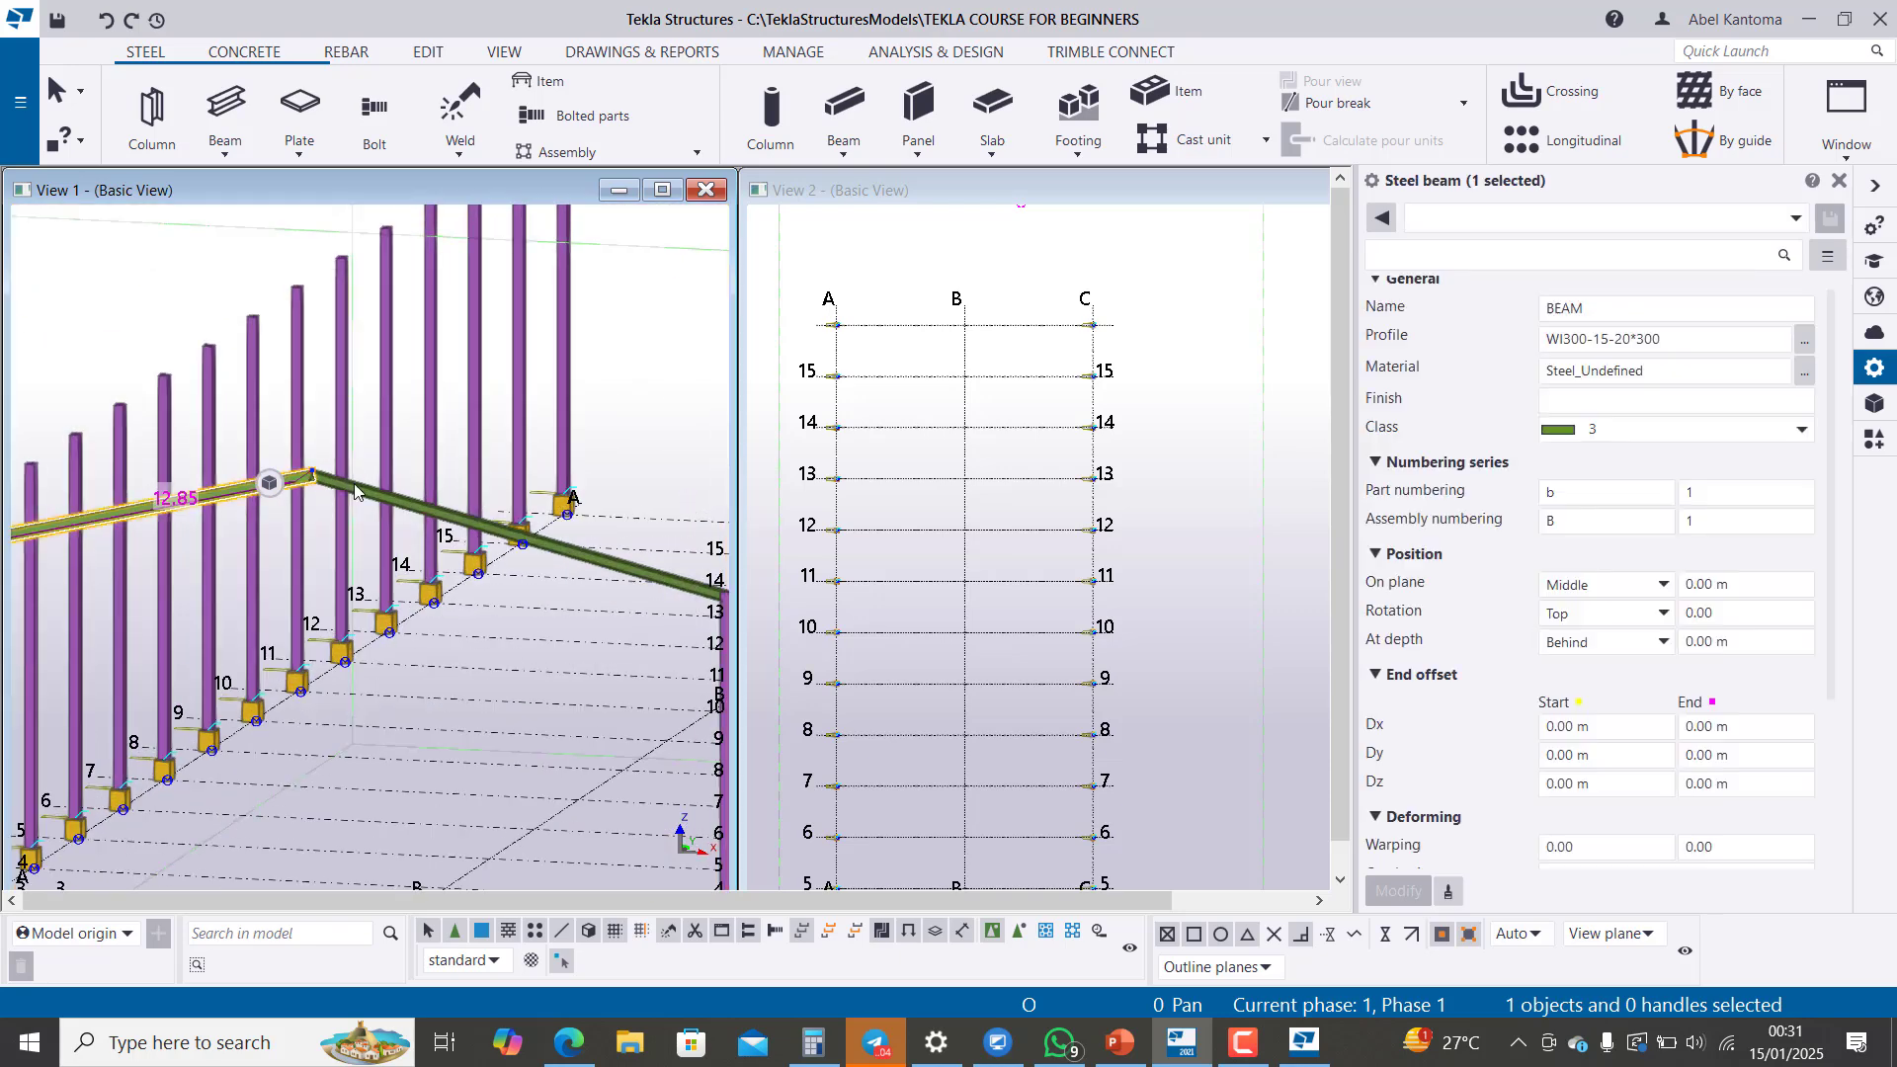
pyautogui.keyDown('ctrl'); pyautogui.click(522, 553); pyautogui.keyUp('ctrl')
pyautogui.keyDown('ctrl'); pyautogui.click(516, 533); pyautogui.keyUp('ctrl')
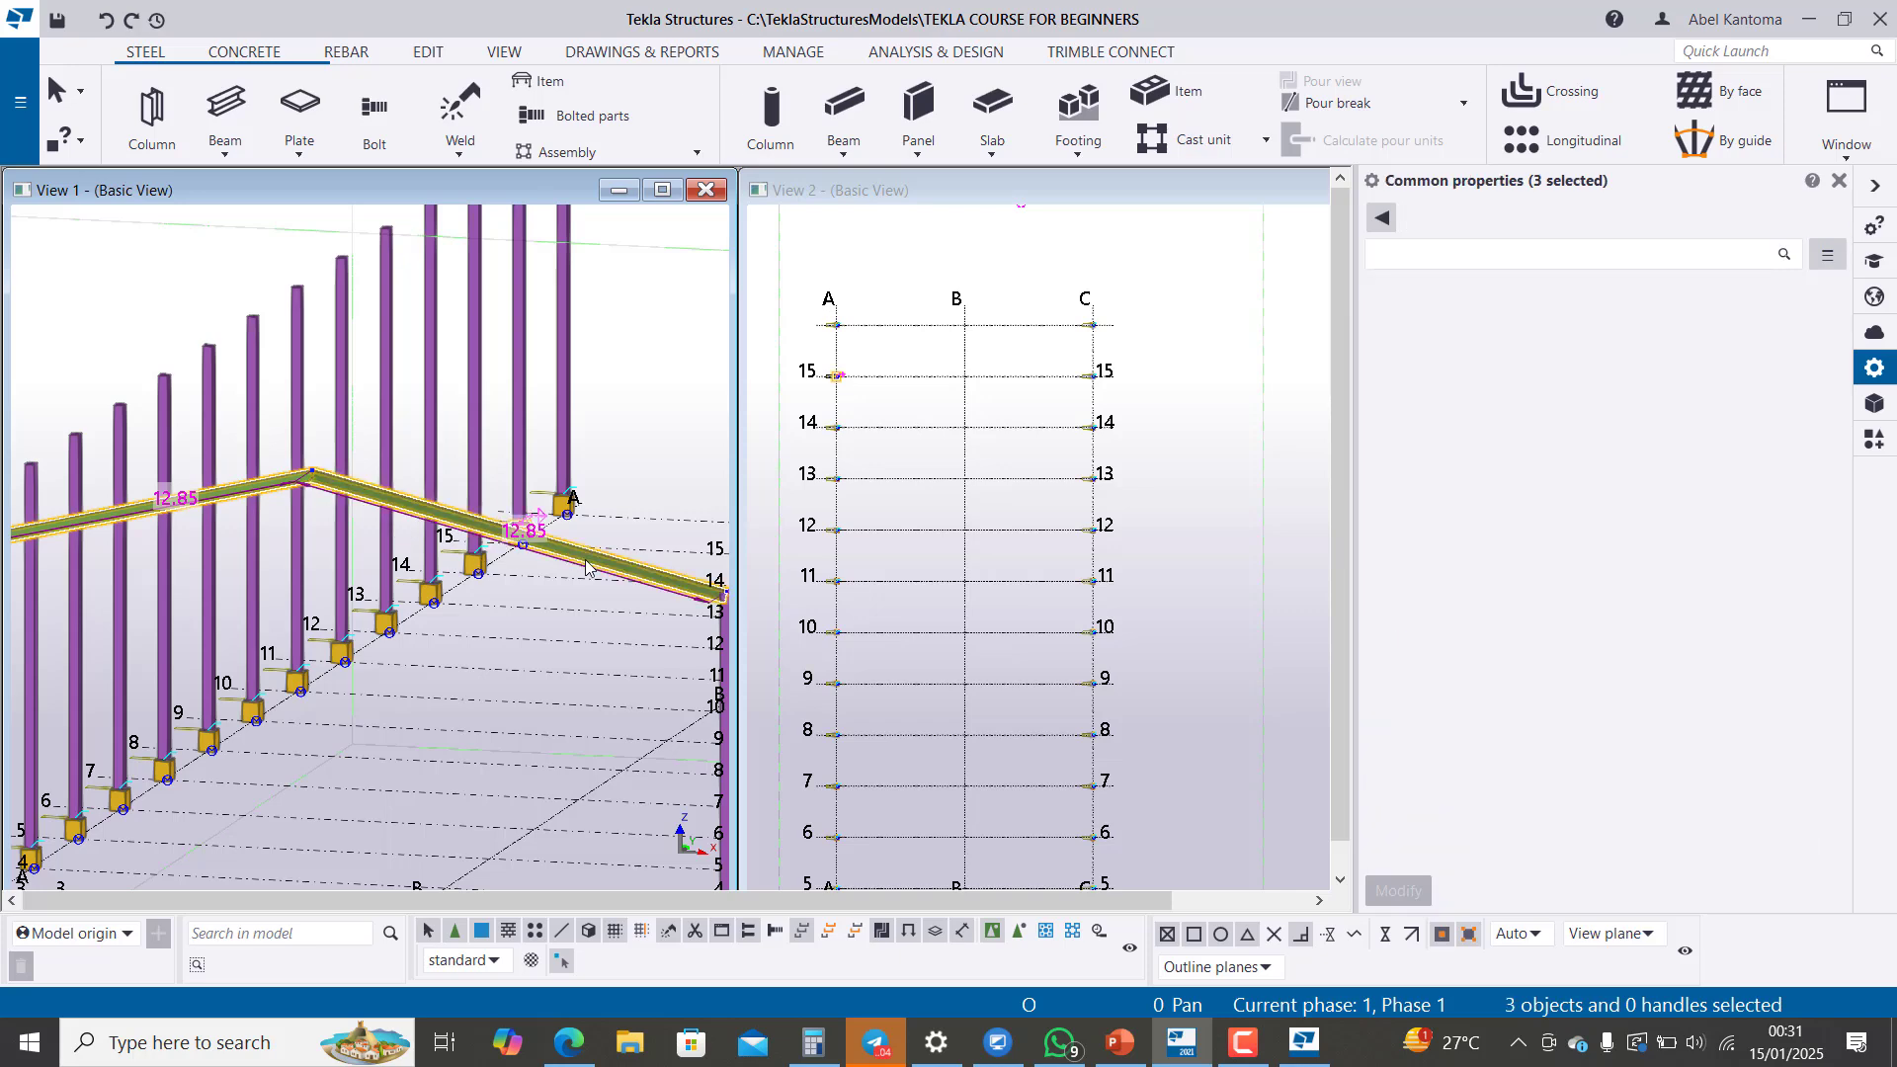
pyautogui.scroll(-2, 494, 558)
pyautogui.scroll(1, 553, 583)
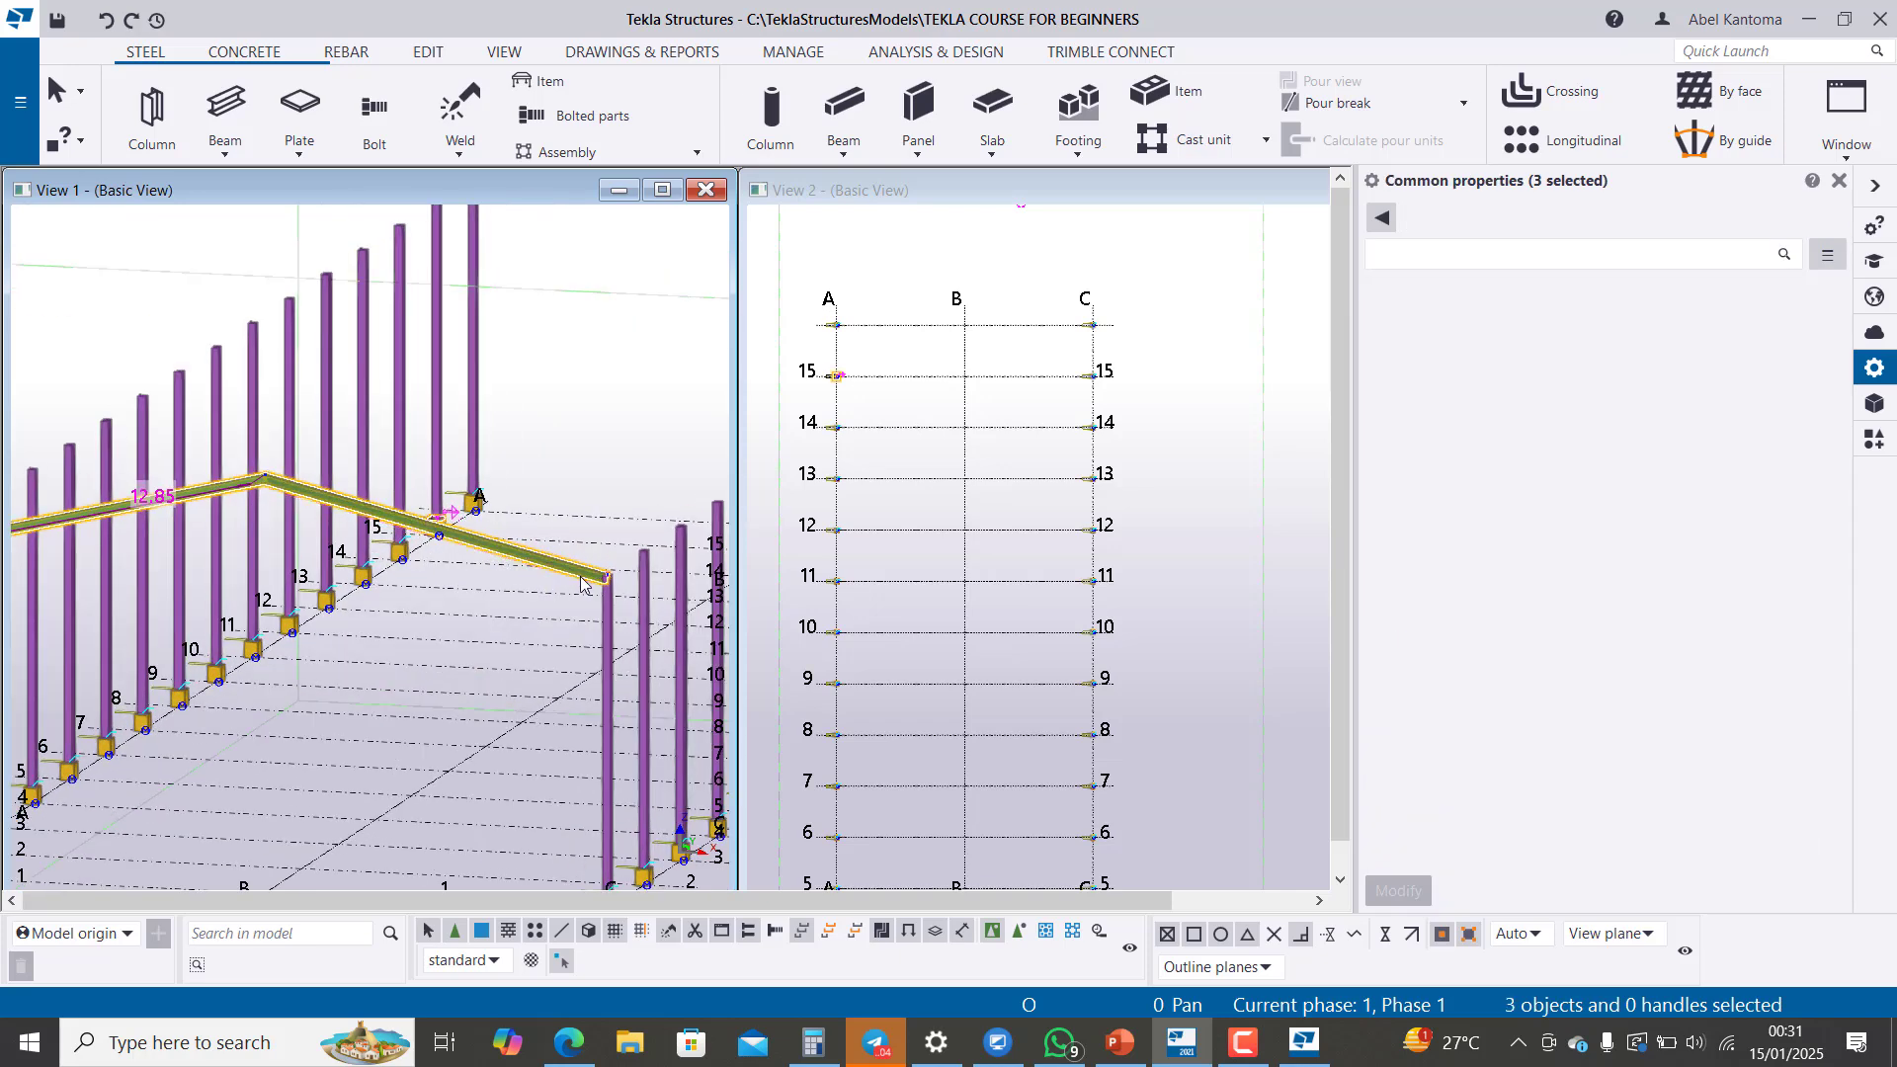
pyautogui.rightClick(580, 576)
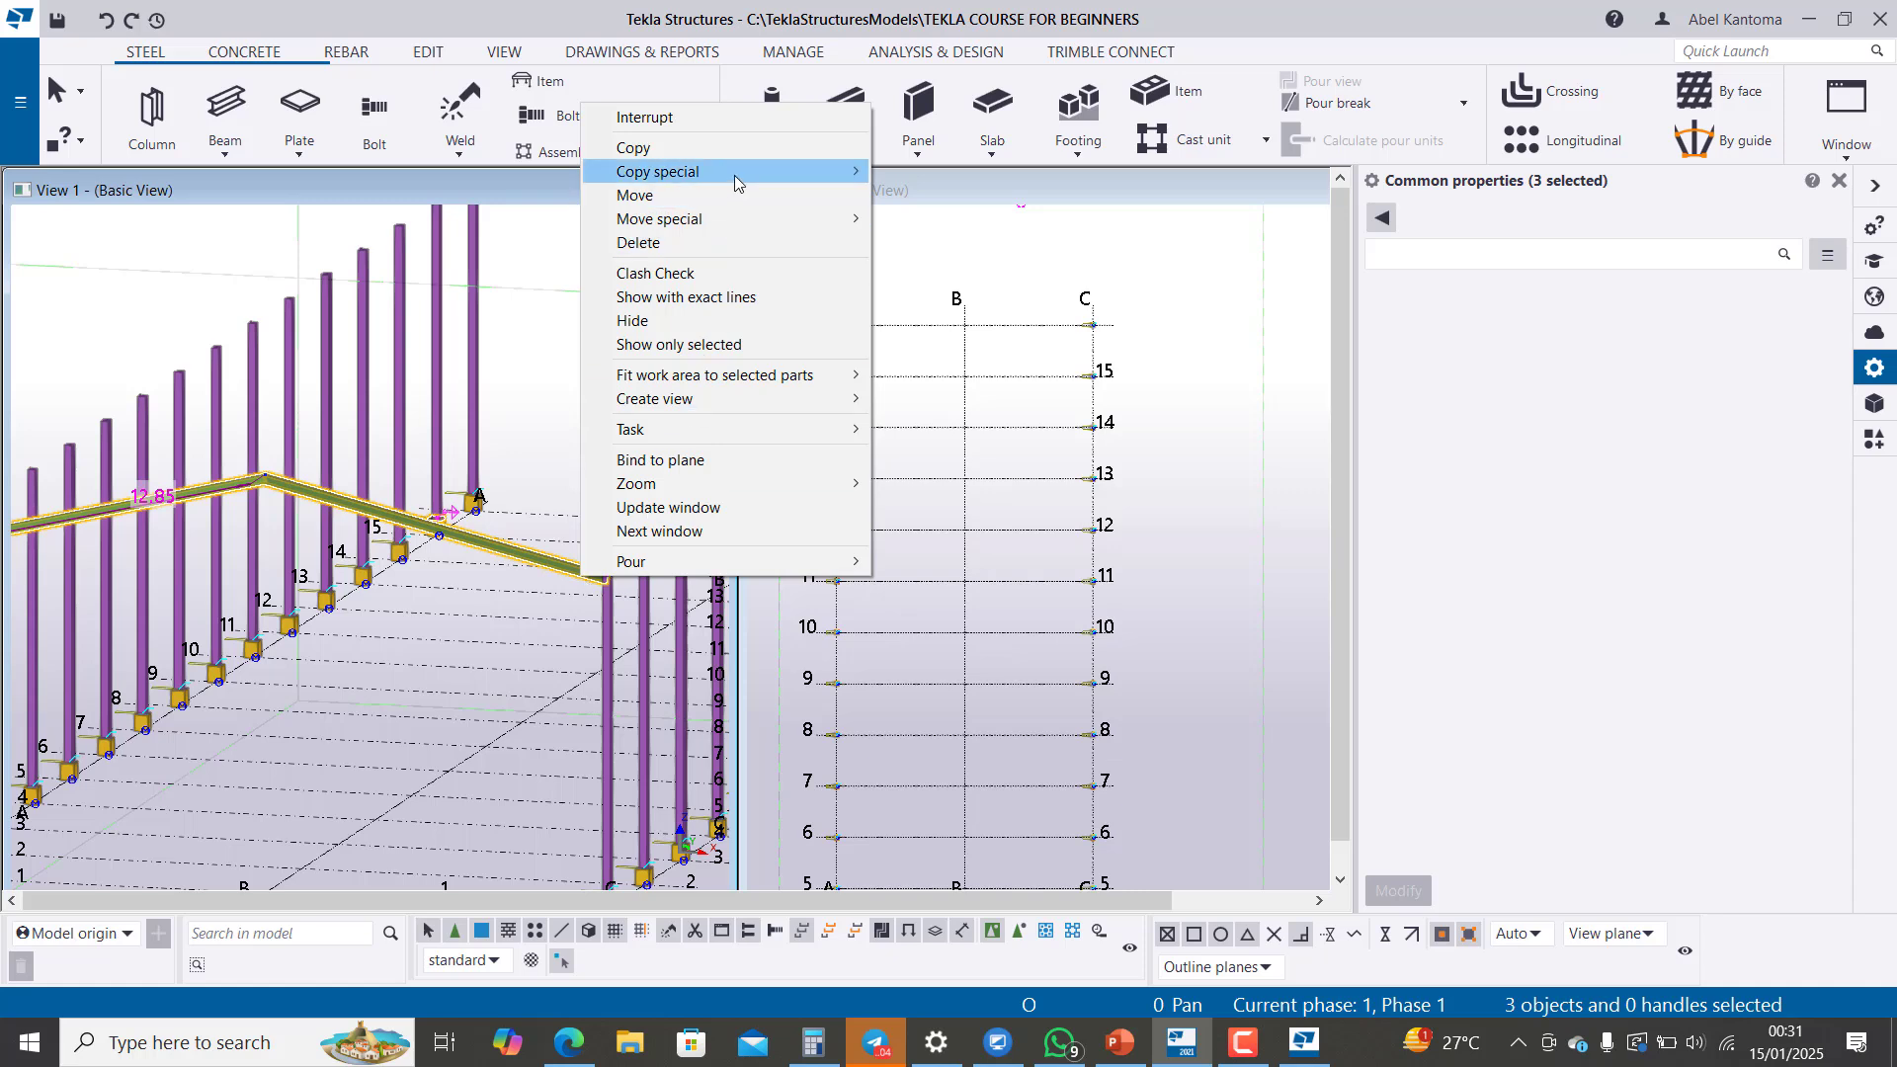
pyautogui.moveTo(734, 180)
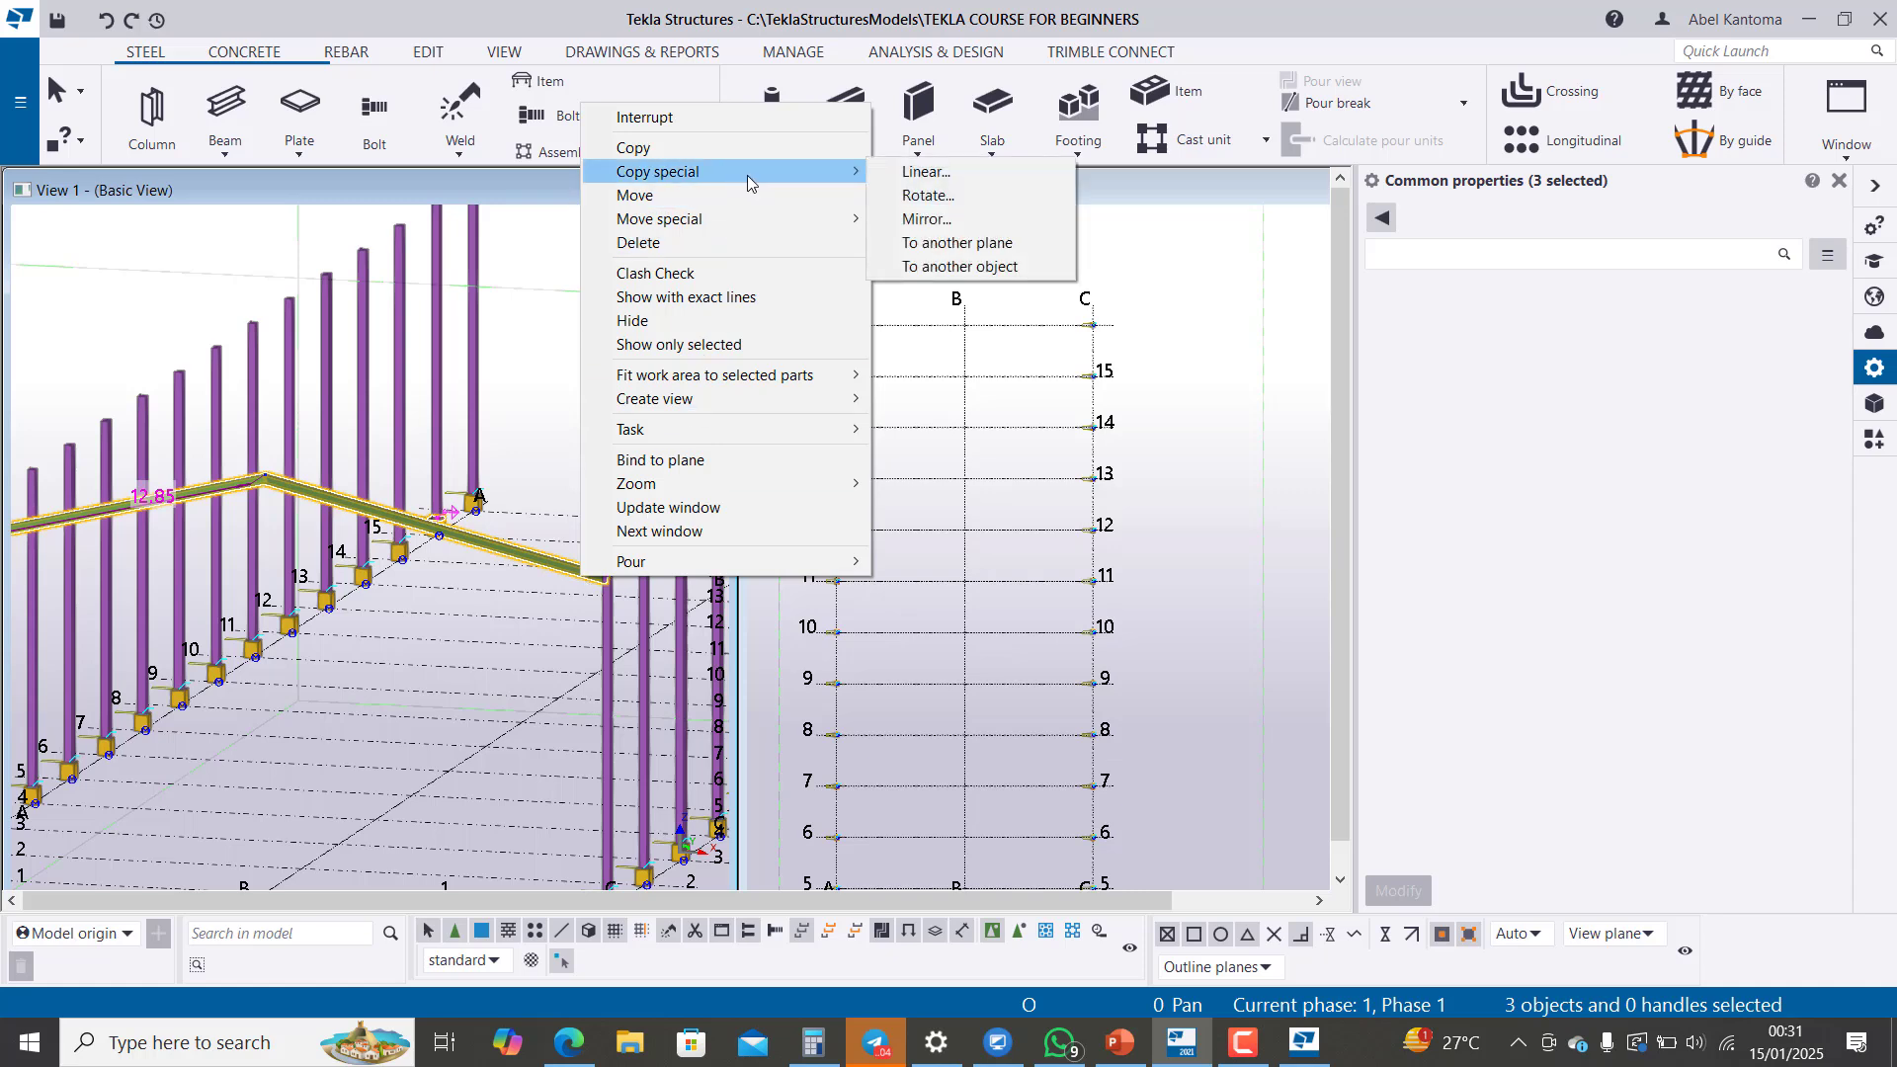
pyautogui.click(939, 172)
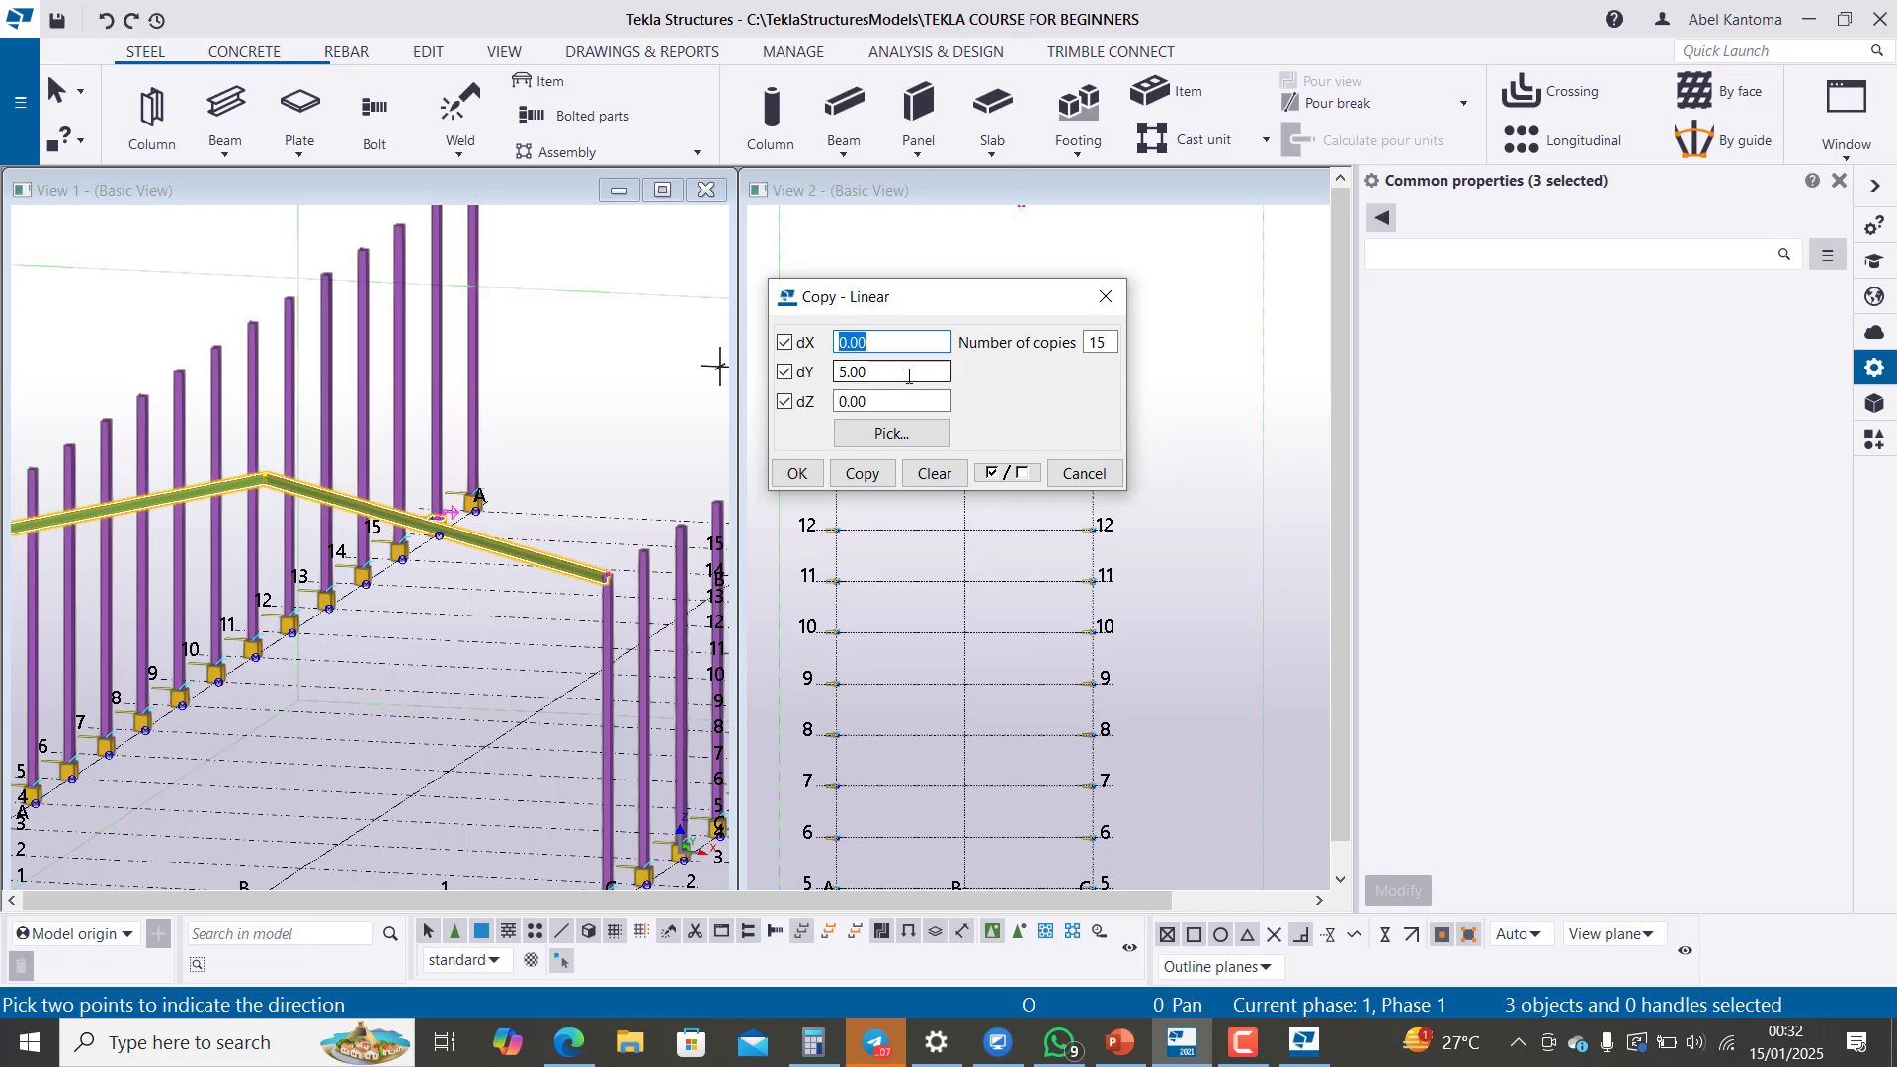
pyautogui.click(865, 475)
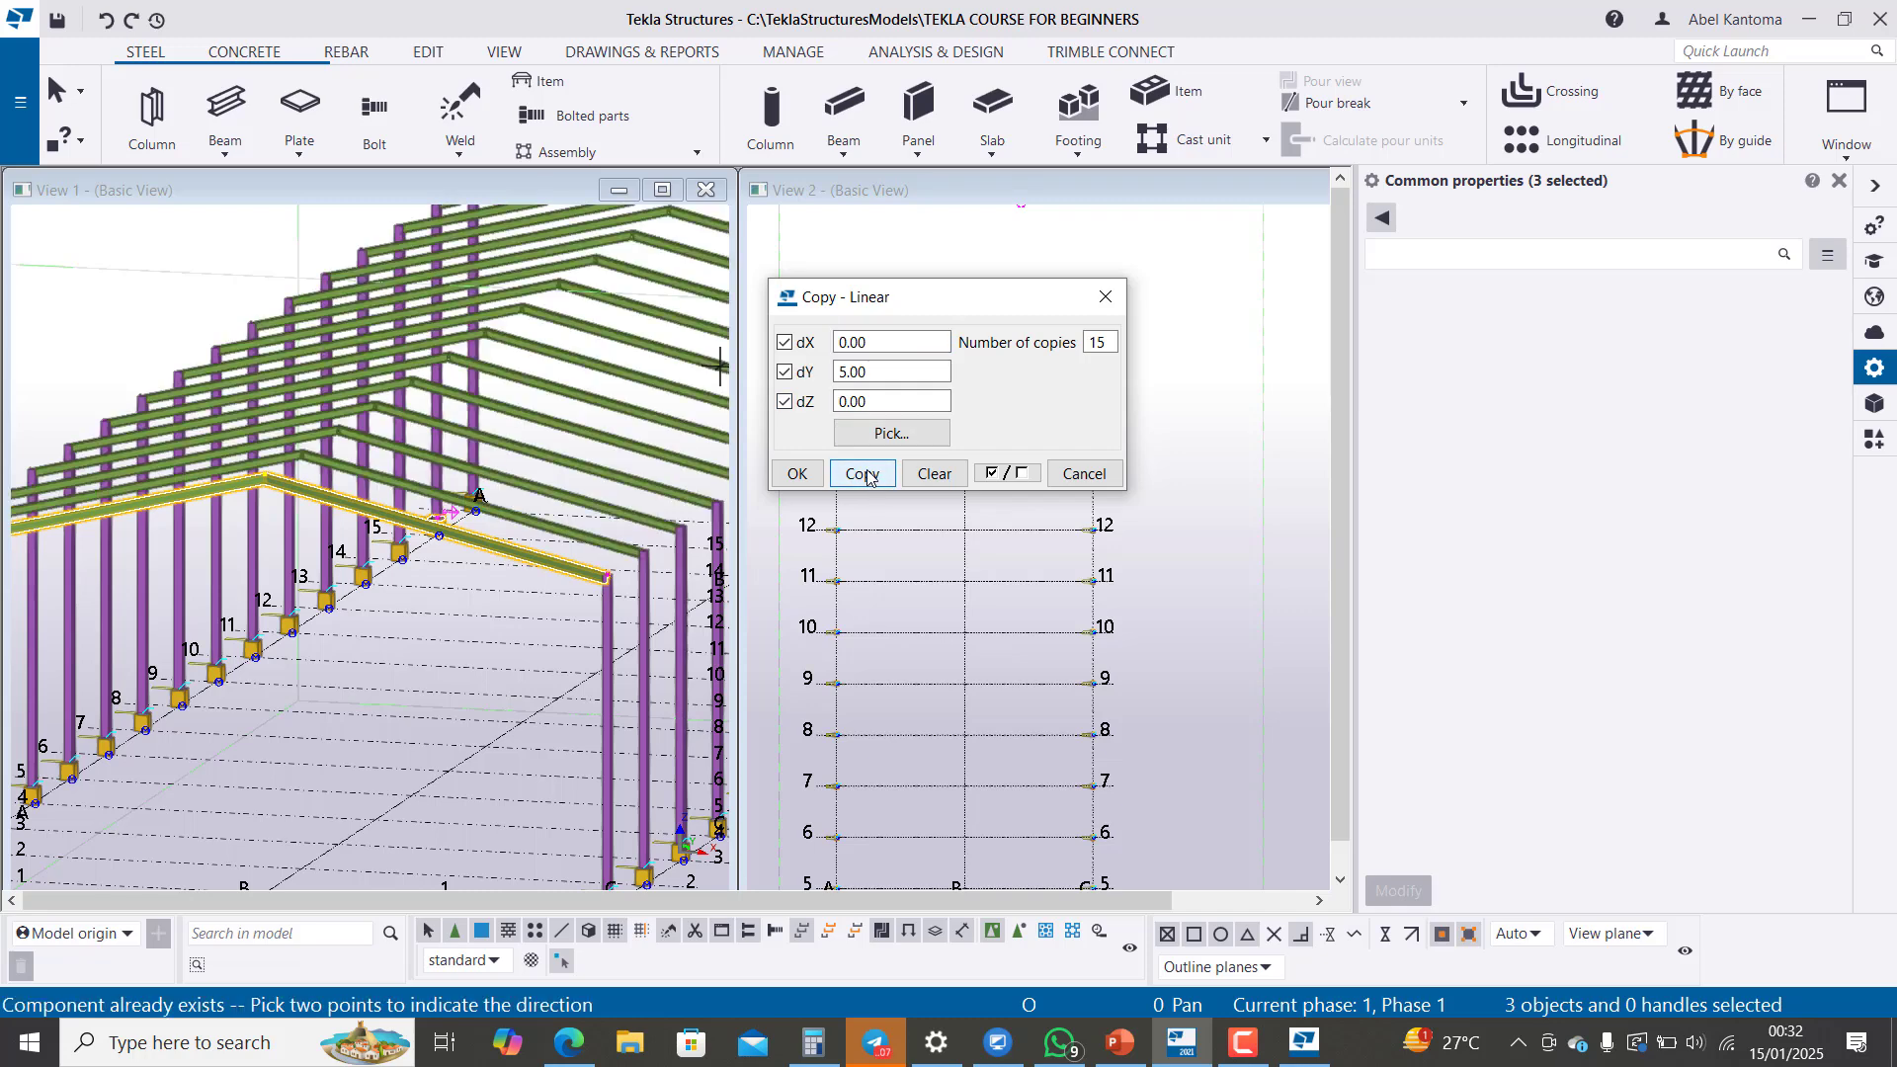
pyautogui.click(1105, 296)
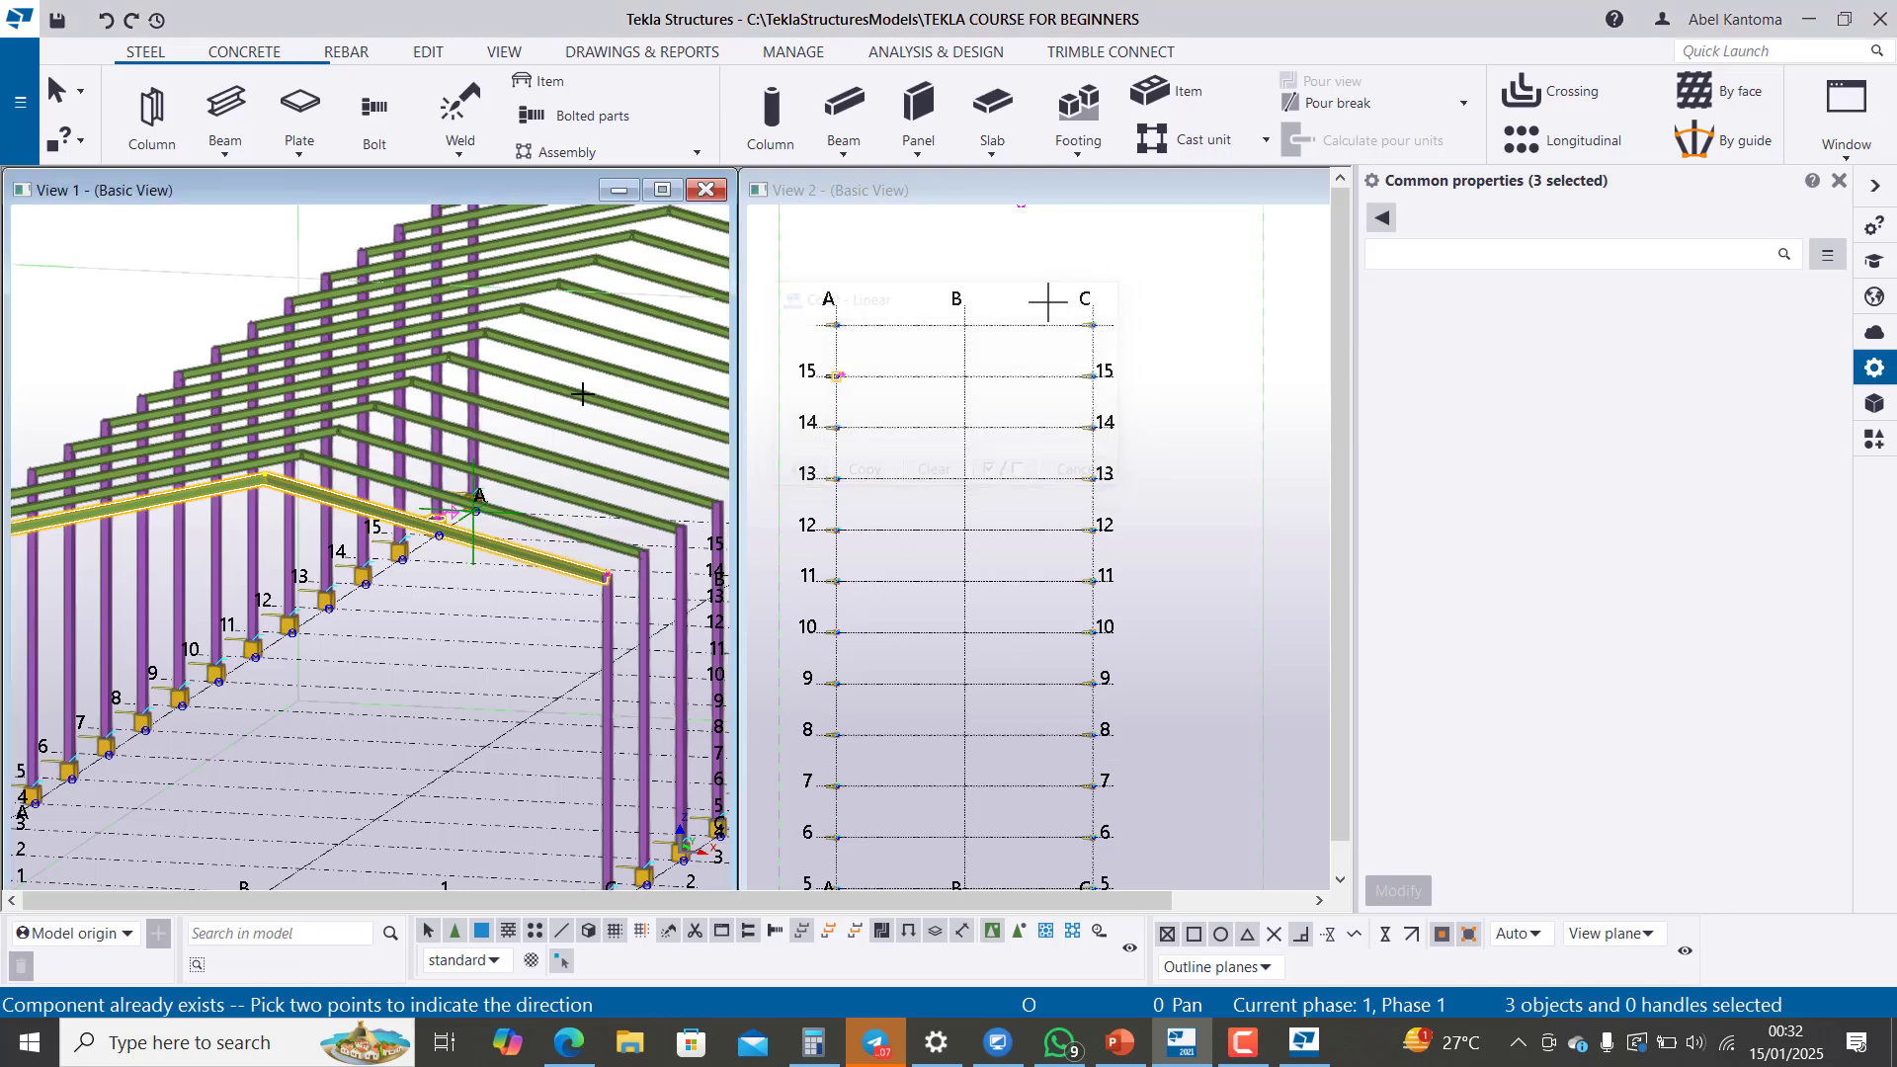
# Step: Inspect the copied rafters in the 3D view, checking the grid 1 joints at both eaves and at the apex
pyautogui.scroll(-5, 396, 548)
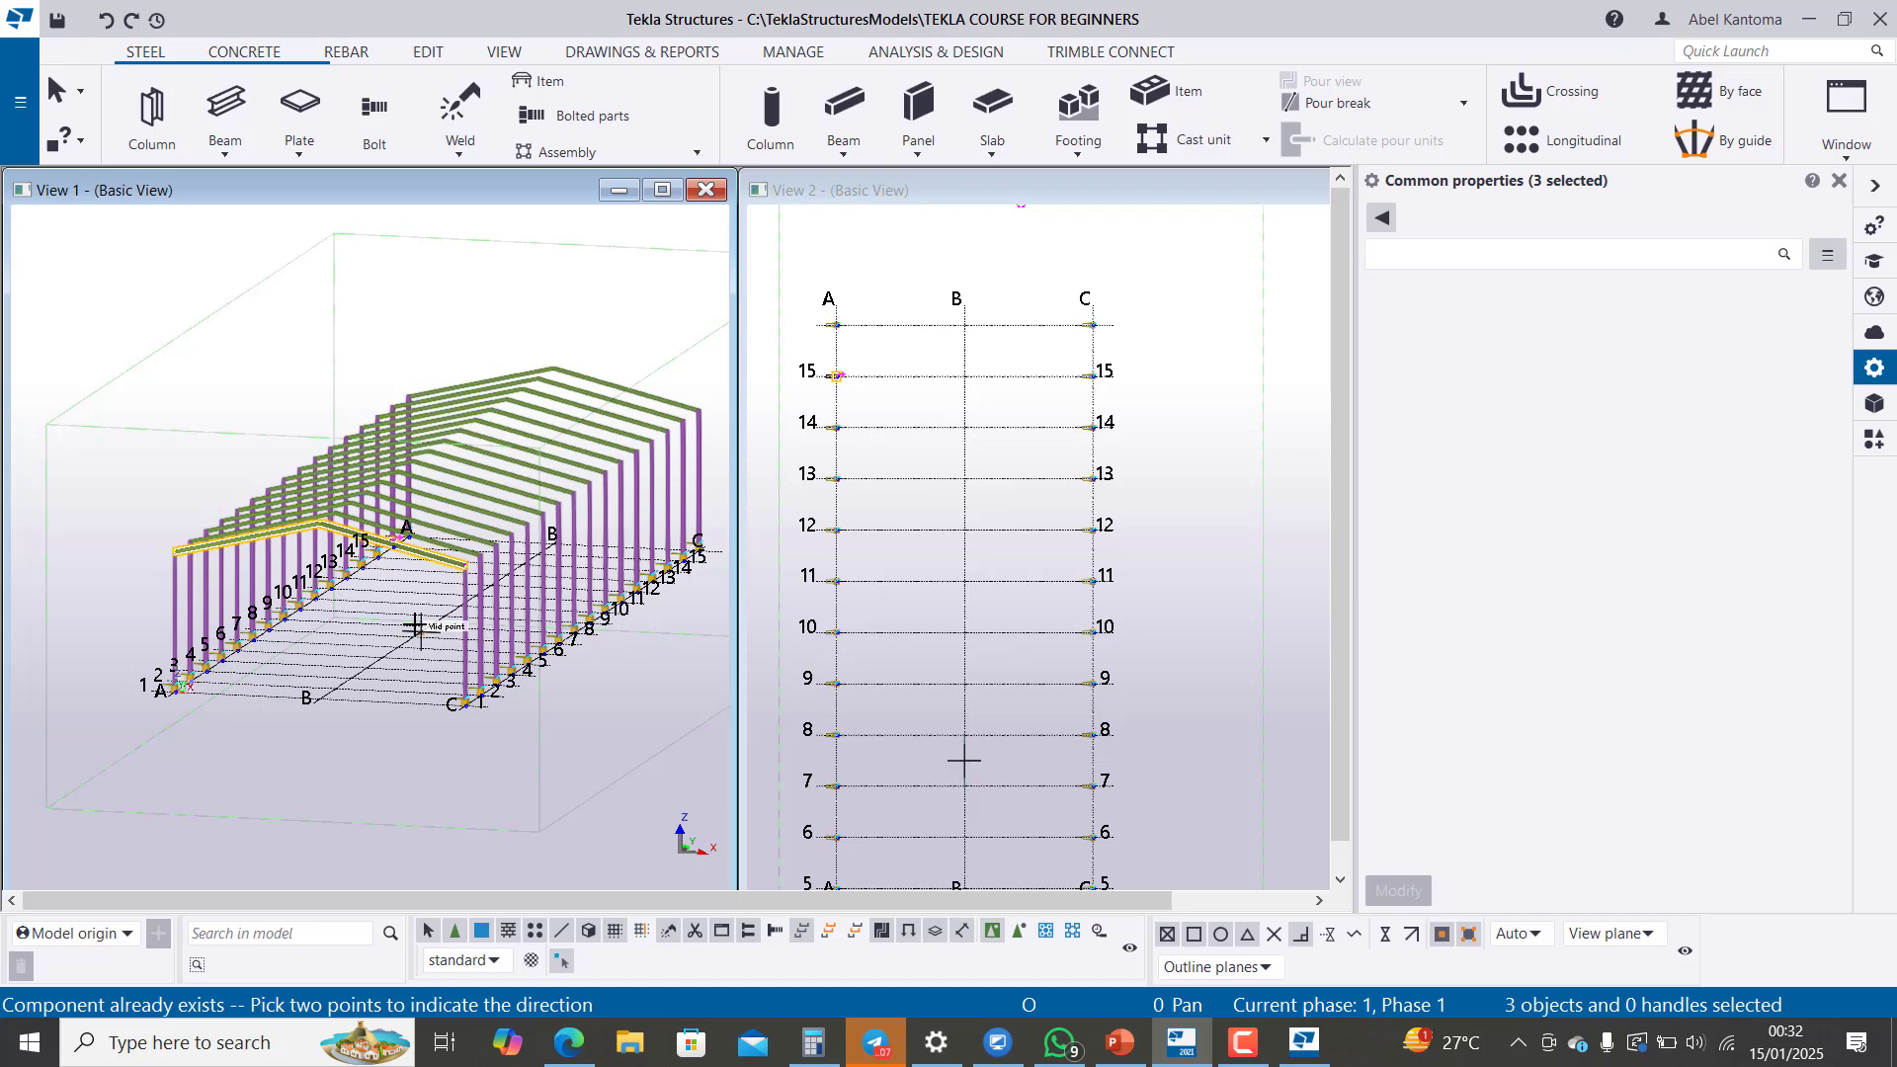
pyautogui.scroll(2, 271, 504)
pyautogui.scroll(4, 194, 566)
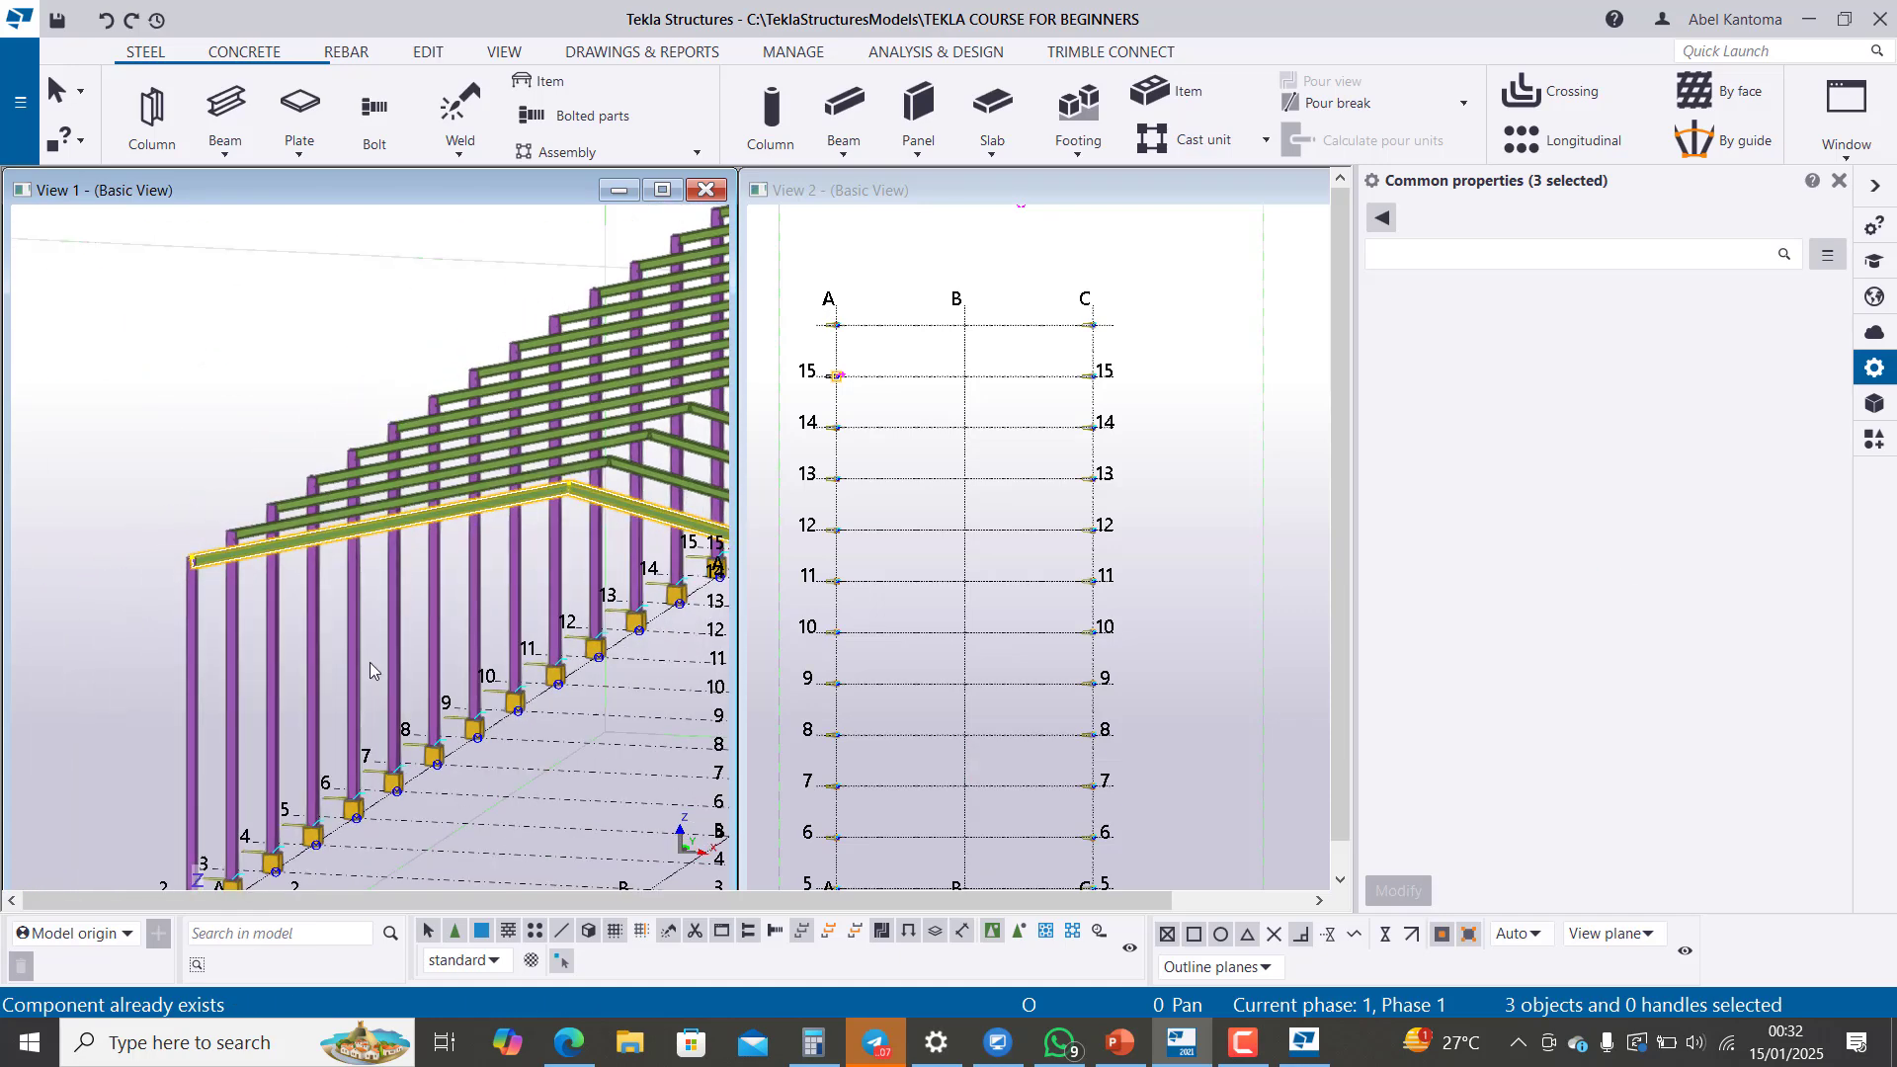
pyautogui.scroll(3, 178, 605)
pyautogui.scroll(5, 222, 538)
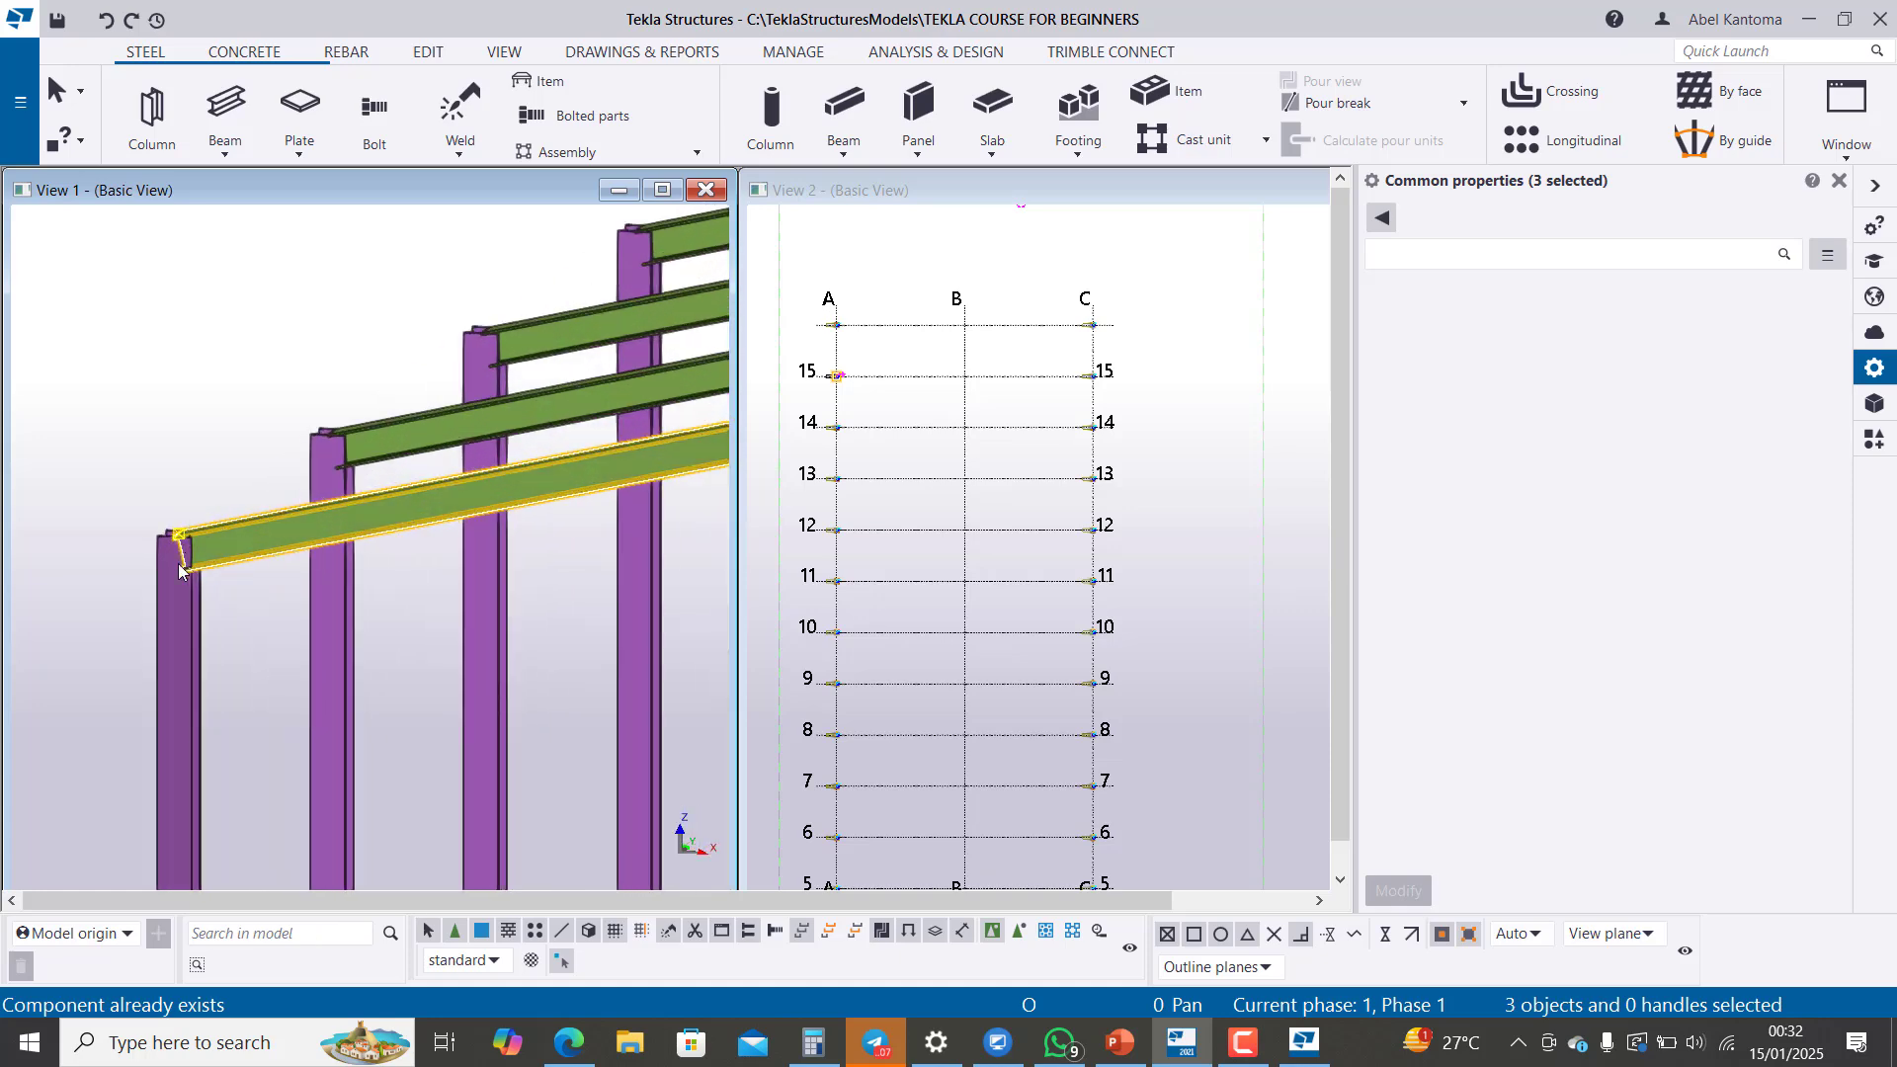
pyautogui.scroll(-2, 259, 482)
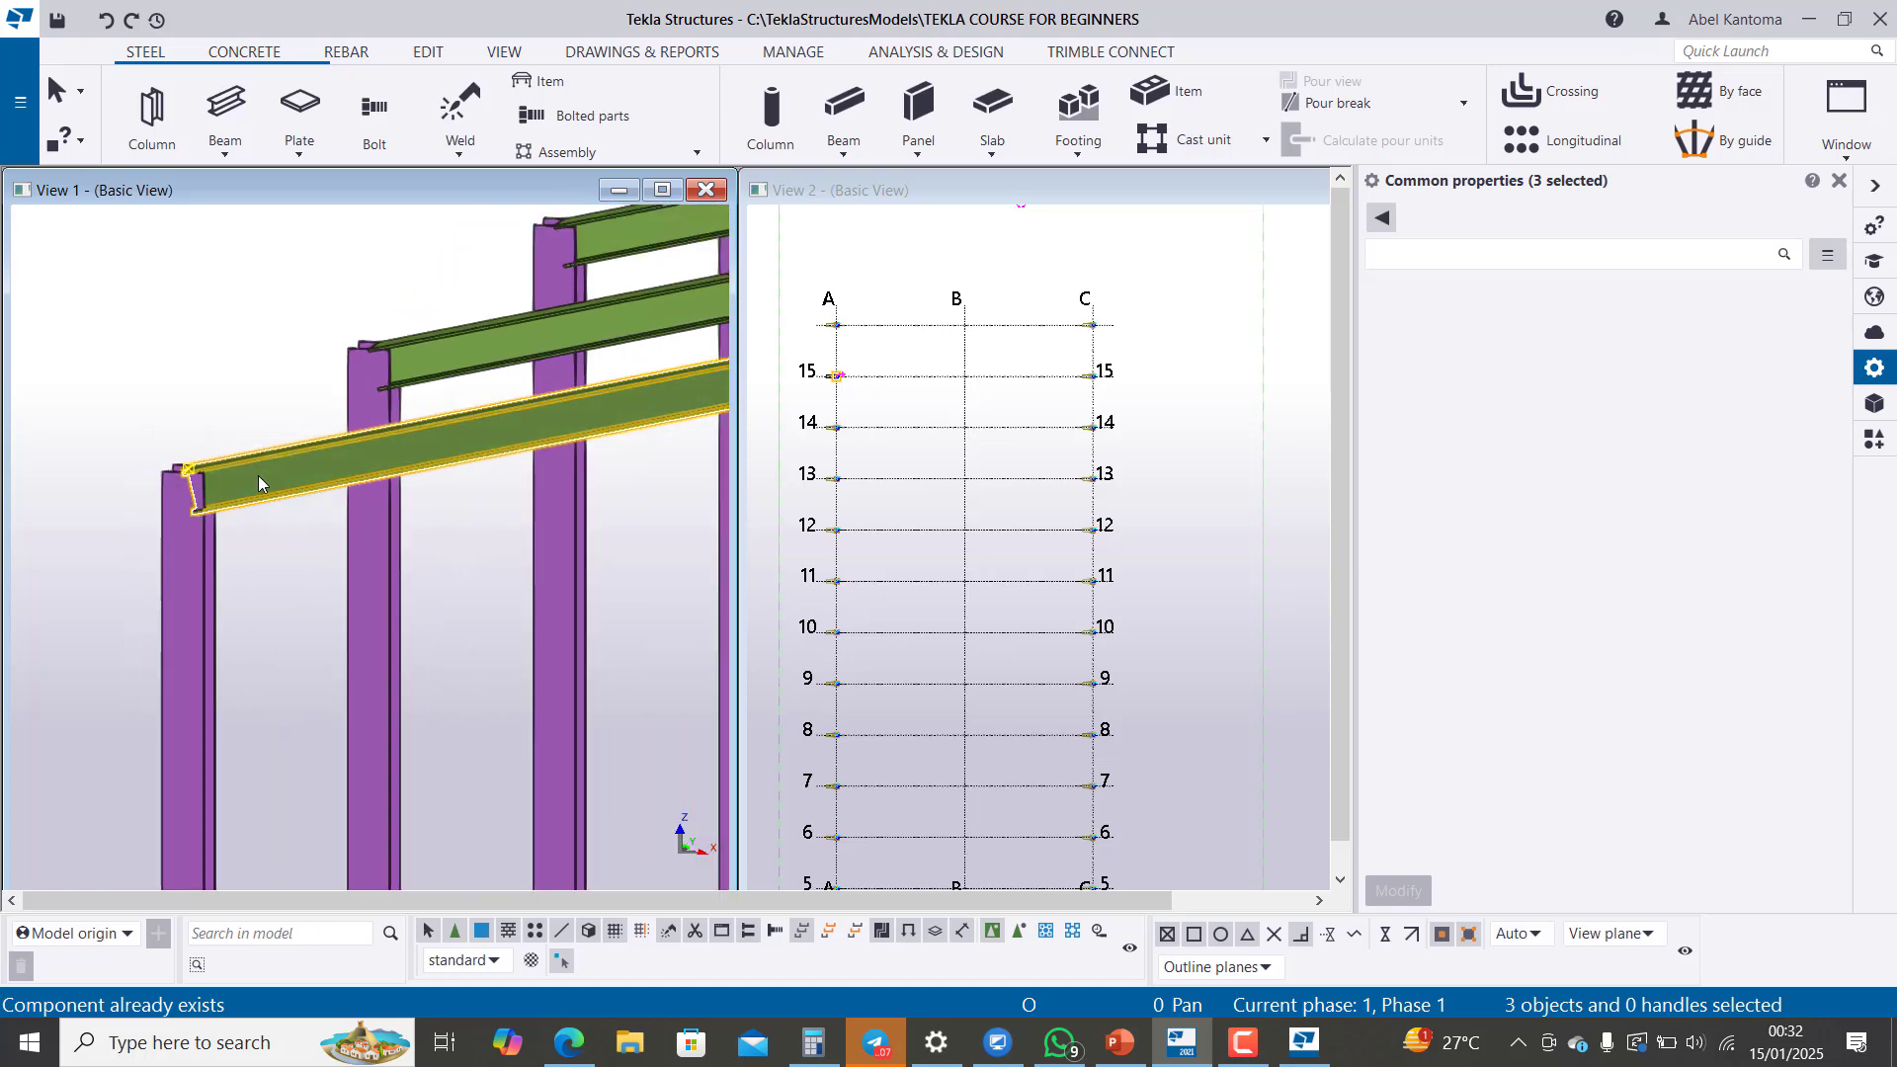
pyautogui.scroll(-2, 230, 483)
pyautogui.scroll(2, 197, 503)
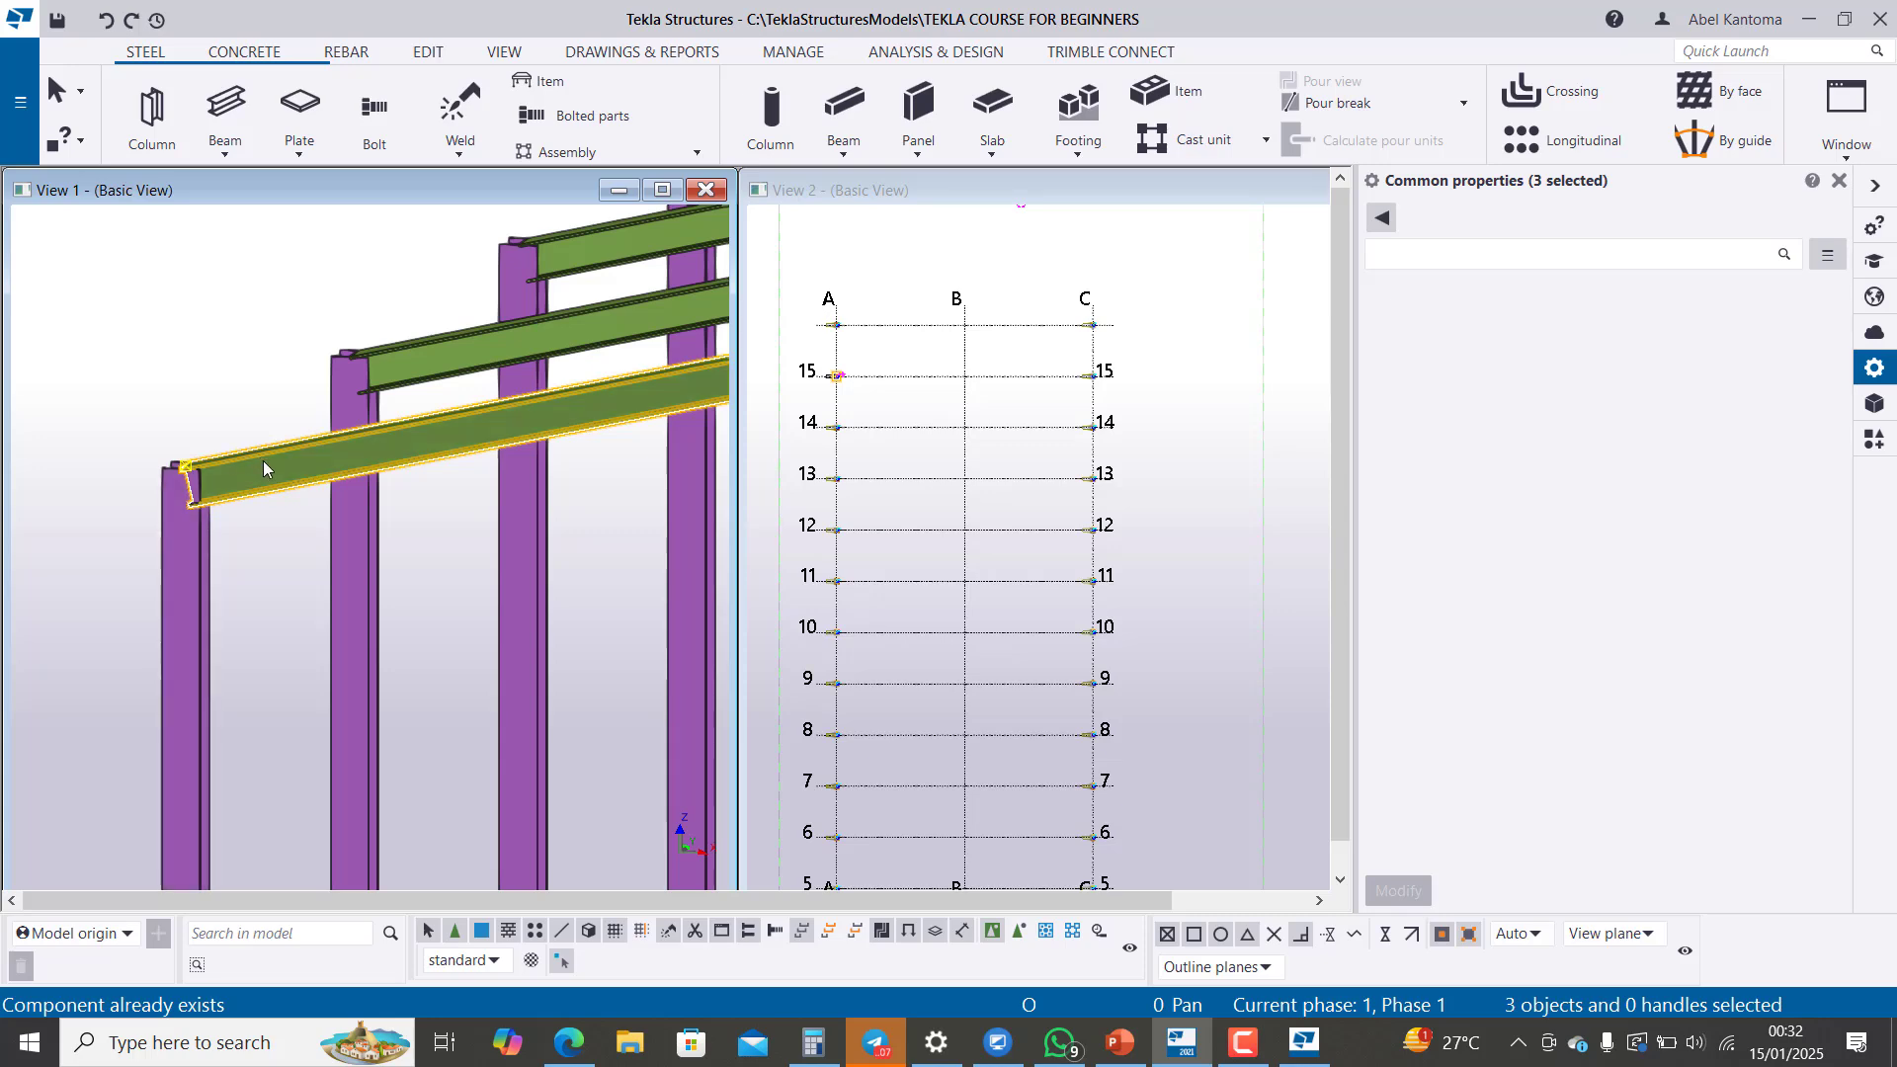
pyautogui.scroll(-2, 92, 527)
pyautogui.scroll(-3, 99, 534)
pyautogui.scroll(2, 576, 423)
pyautogui.scroll(2, 454, 476)
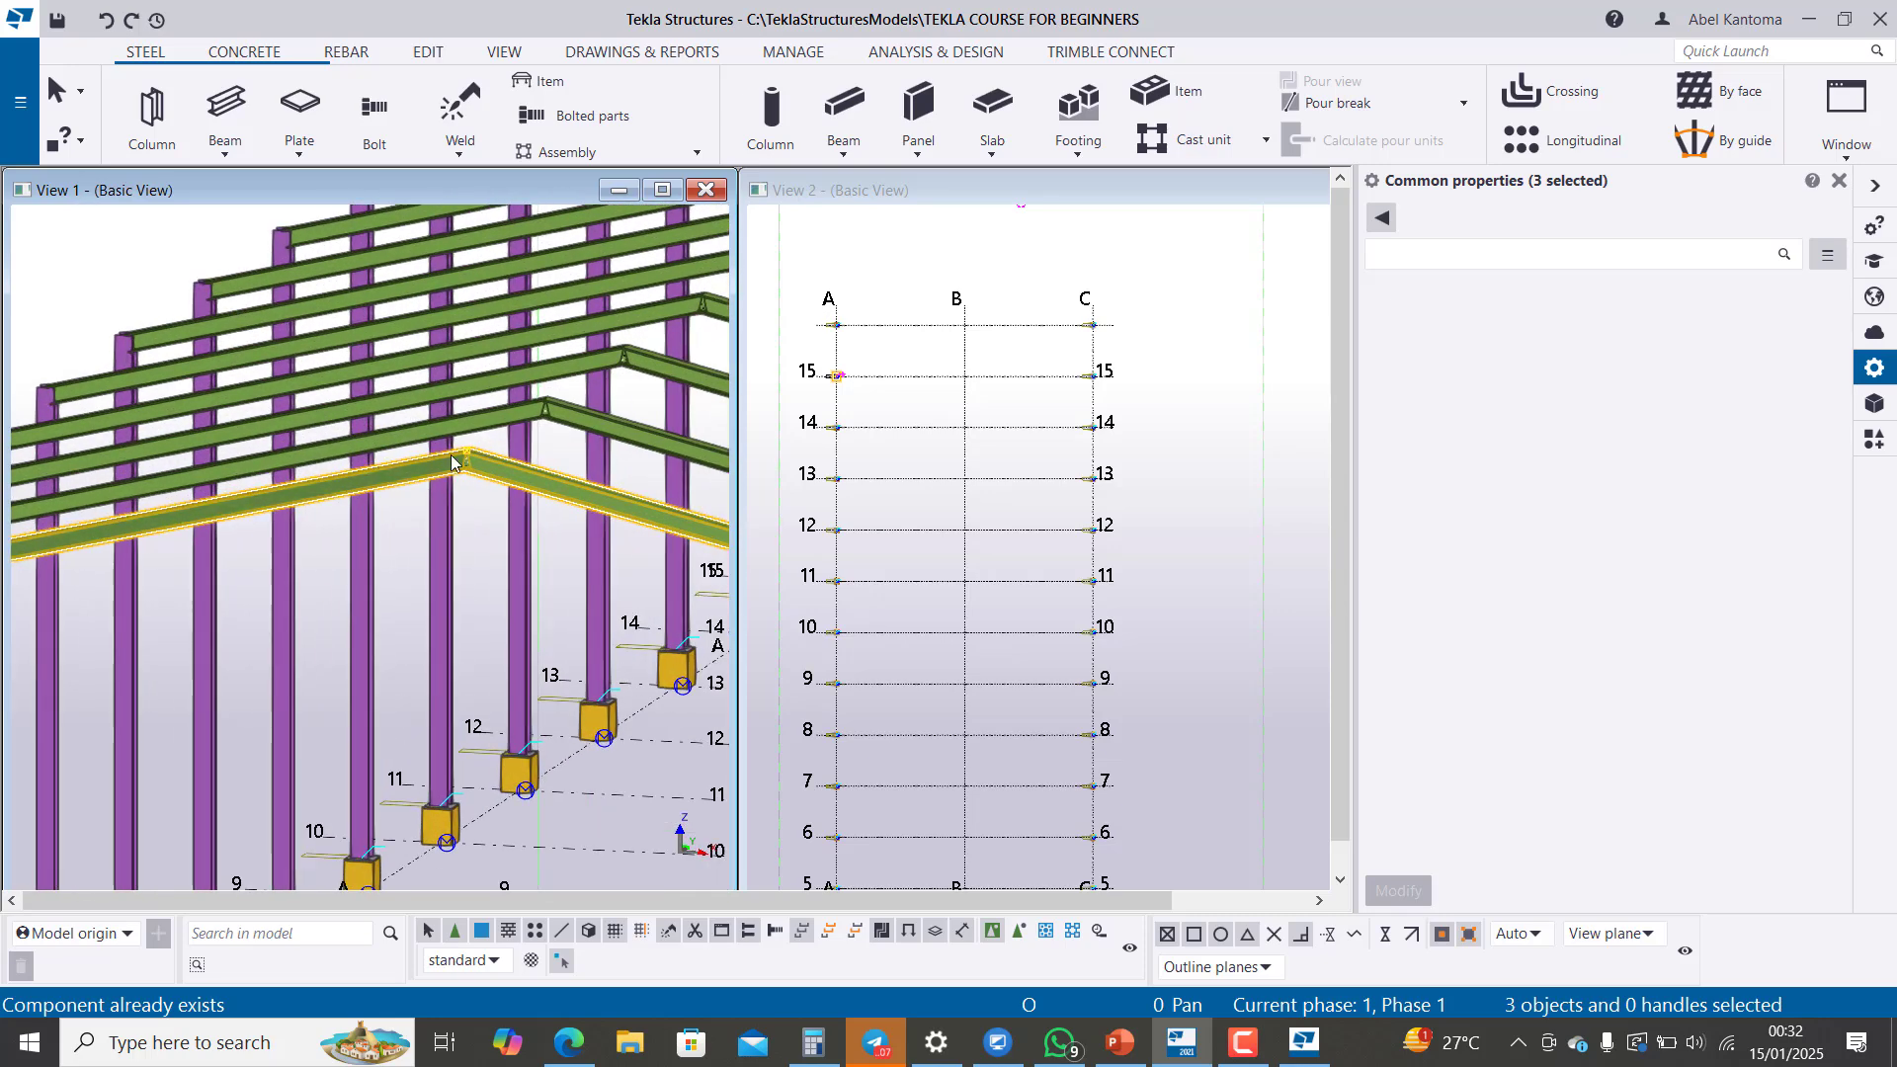
pyautogui.scroll(-4, 489, 482)
pyautogui.scroll(4, 682, 560)
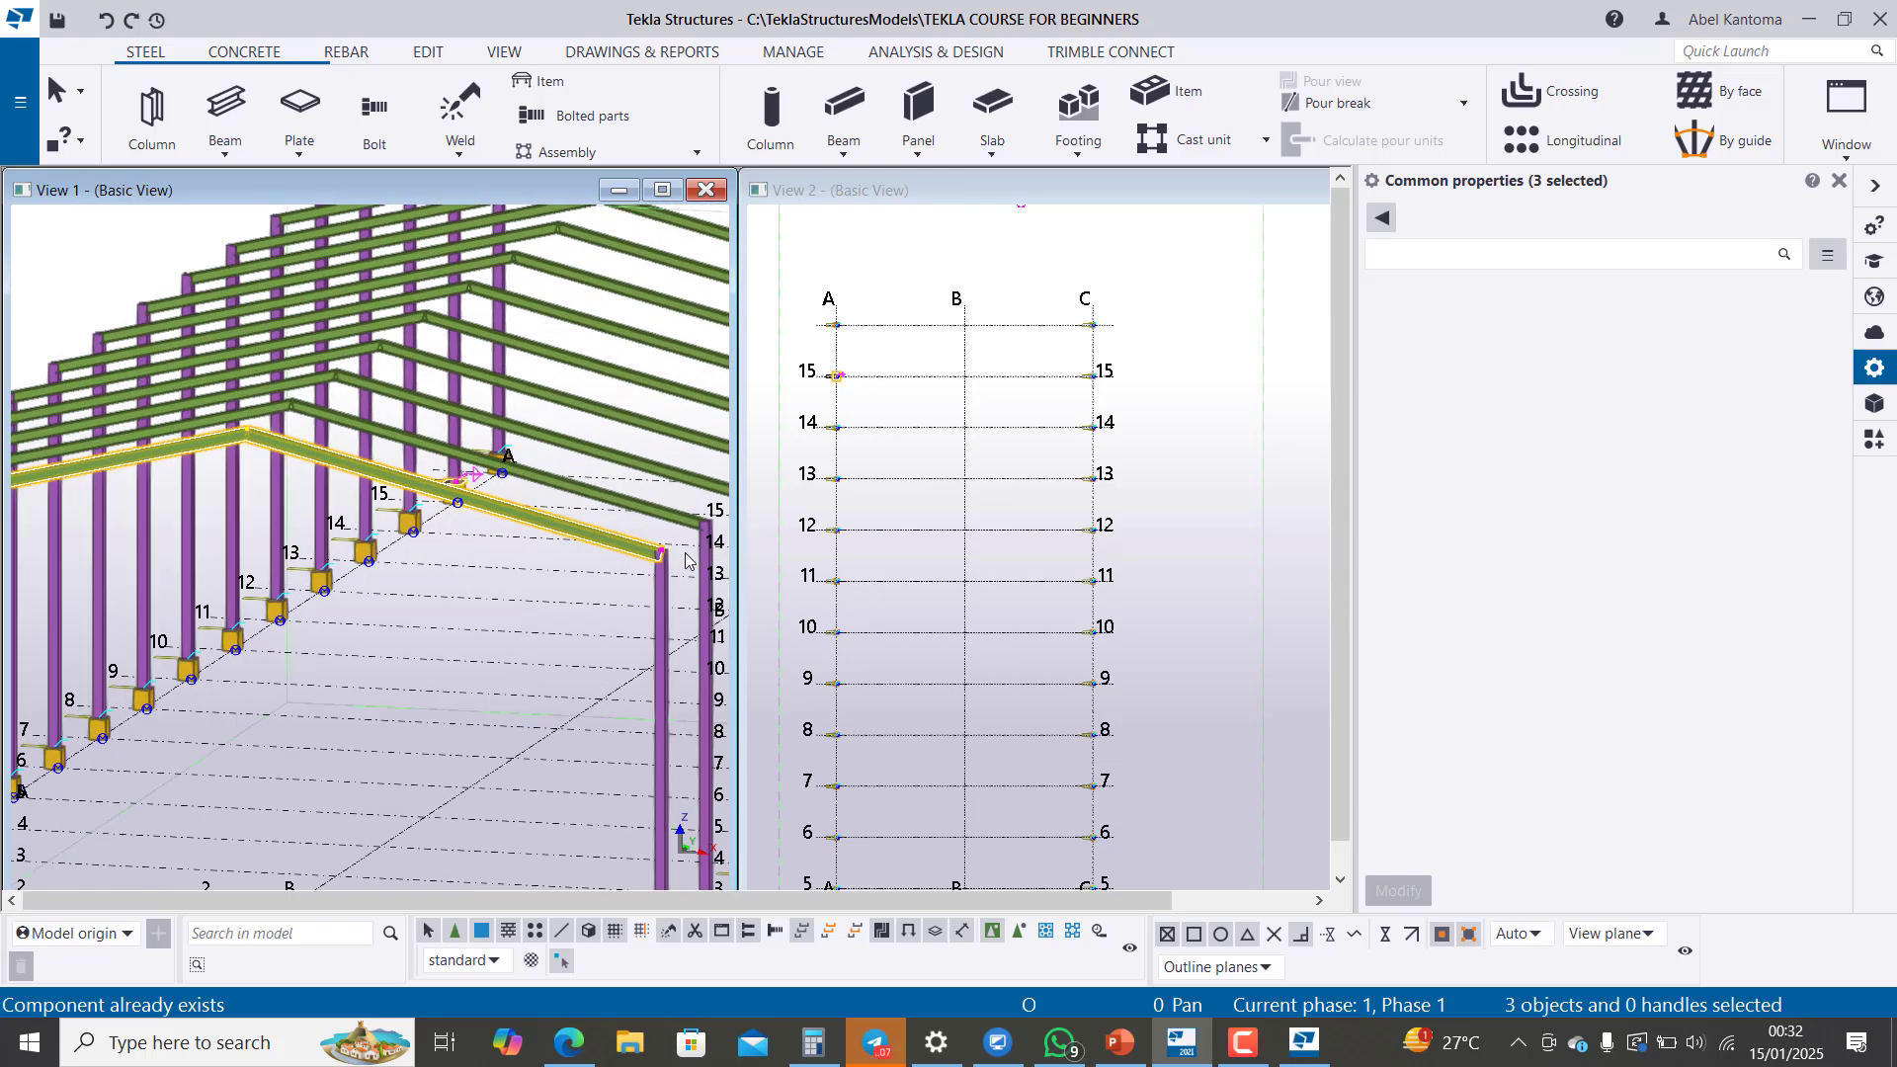
pyautogui.scroll(1, 659, 578)
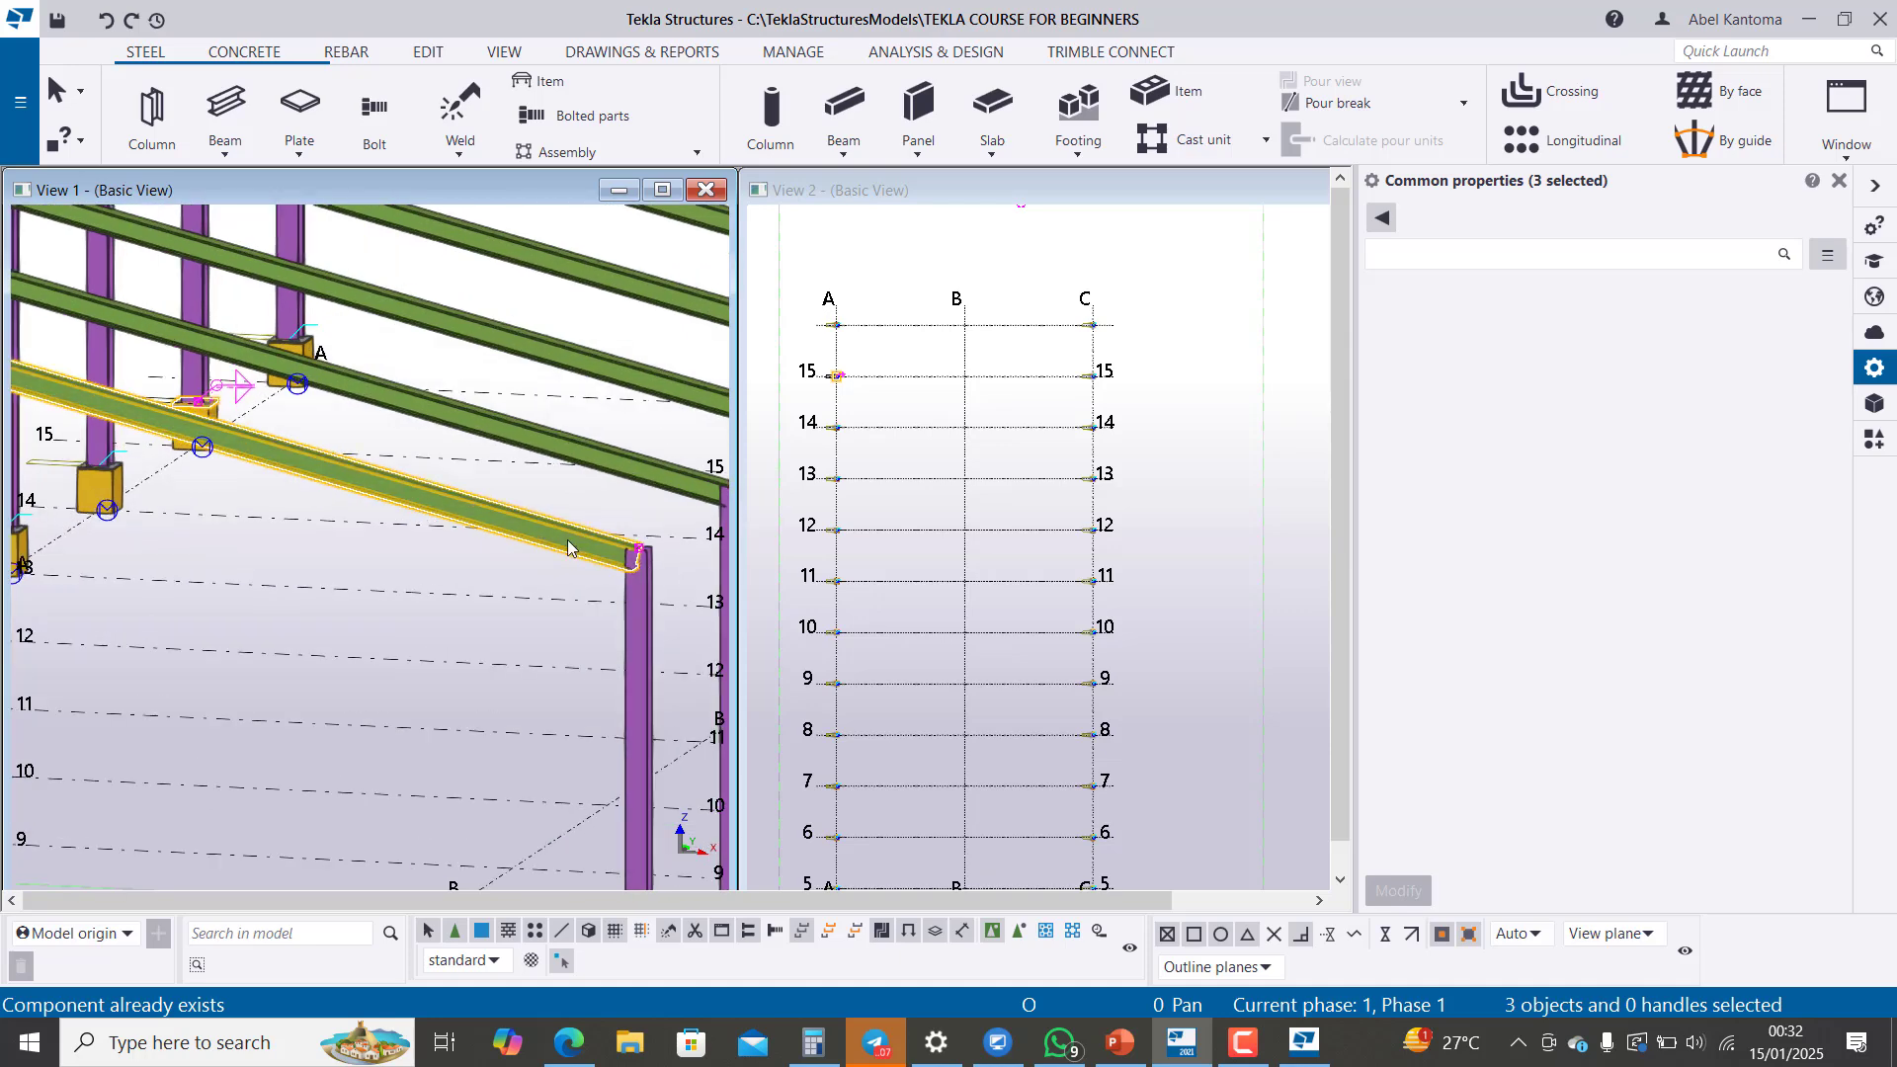
pyautogui.scroll(-2, 560, 539)
pyautogui.scroll(-2, 560, 538)
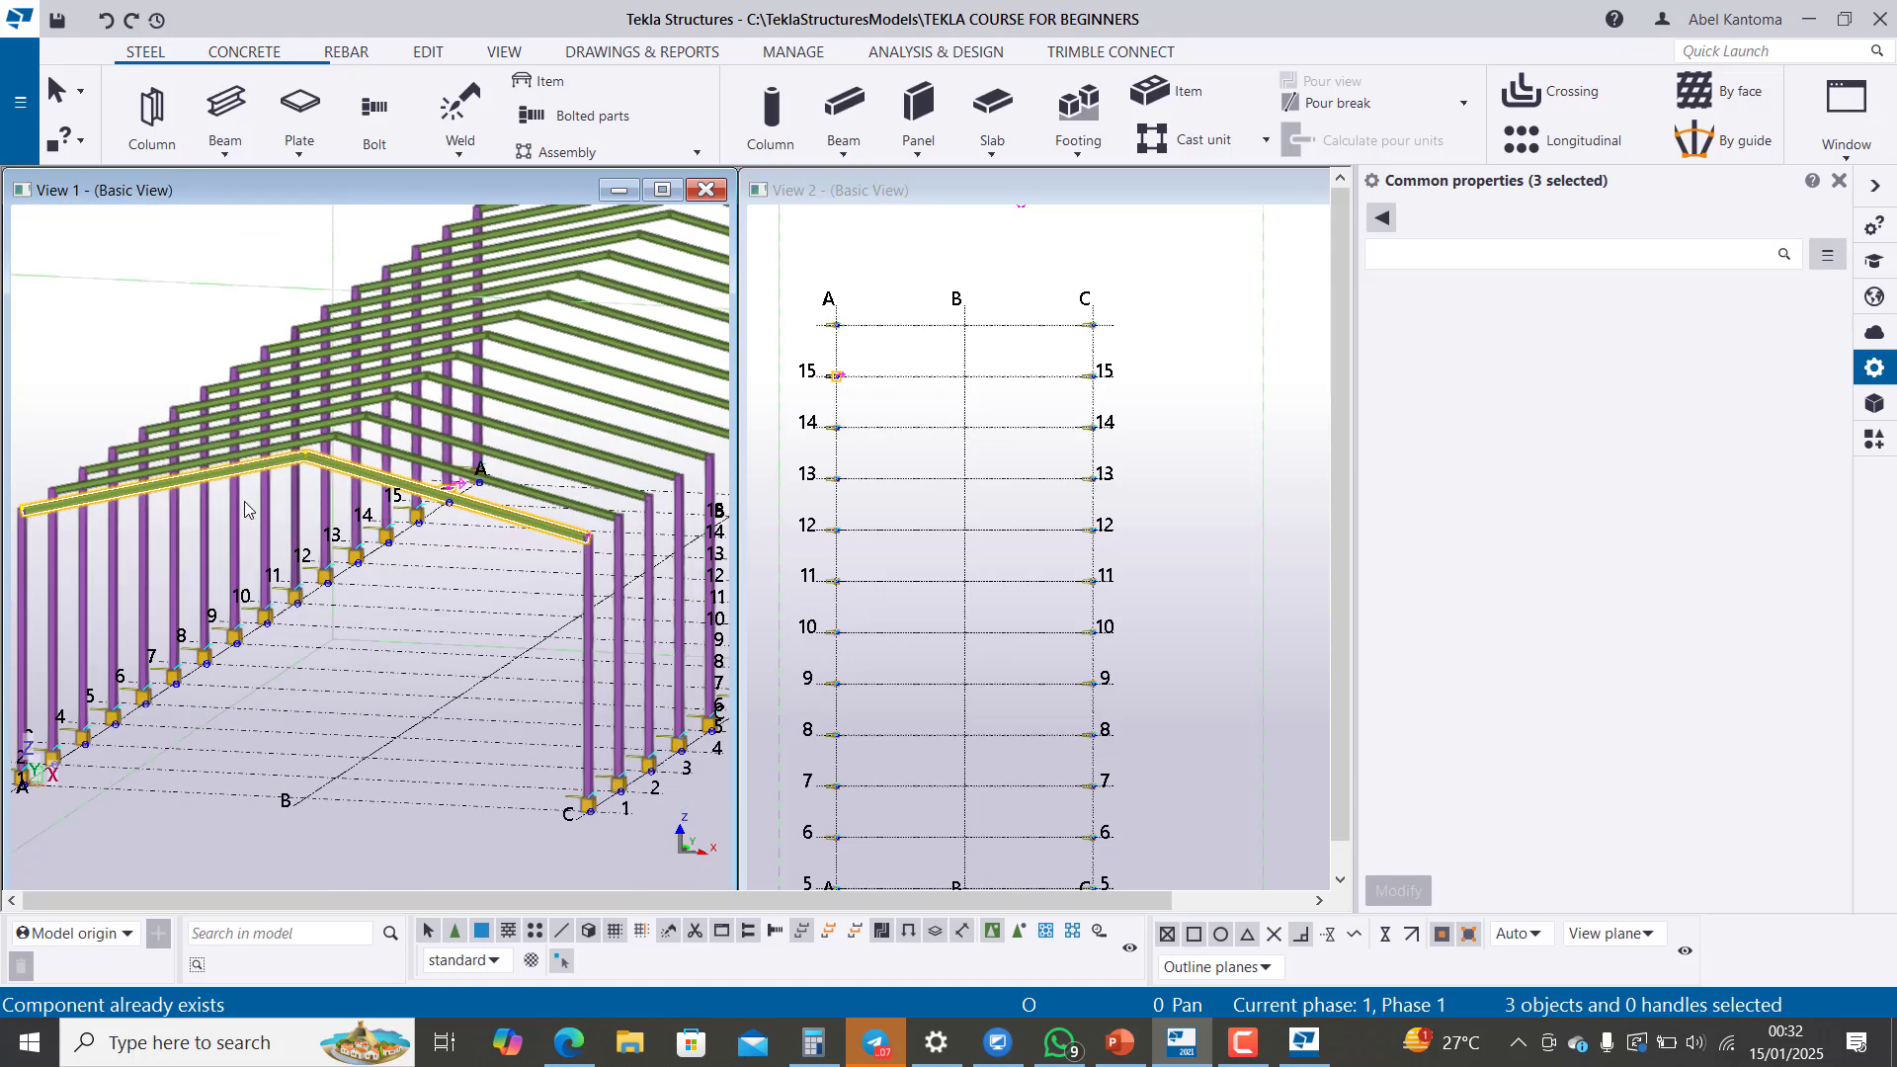
pyautogui.scroll(2, 233, 494)
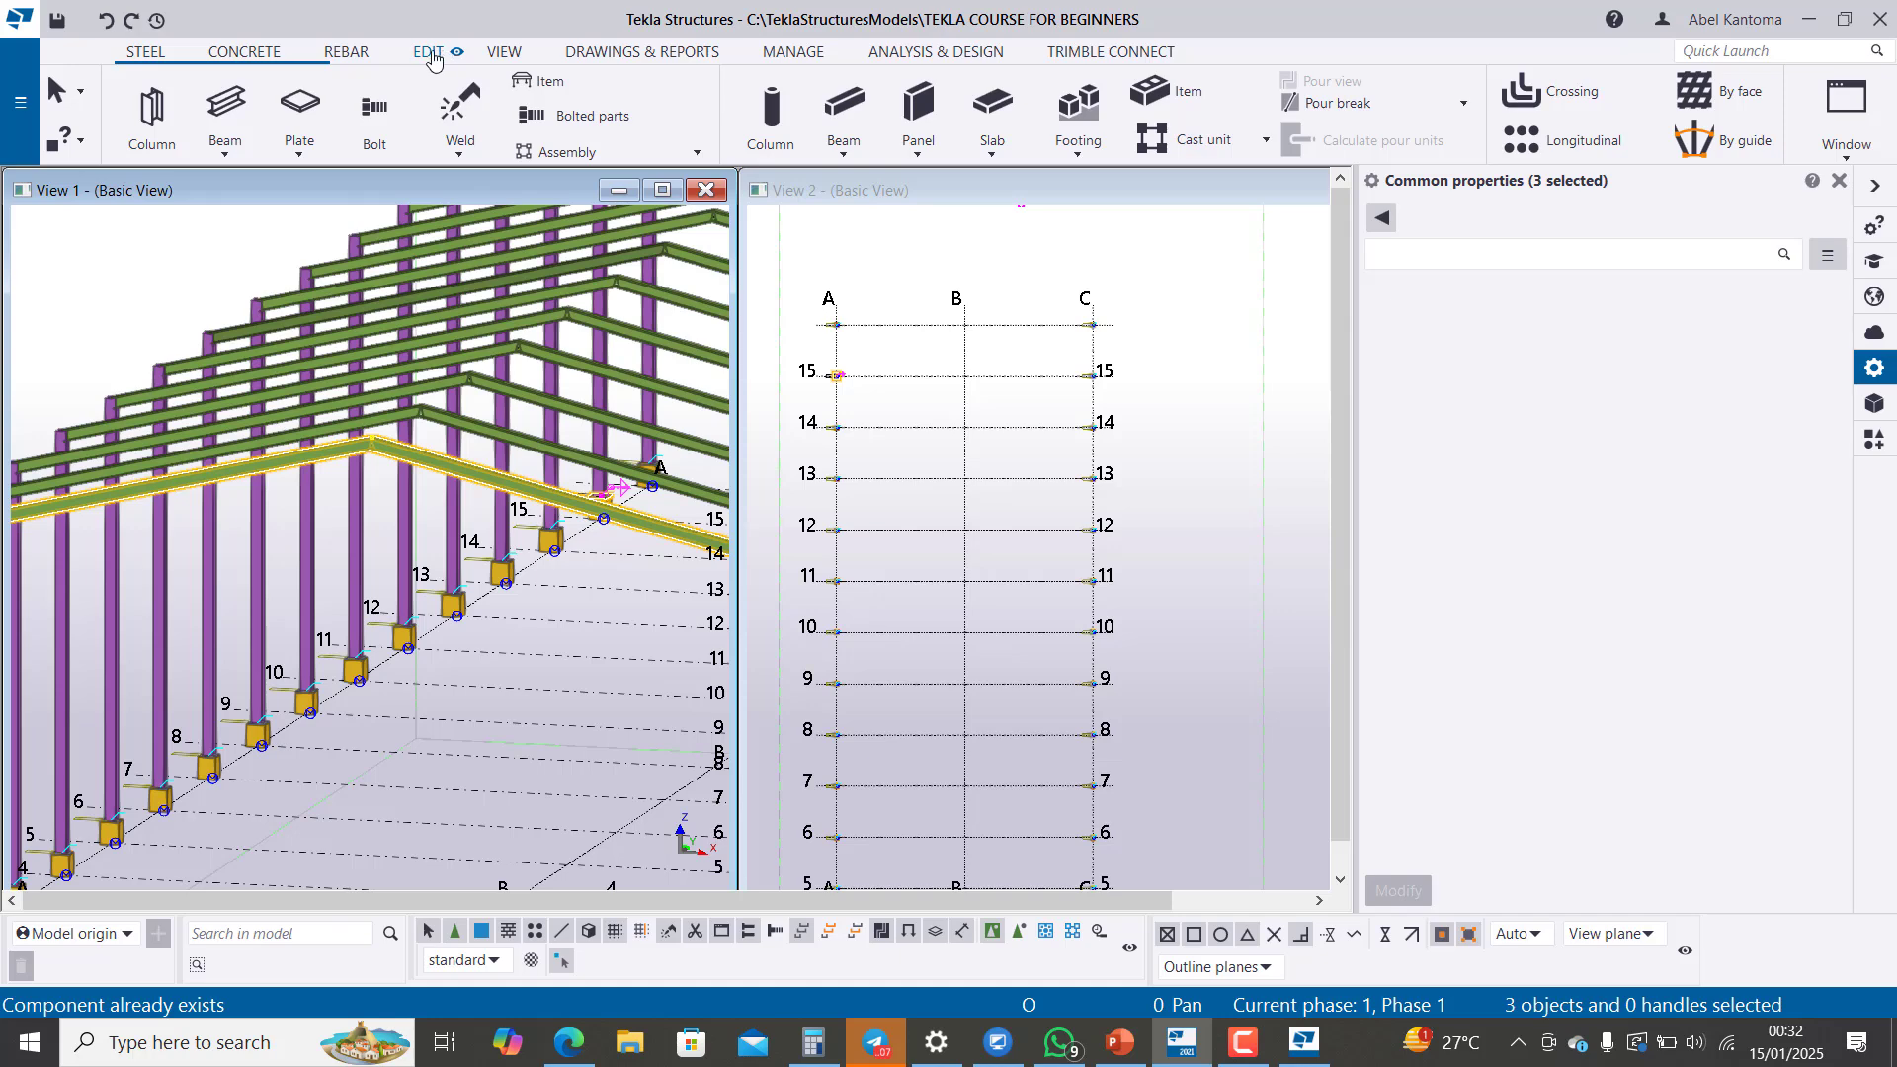
# Step: Open the applications and components catalog and search it for haunch connections with "hau"
pyautogui.click(433, 52)
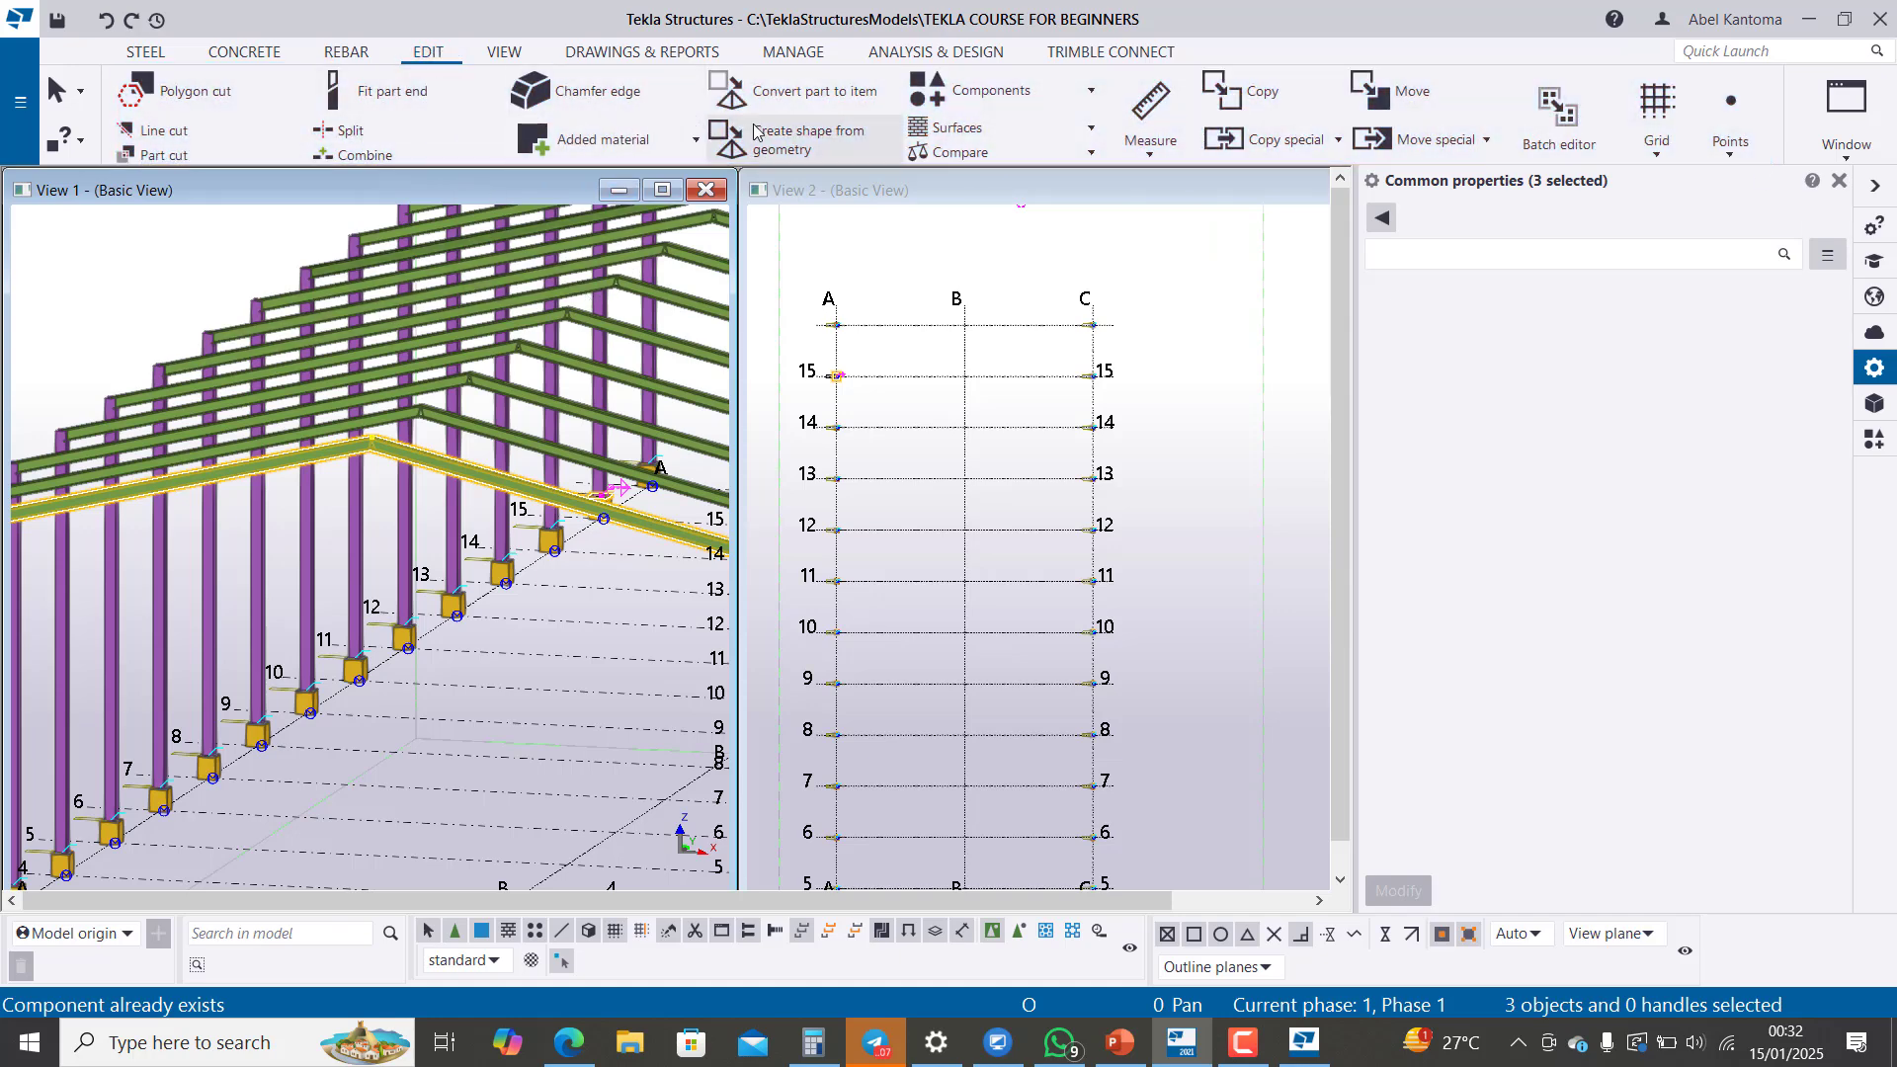
pyautogui.click(1000, 94)
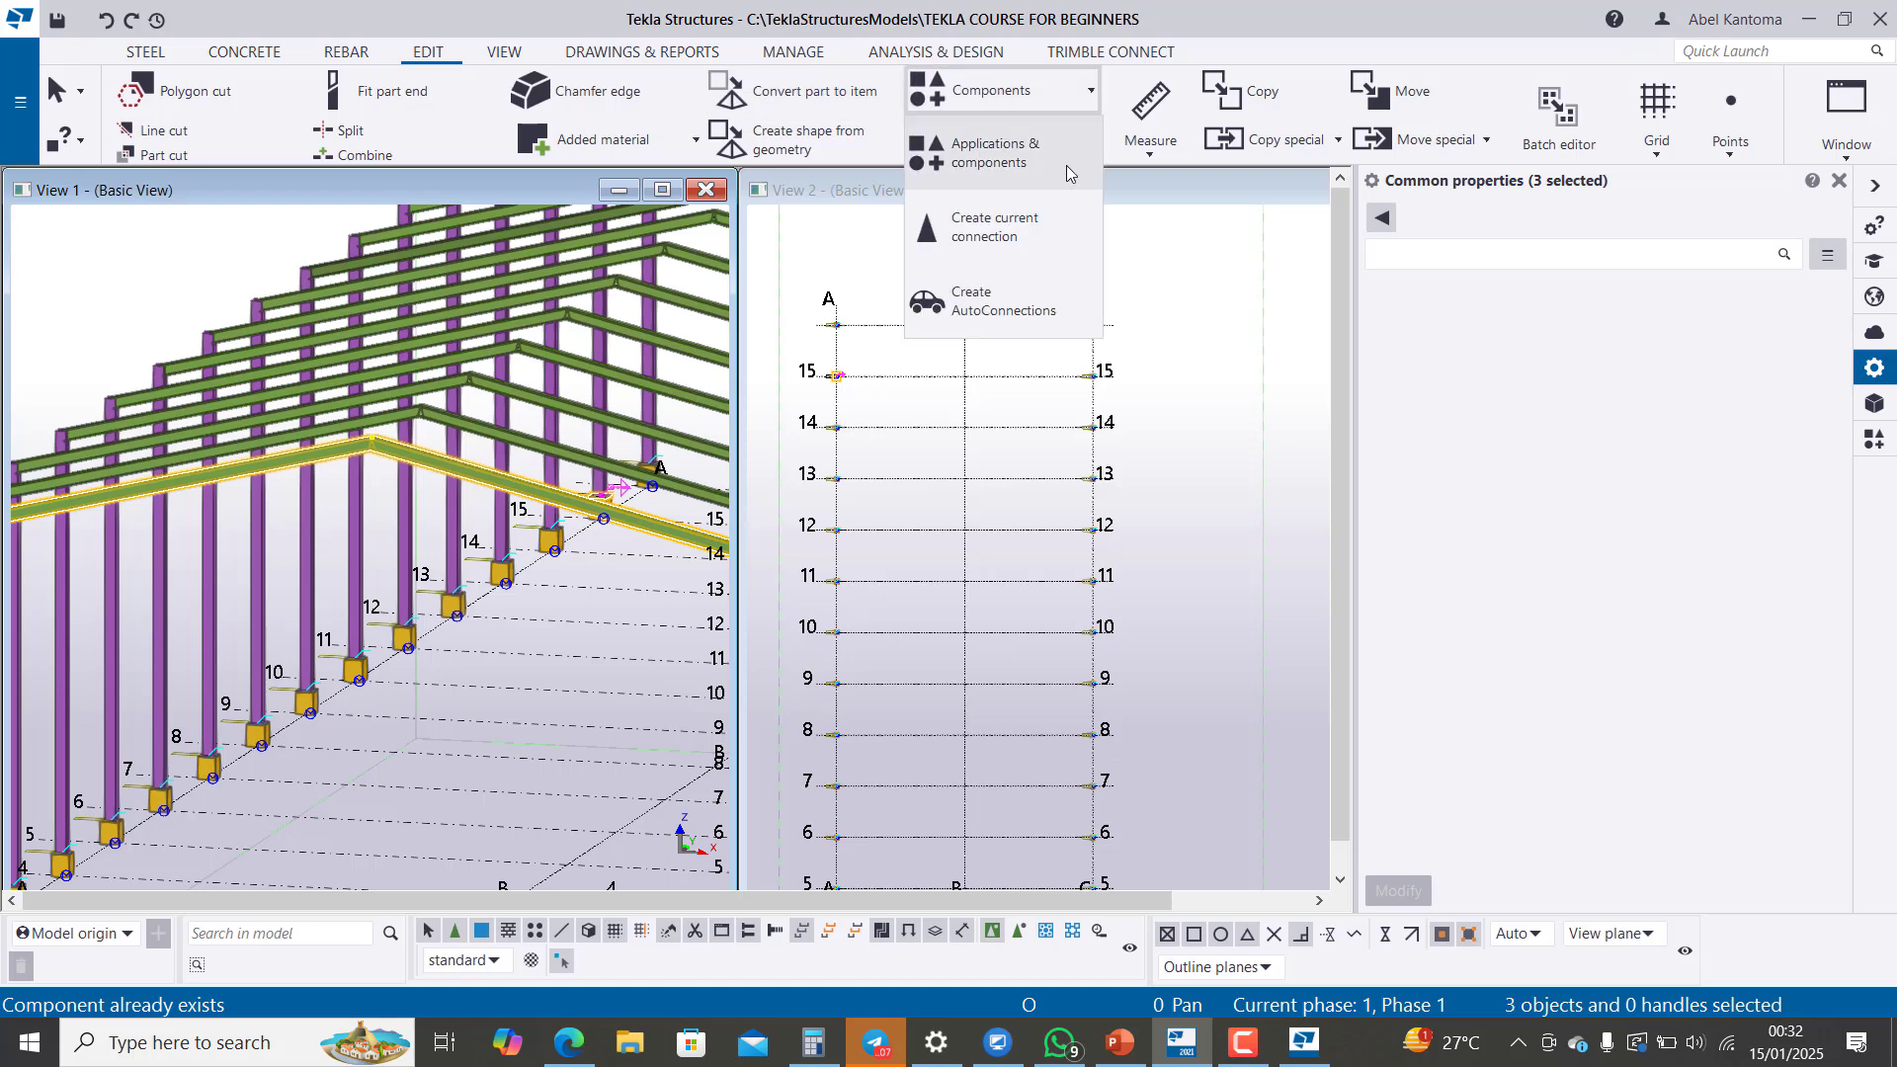
pyautogui.click(1021, 148)
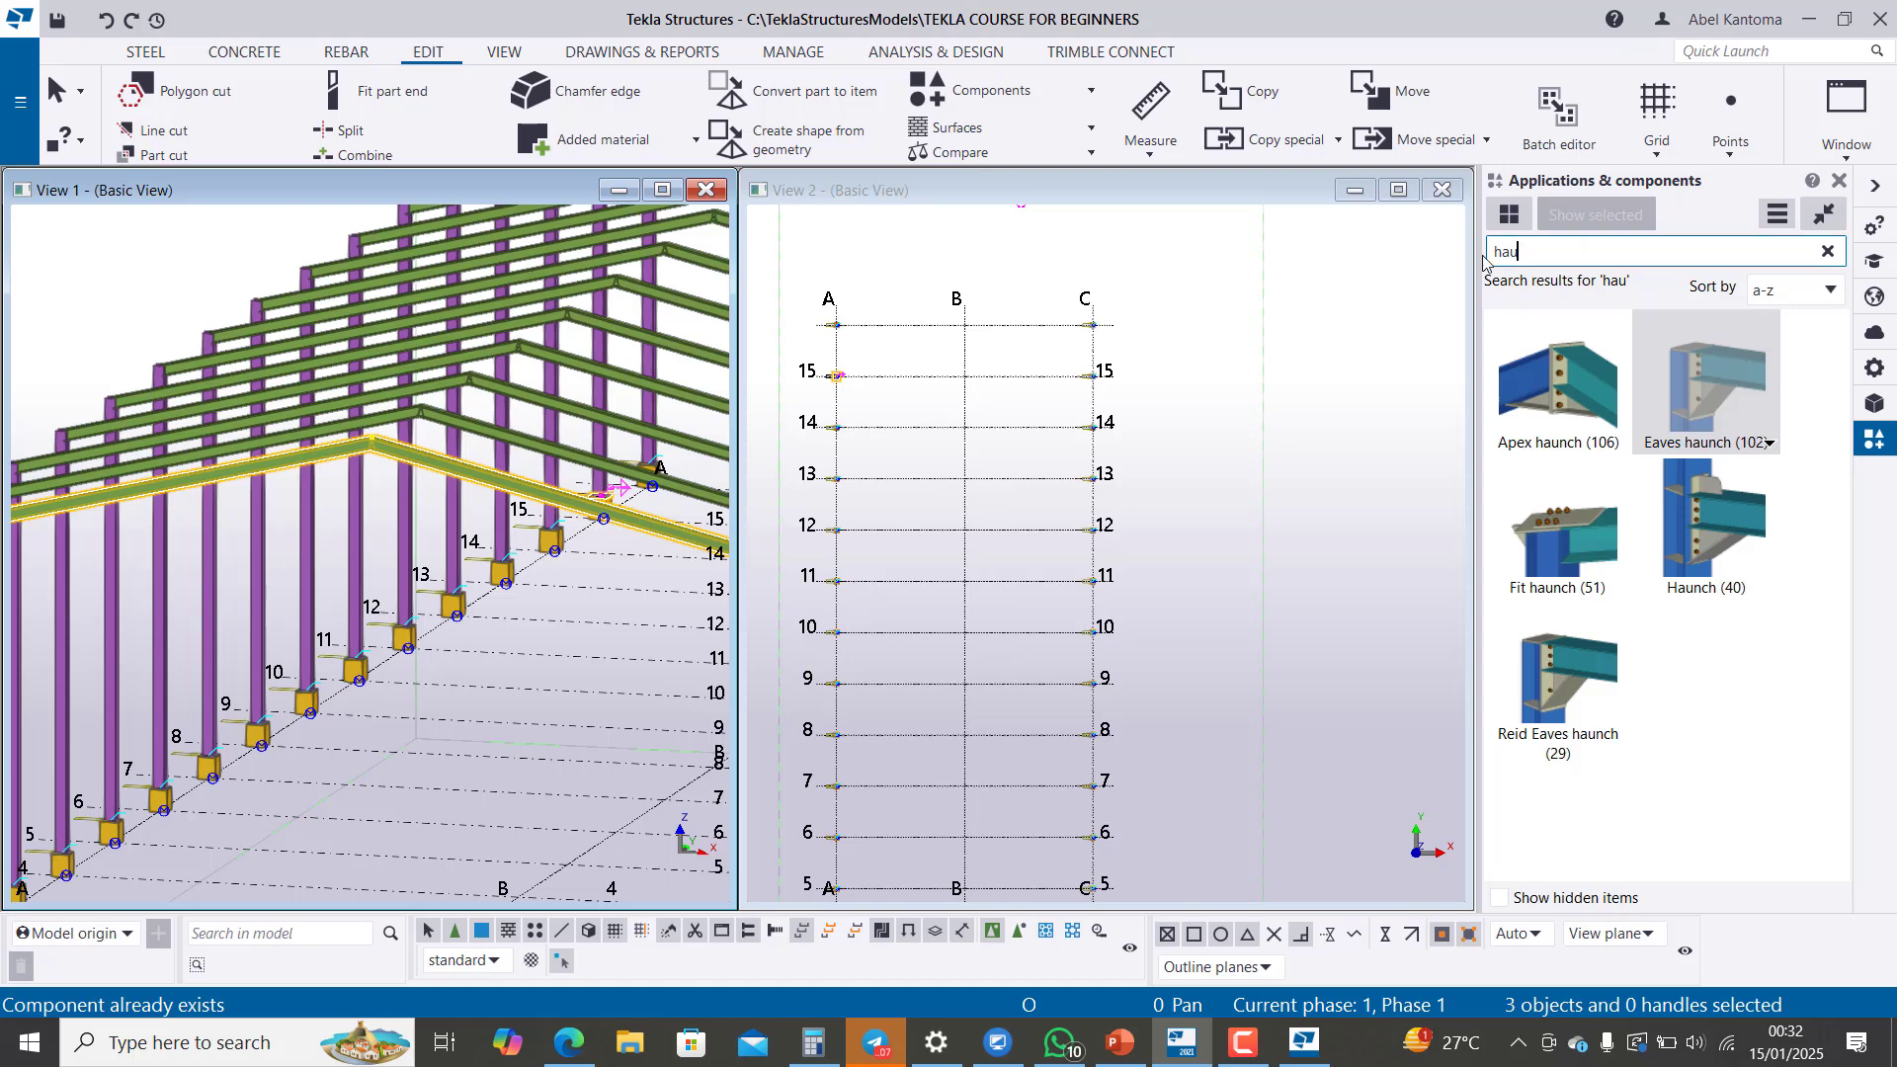
pyautogui.moveTo(1575, 247); pyautogui.dragTo(1450, 263)
pyautogui.write('h')
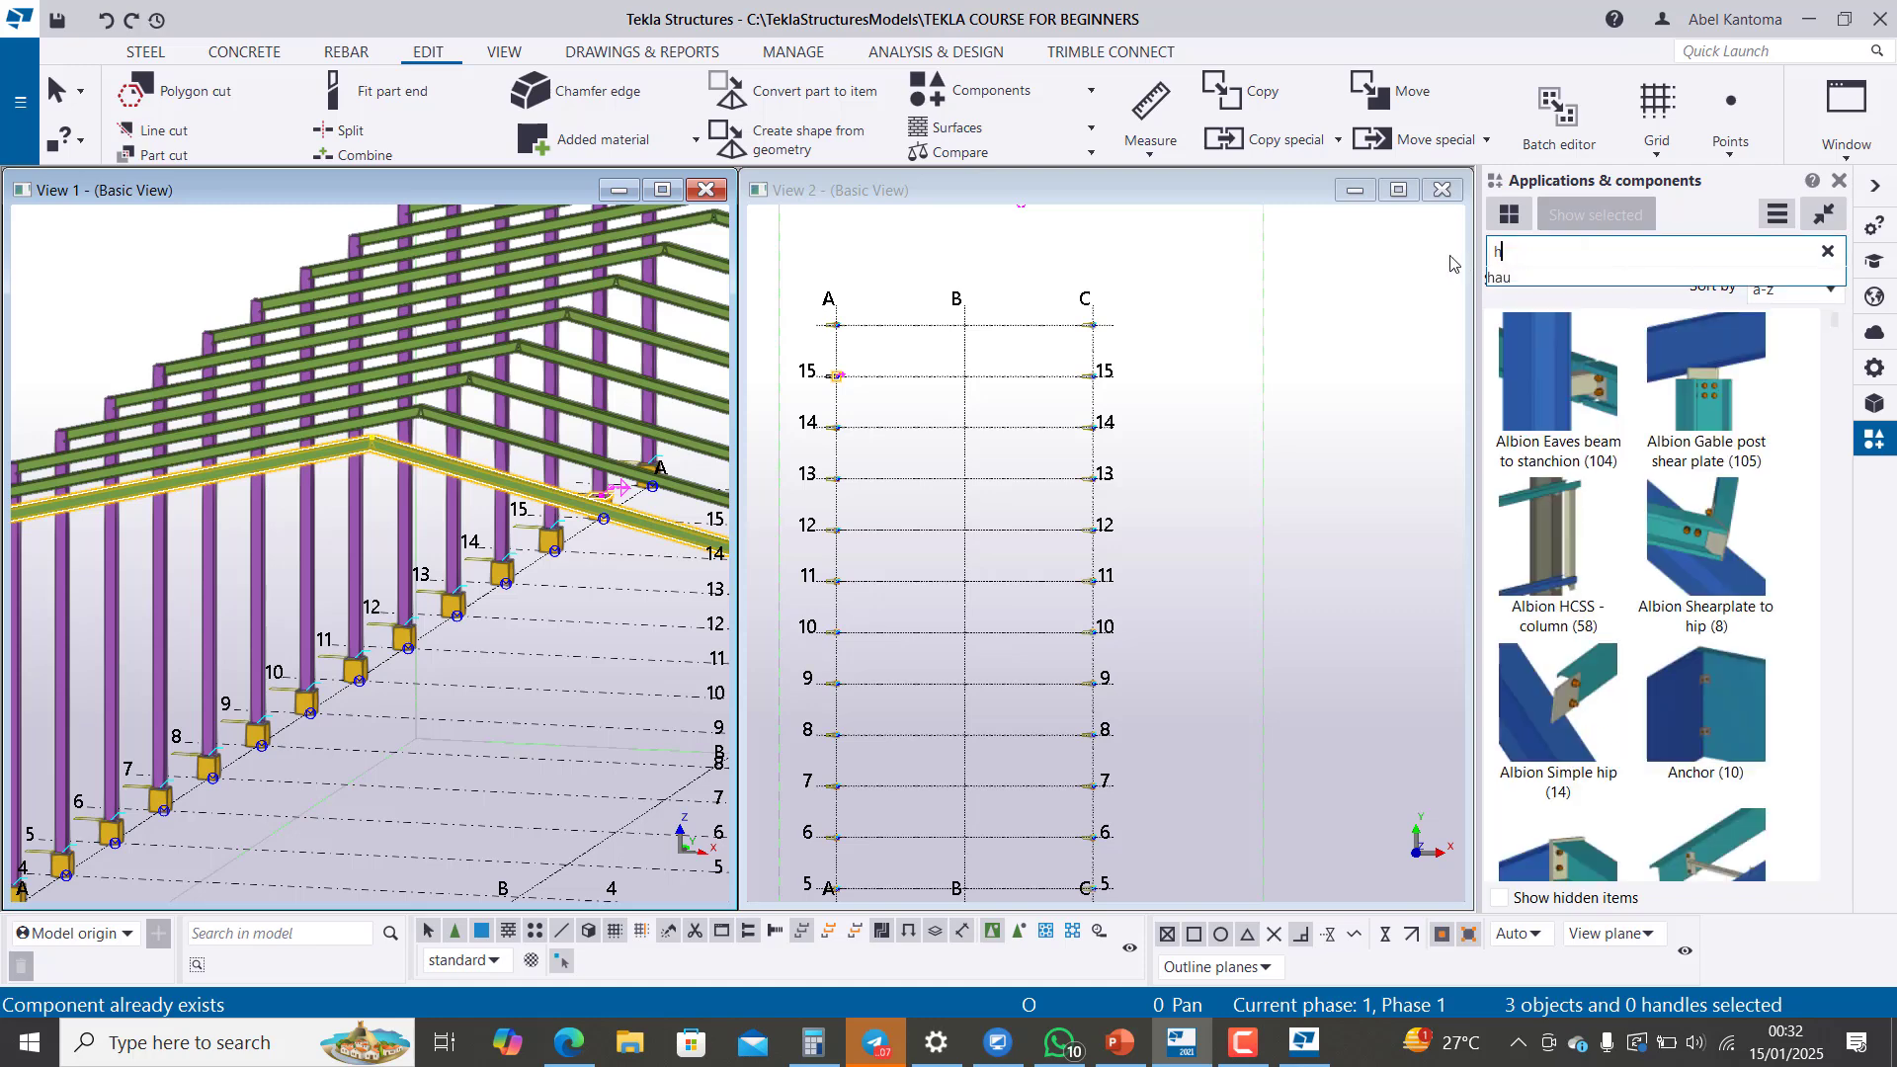
pyautogui.write('ua')
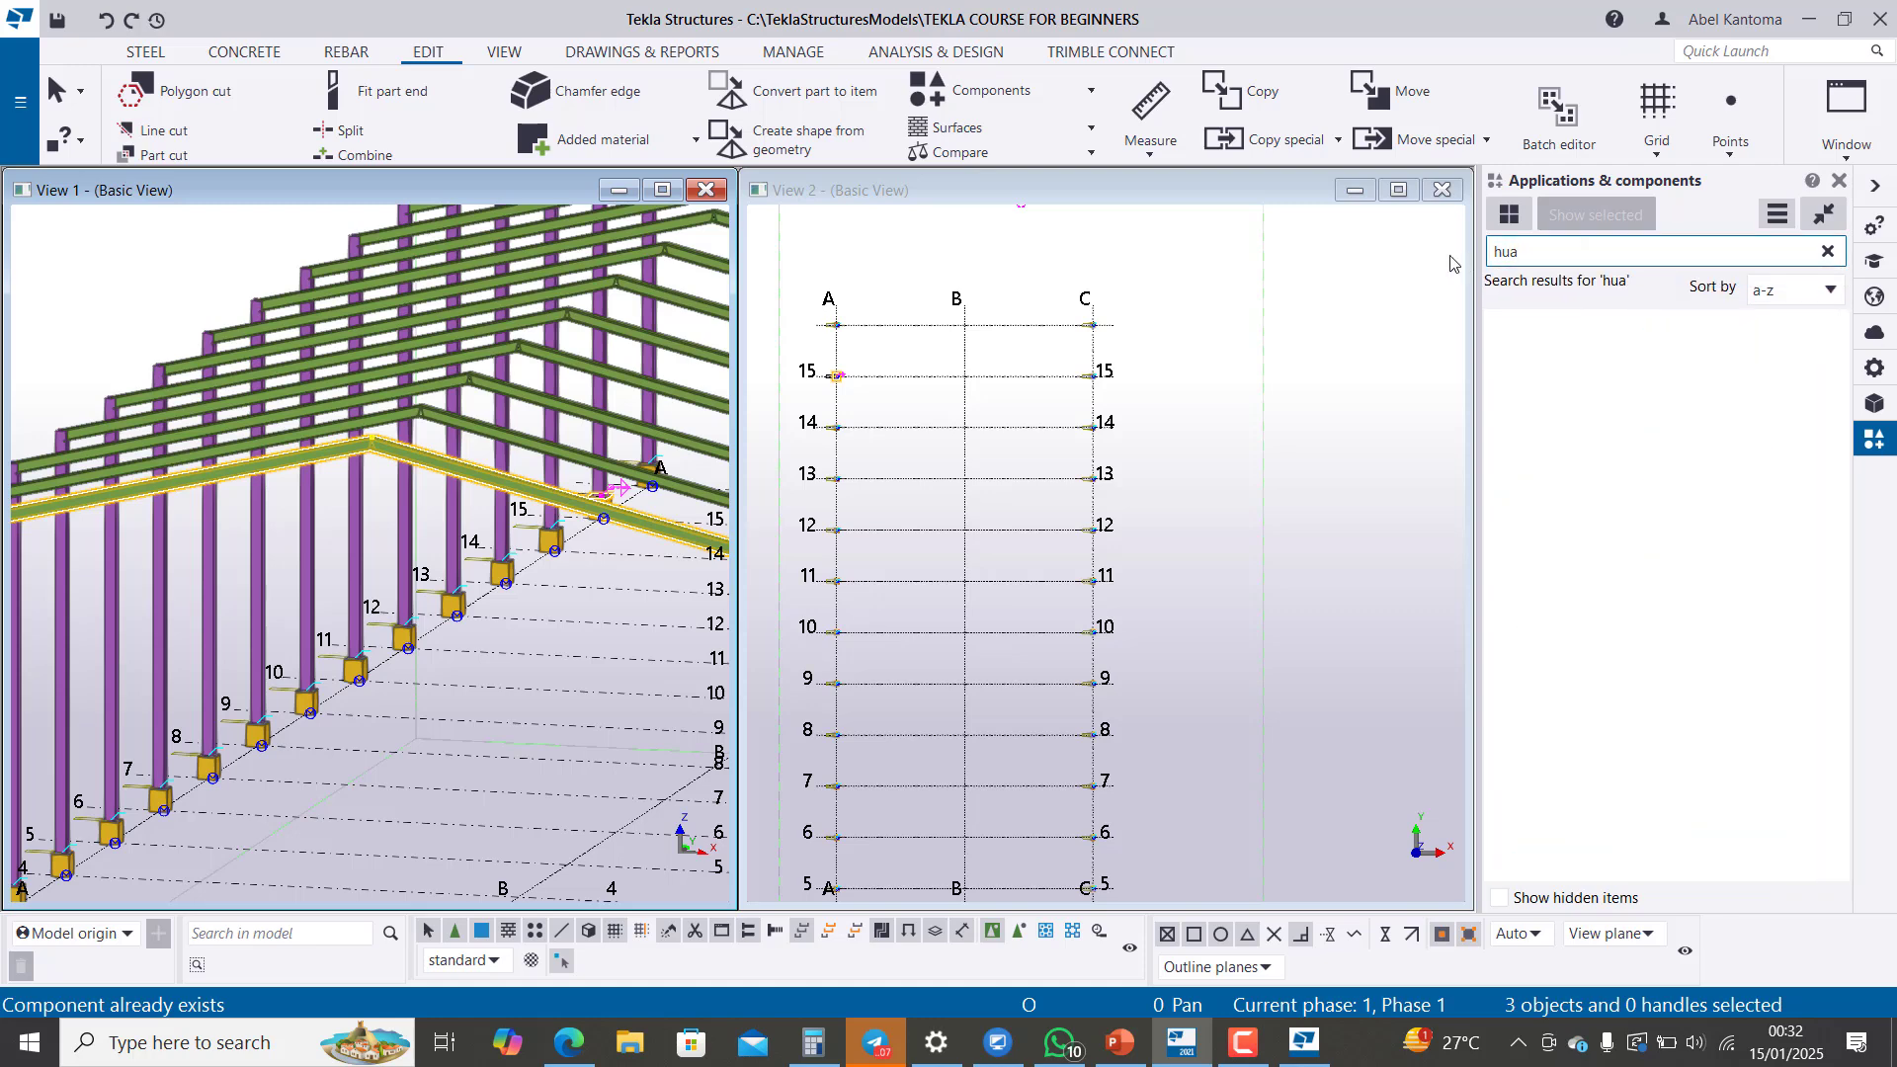
pyautogui.press('BackSpace')
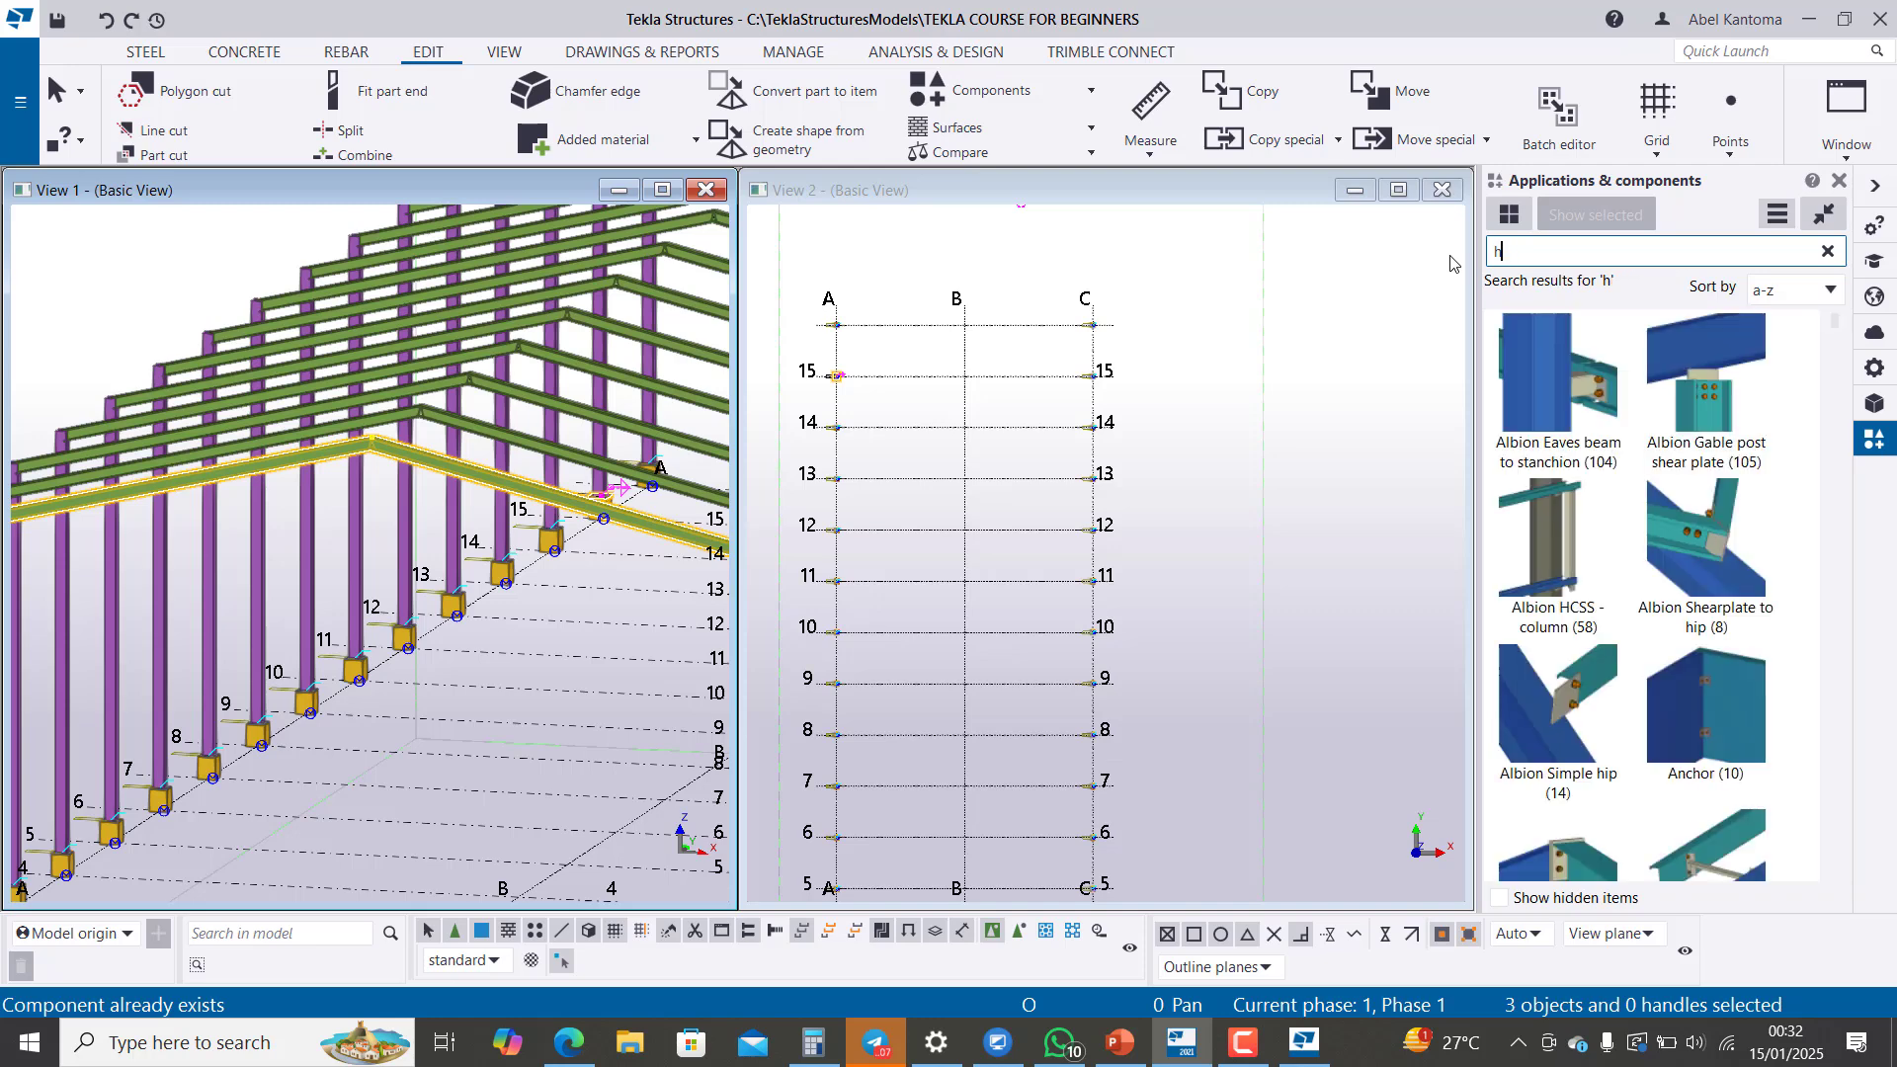
pyautogui.write('au')
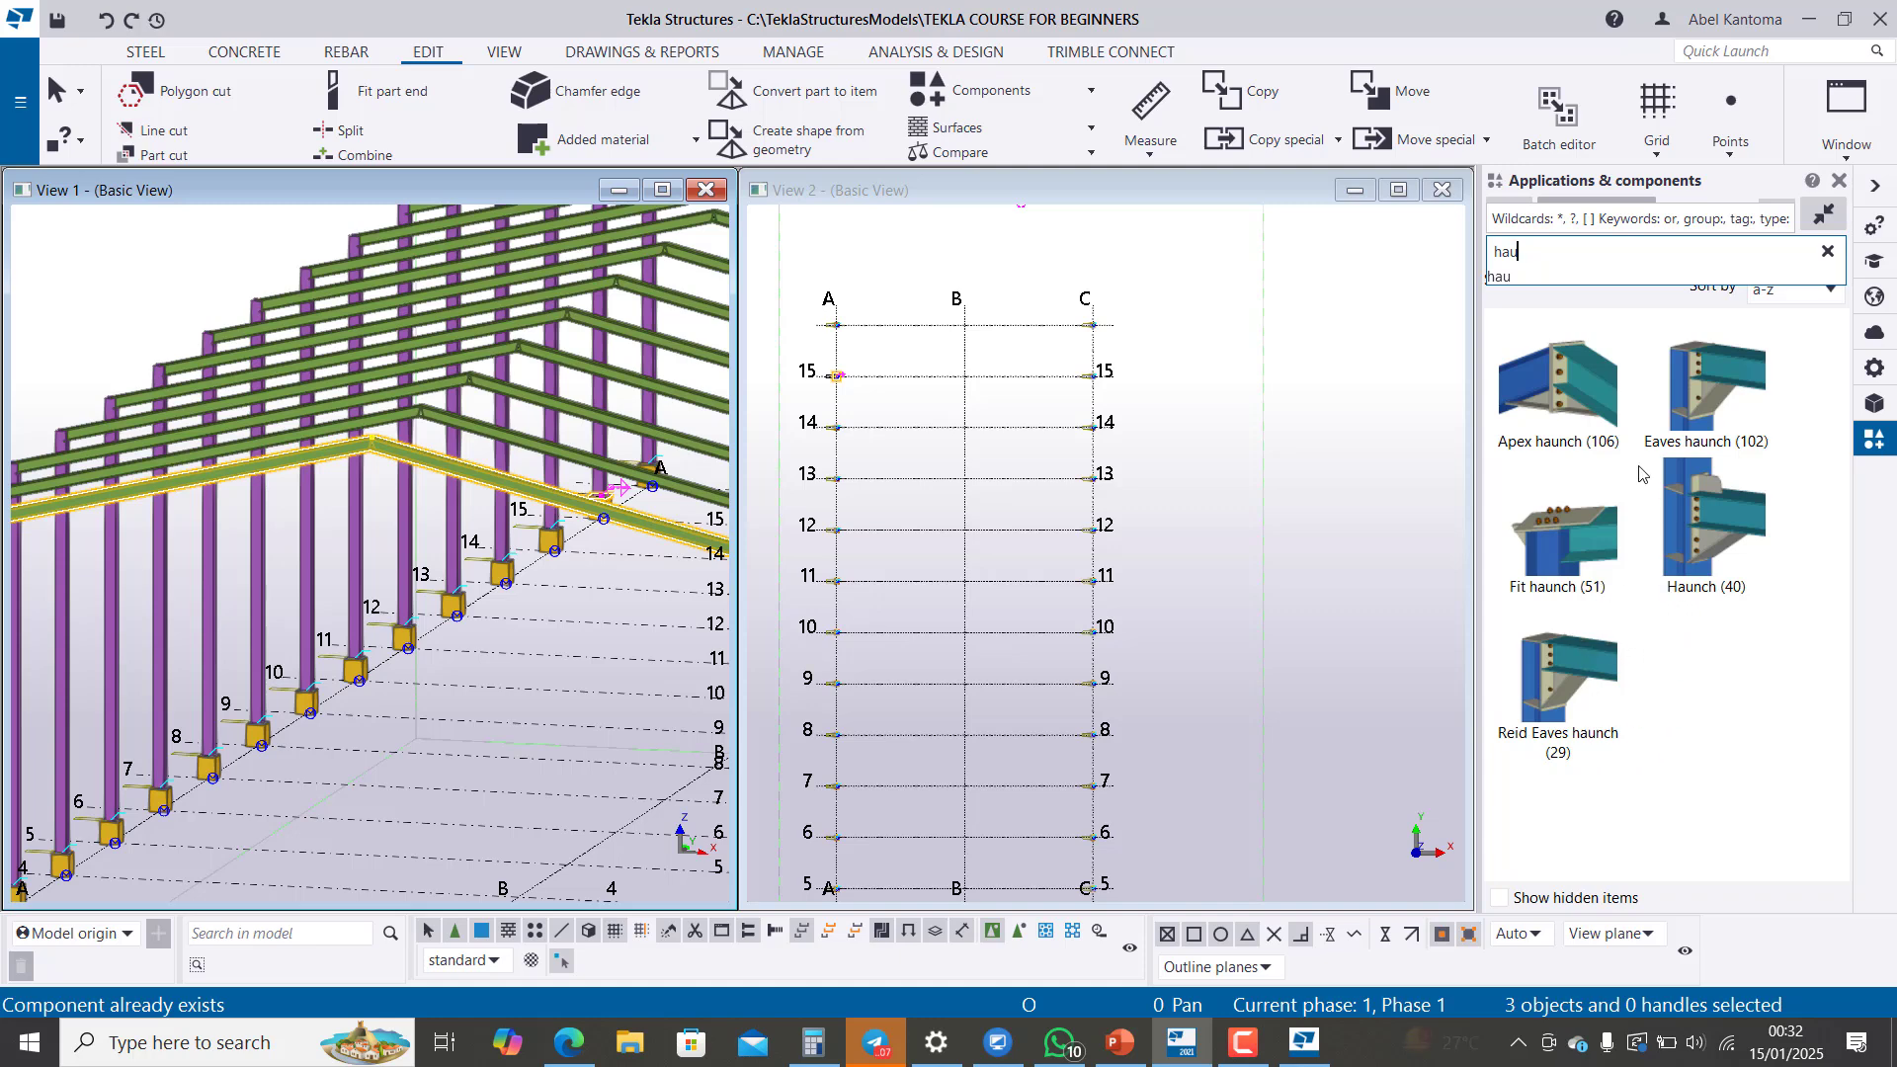
# Step: Connect the two grid 1 rafters at the ridge with the Apex haunch (106) component
pyautogui.click(1571, 381)
pyautogui.scroll(4, 411, 473)
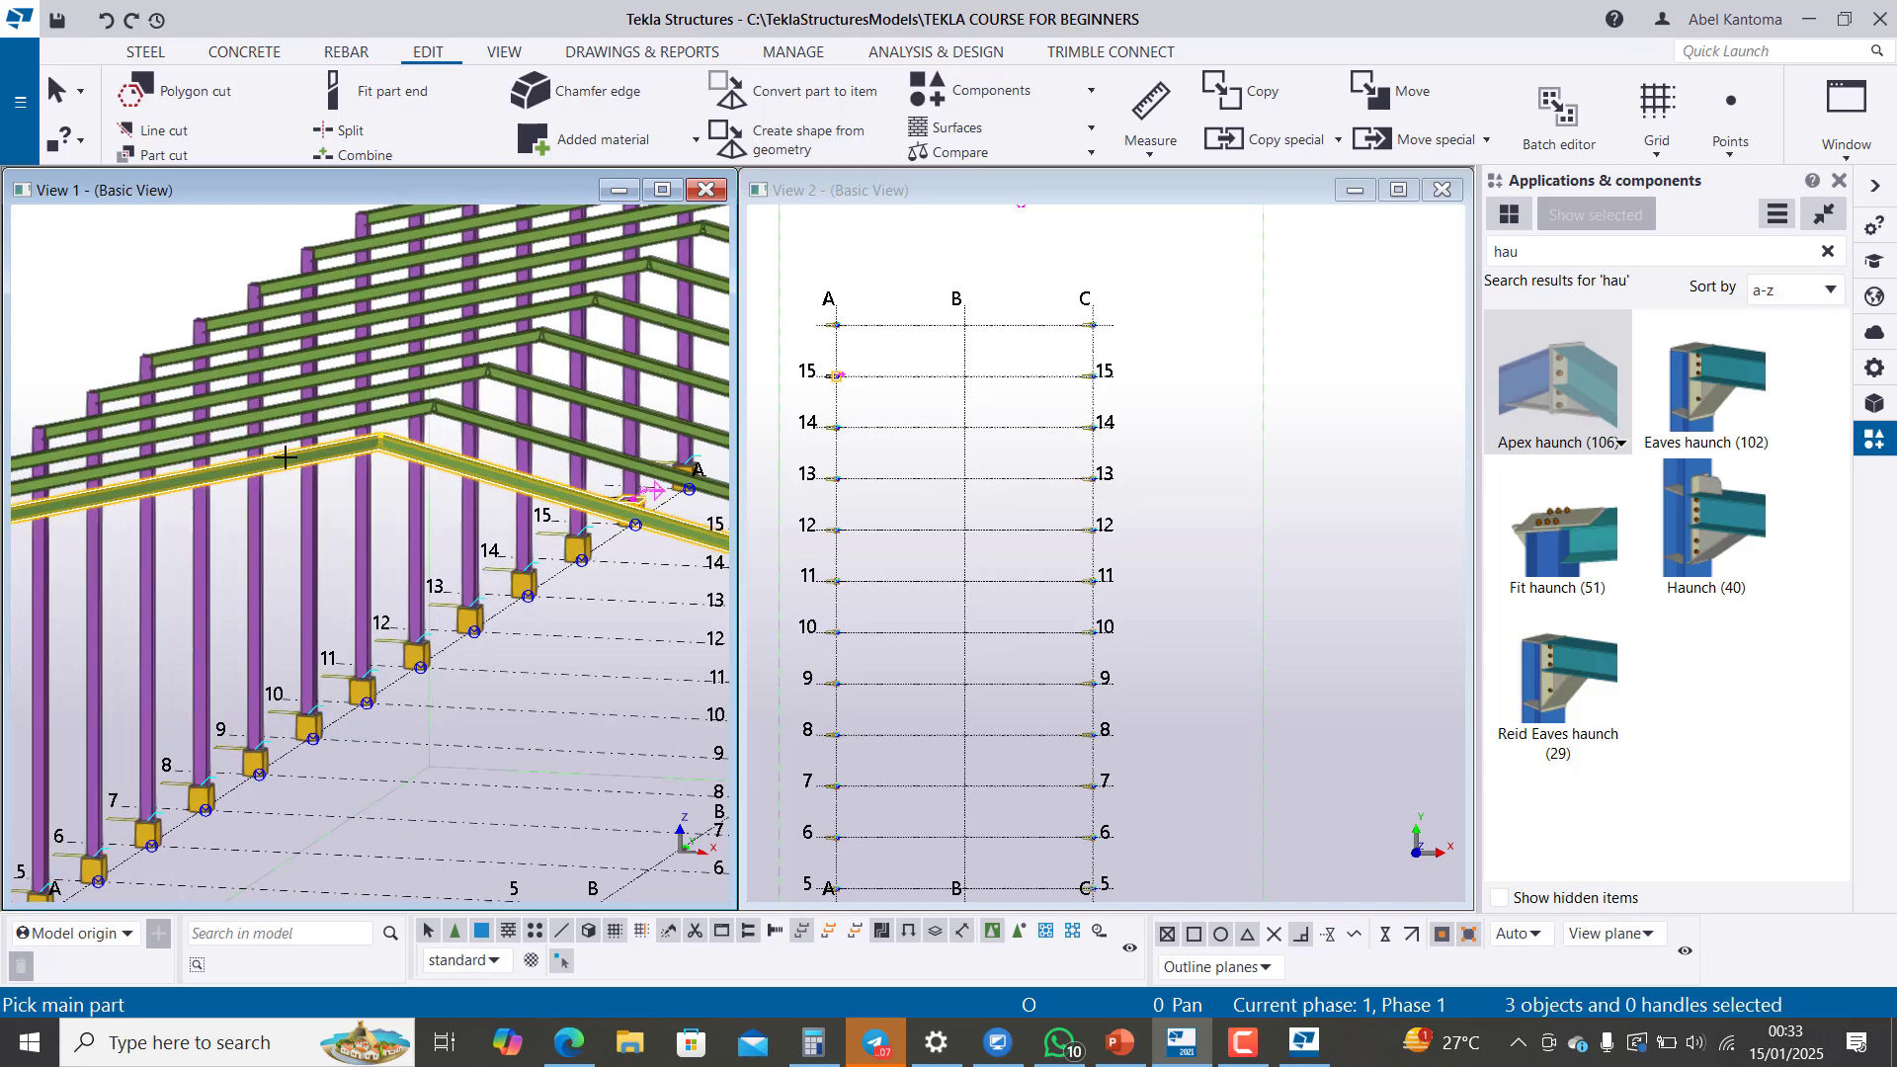
pyautogui.scroll(1, 411, 472)
pyautogui.click(271, 447)
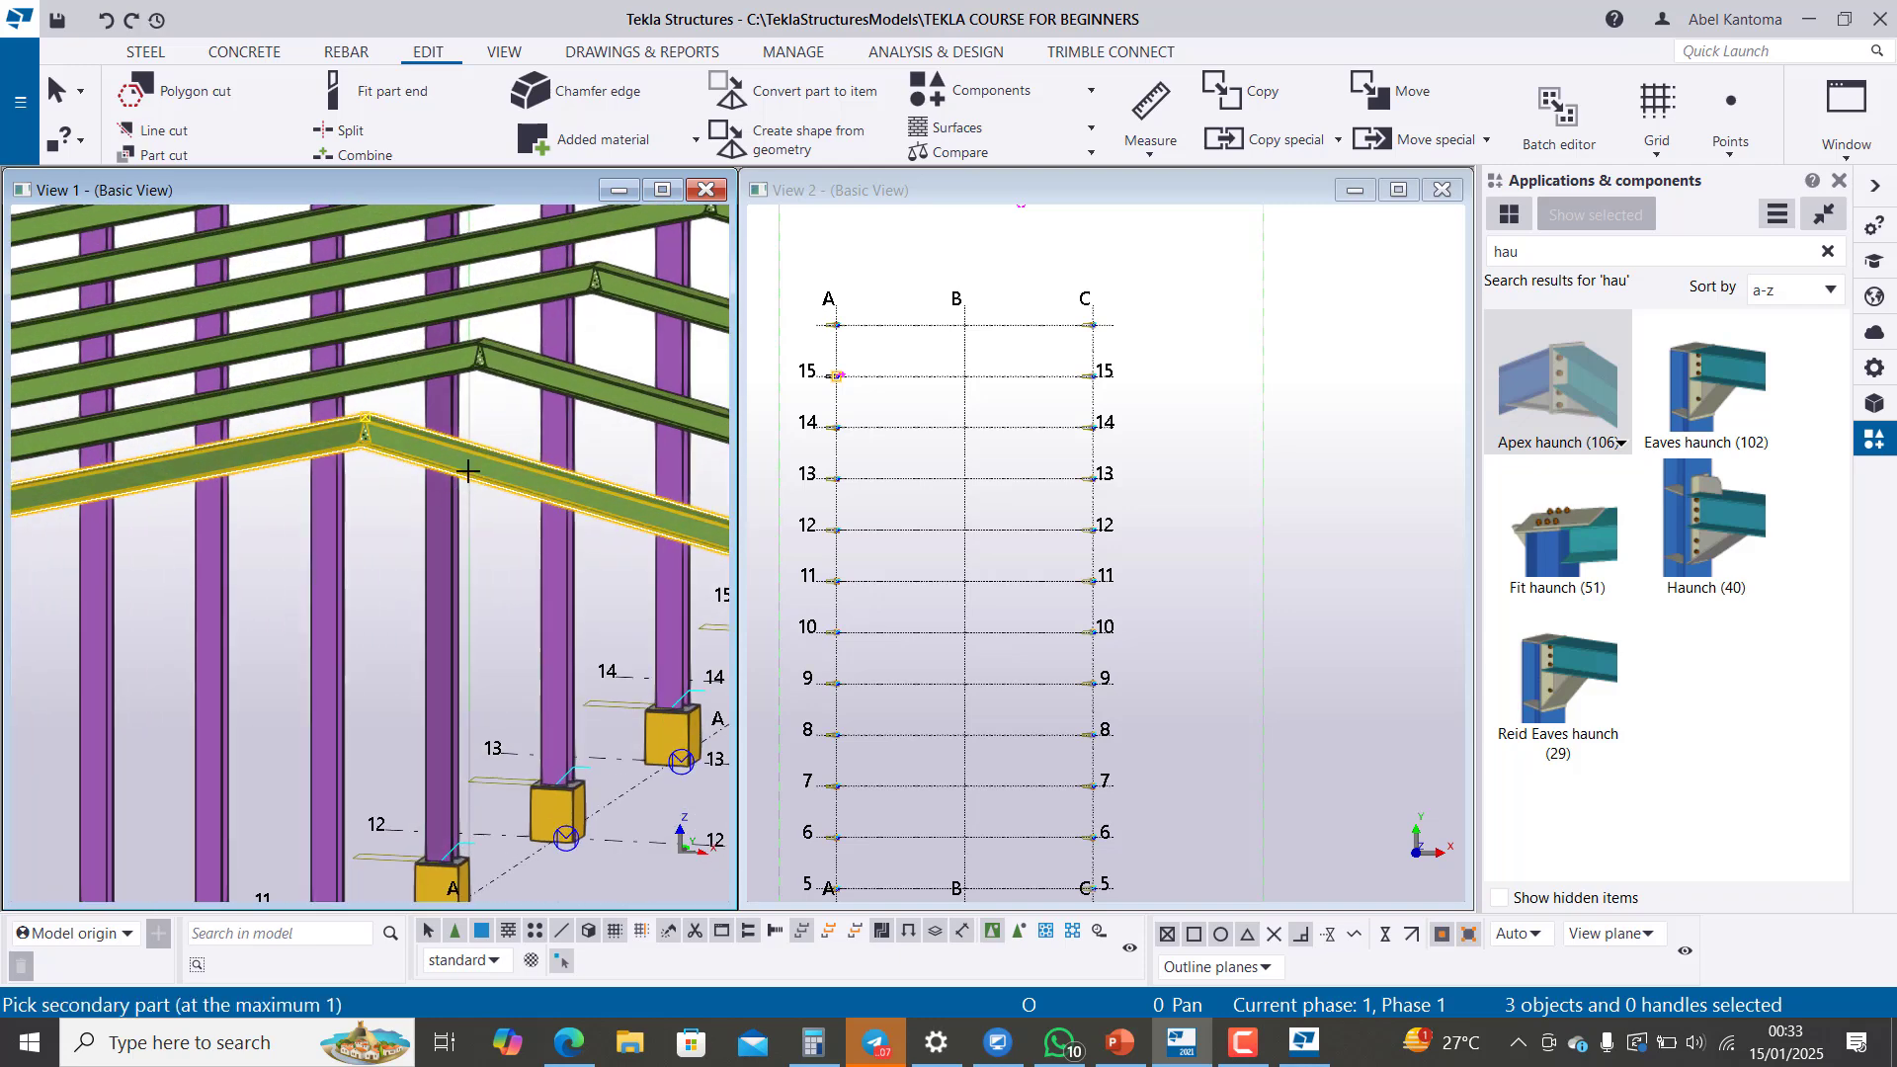
pyautogui.click(440, 466)
pyautogui.scroll(1, 362, 403)
pyautogui.scroll(-5, 362, 403)
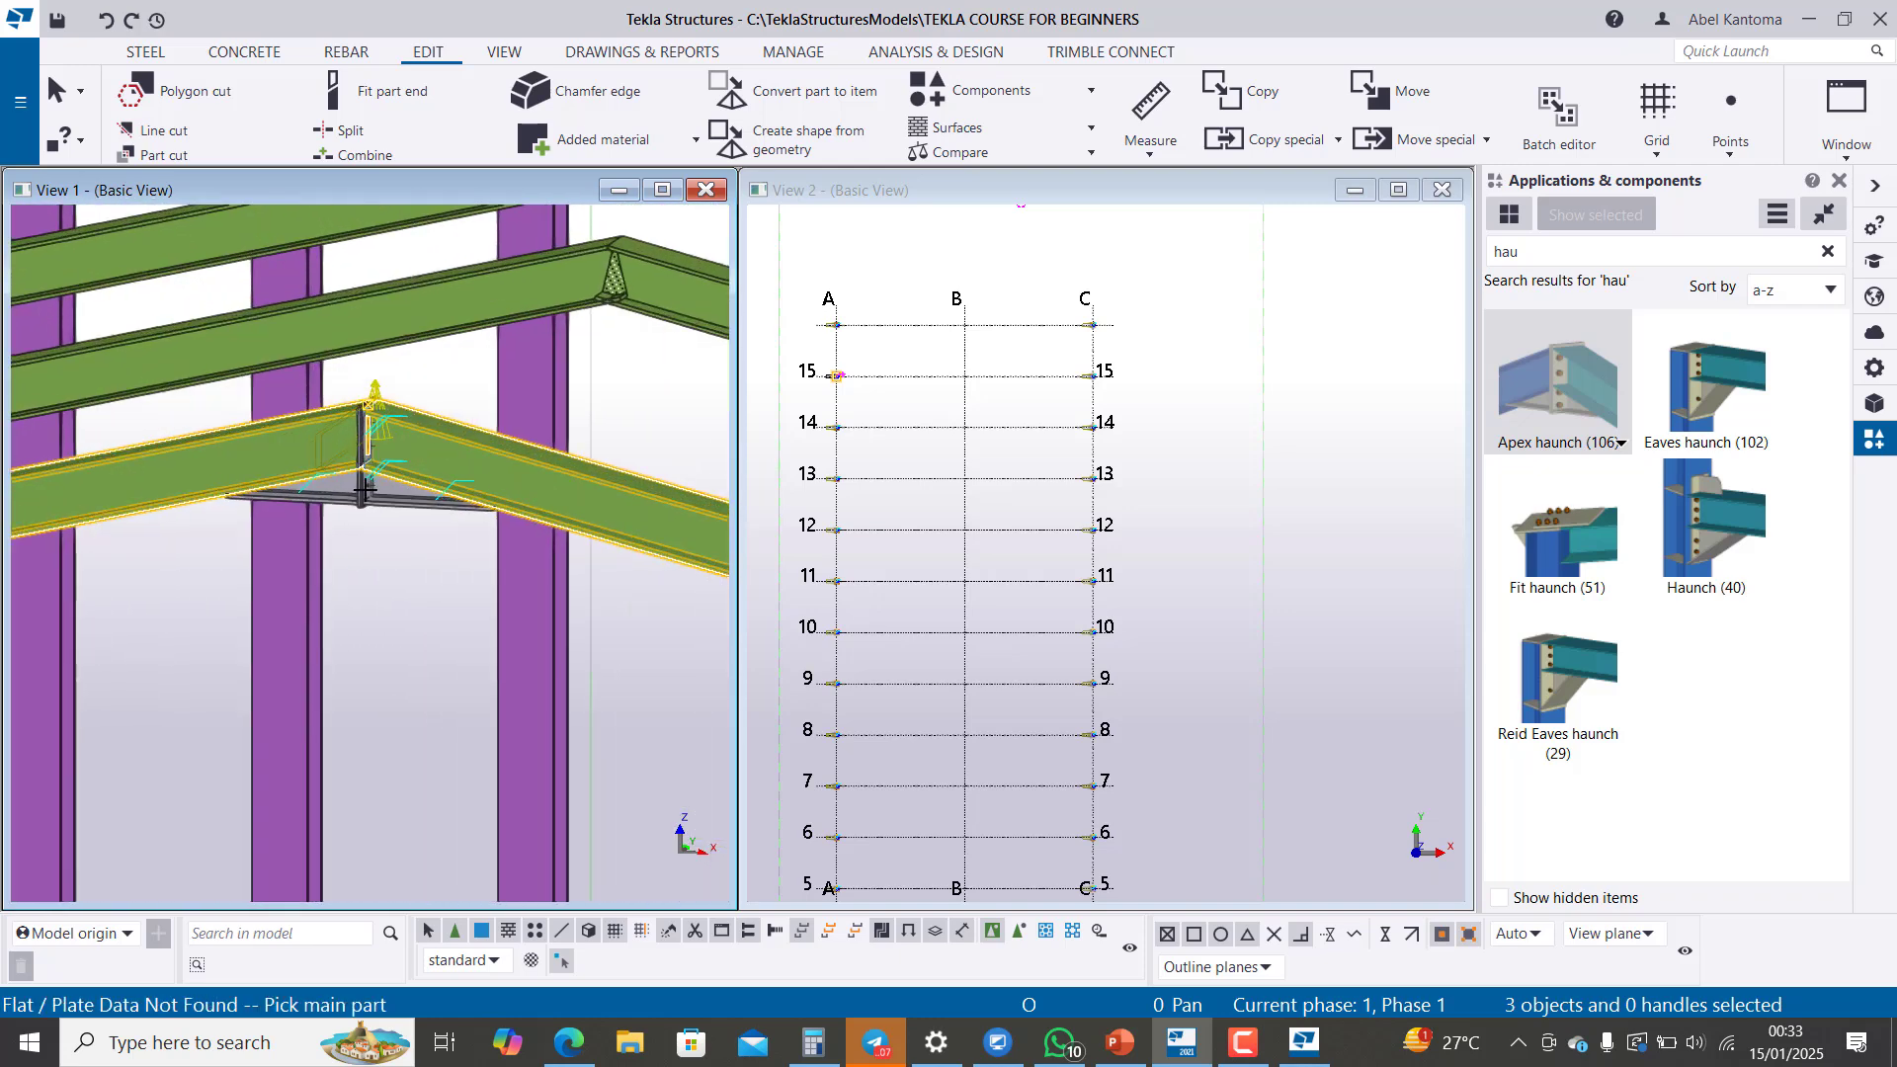
# Step: Add an Eaves haunch (102) between the grid 1 column on line A and its rafter, with the column as main part
pyautogui.scroll(-2, 553, 462)
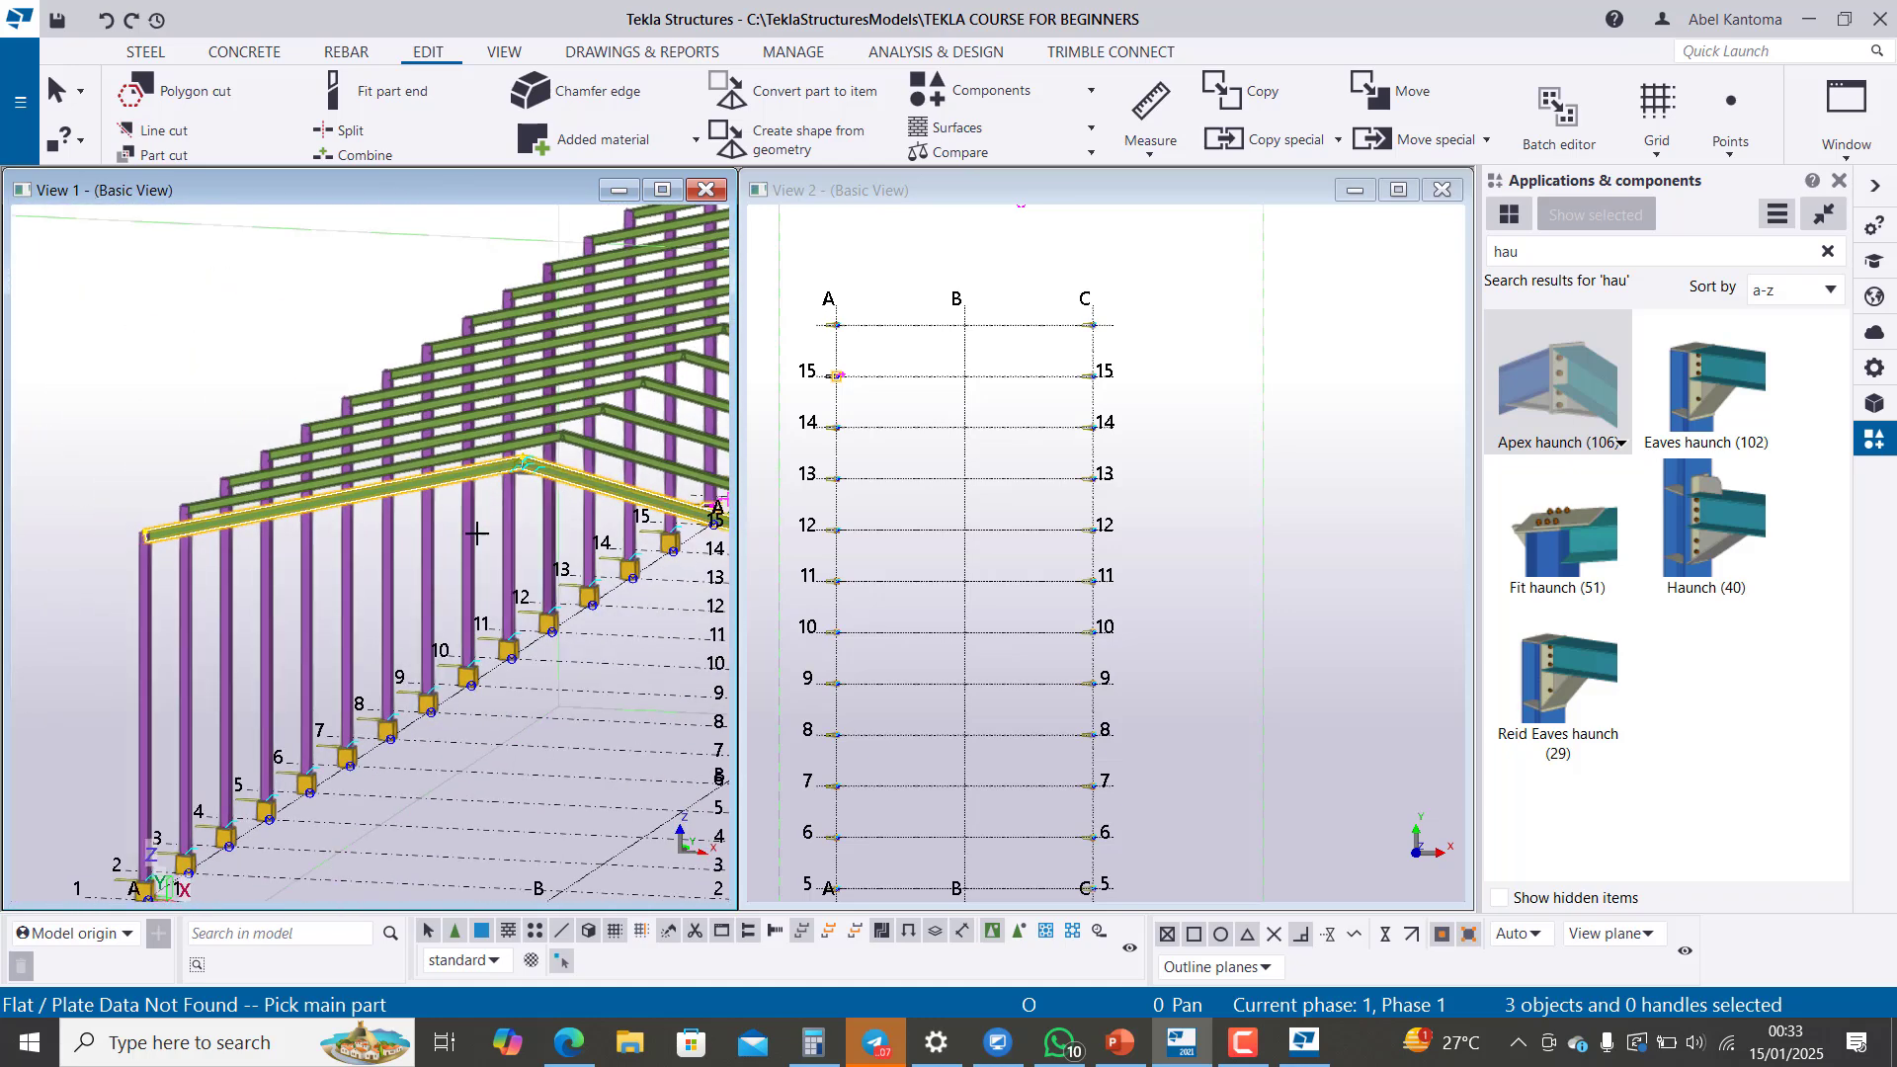
pyautogui.scroll(5, 89, 542)
pyautogui.scroll(1, 155, 563)
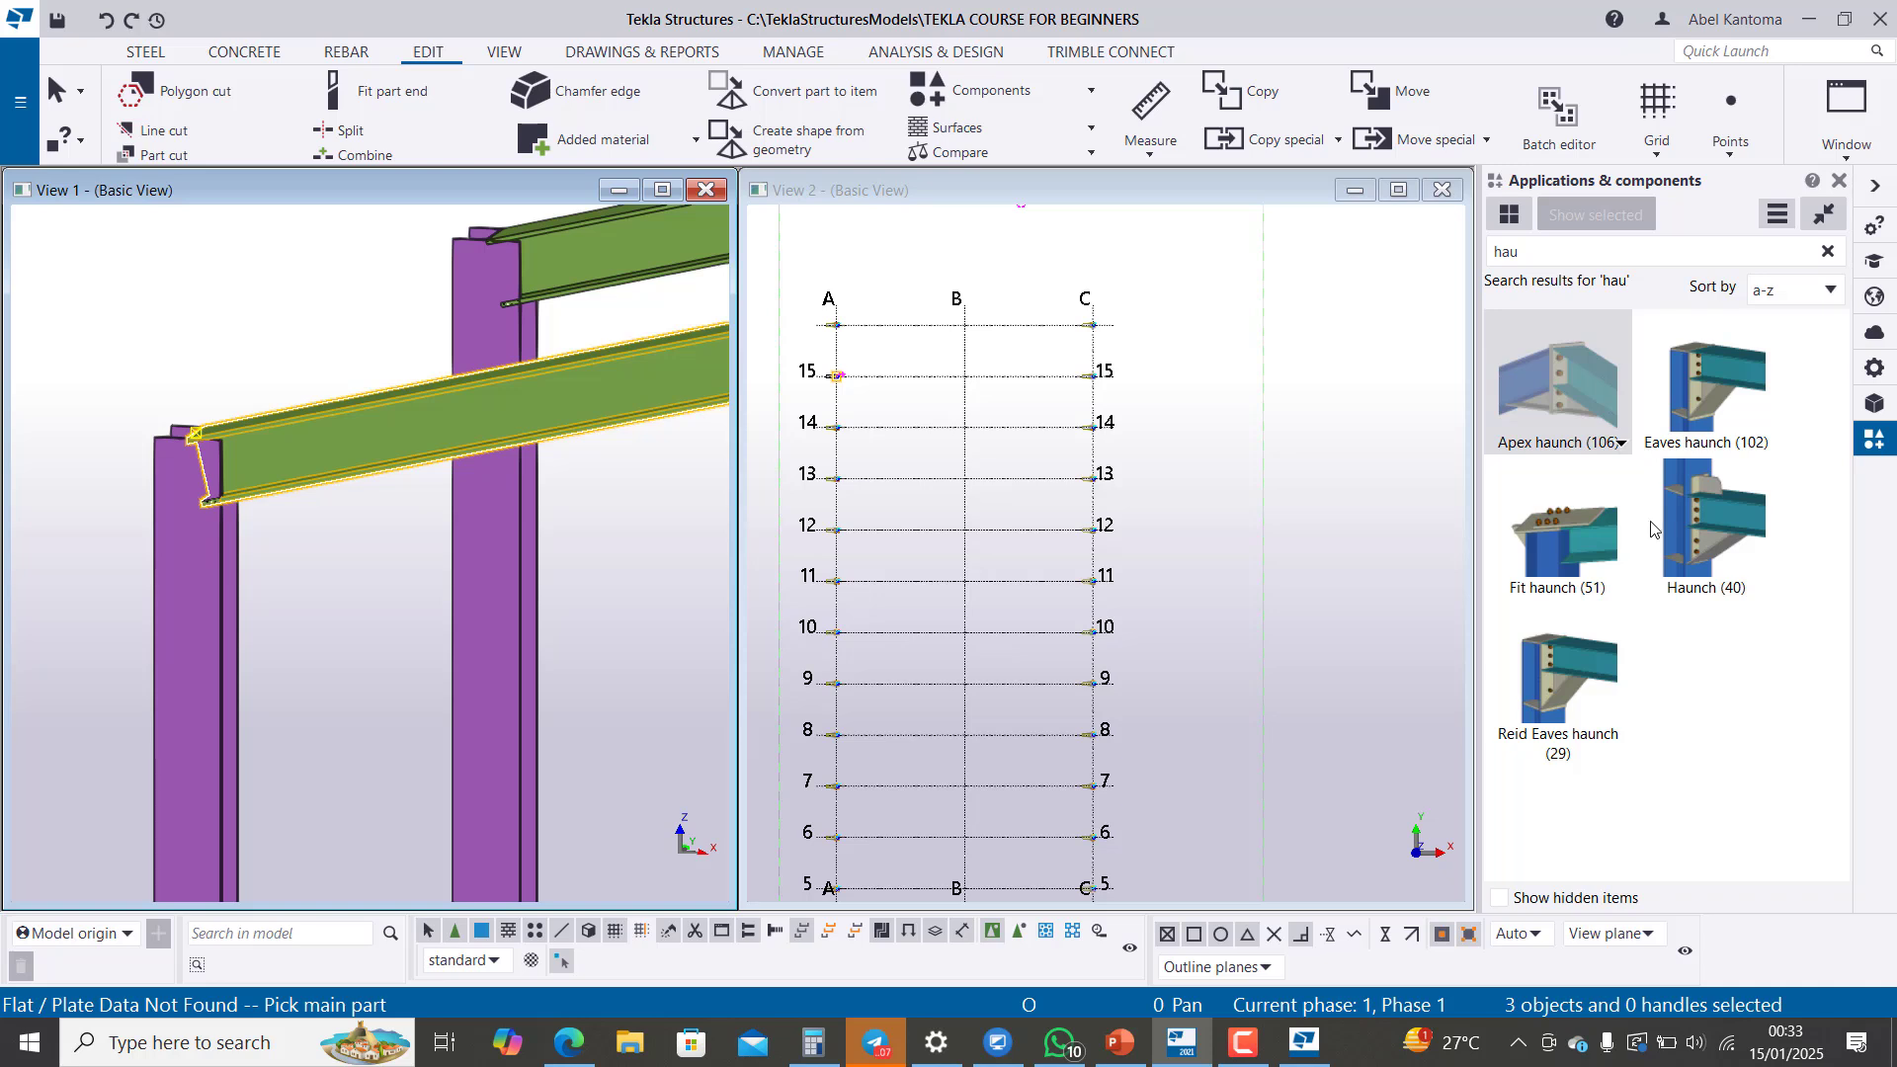
pyautogui.click(1724, 375)
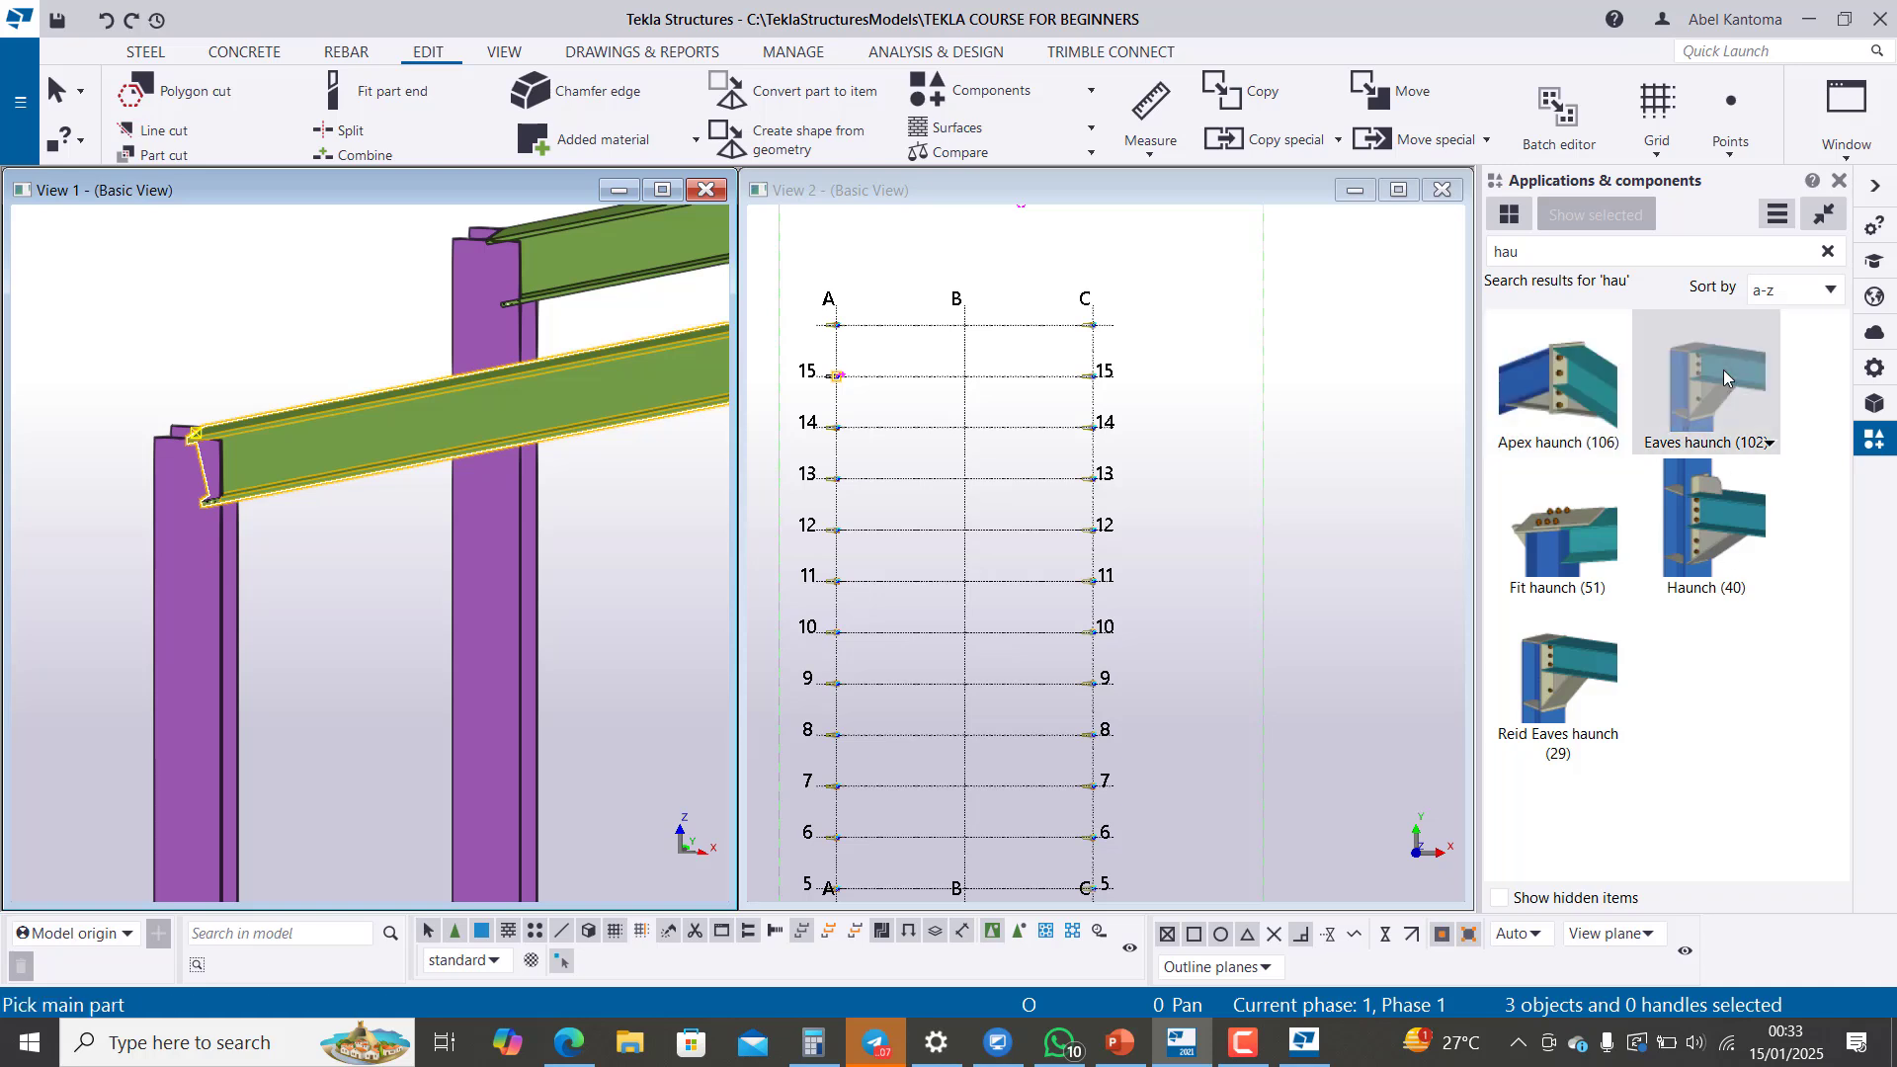
pyautogui.click(206, 608)
pyautogui.click(316, 477)
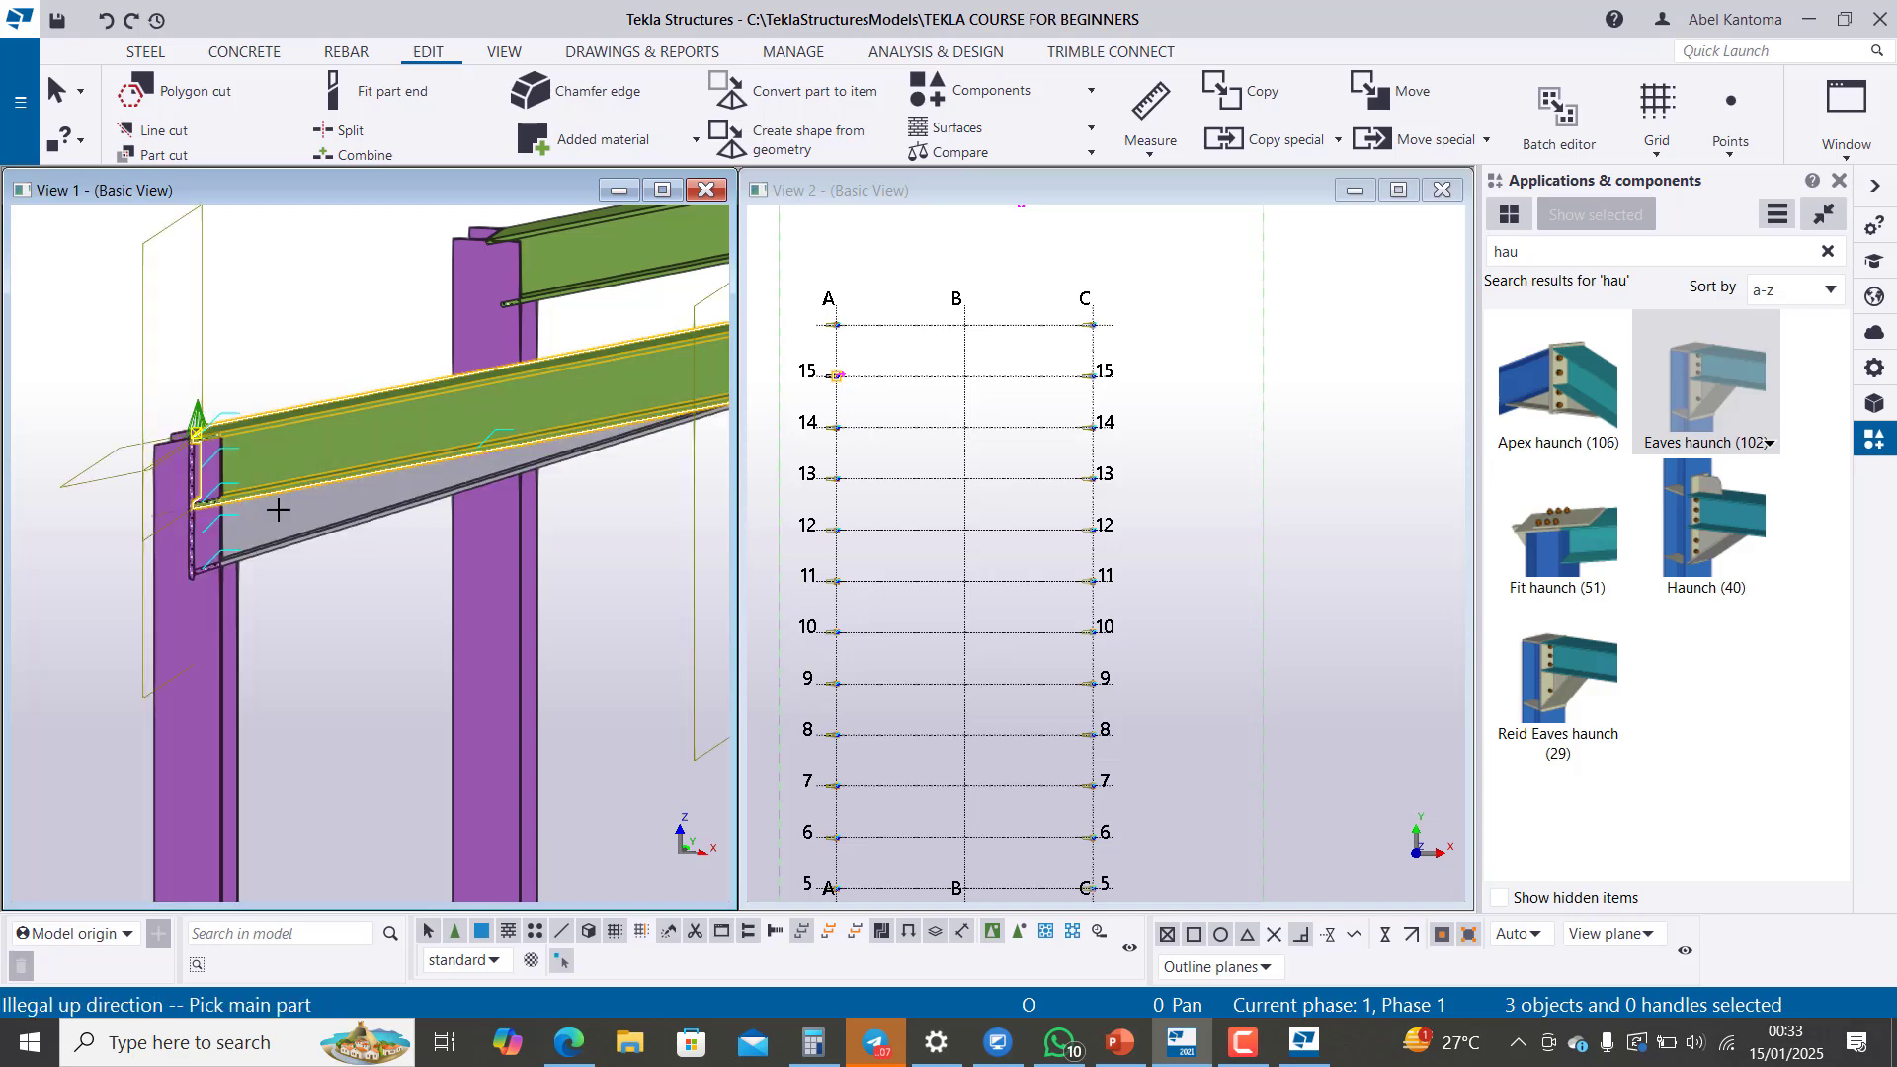
# Step: Add the same Eaves haunch (102) between the grid 1 column on line C and its rafter
pyautogui.scroll(-3, 90, 532)
pyautogui.scroll(-5, 90, 532)
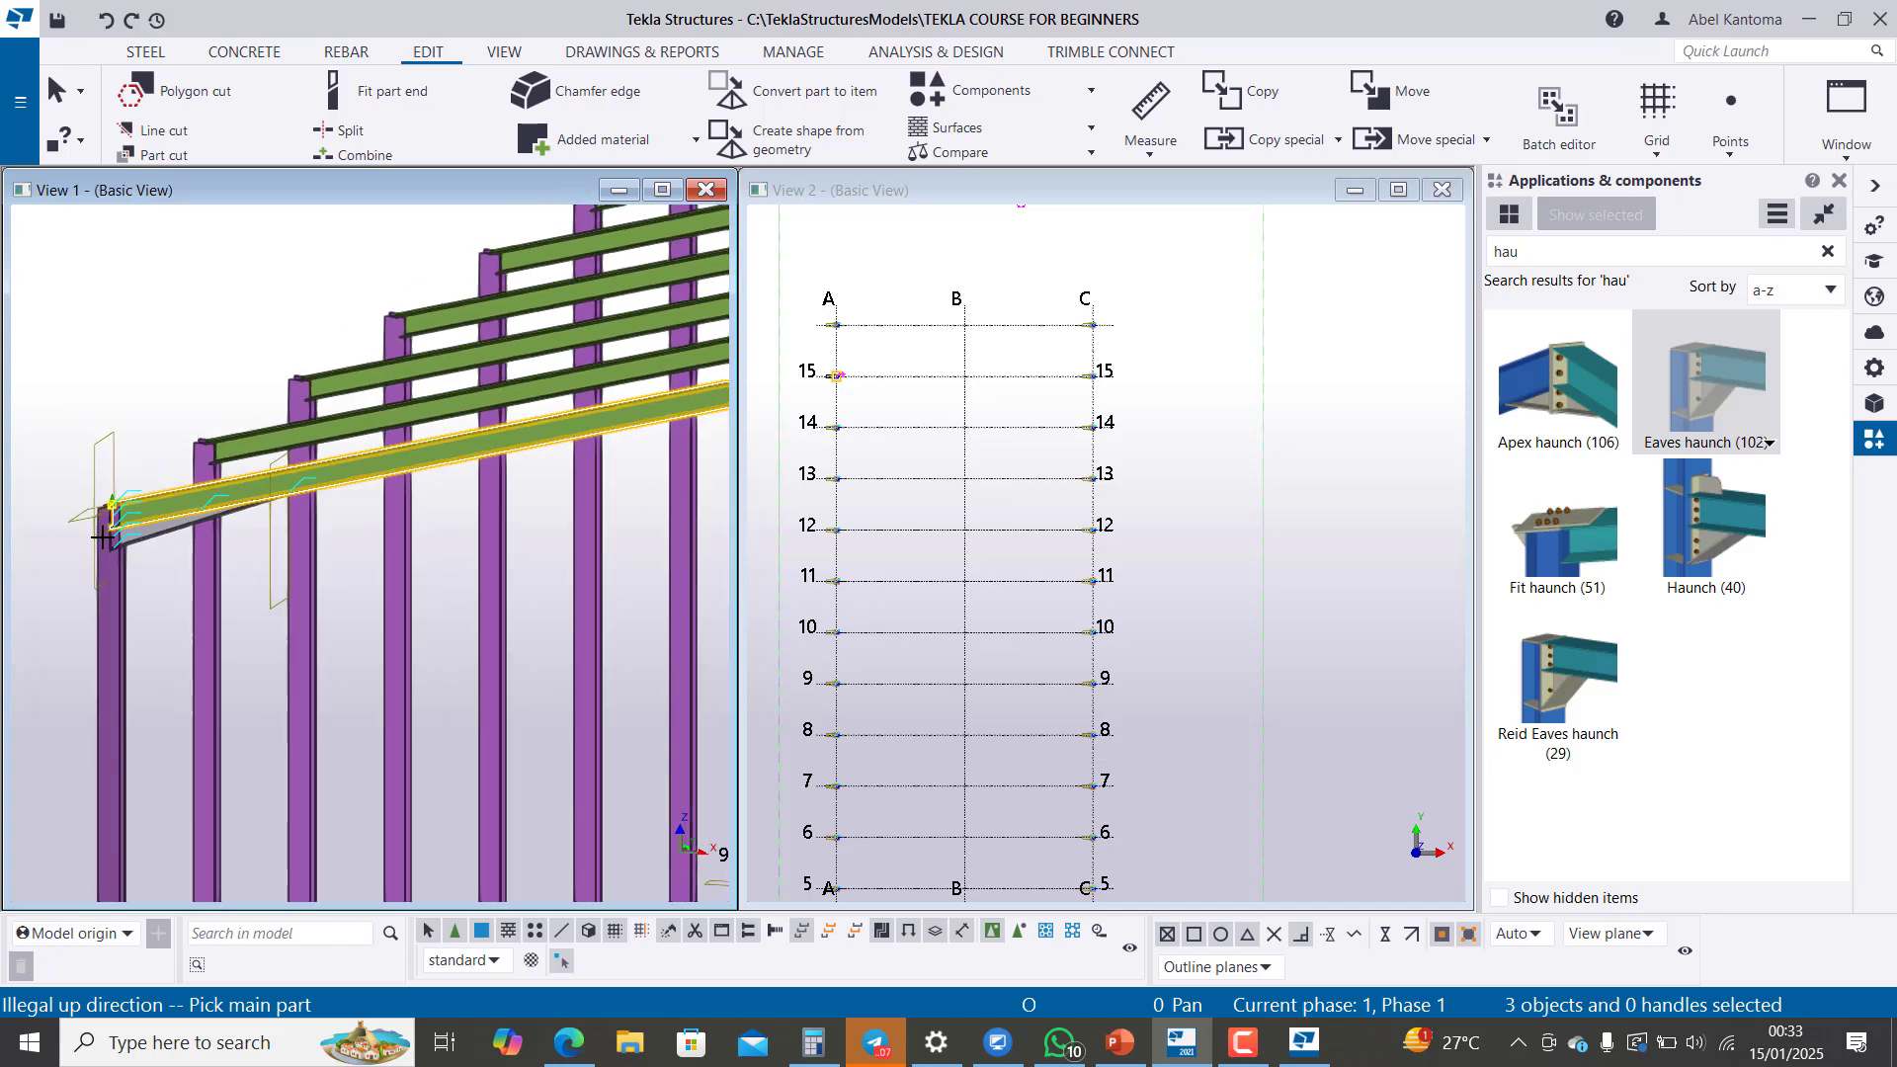
pyautogui.scroll(2, 400, 589)
pyautogui.scroll(4, 399, 589)
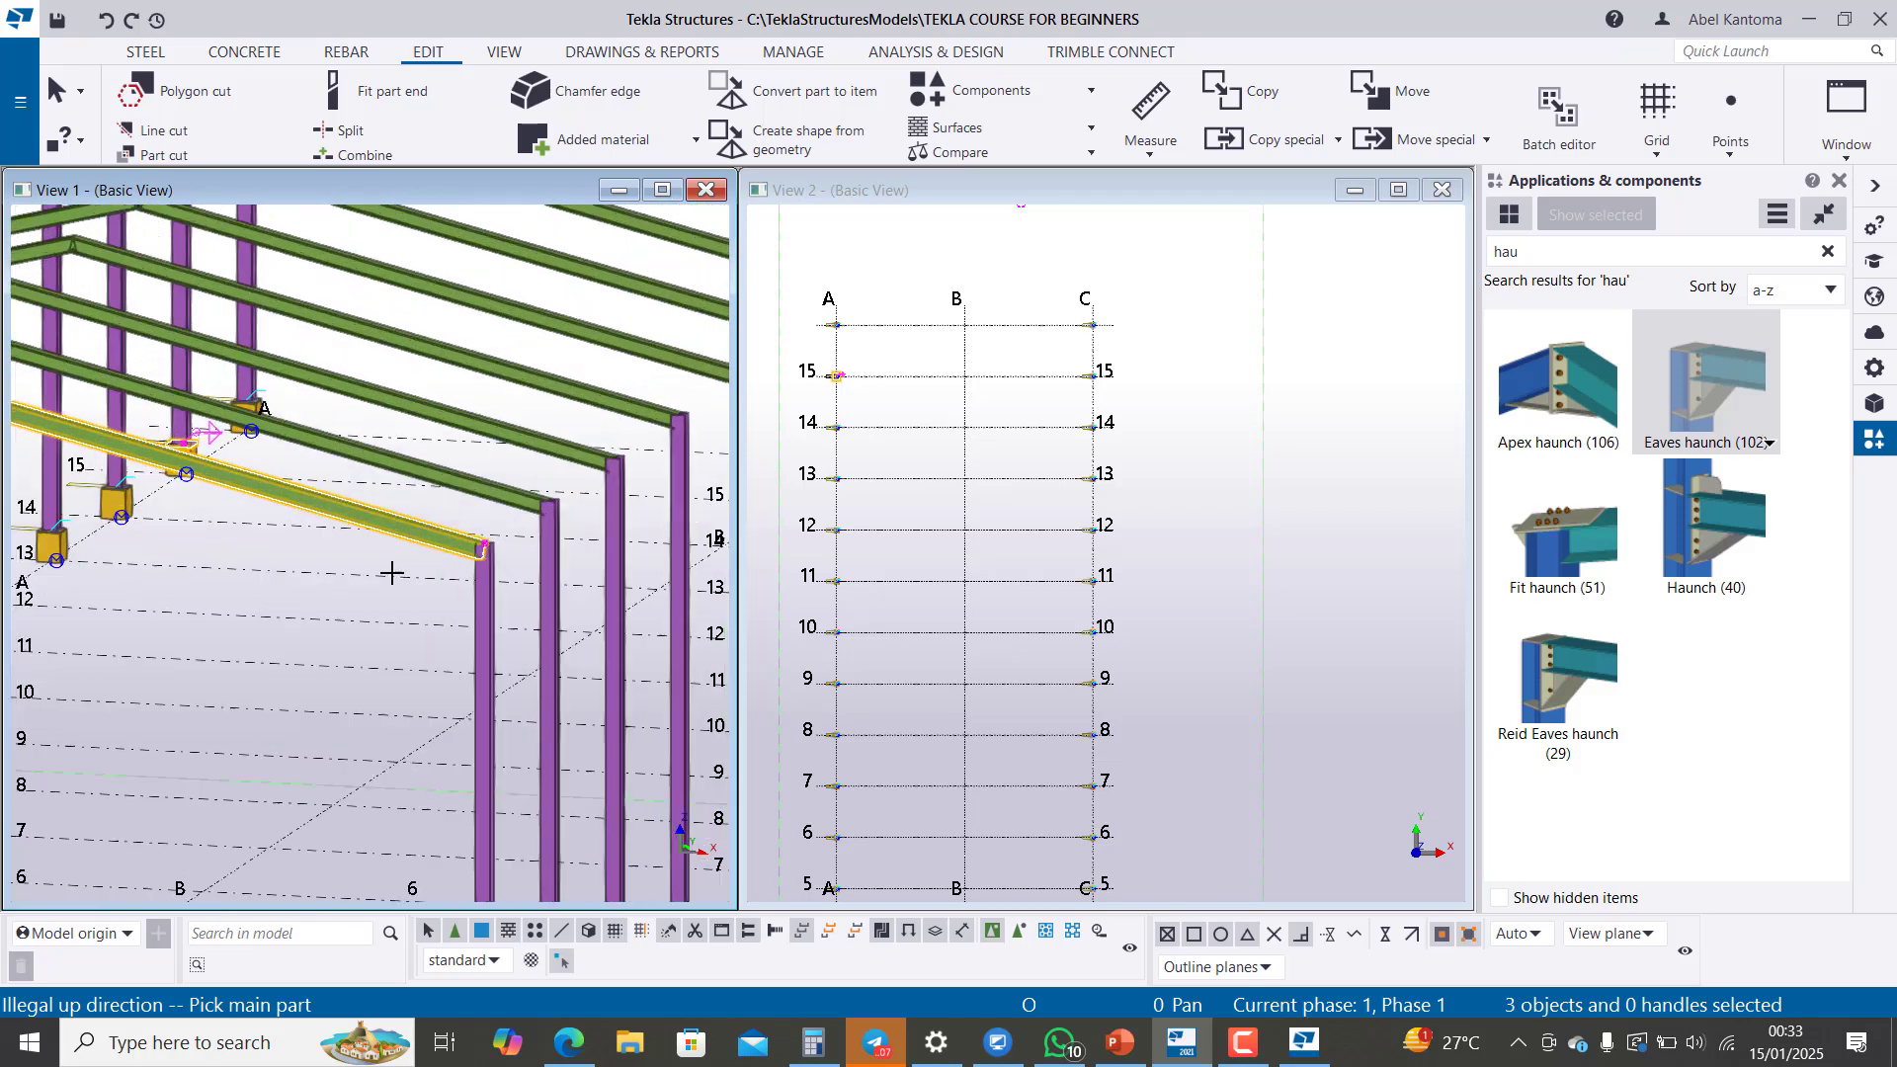
pyautogui.click(533, 602)
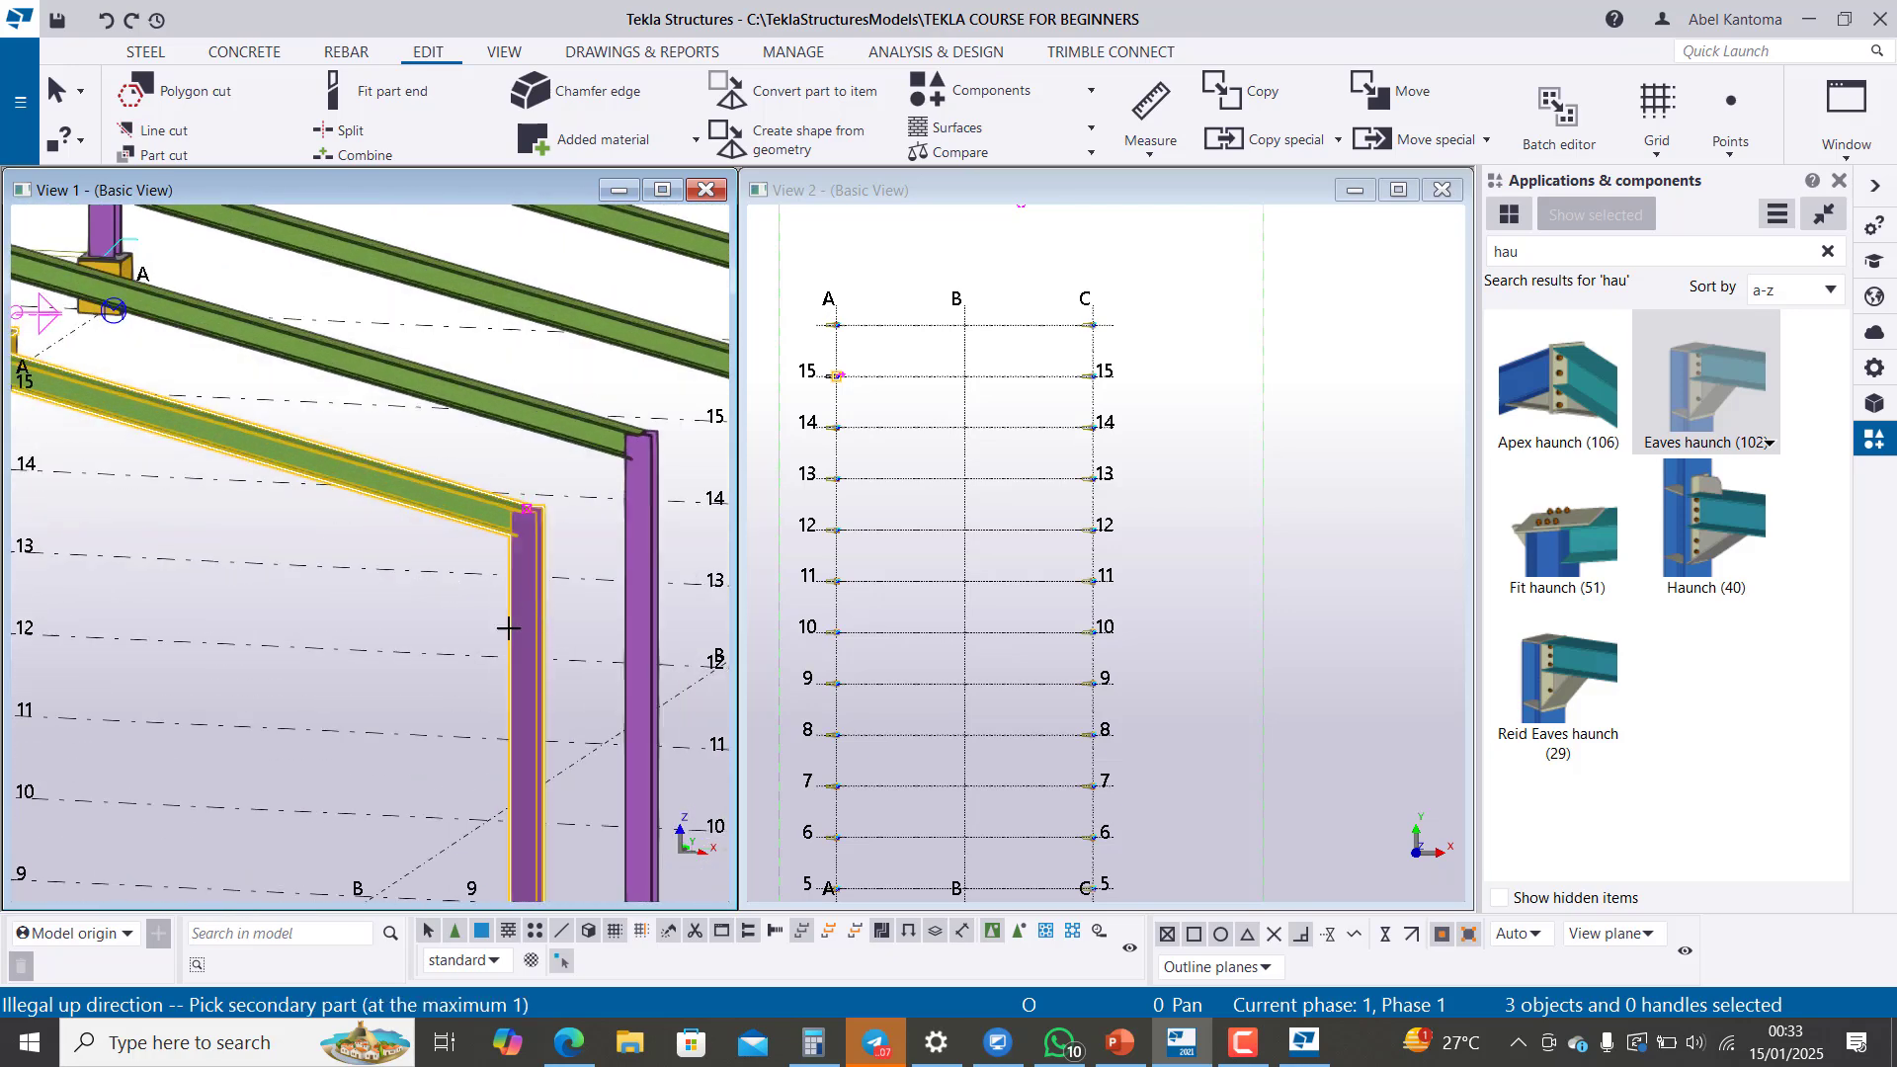
pyautogui.click(420, 511)
pyautogui.scroll(-5, 585, 638)
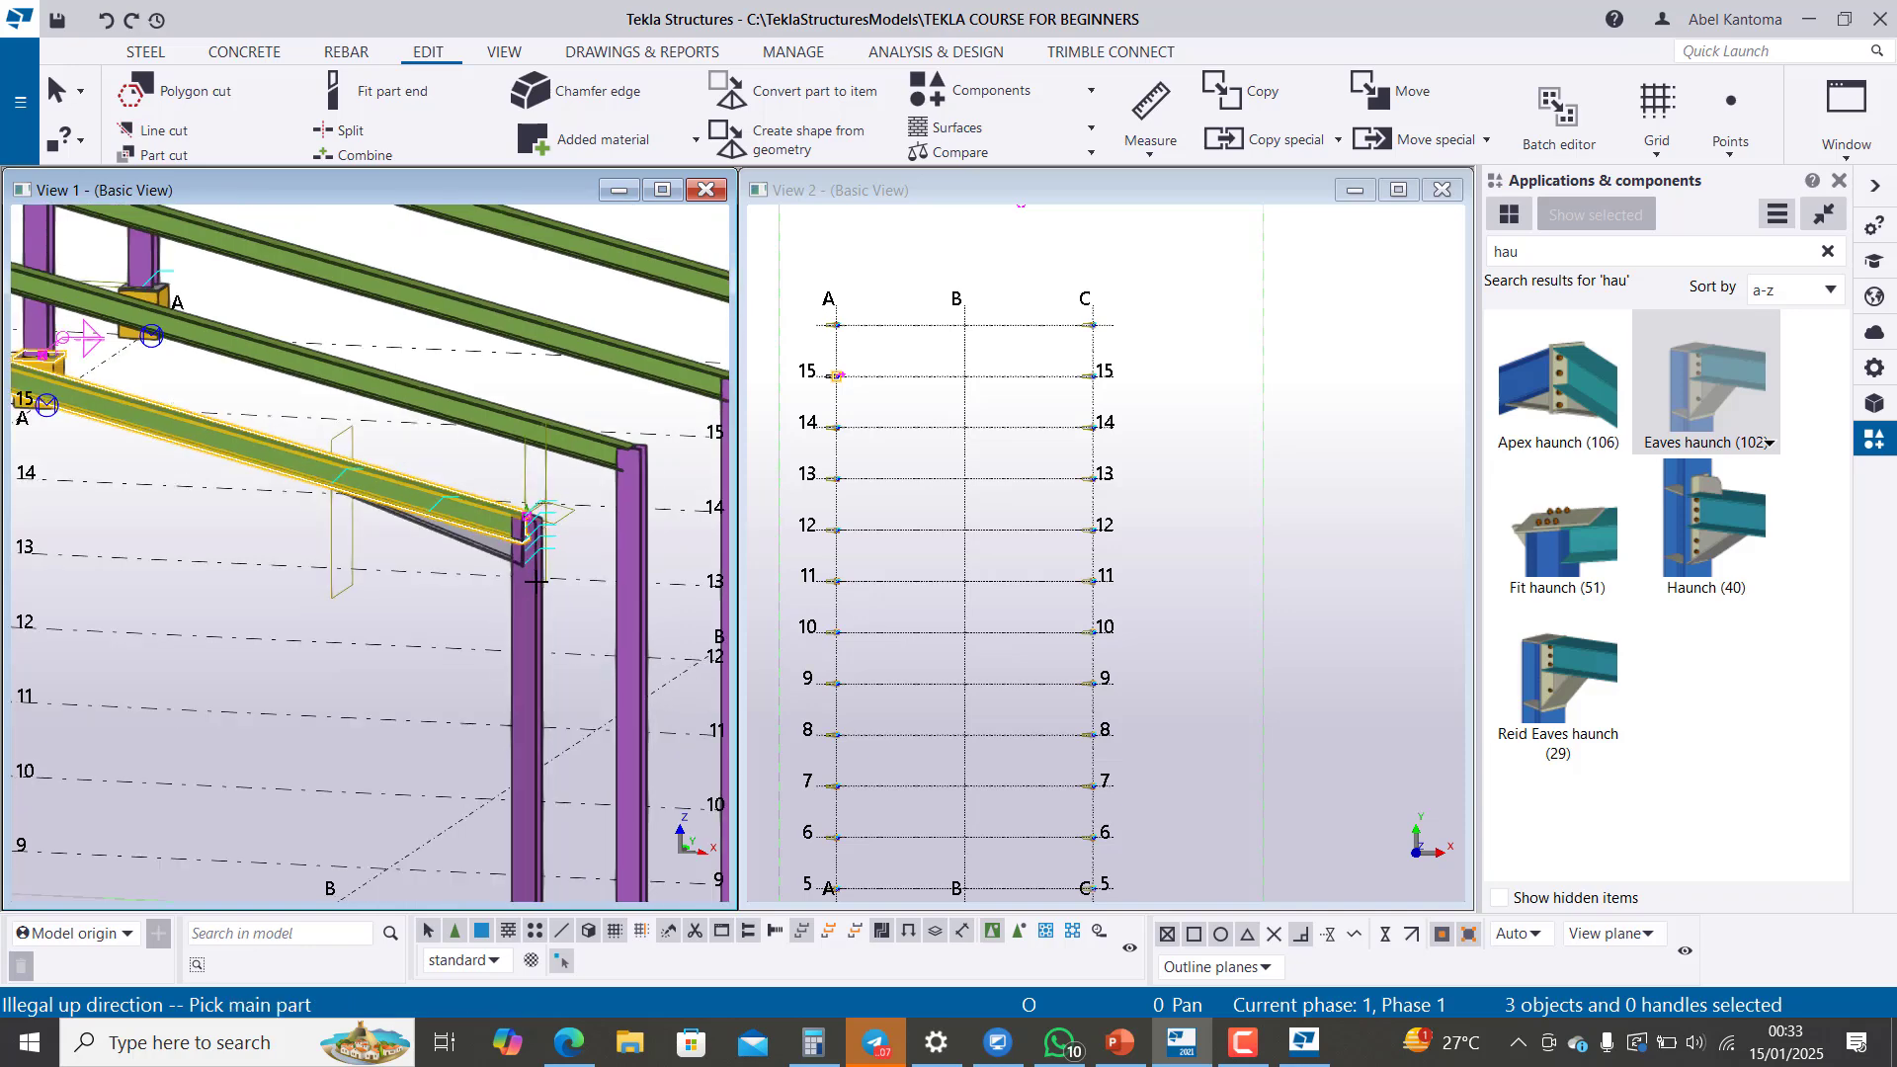
# Step: Copy the grid 1 apex haunch and both eaves haunches linearly with dX 0.00, dY 5.00, dZ 0.00 and 15 copies, without expanding the work area
pyautogui.scroll(3, 138, 566)
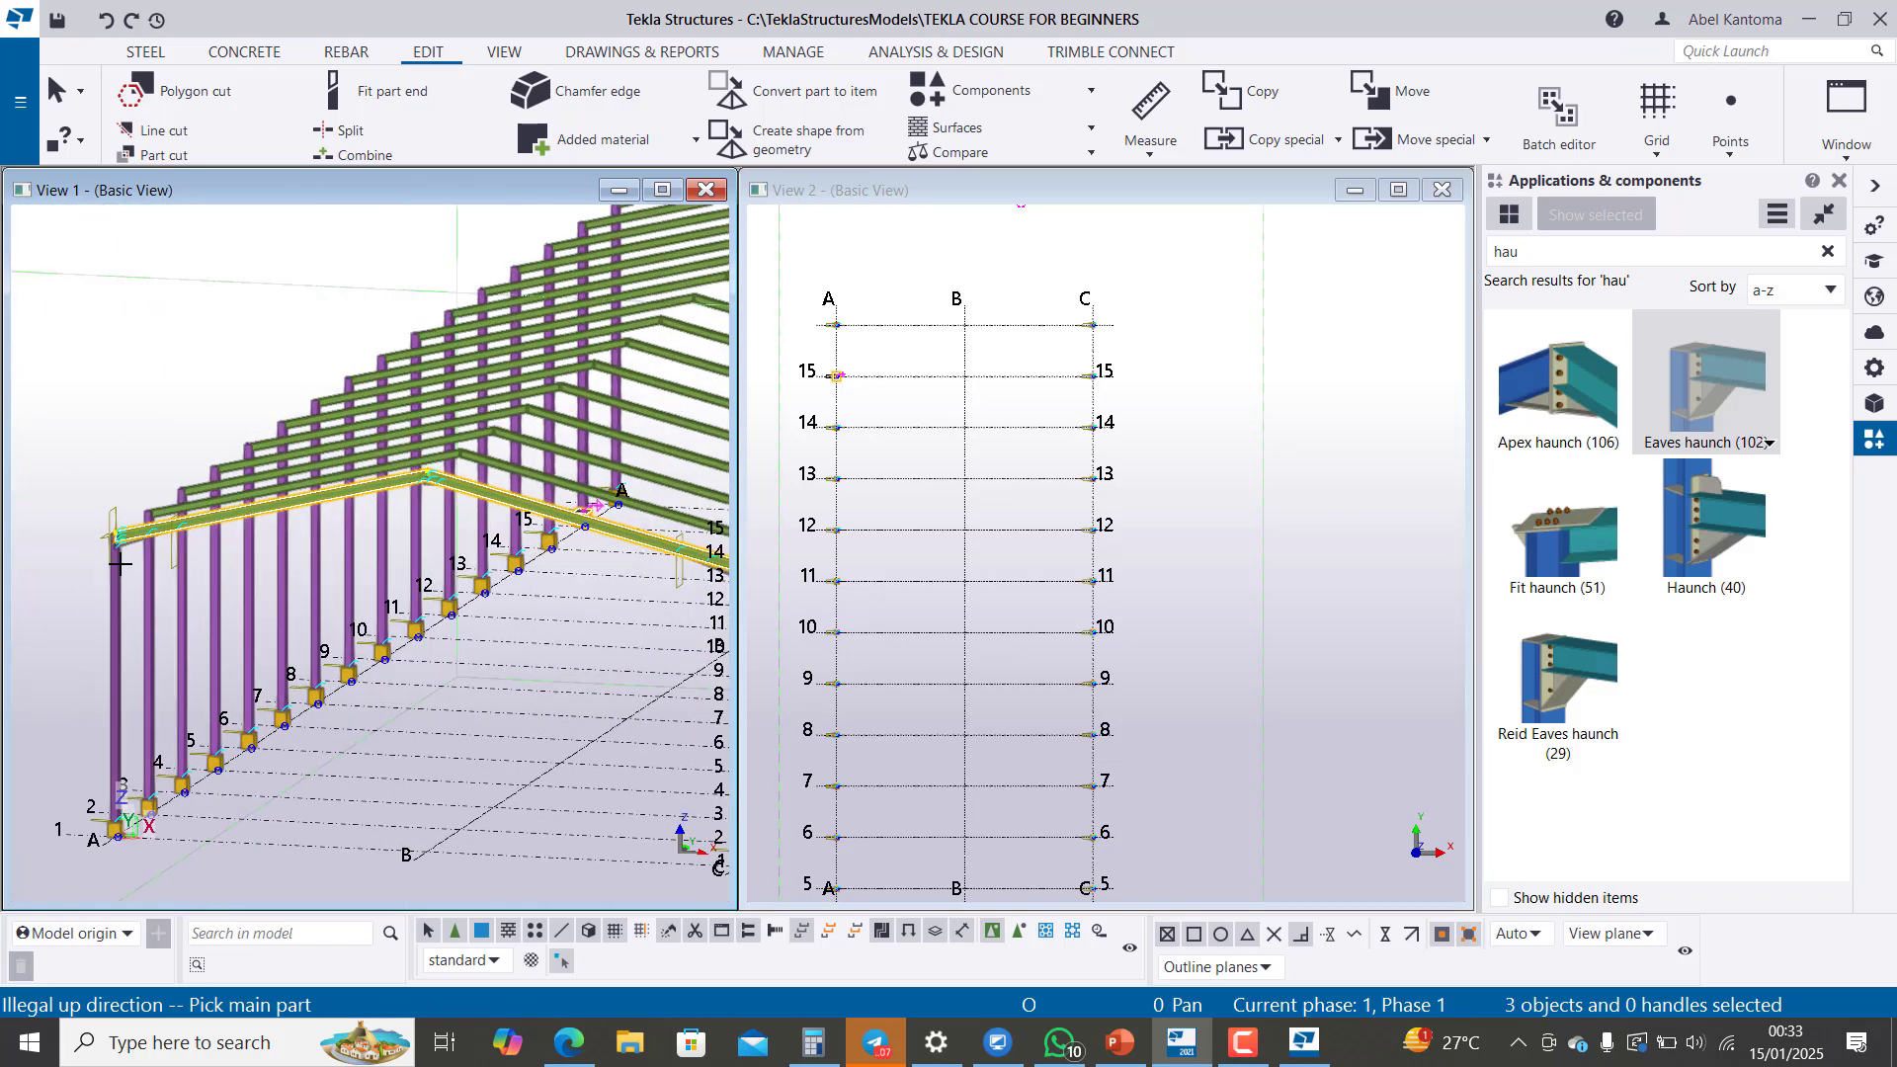
pyautogui.scroll(2, 139, 566)
pyautogui.click(143, 549)
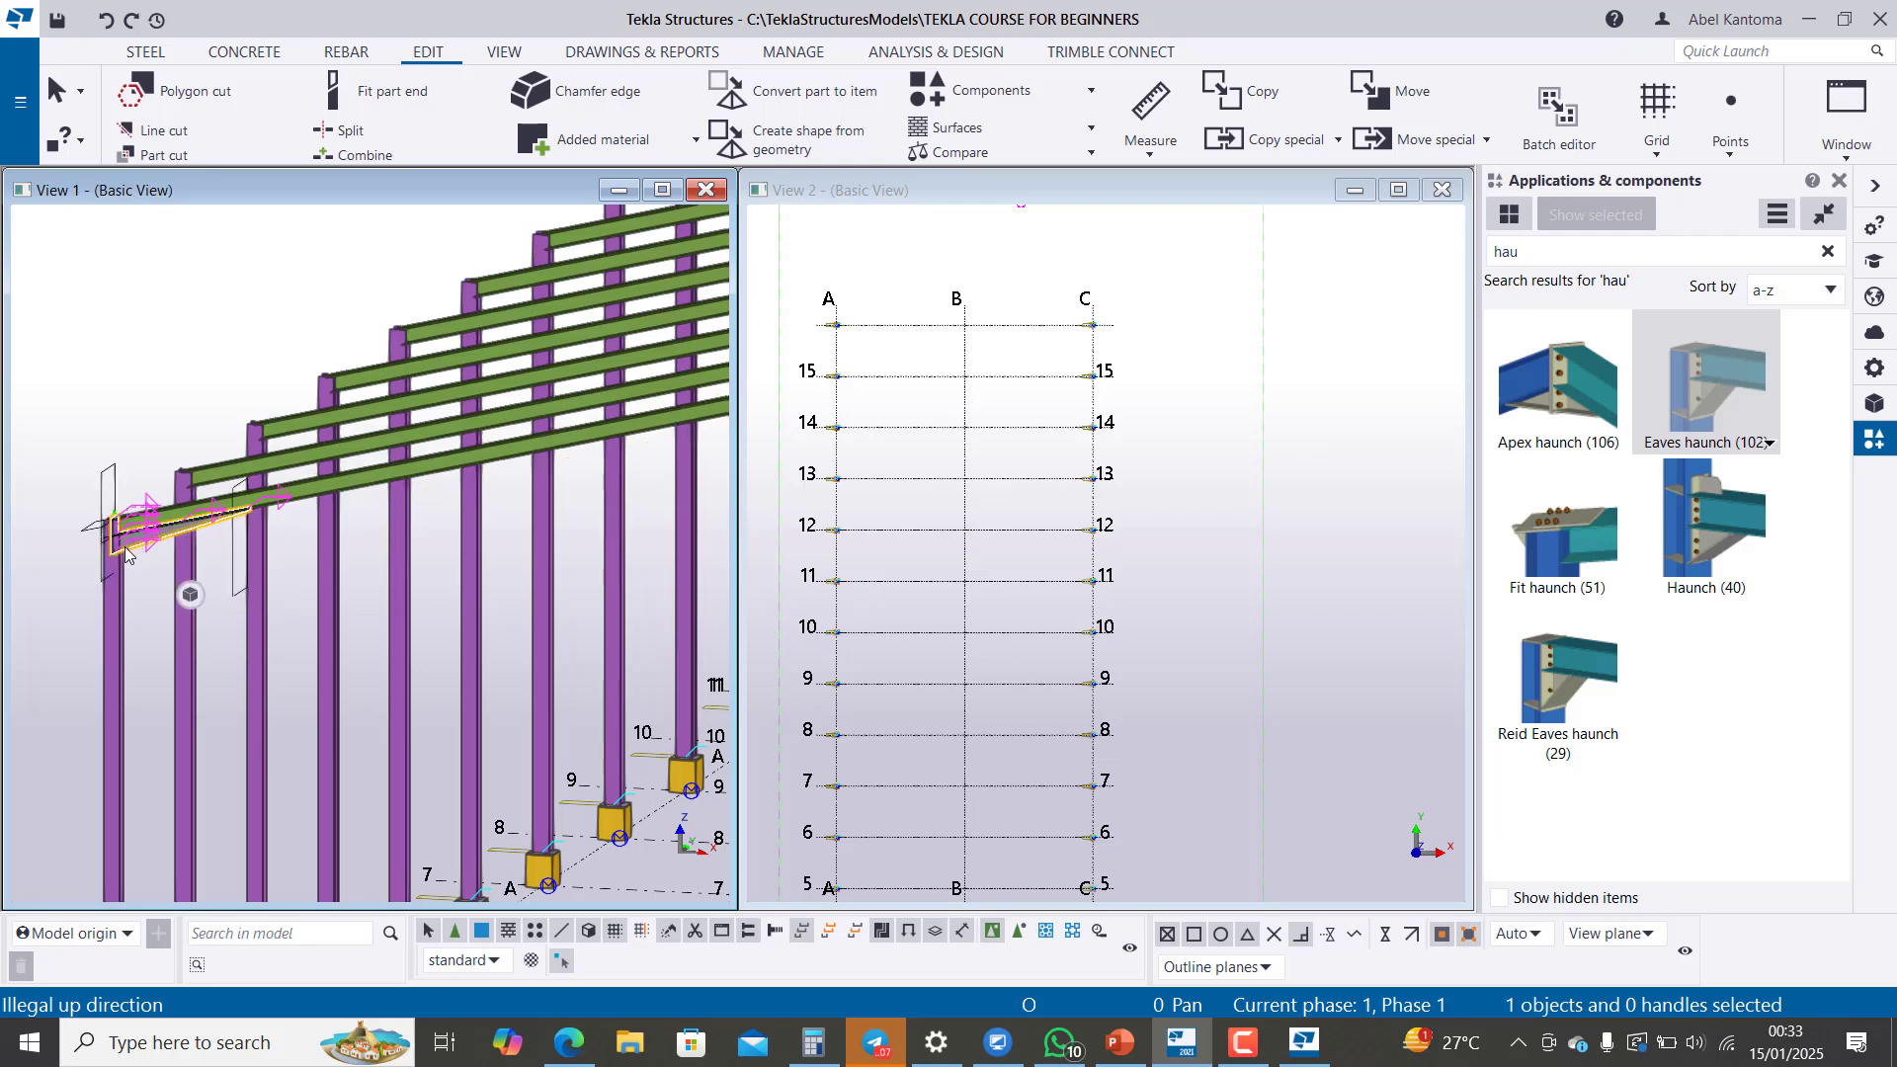
pyautogui.scroll(-5, 144, 549)
pyautogui.scroll(4, 390, 500)
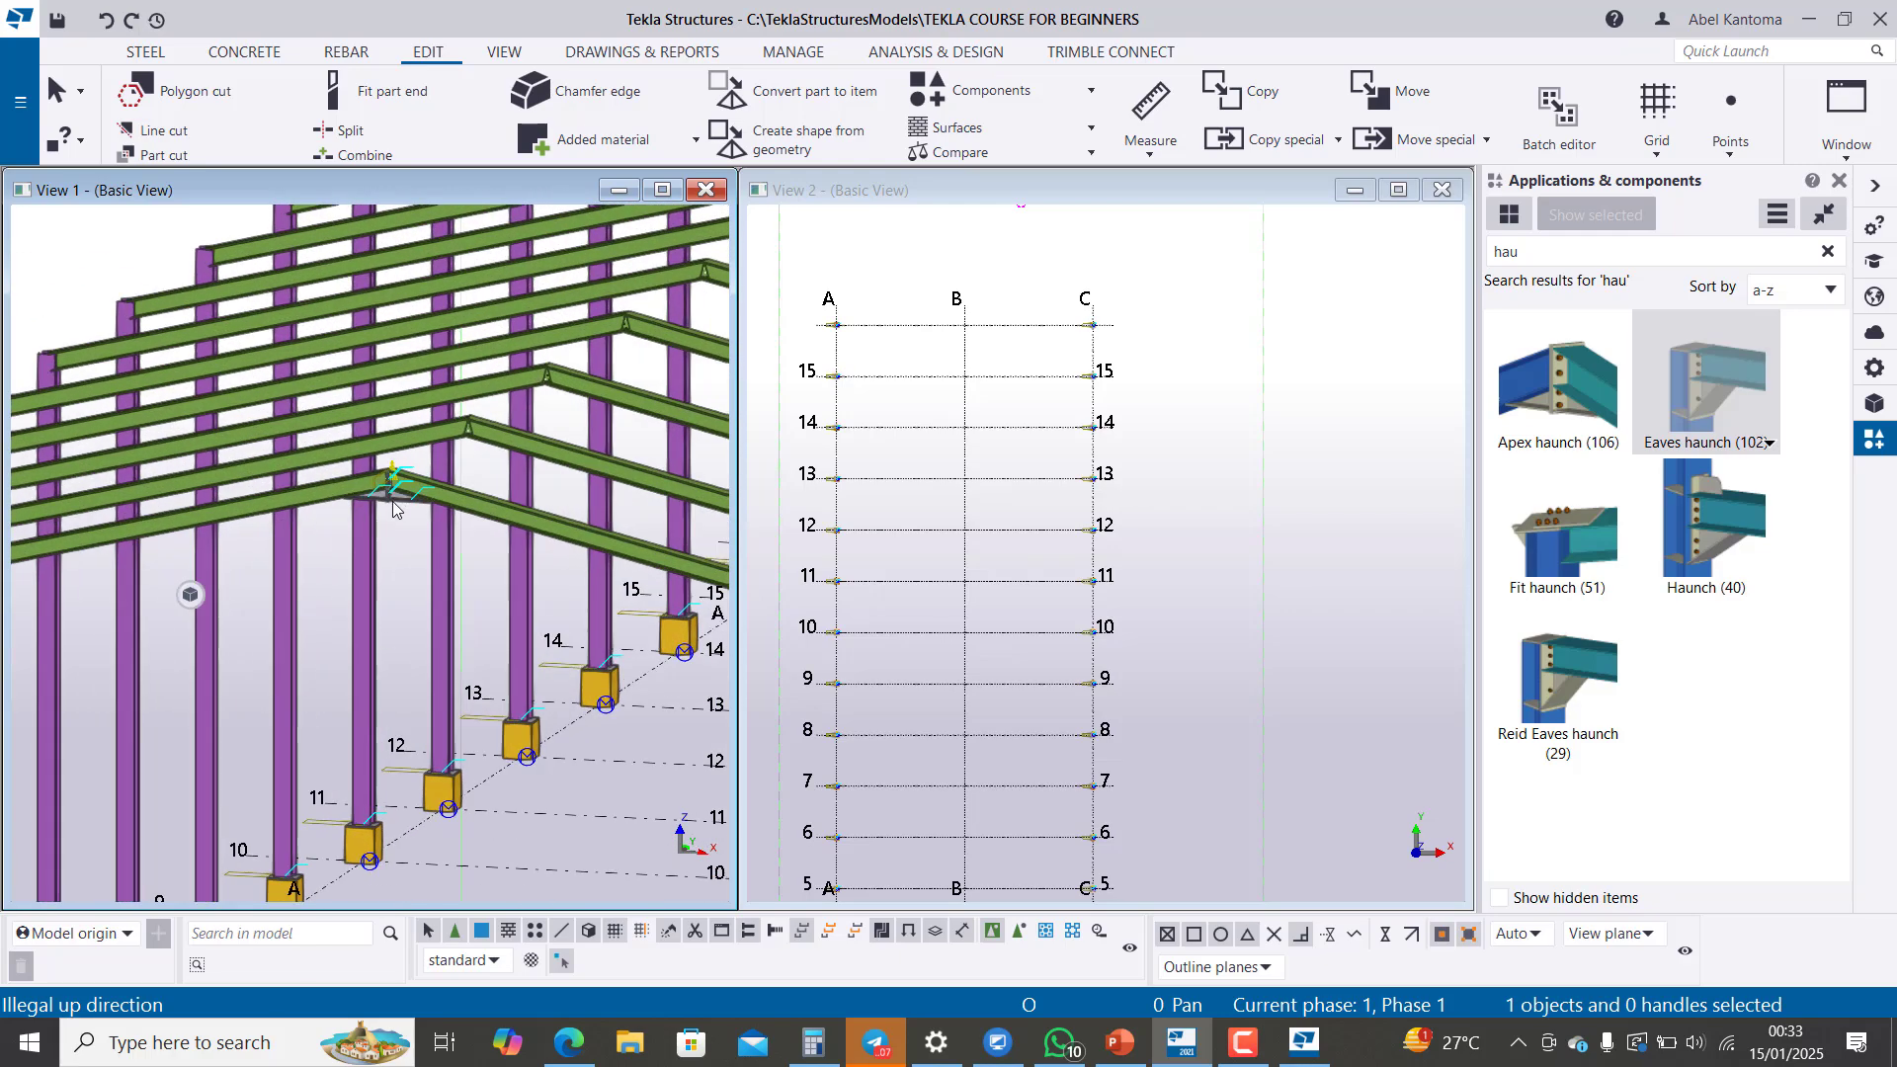
pyautogui.keyDown('ctrl'); pyautogui.click(392, 499); pyautogui.keyUp('ctrl')
pyautogui.scroll(-3, 392, 504)
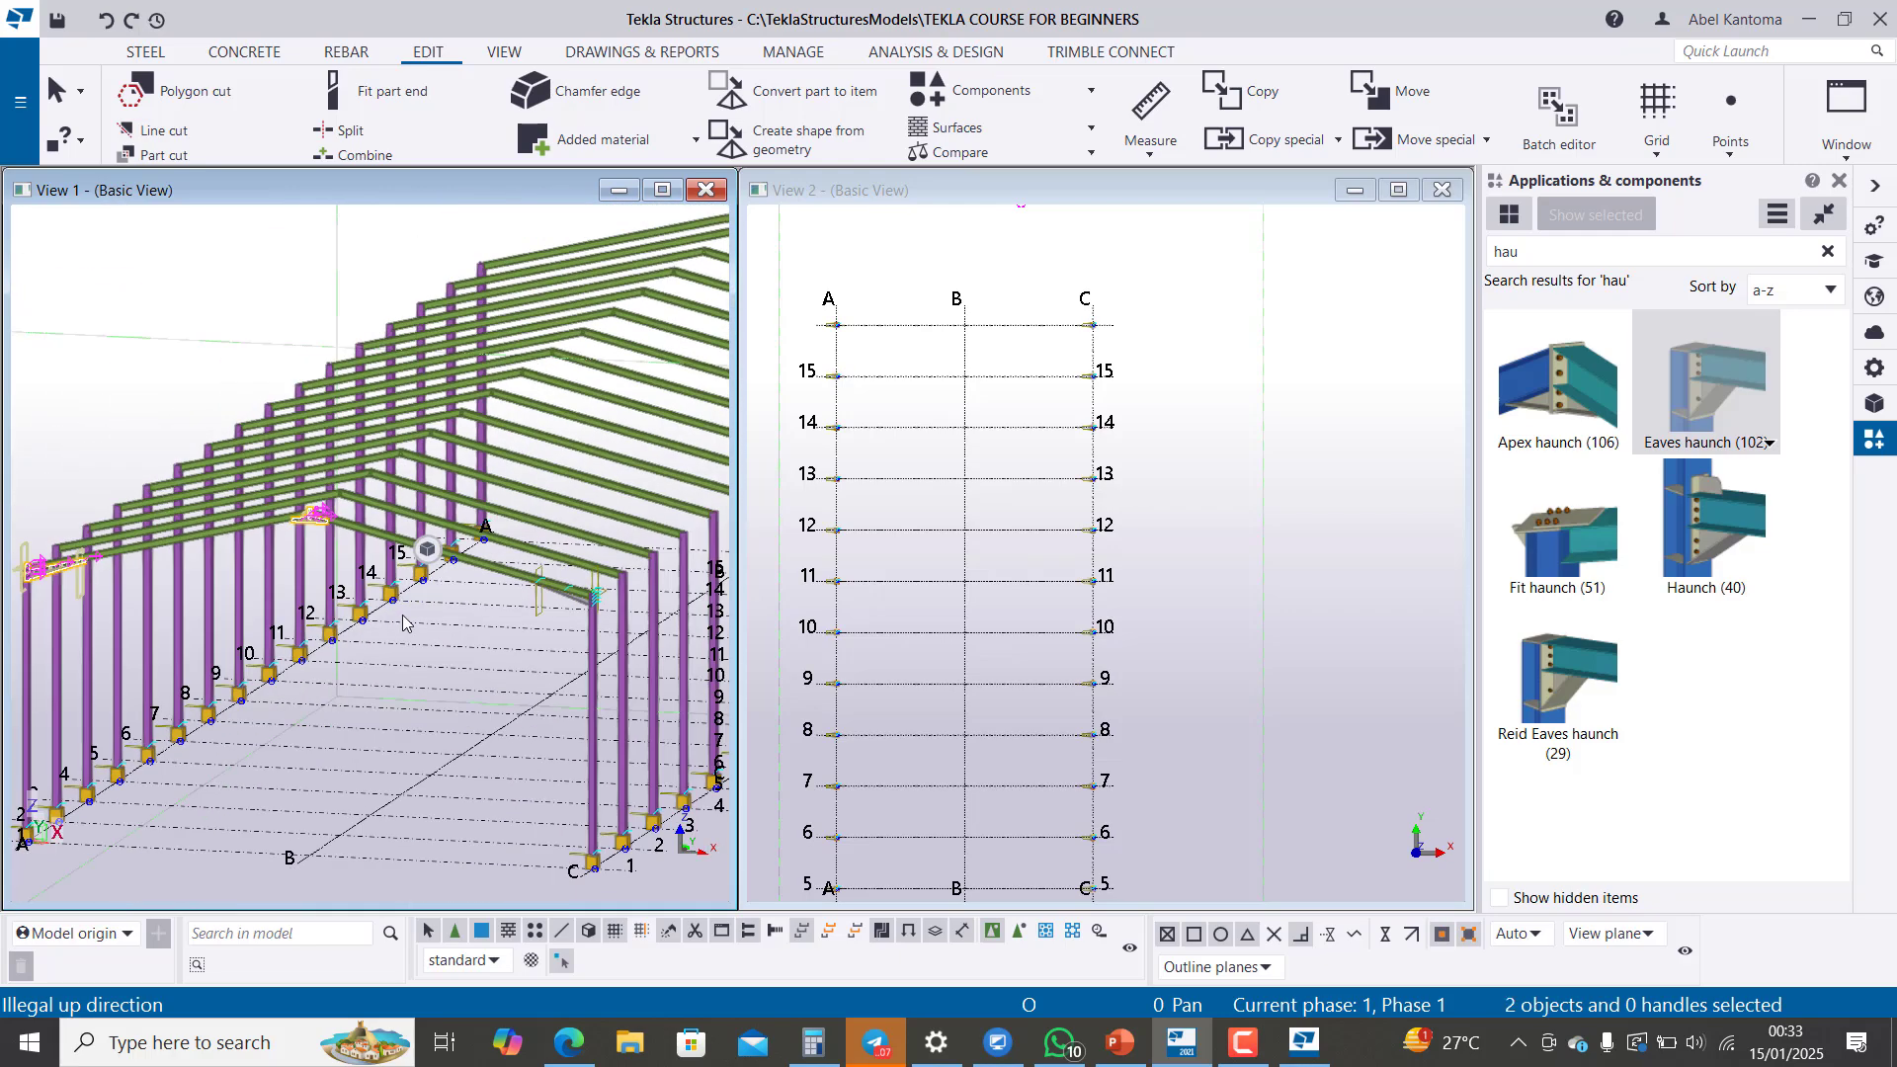
pyautogui.scroll(3, 582, 596)
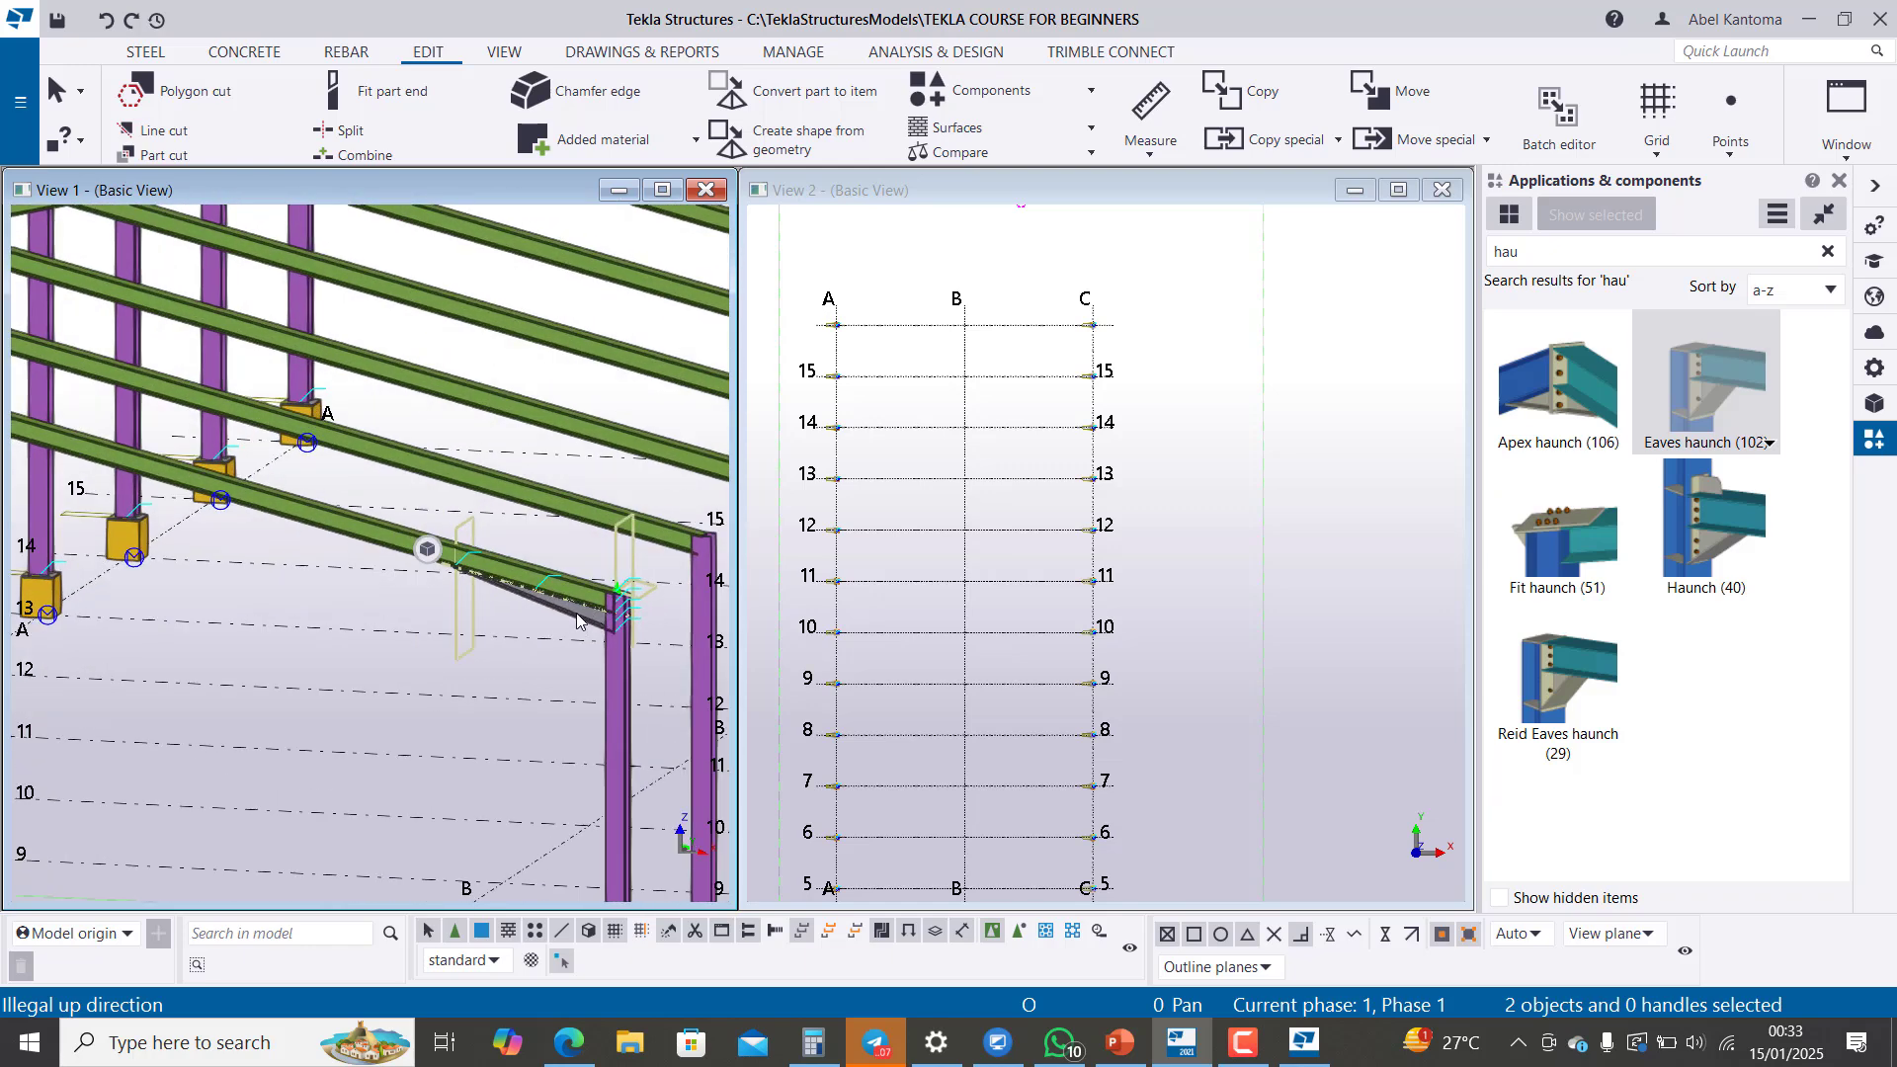
pyautogui.keyDown('ctrl'); pyautogui.click(577, 619); pyautogui.keyUp('ctrl')
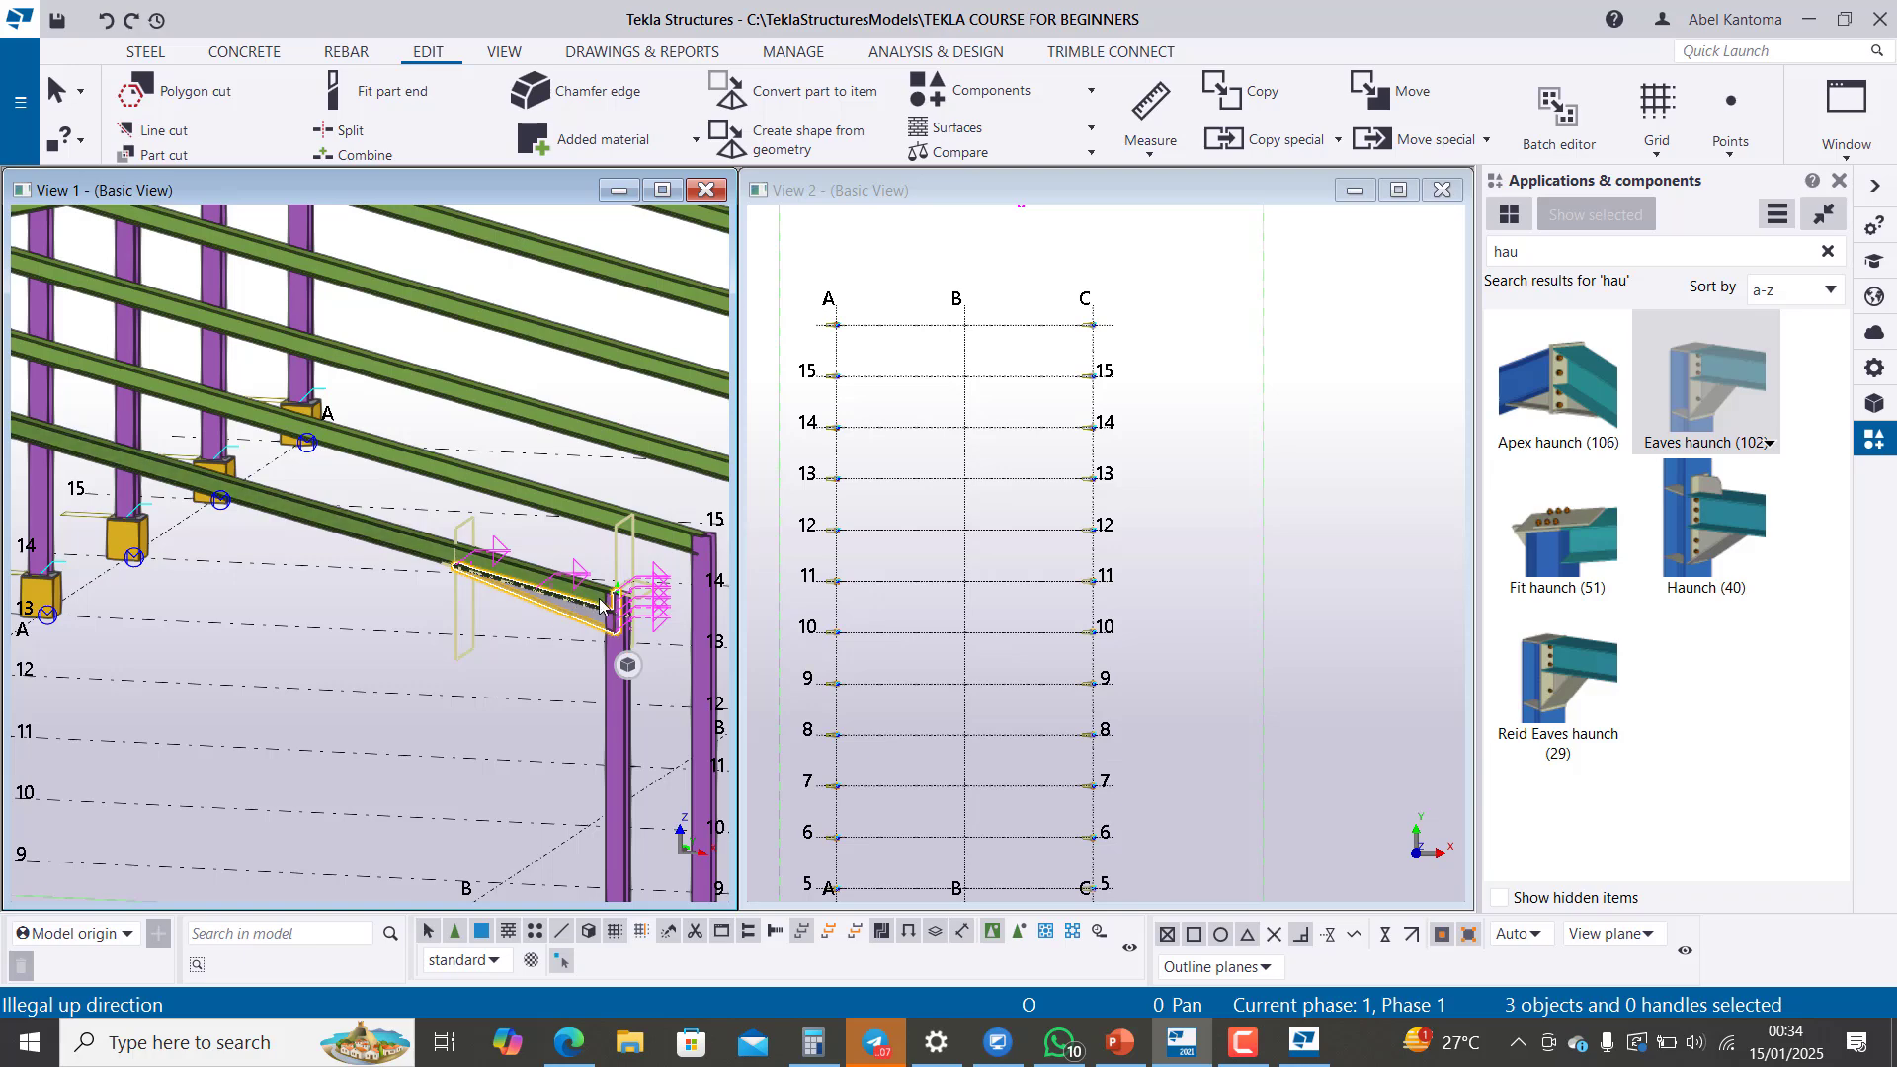
pyautogui.scroll(-6, 600, 605)
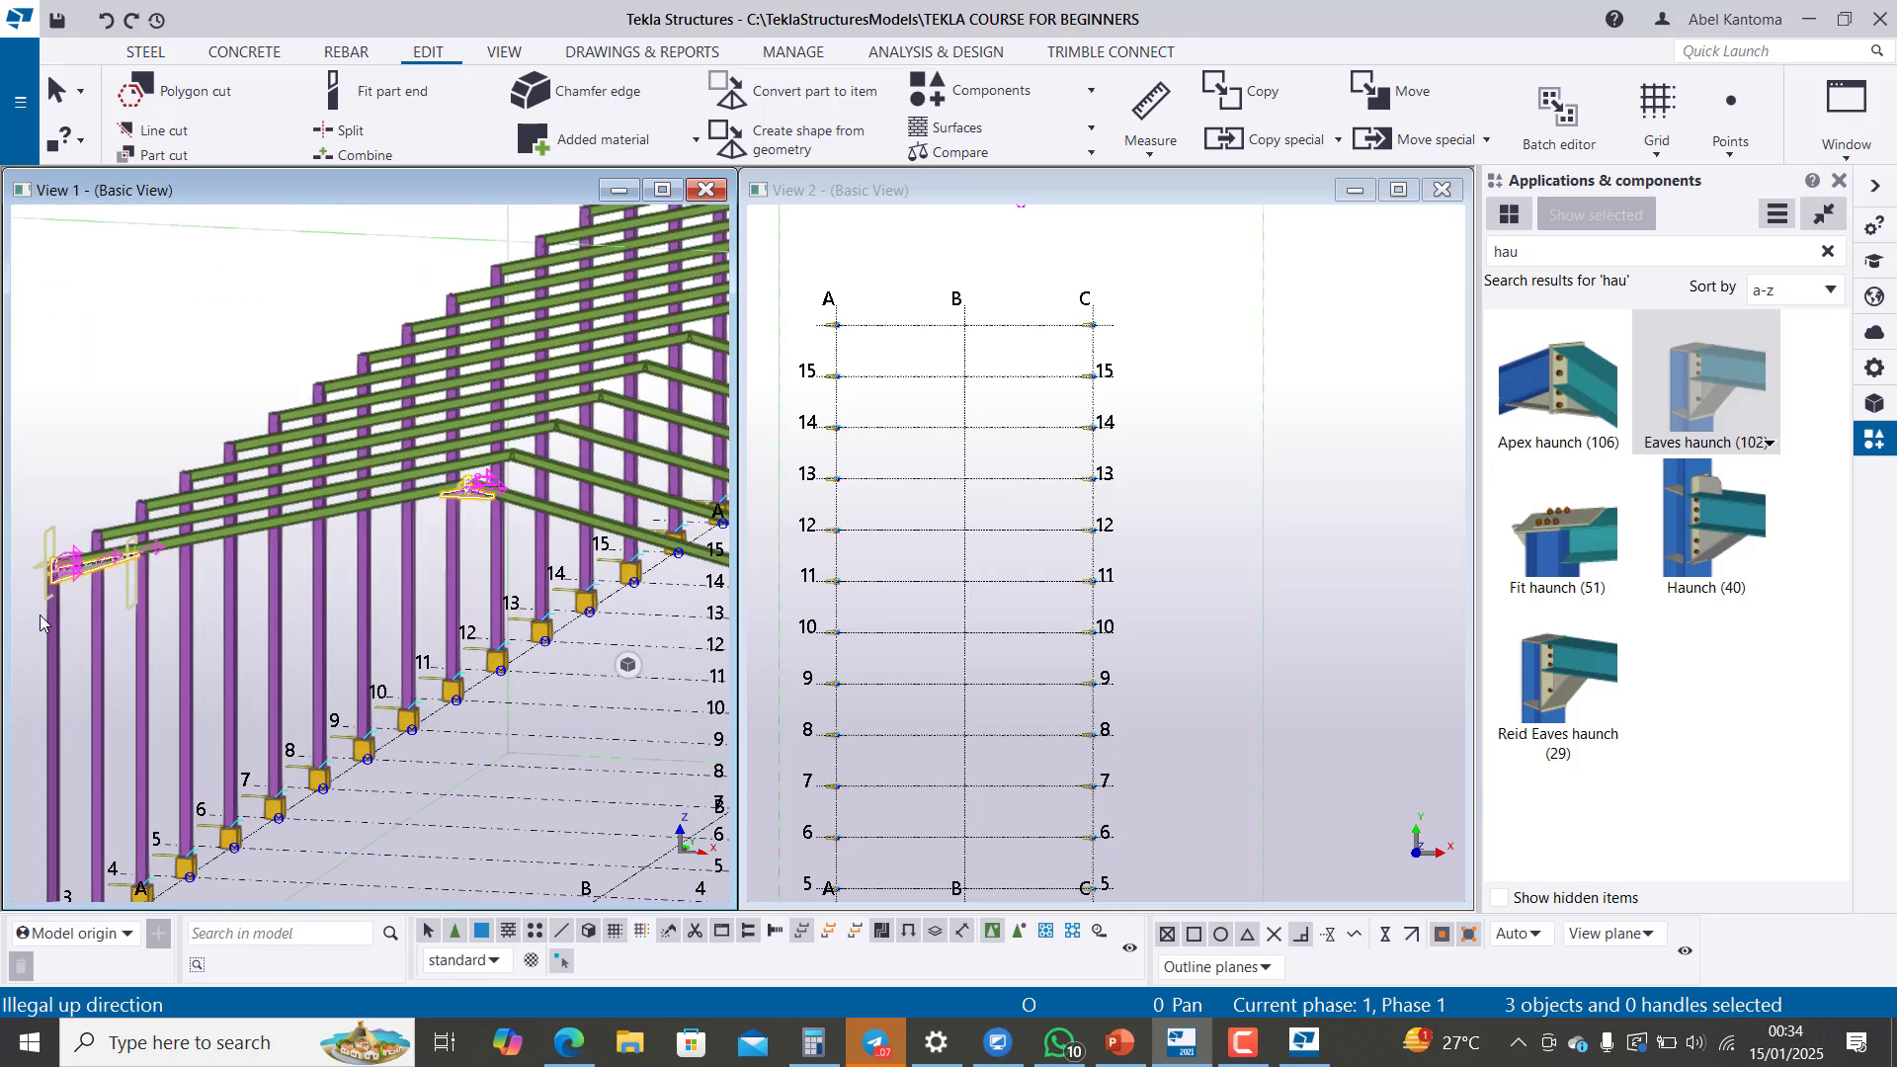
pyautogui.scroll(6, 39, 614)
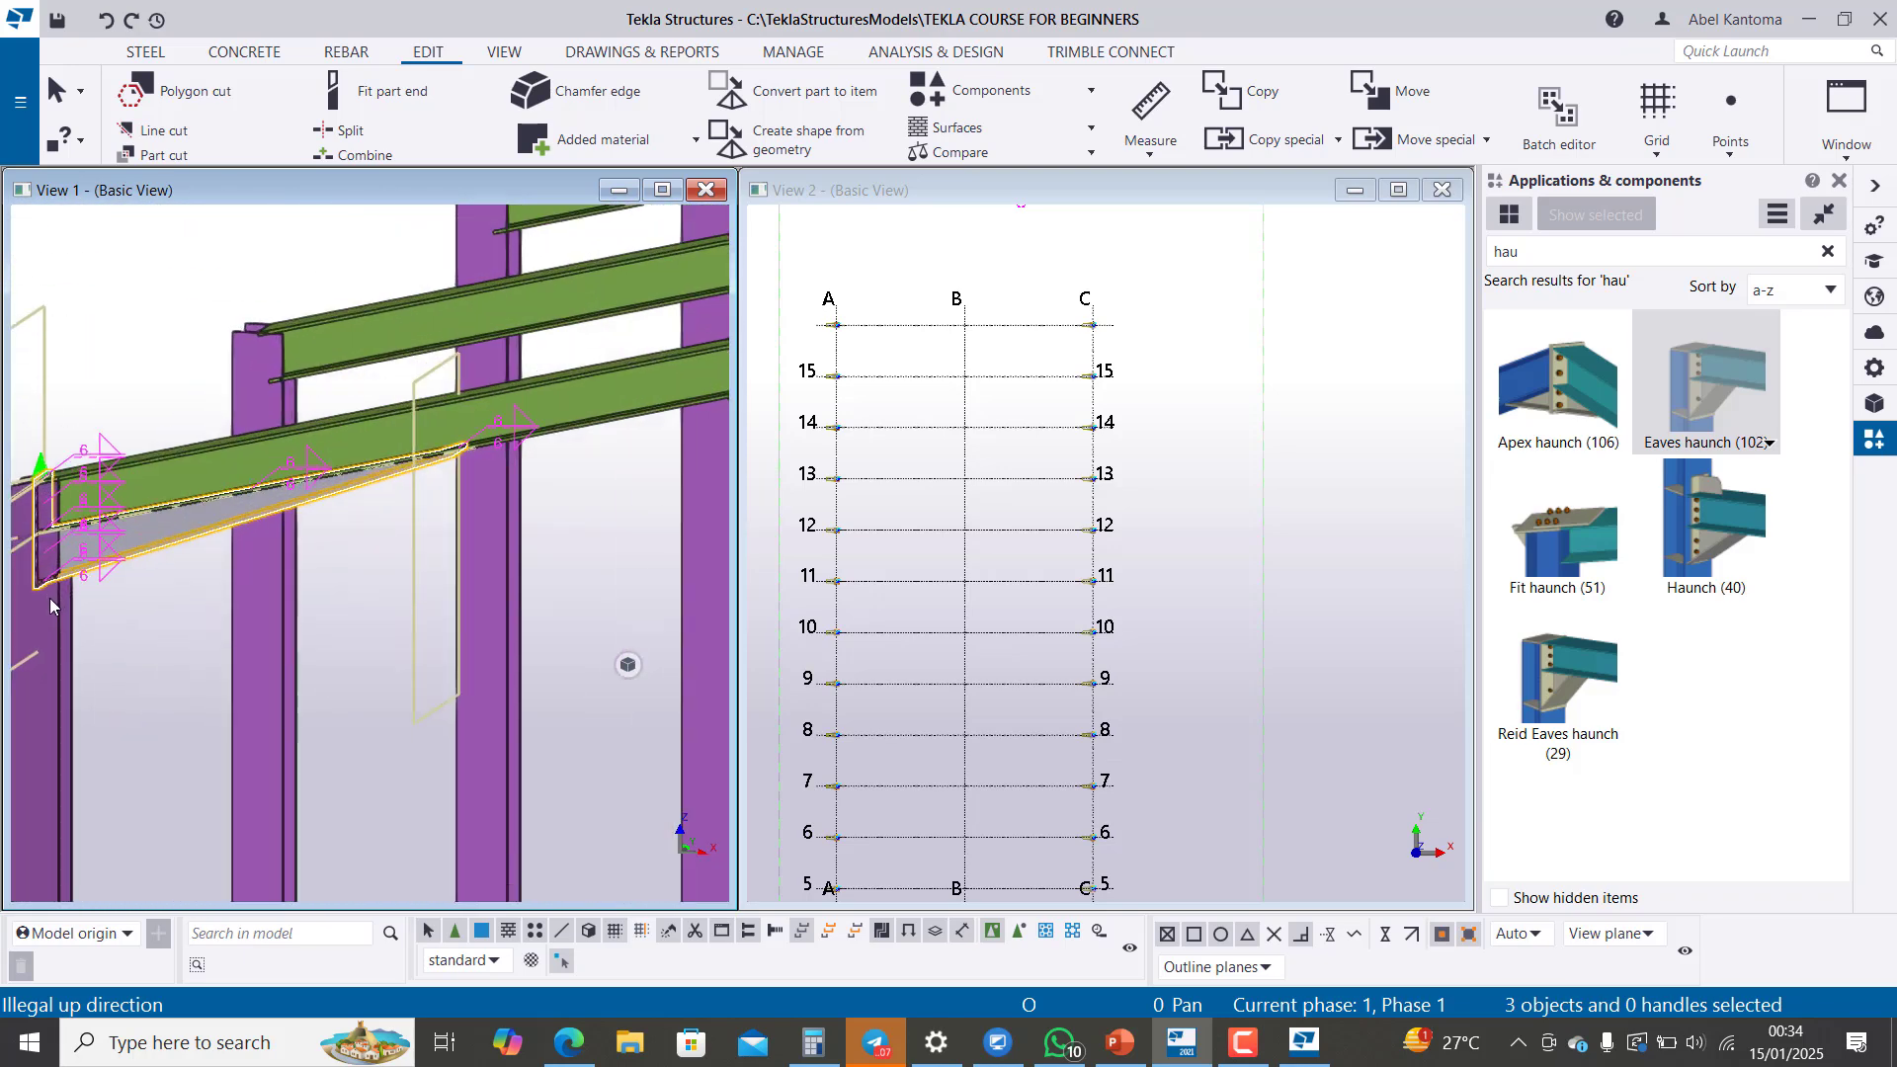
pyautogui.scroll(-6, 52, 606)
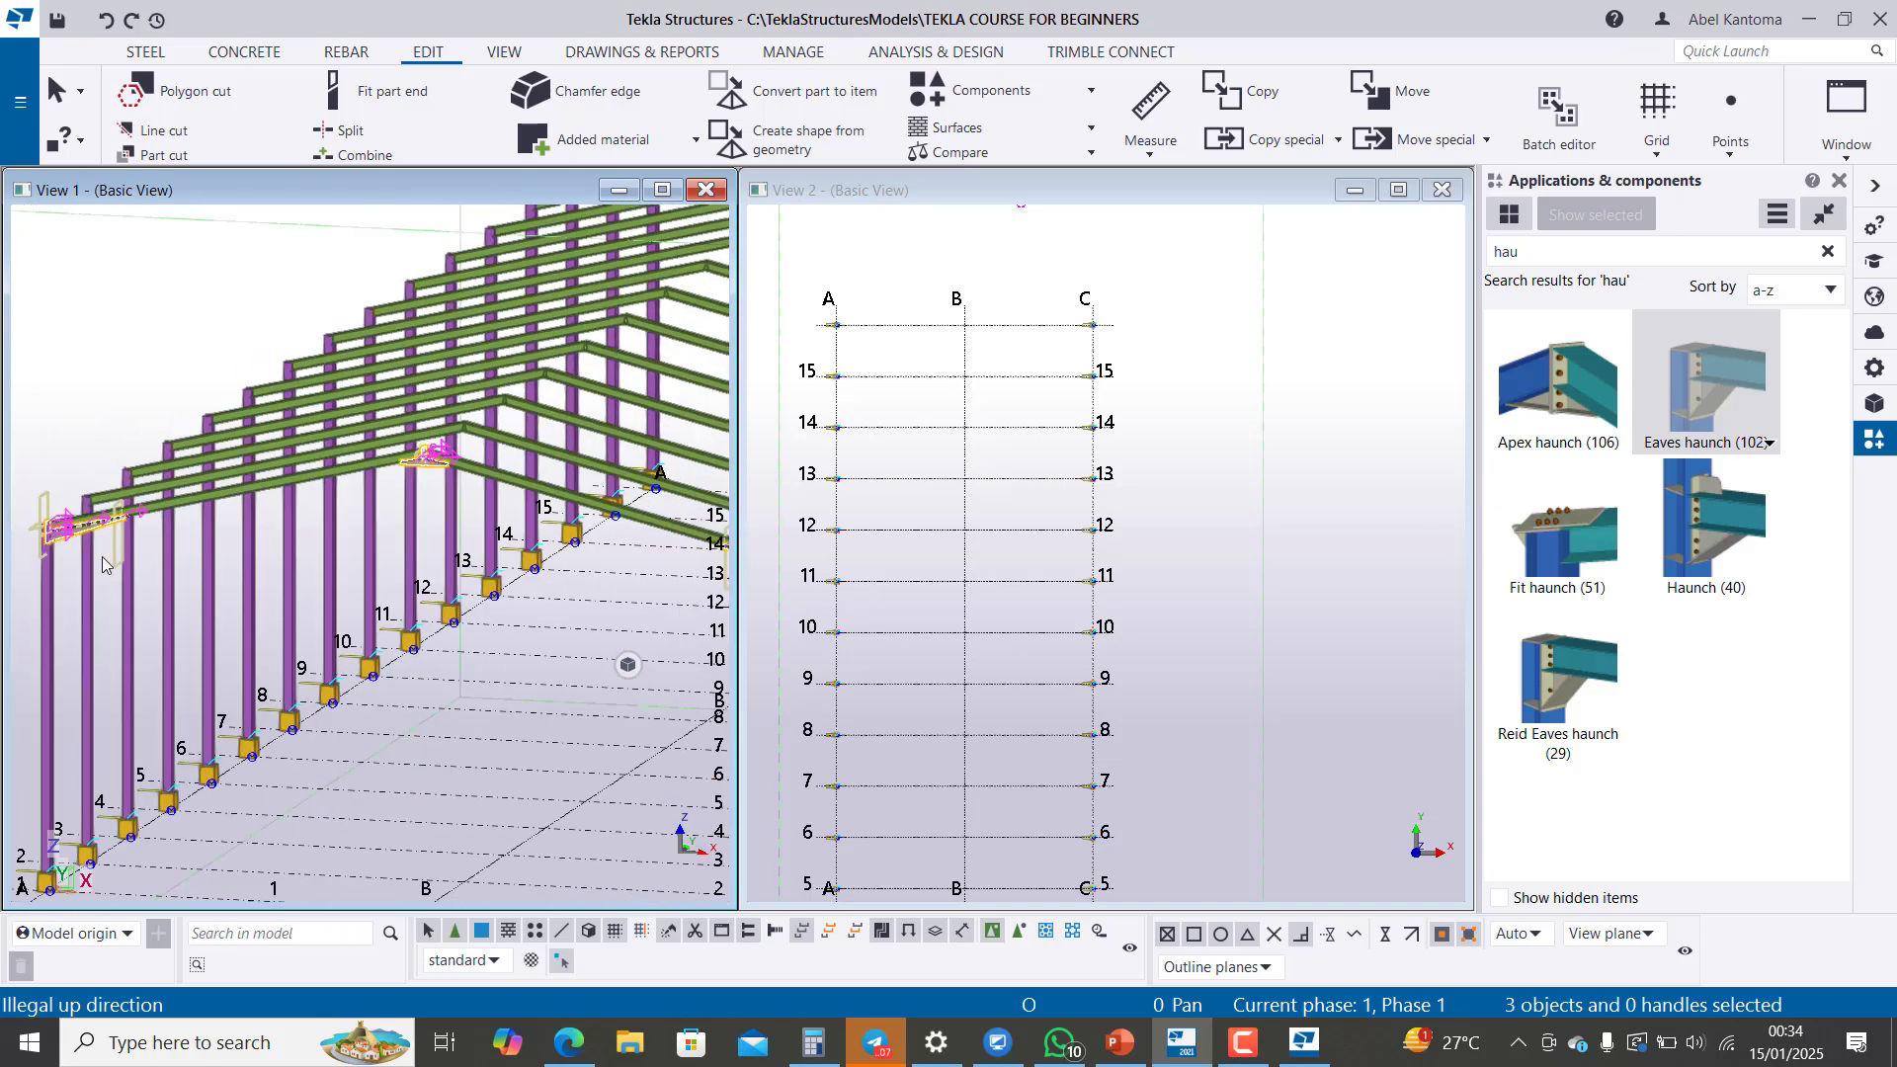
pyautogui.scroll(-2, 129, 559)
pyautogui.scroll(5, 519, 544)
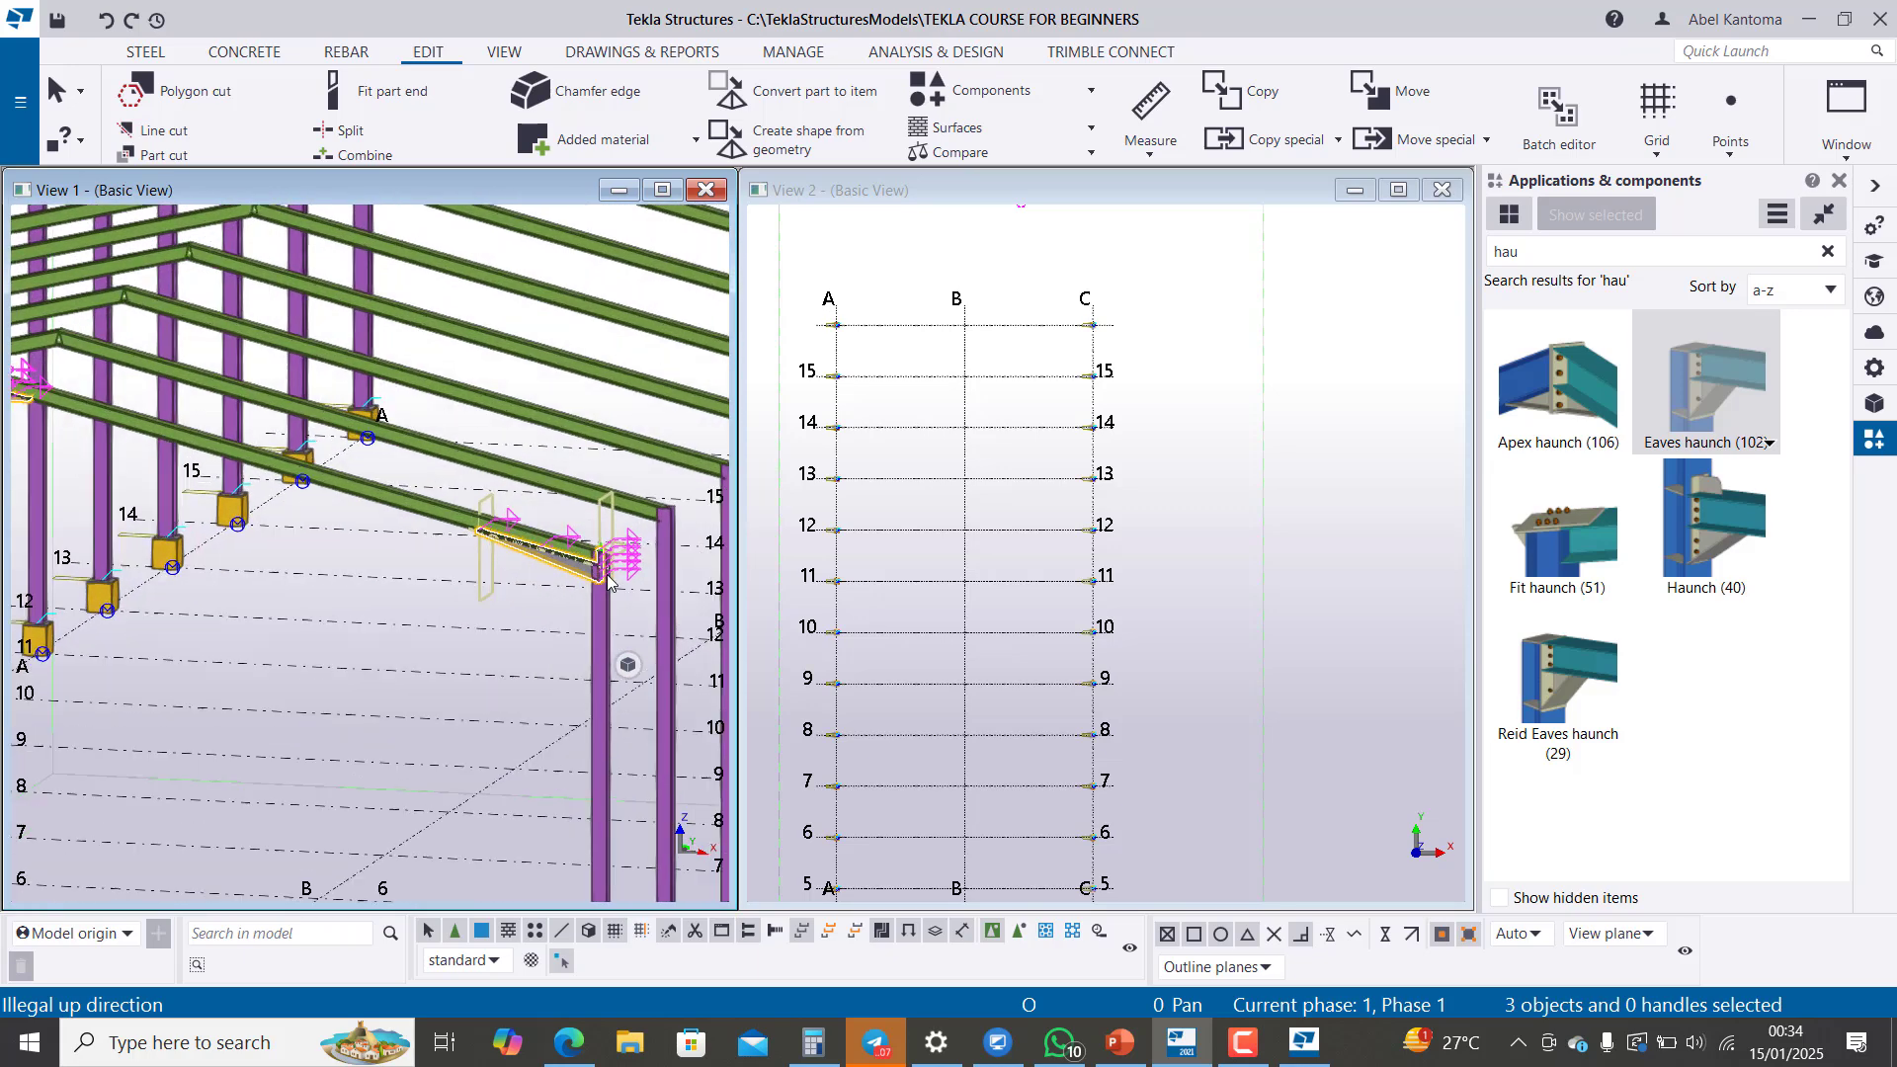
pyautogui.scroll(1, 608, 580)
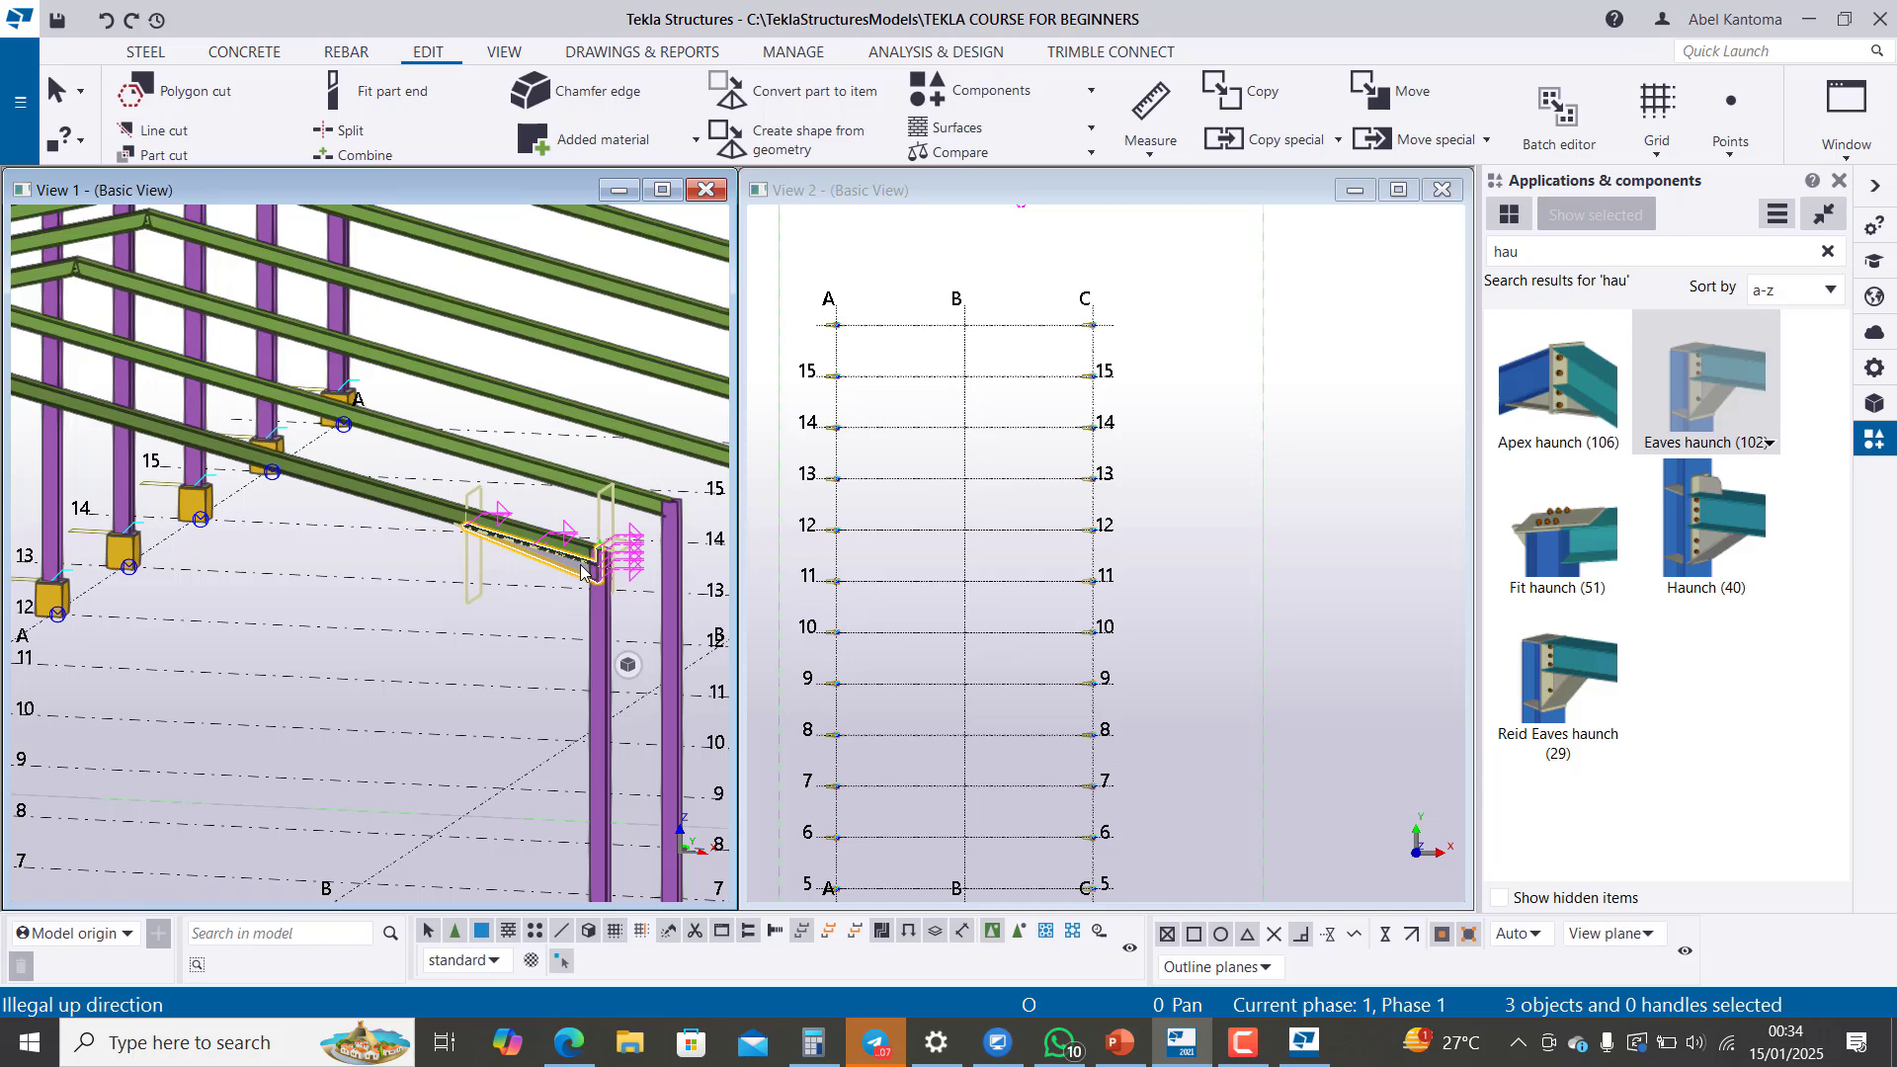
pyautogui.rightClick(581, 571)
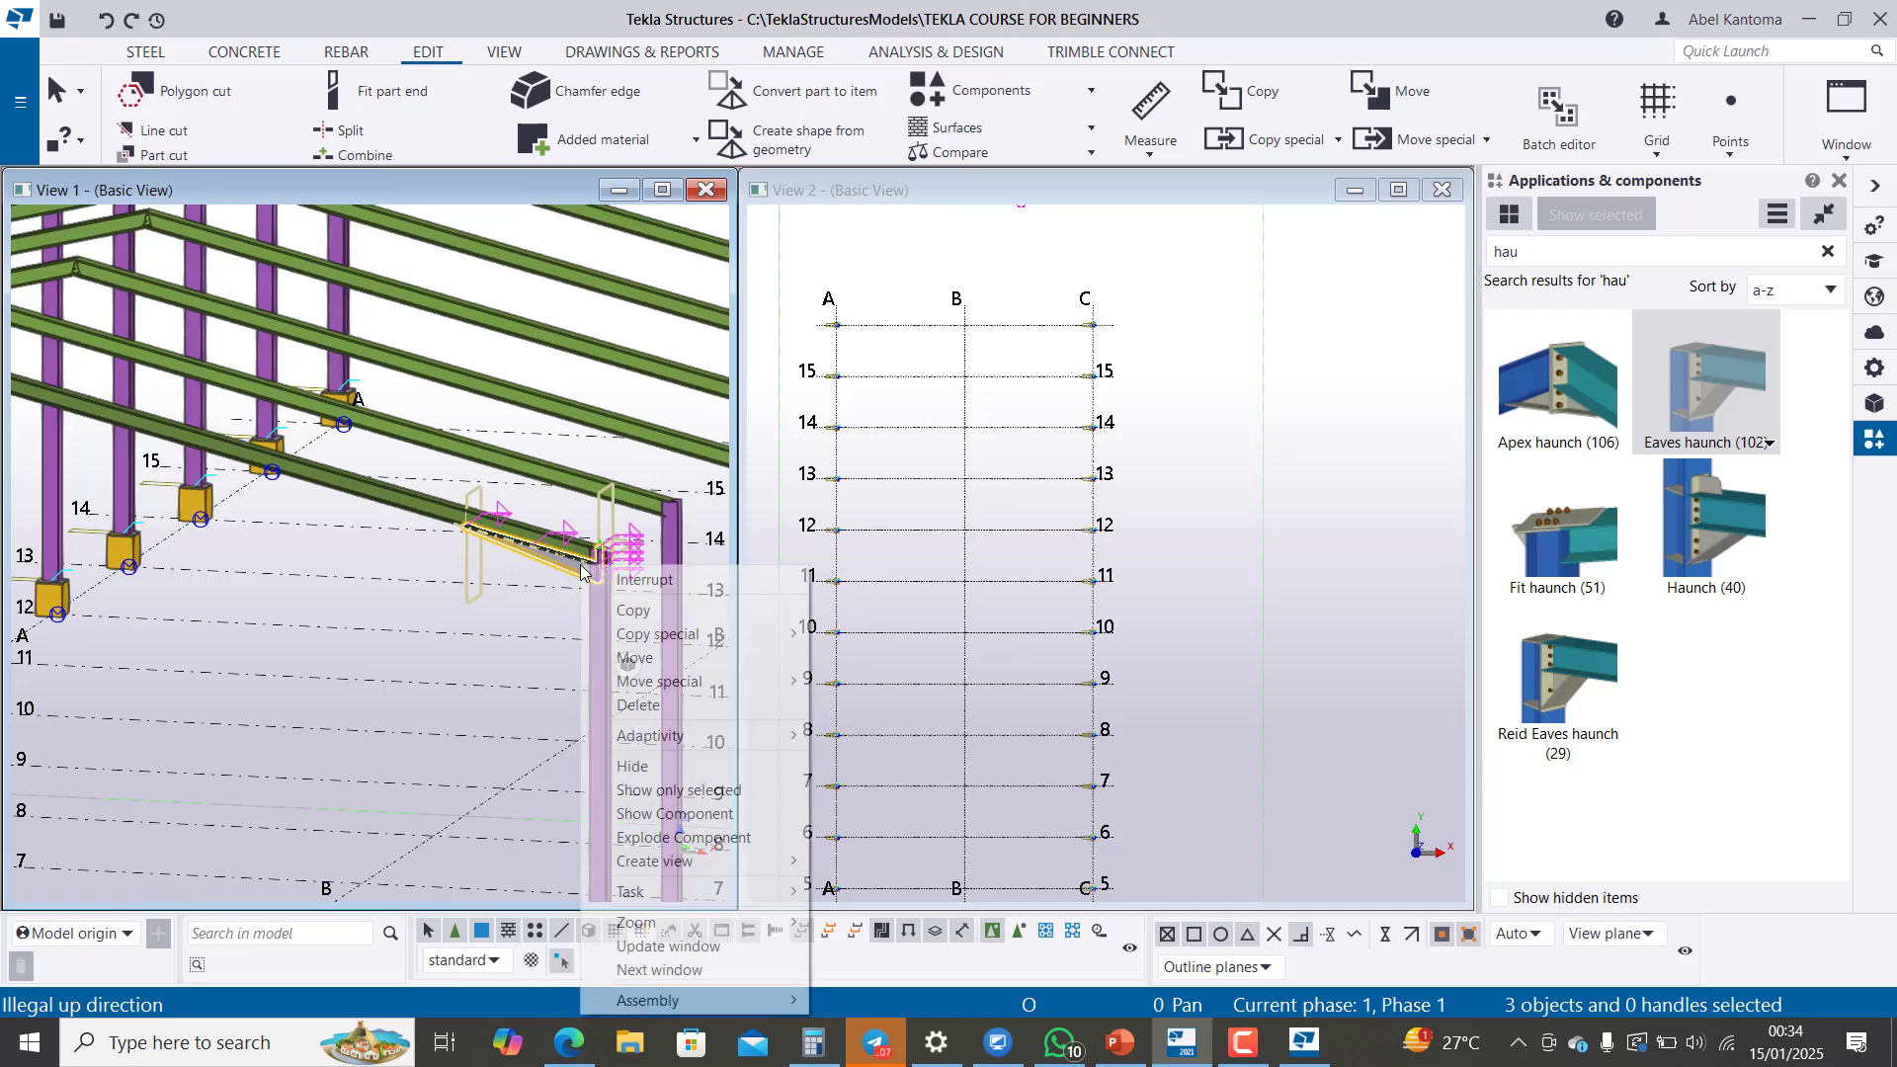
pyautogui.moveTo(753, 638)
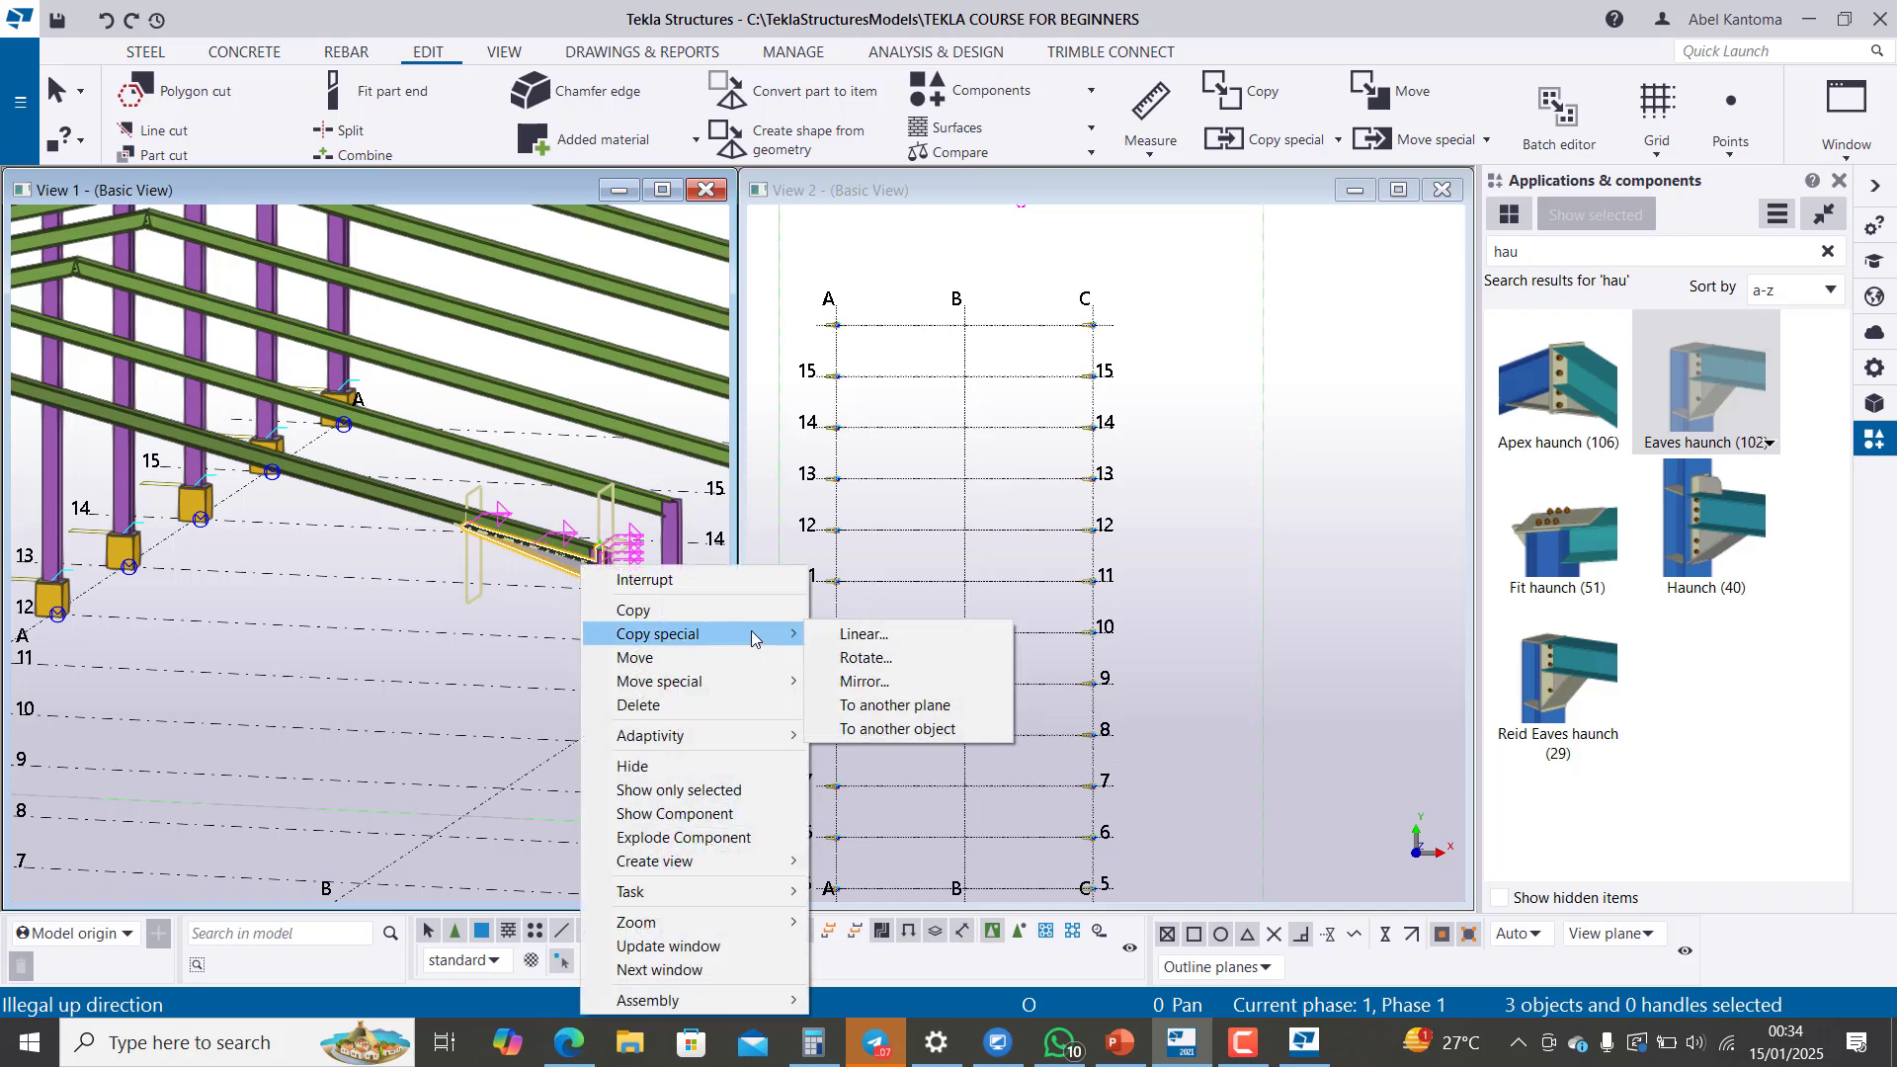
pyautogui.click(924, 635)
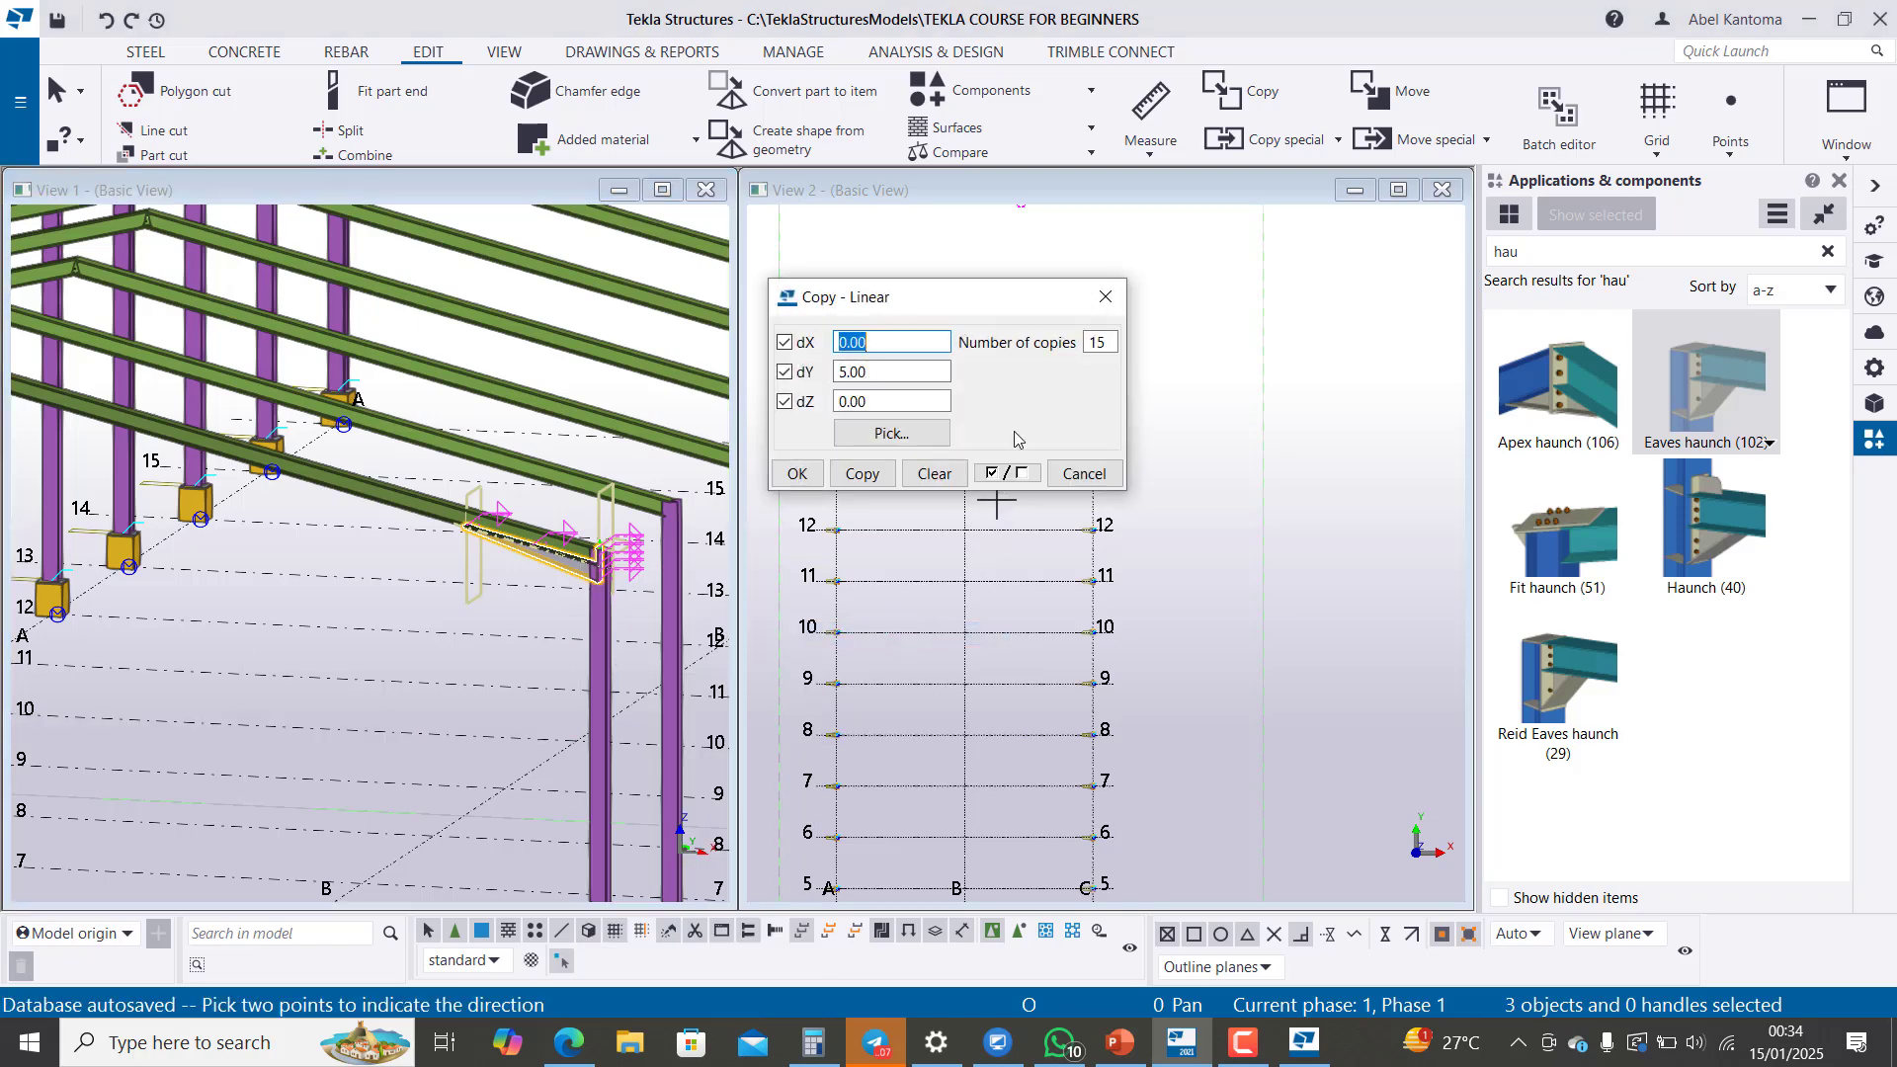
pyautogui.click(875, 480)
pyautogui.click(798, 475)
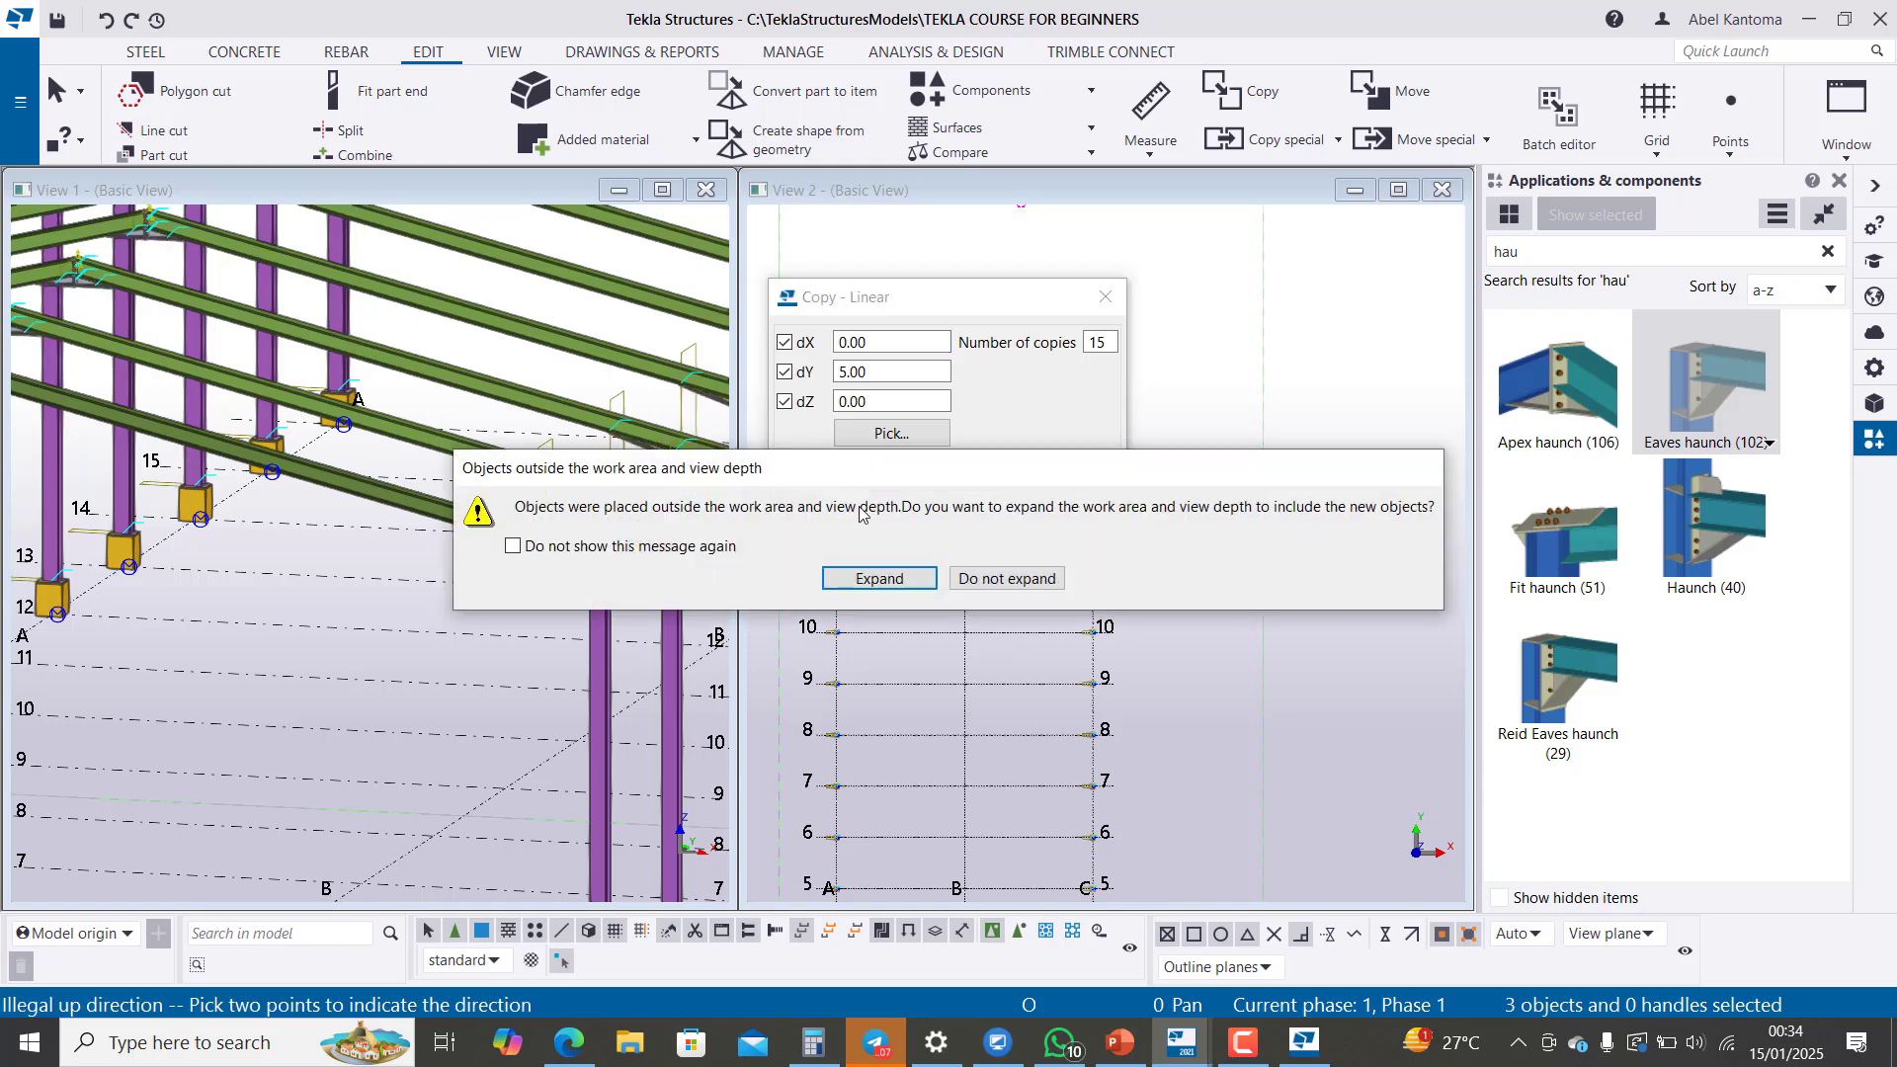
pyautogui.click(1005, 579)
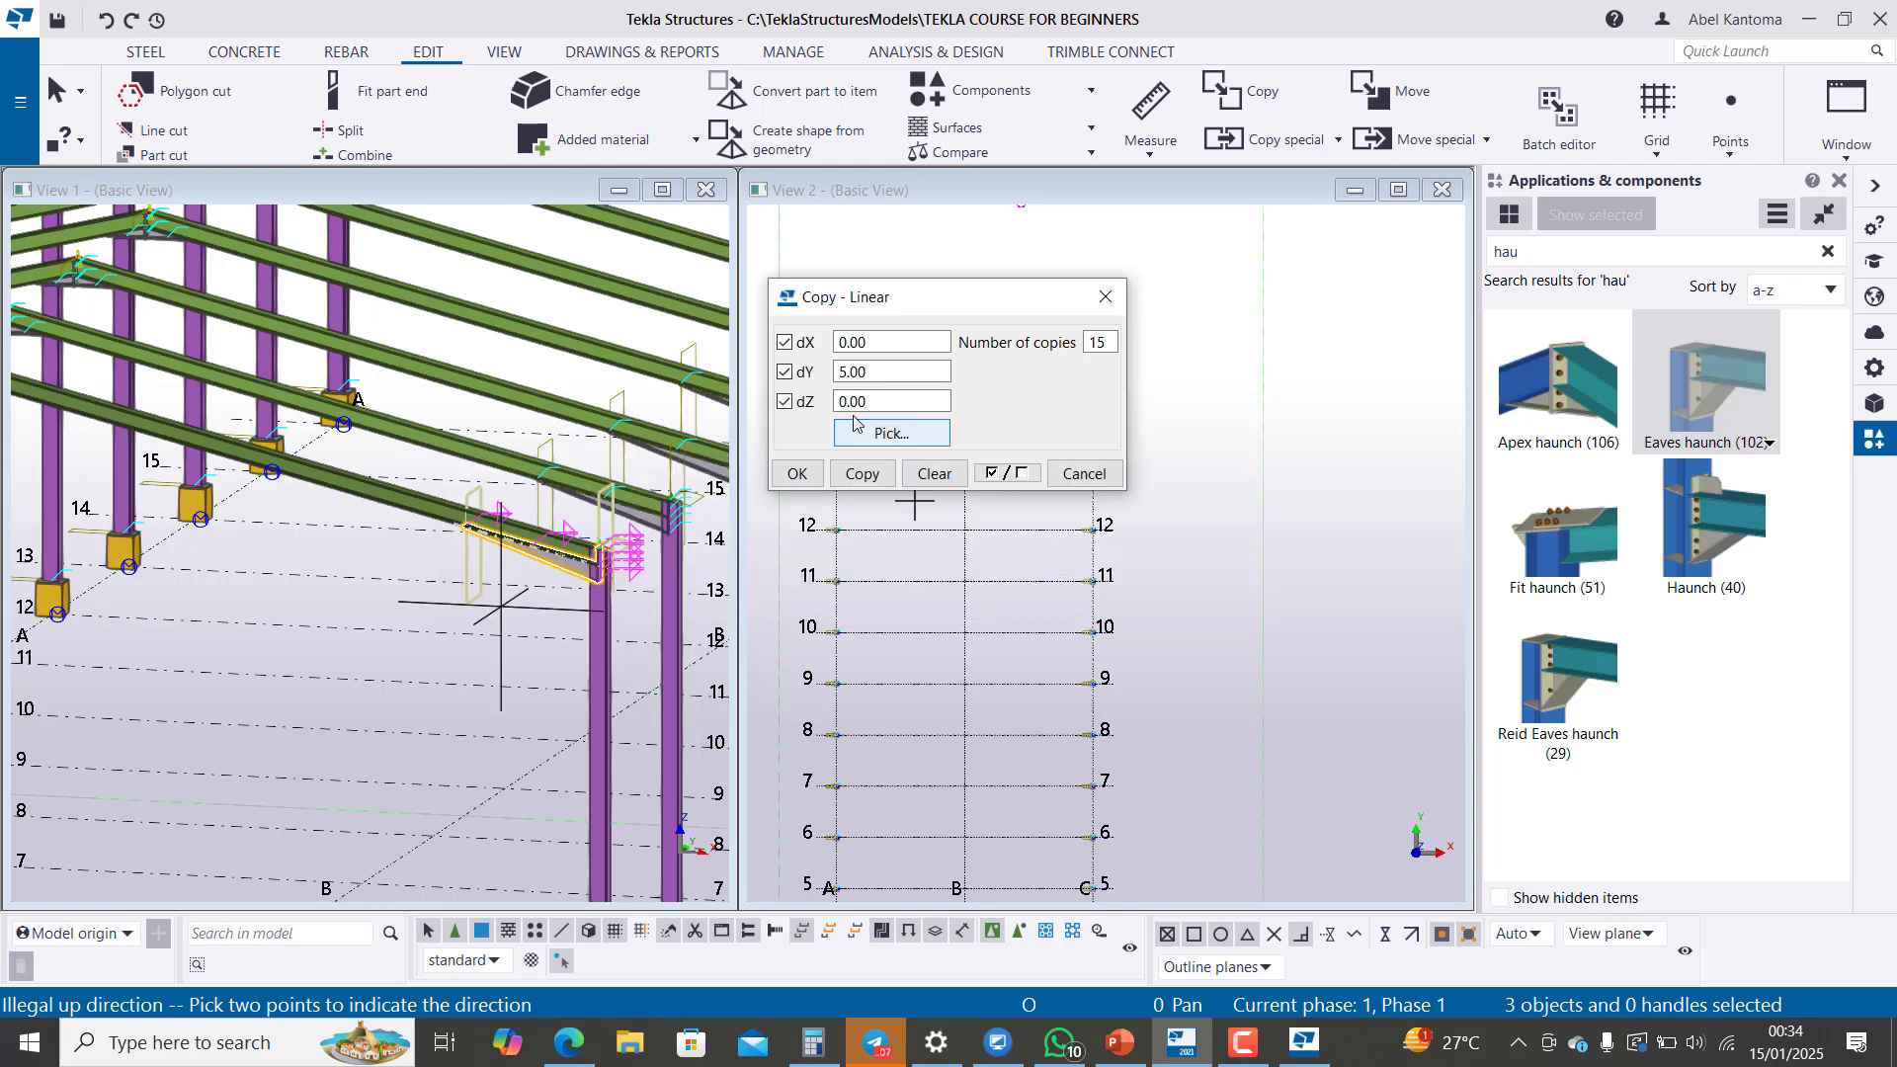
pyautogui.click(798, 475)
# Step: Examine the copied haunch connections along the ridge and both eaves lines, and end the copy command
pyautogui.scroll(-3, 474, 533)
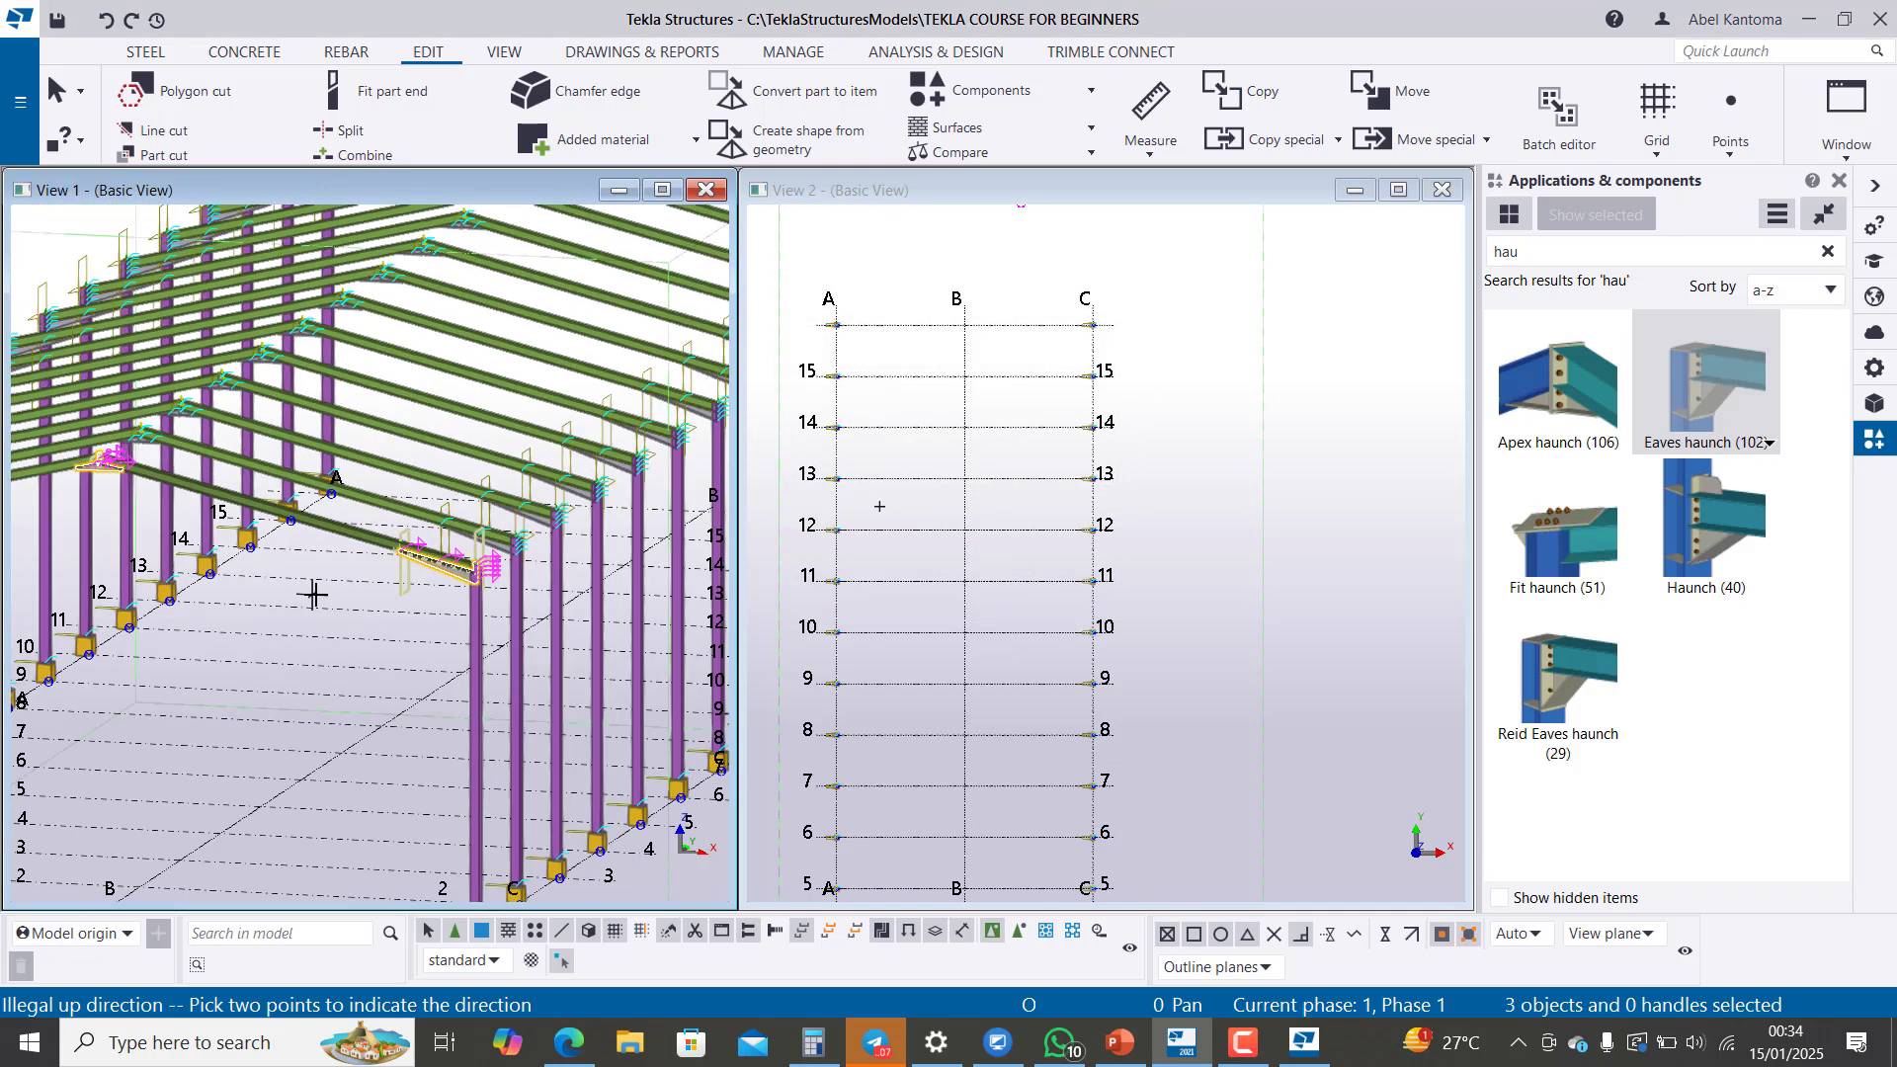
pyautogui.scroll(5, 494, 427)
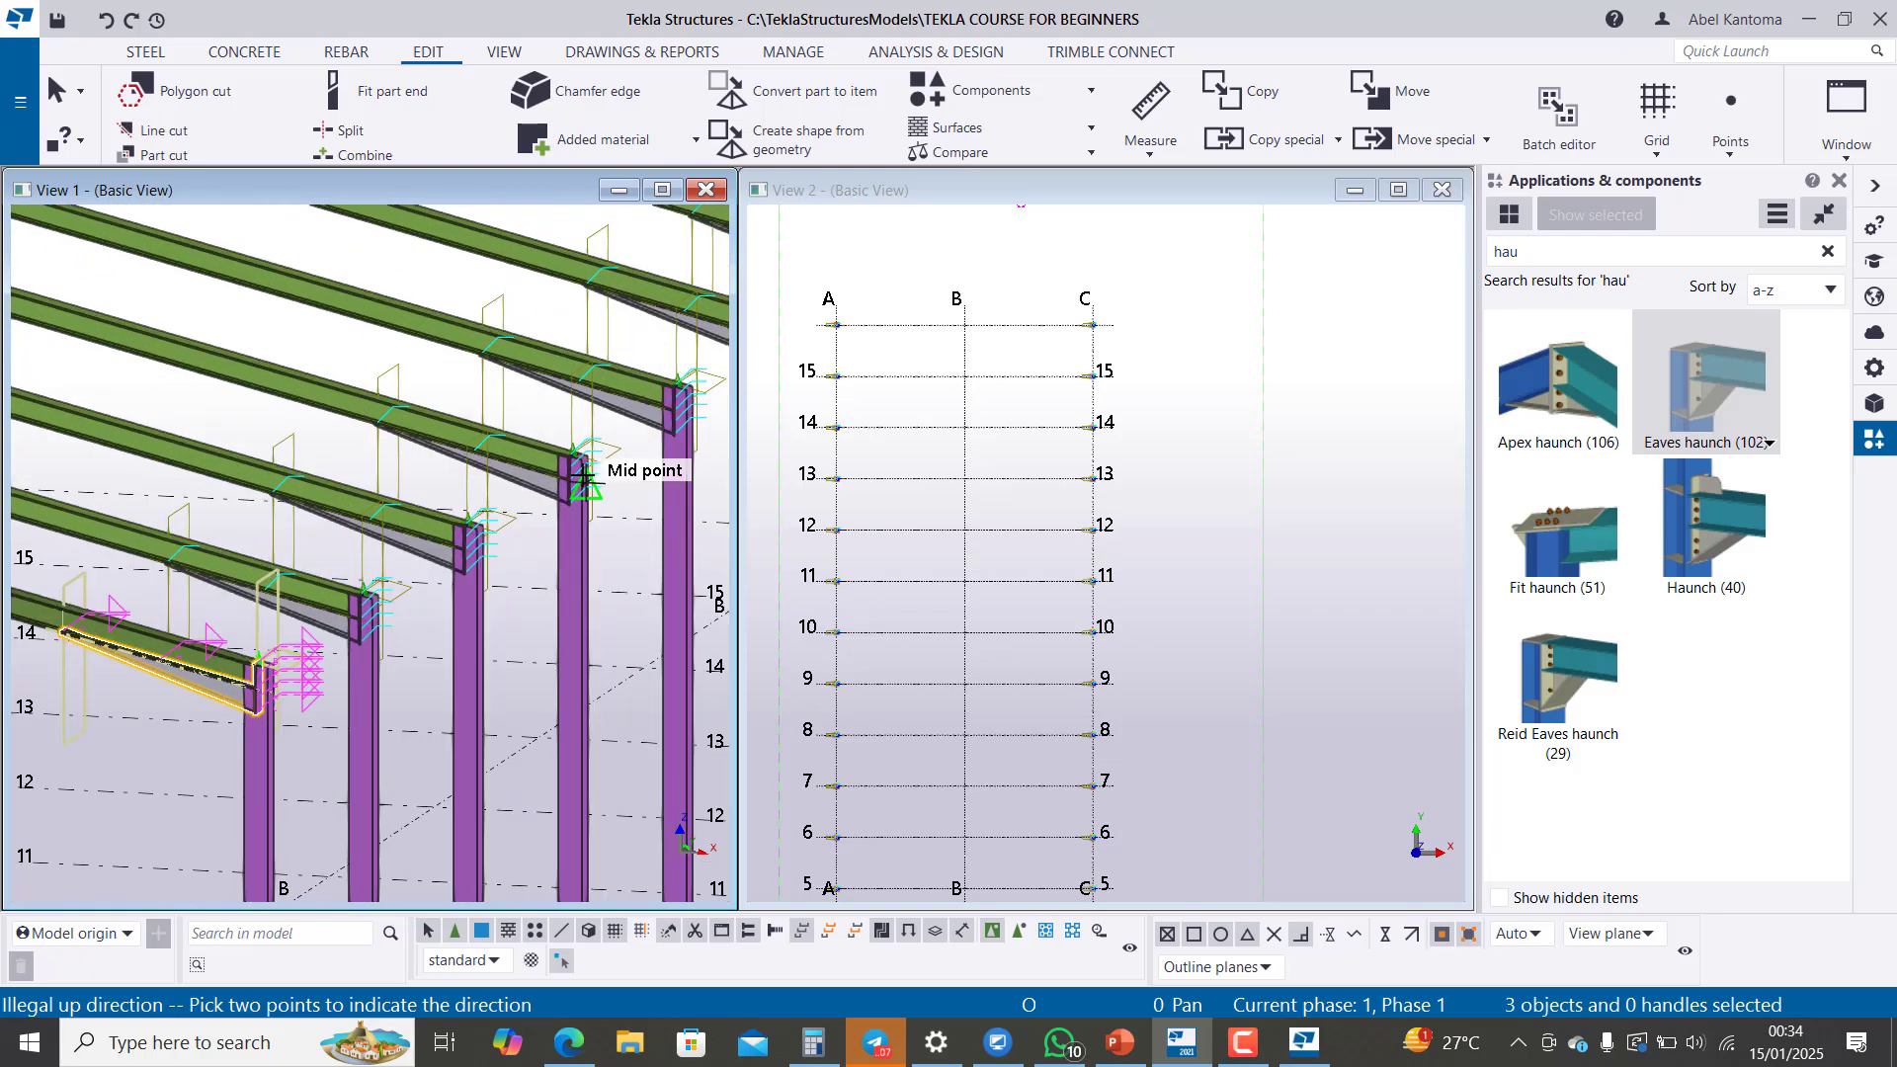
pyautogui.scroll(-5, 408, 482)
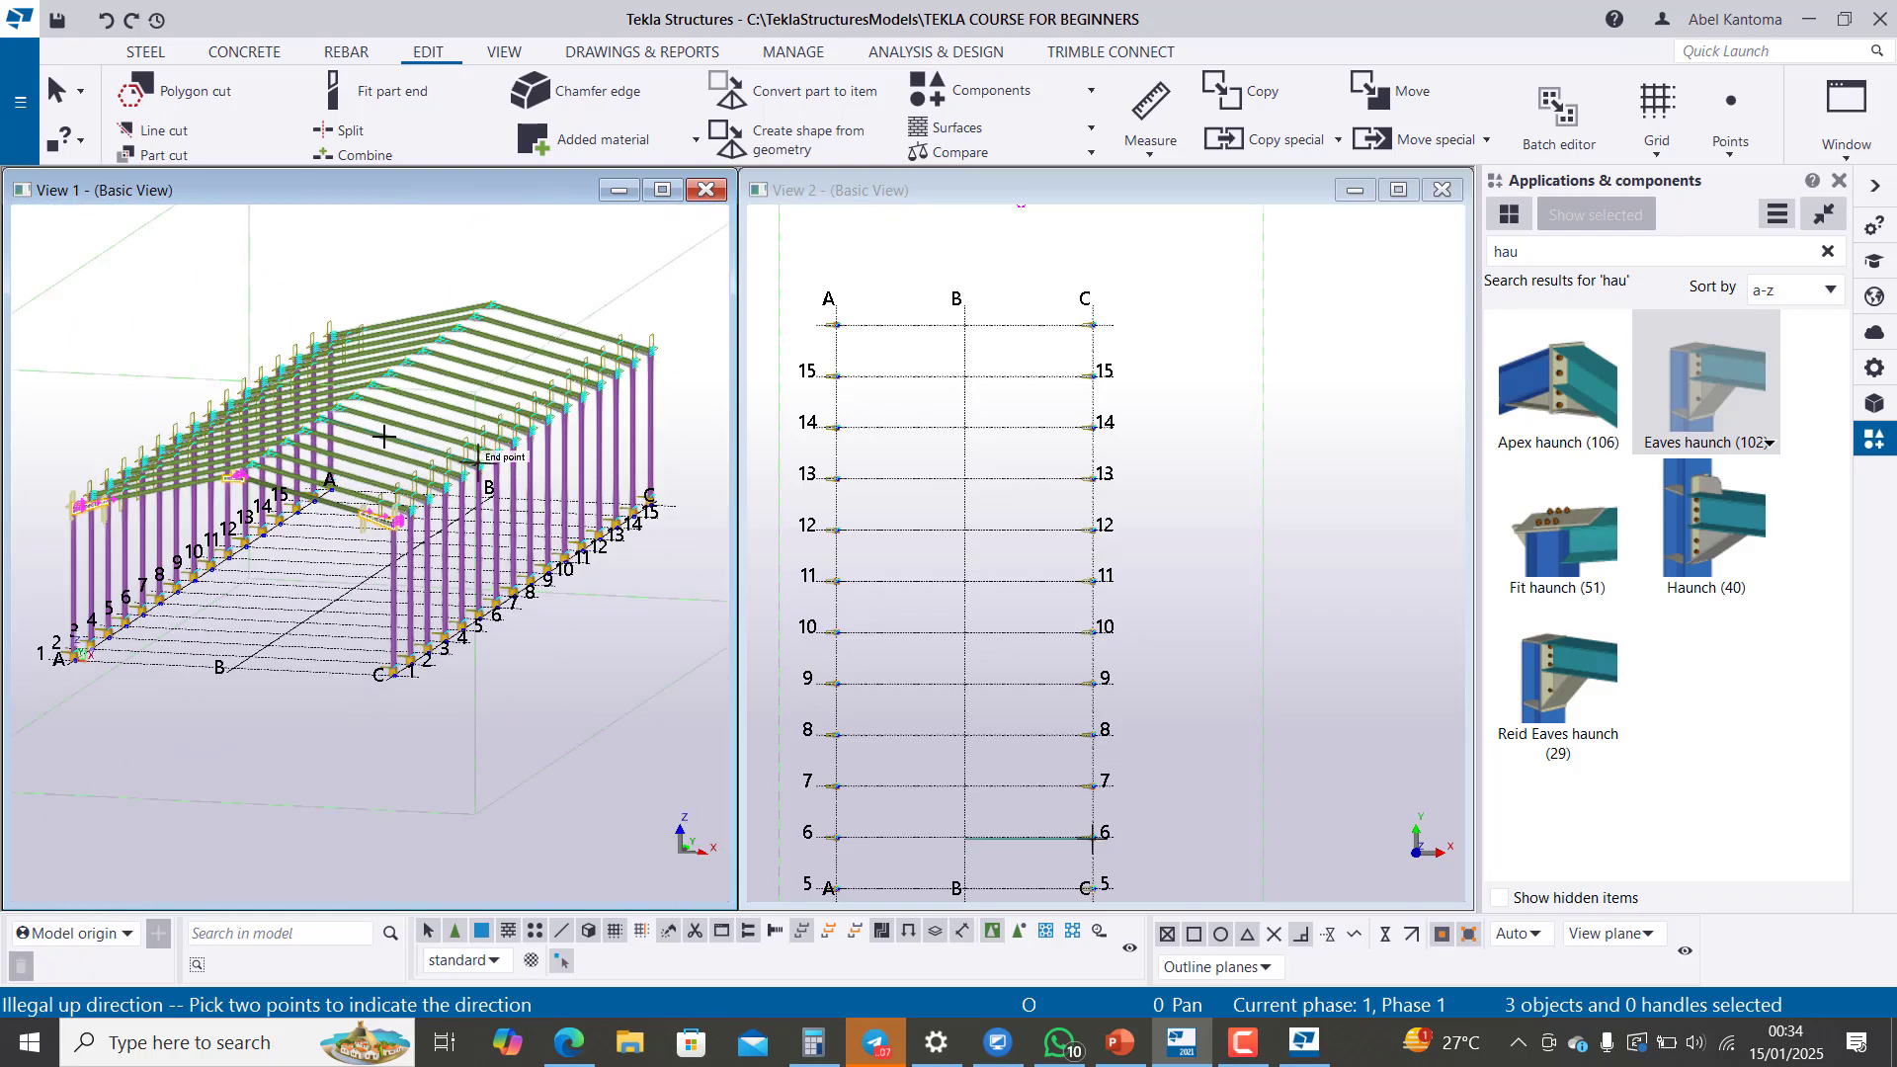
pyautogui.scroll(3, 93, 495)
pyautogui.scroll(2, 158, 410)
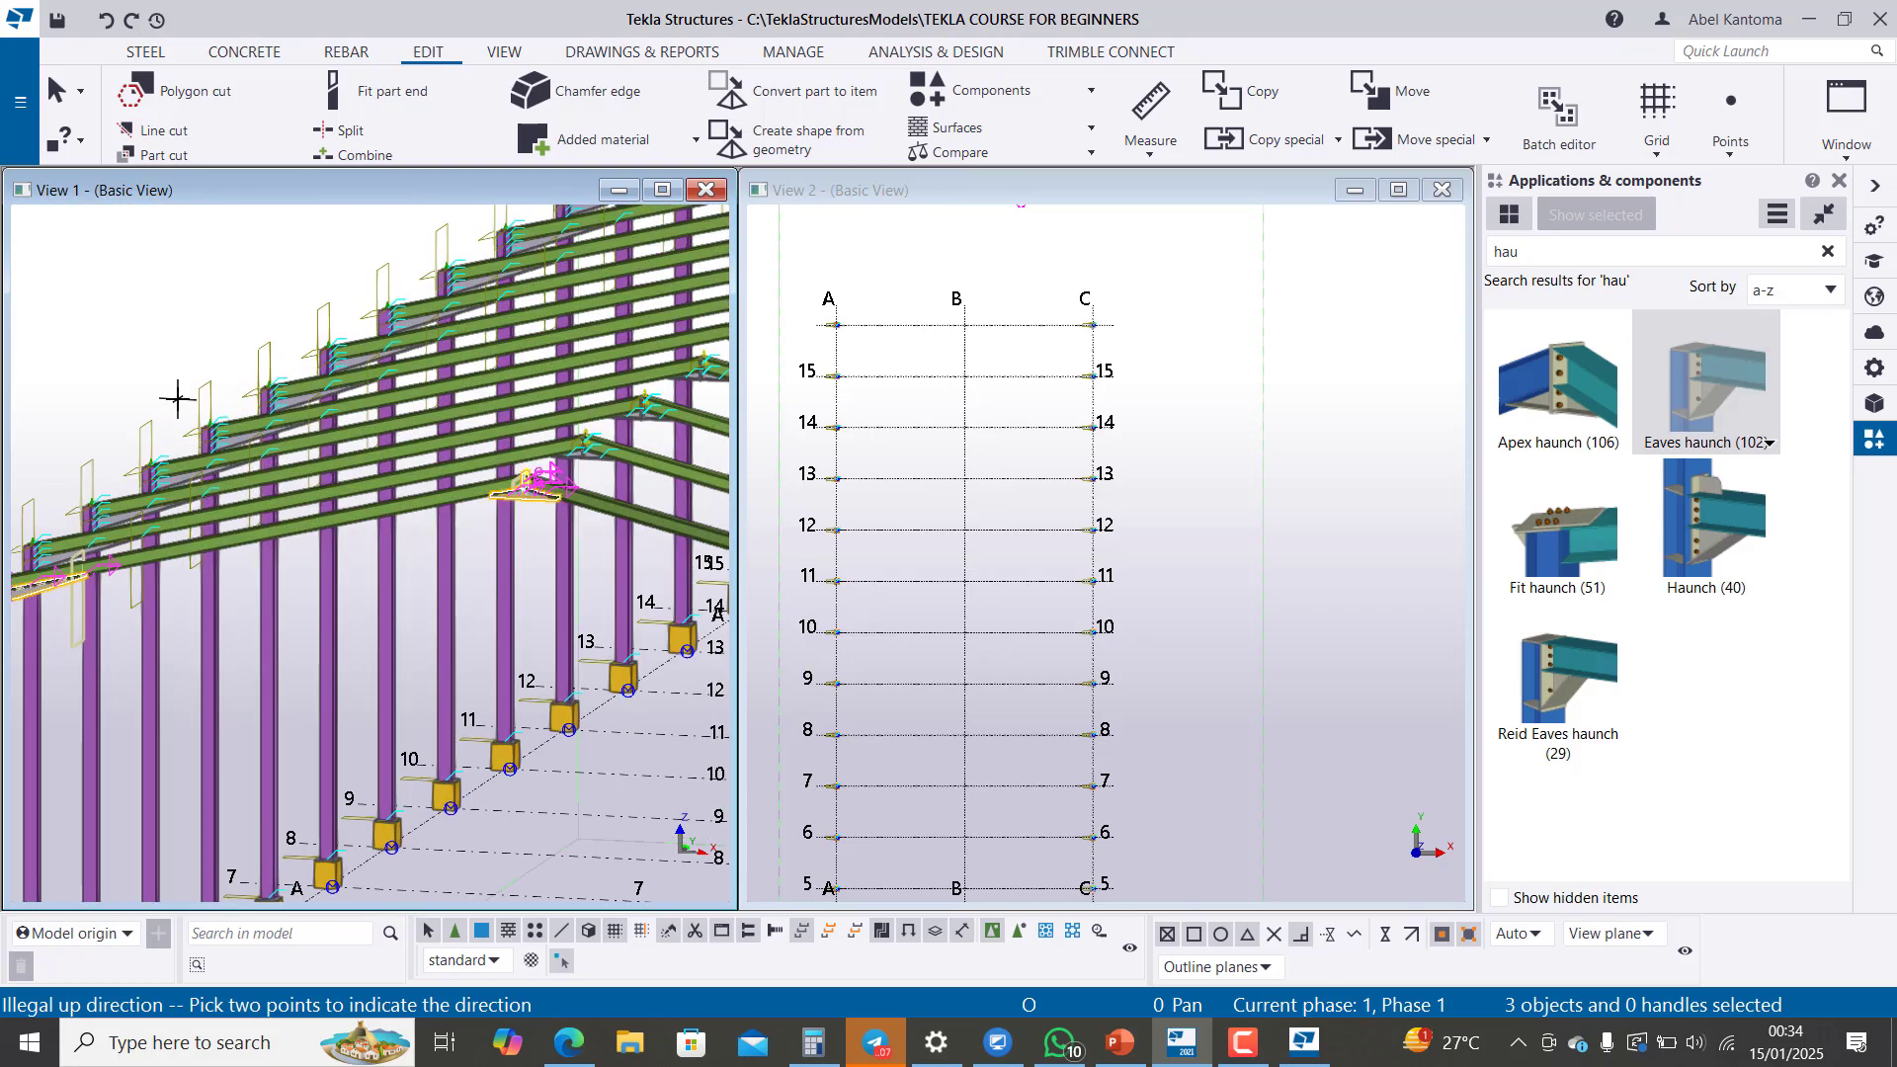
pyautogui.scroll(-5, 178, 401)
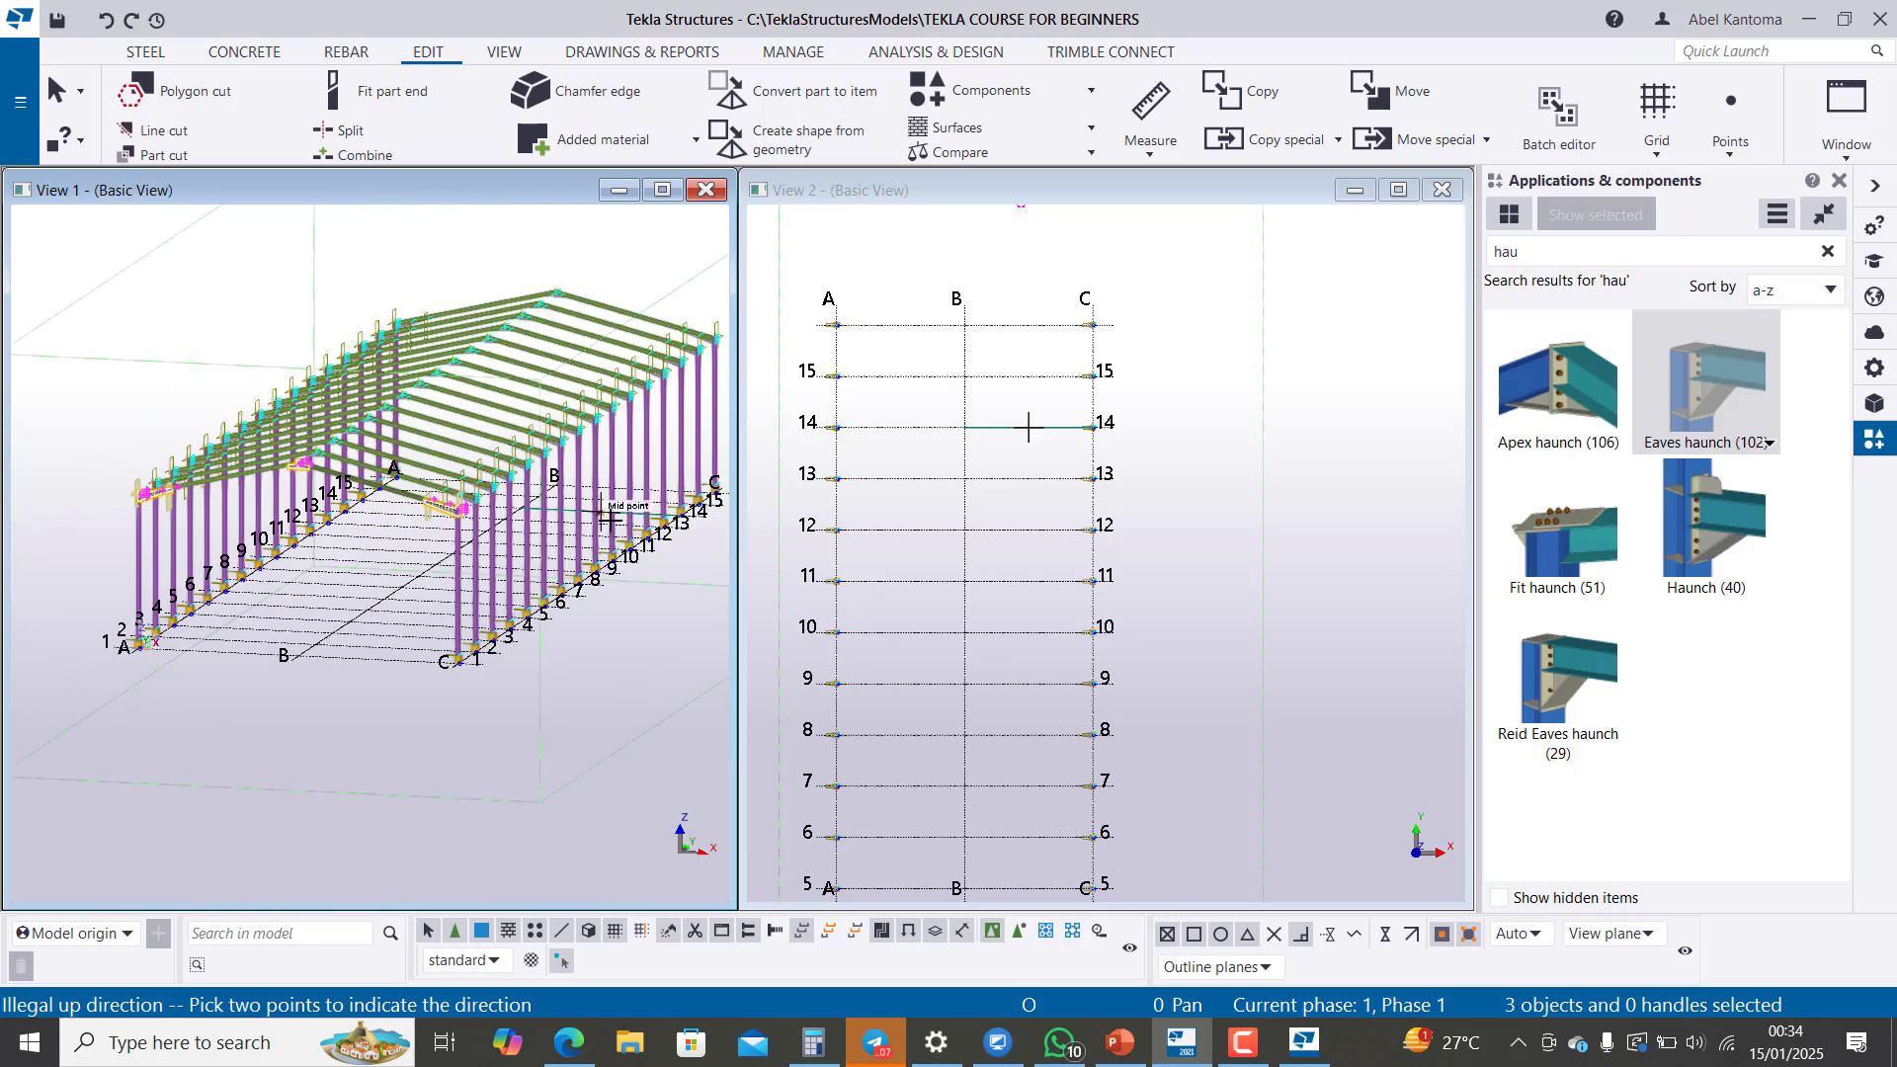
pyautogui.press('Escape')
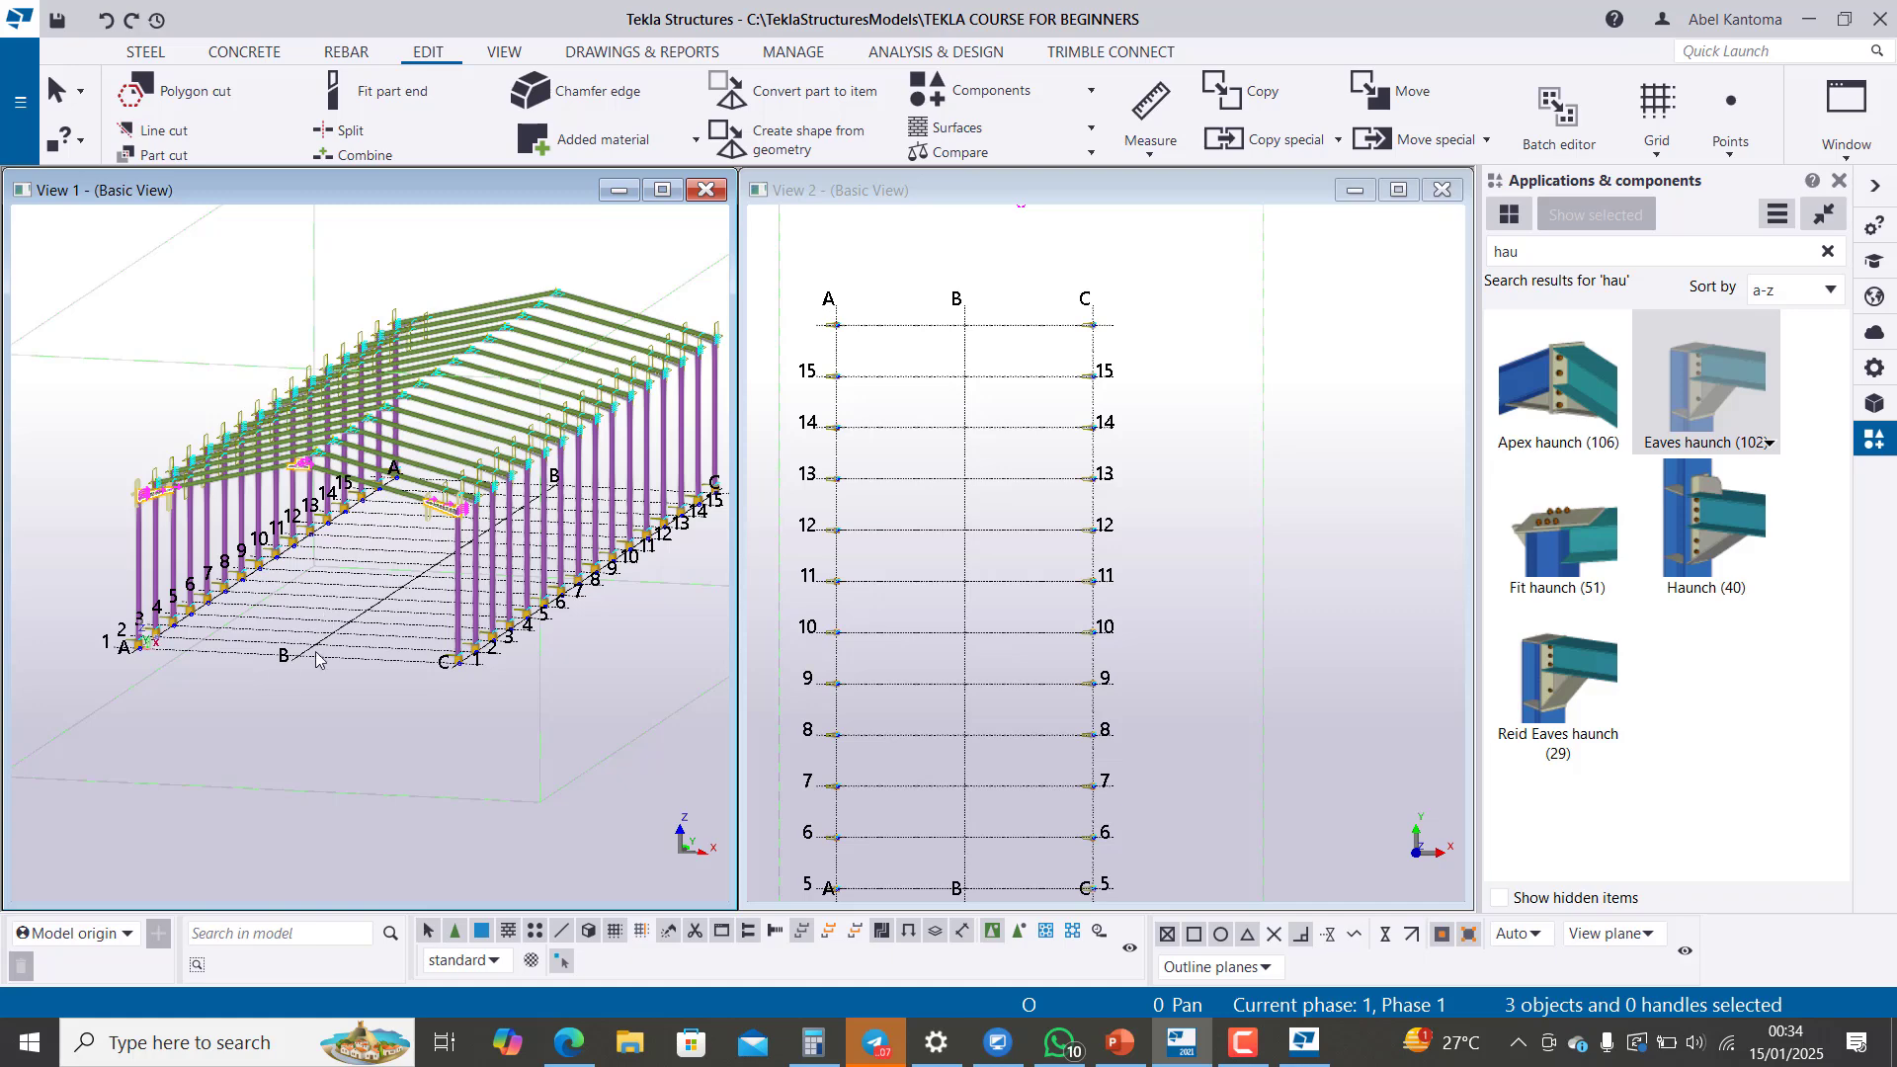
# Step: Inspect the column bases on line A and the eaves haunches on line C across the portal frames
pyautogui.scroll(10, 103, 693)
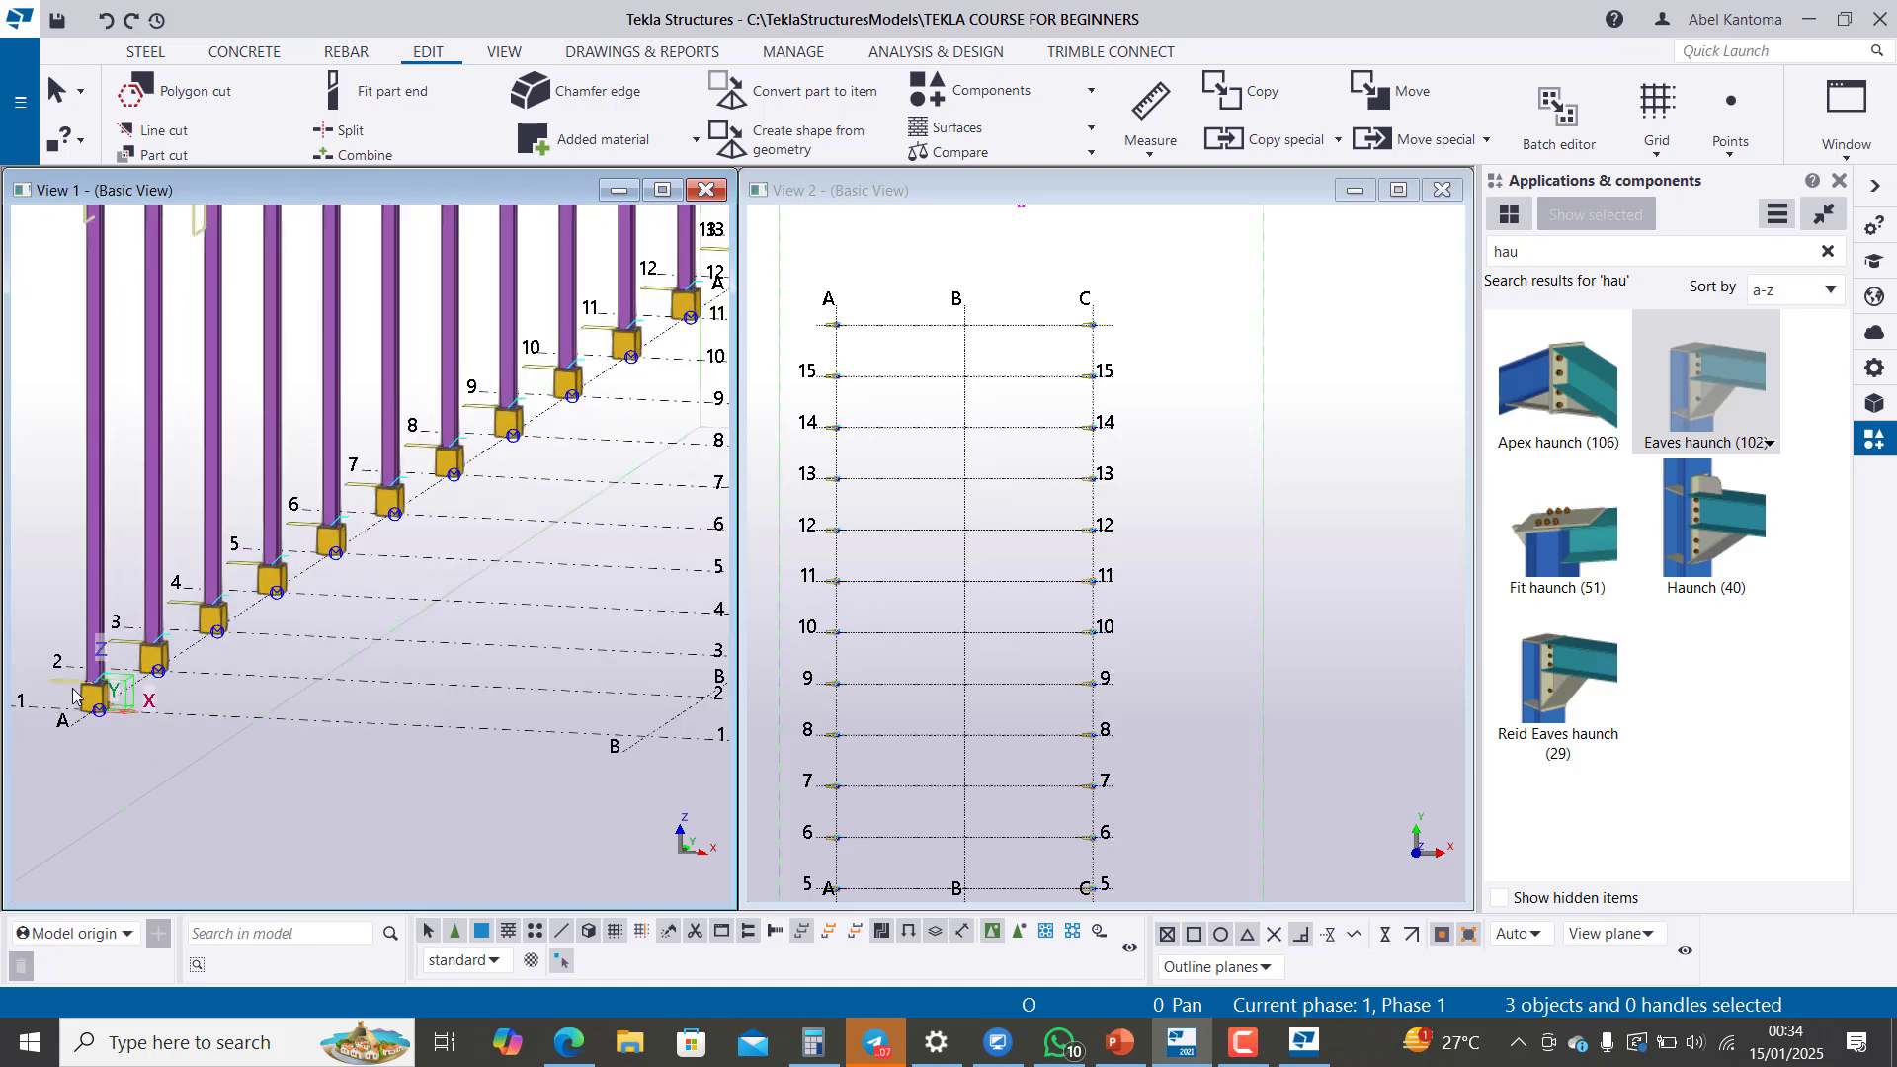
pyautogui.scroll(5, 103, 696)
pyautogui.scroll(-8, 99, 667)
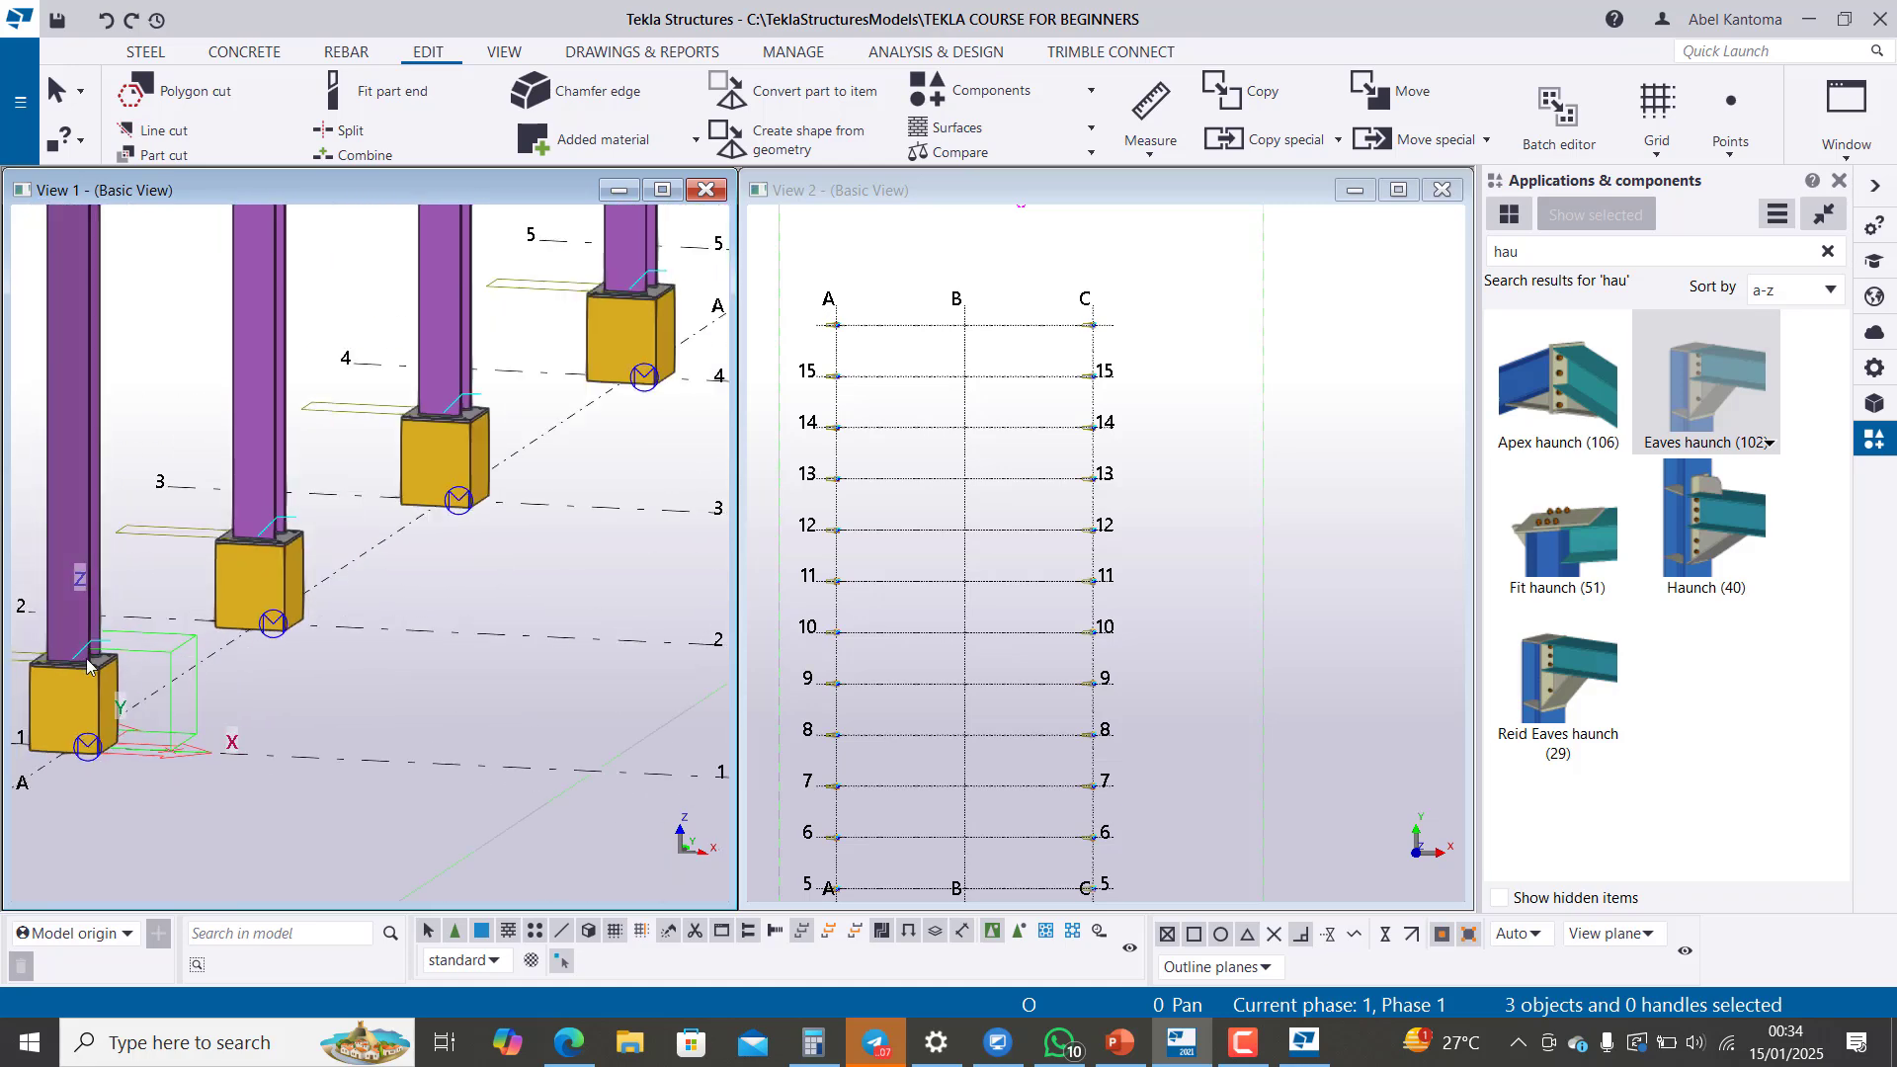
pyautogui.scroll(-10, 104, 660)
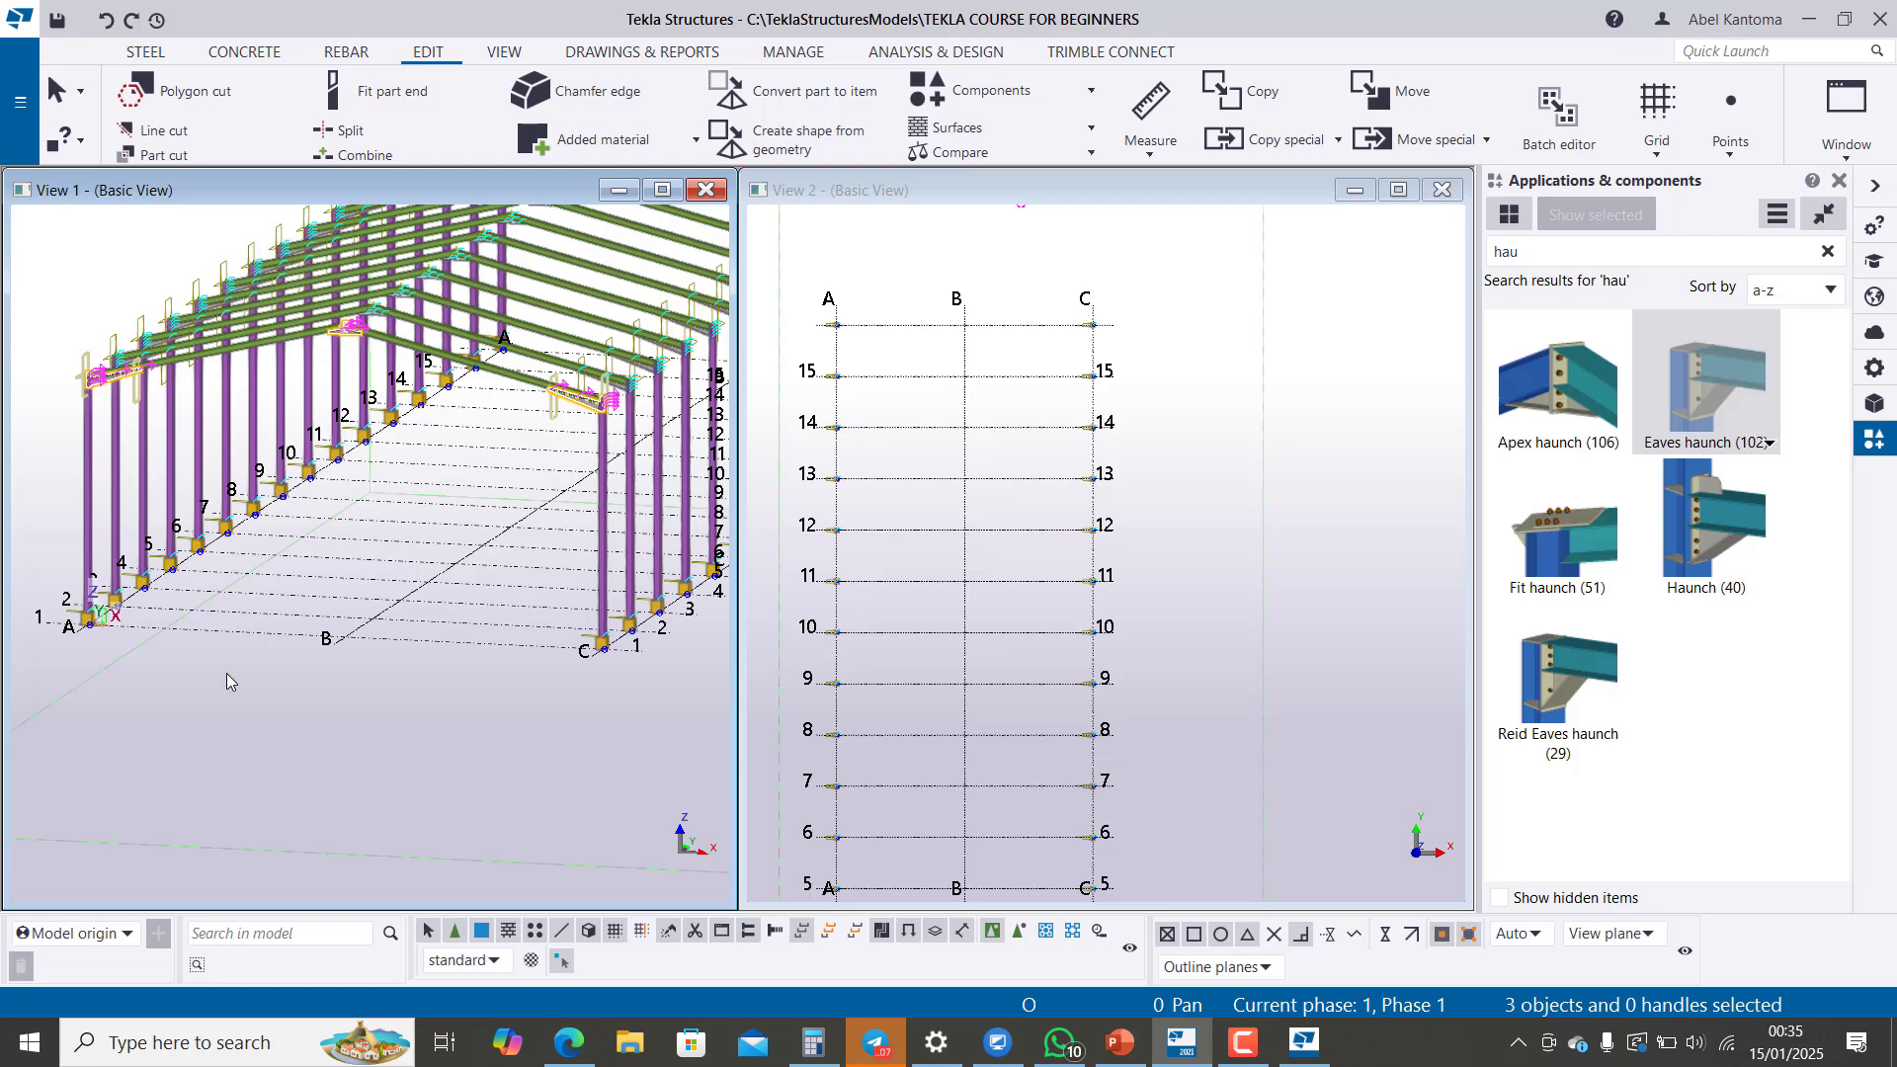
pyautogui.scroll(4, 711, 368)
pyautogui.scroll(-2, 504, 469)
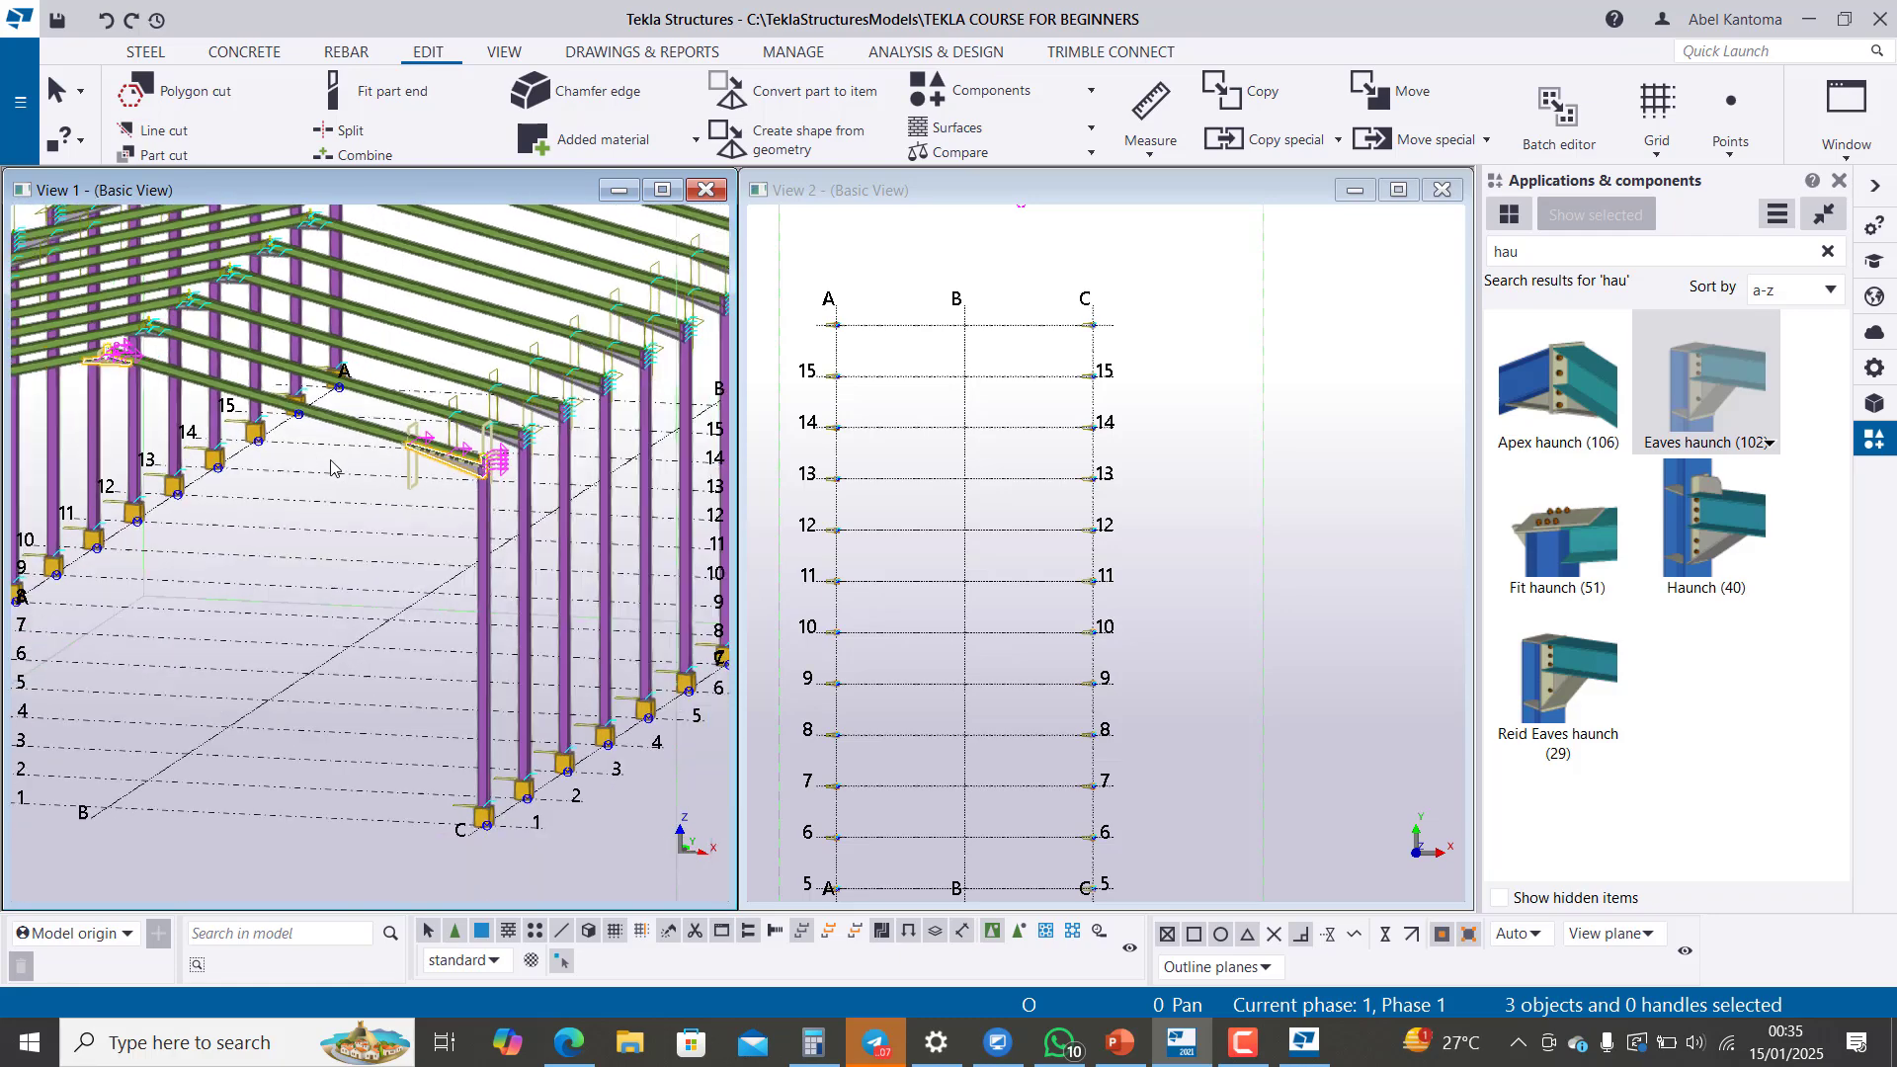
pyautogui.scroll(5, 106, 368)
pyautogui.scroll(-5, 107, 372)
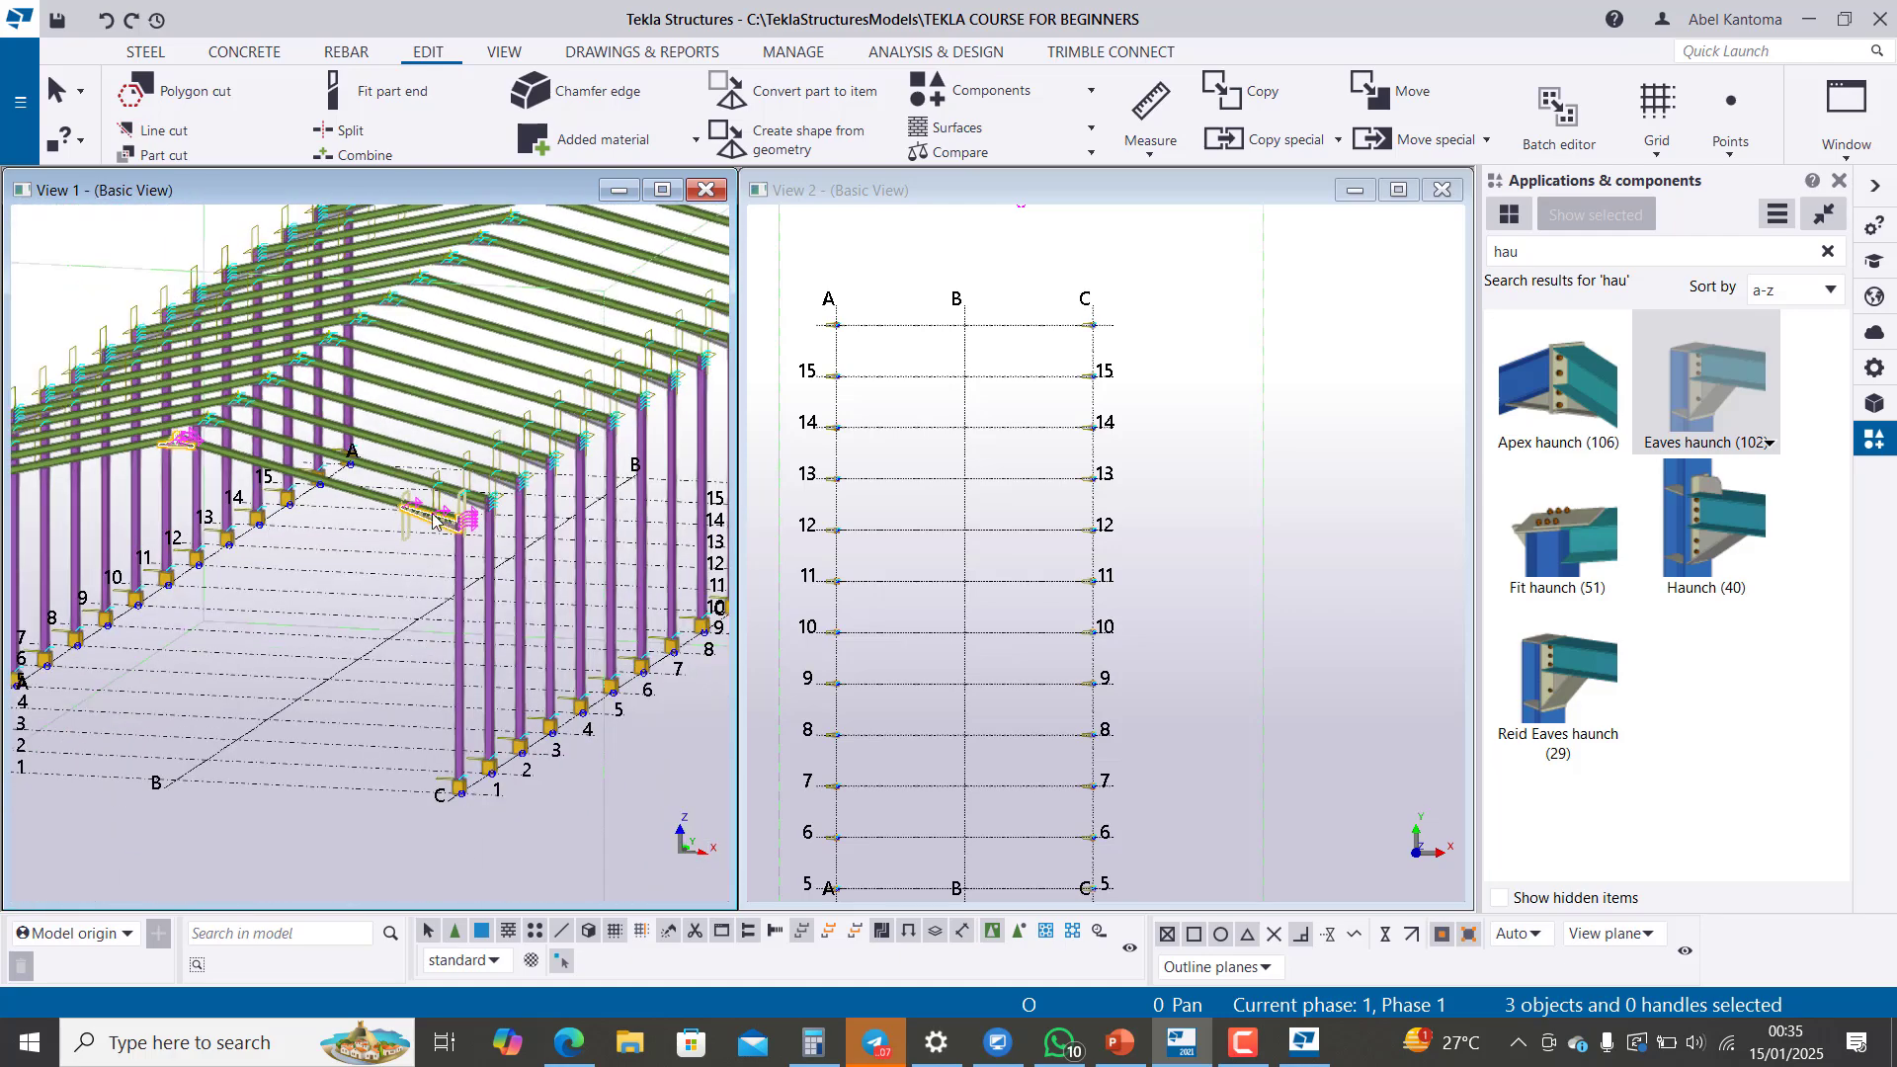
pyautogui.scroll(3, 440, 530)
pyautogui.scroll(-2, 386, 571)
pyautogui.scroll(-3, 385, 571)
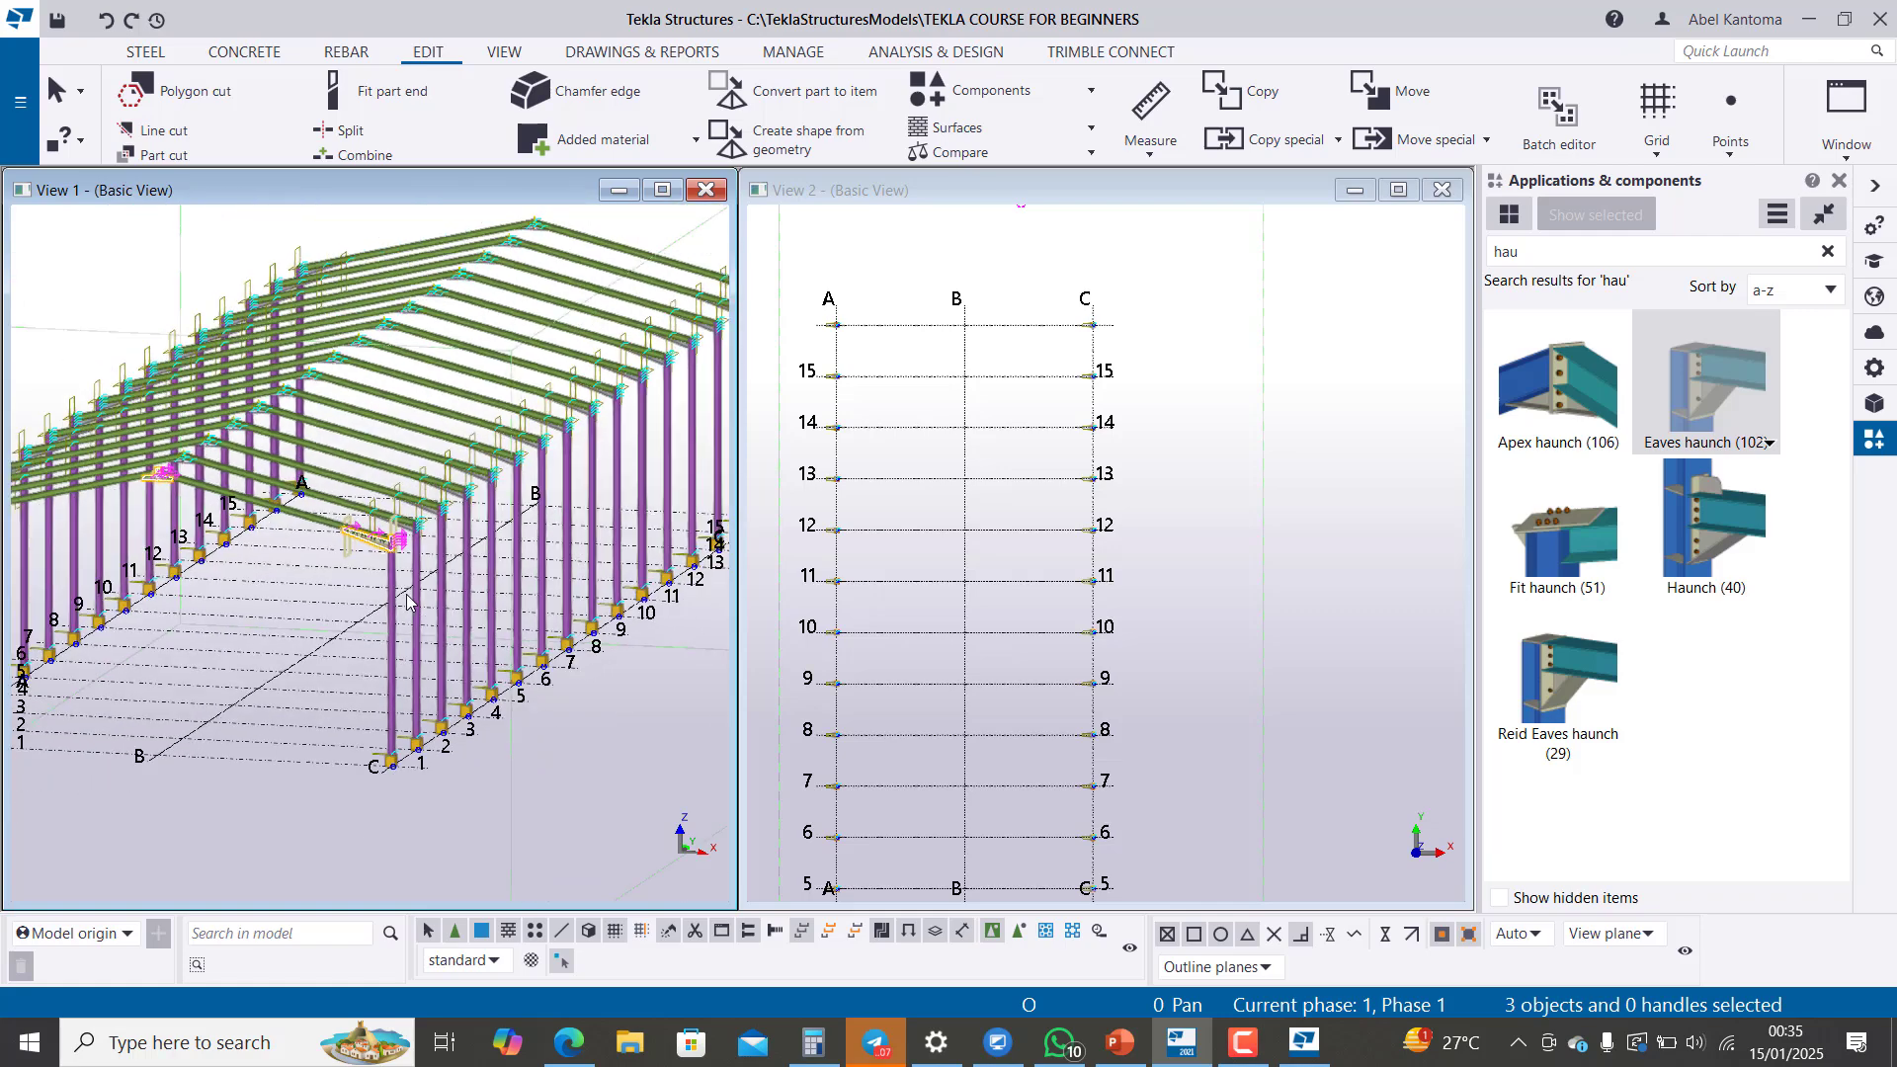
pyautogui.scroll(3, 563, 623)
pyautogui.scroll(2, 563, 623)
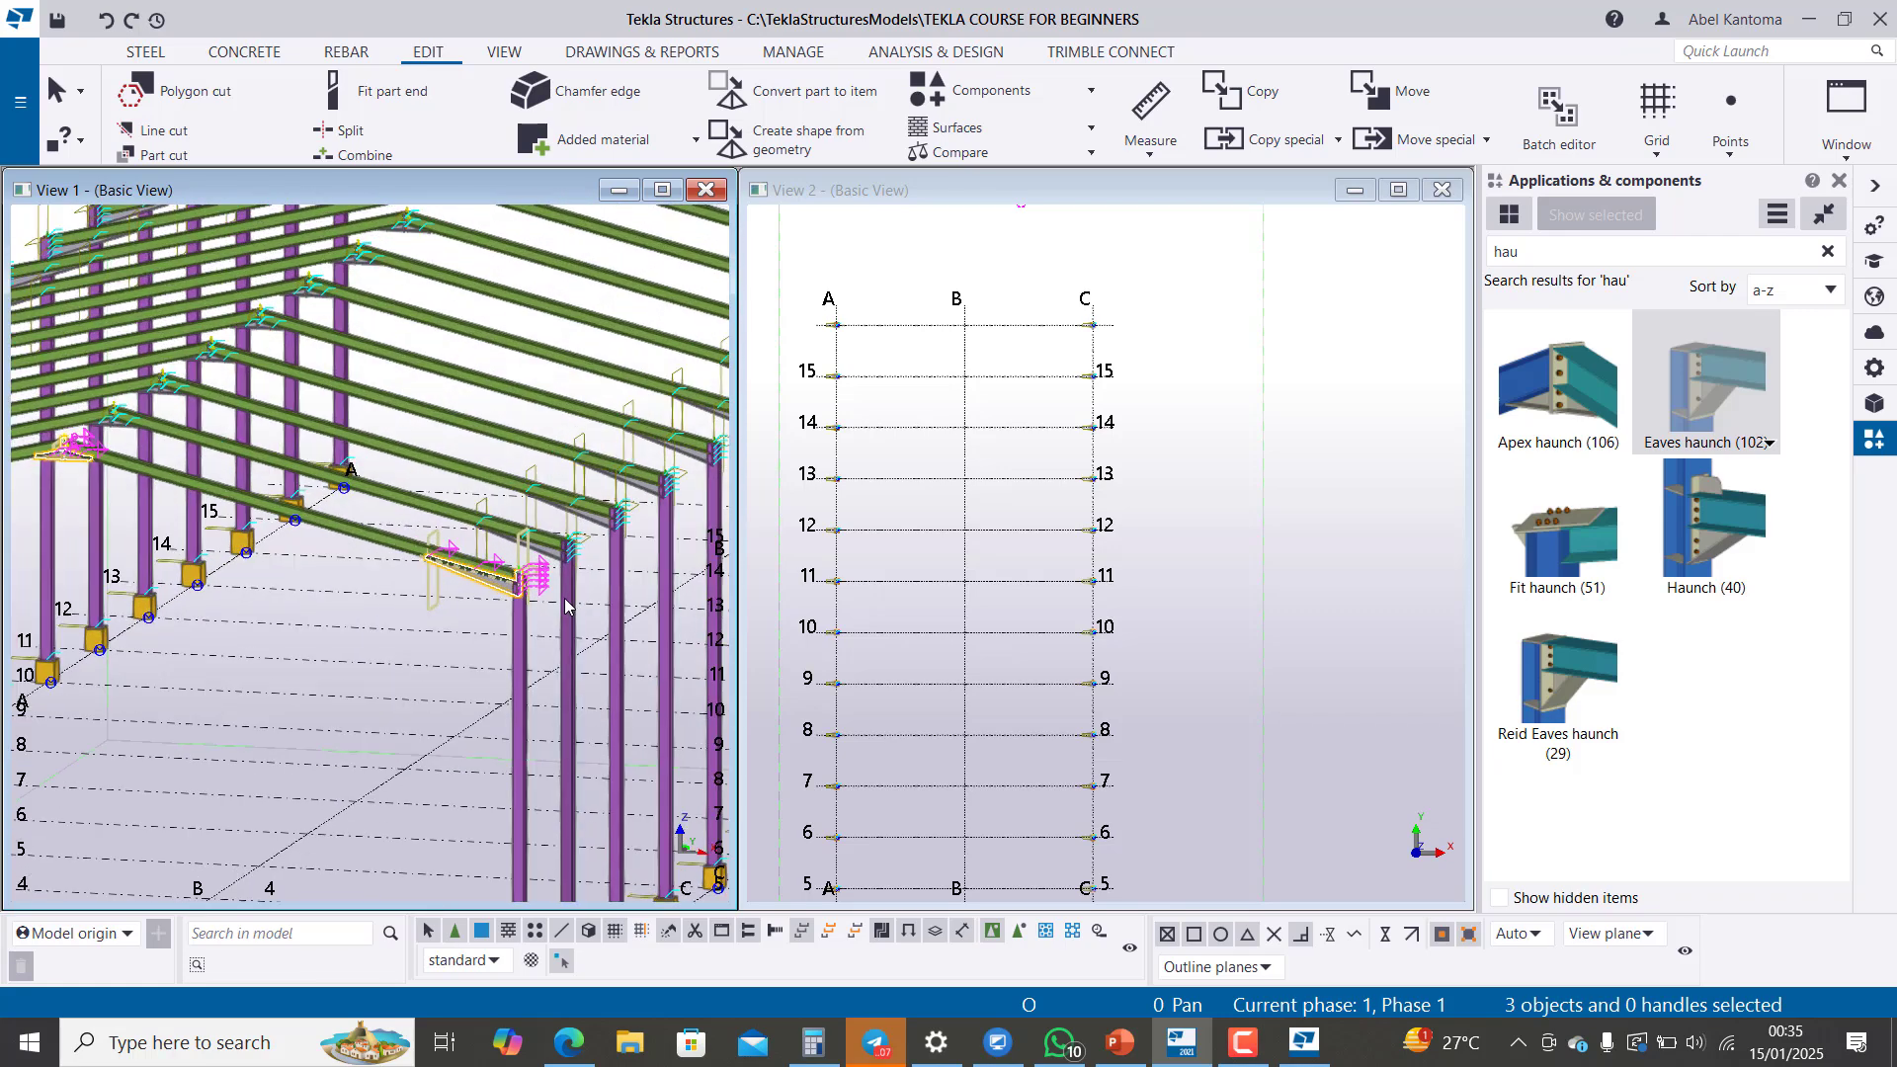
pyautogui.scroll(3, 445, 566)
pyautogui.scroll(-5, 445, 565)
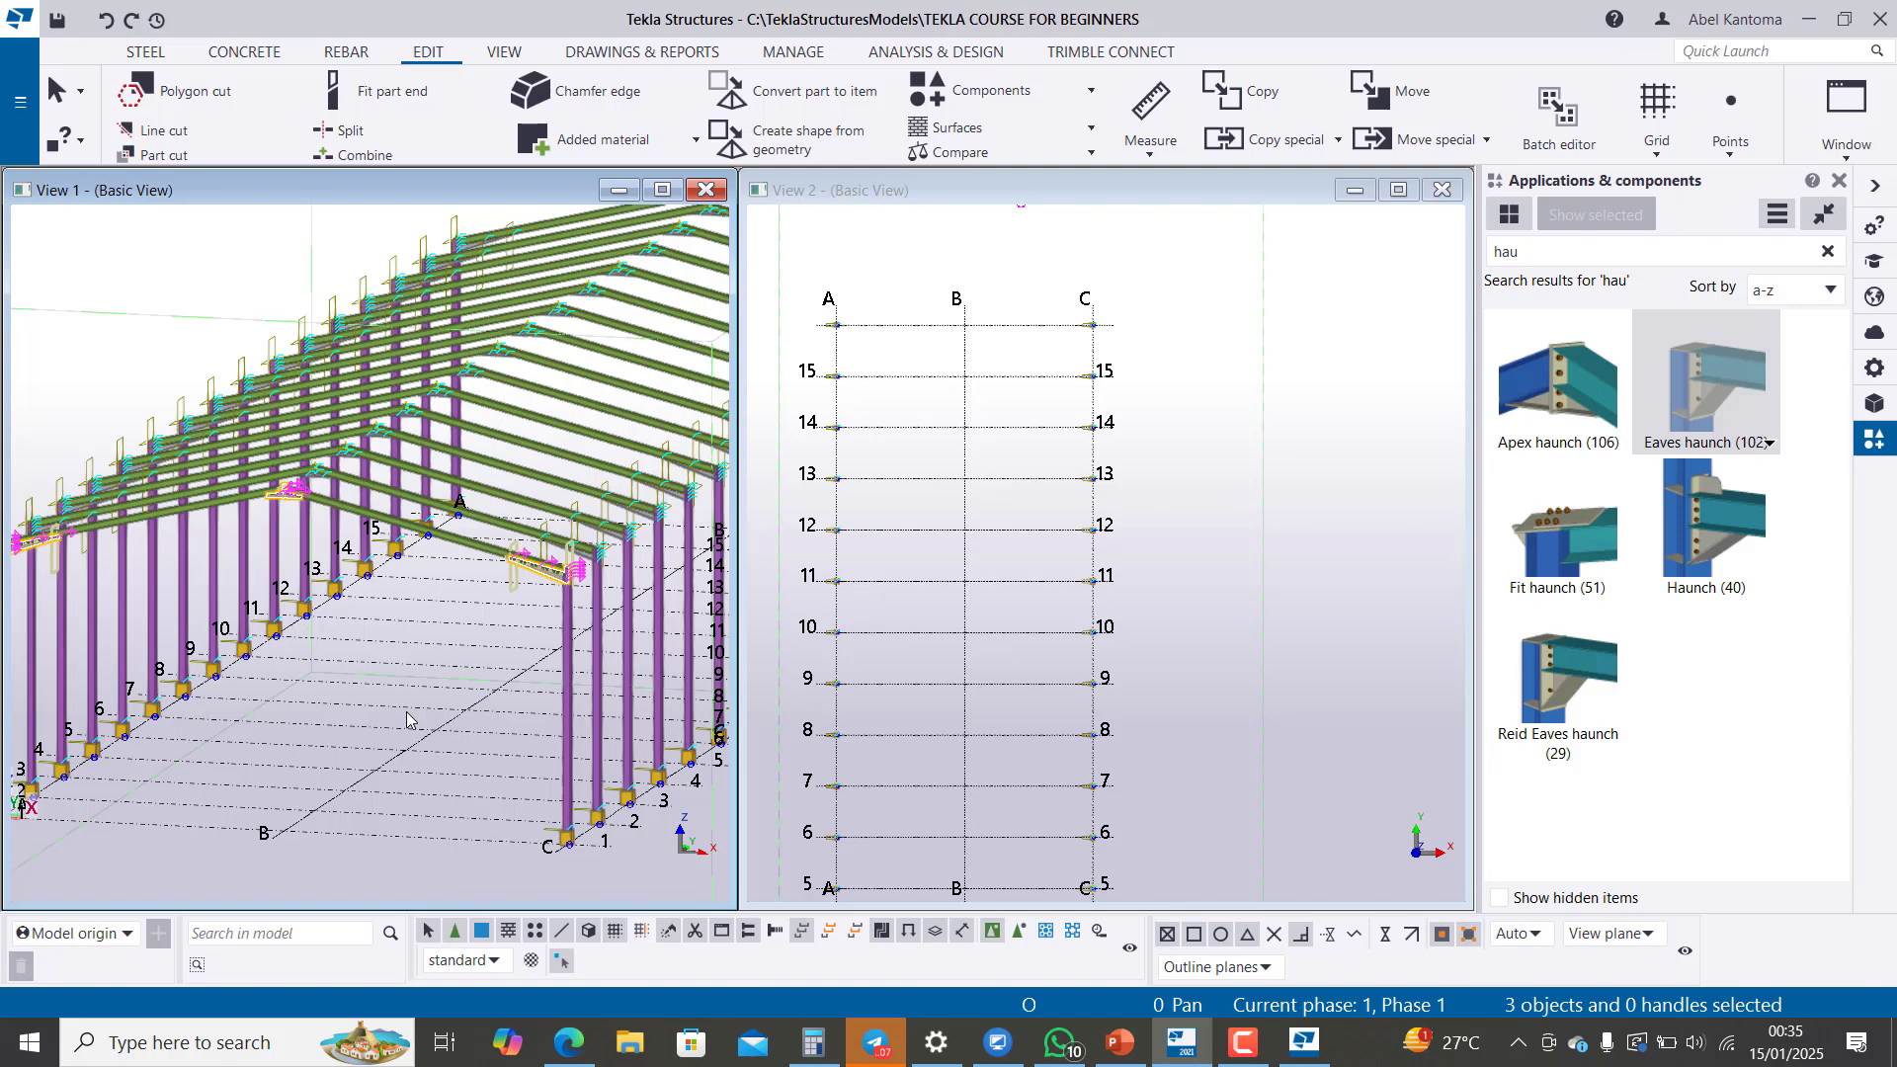
pyautogui.scroll(-3, 406, 718)
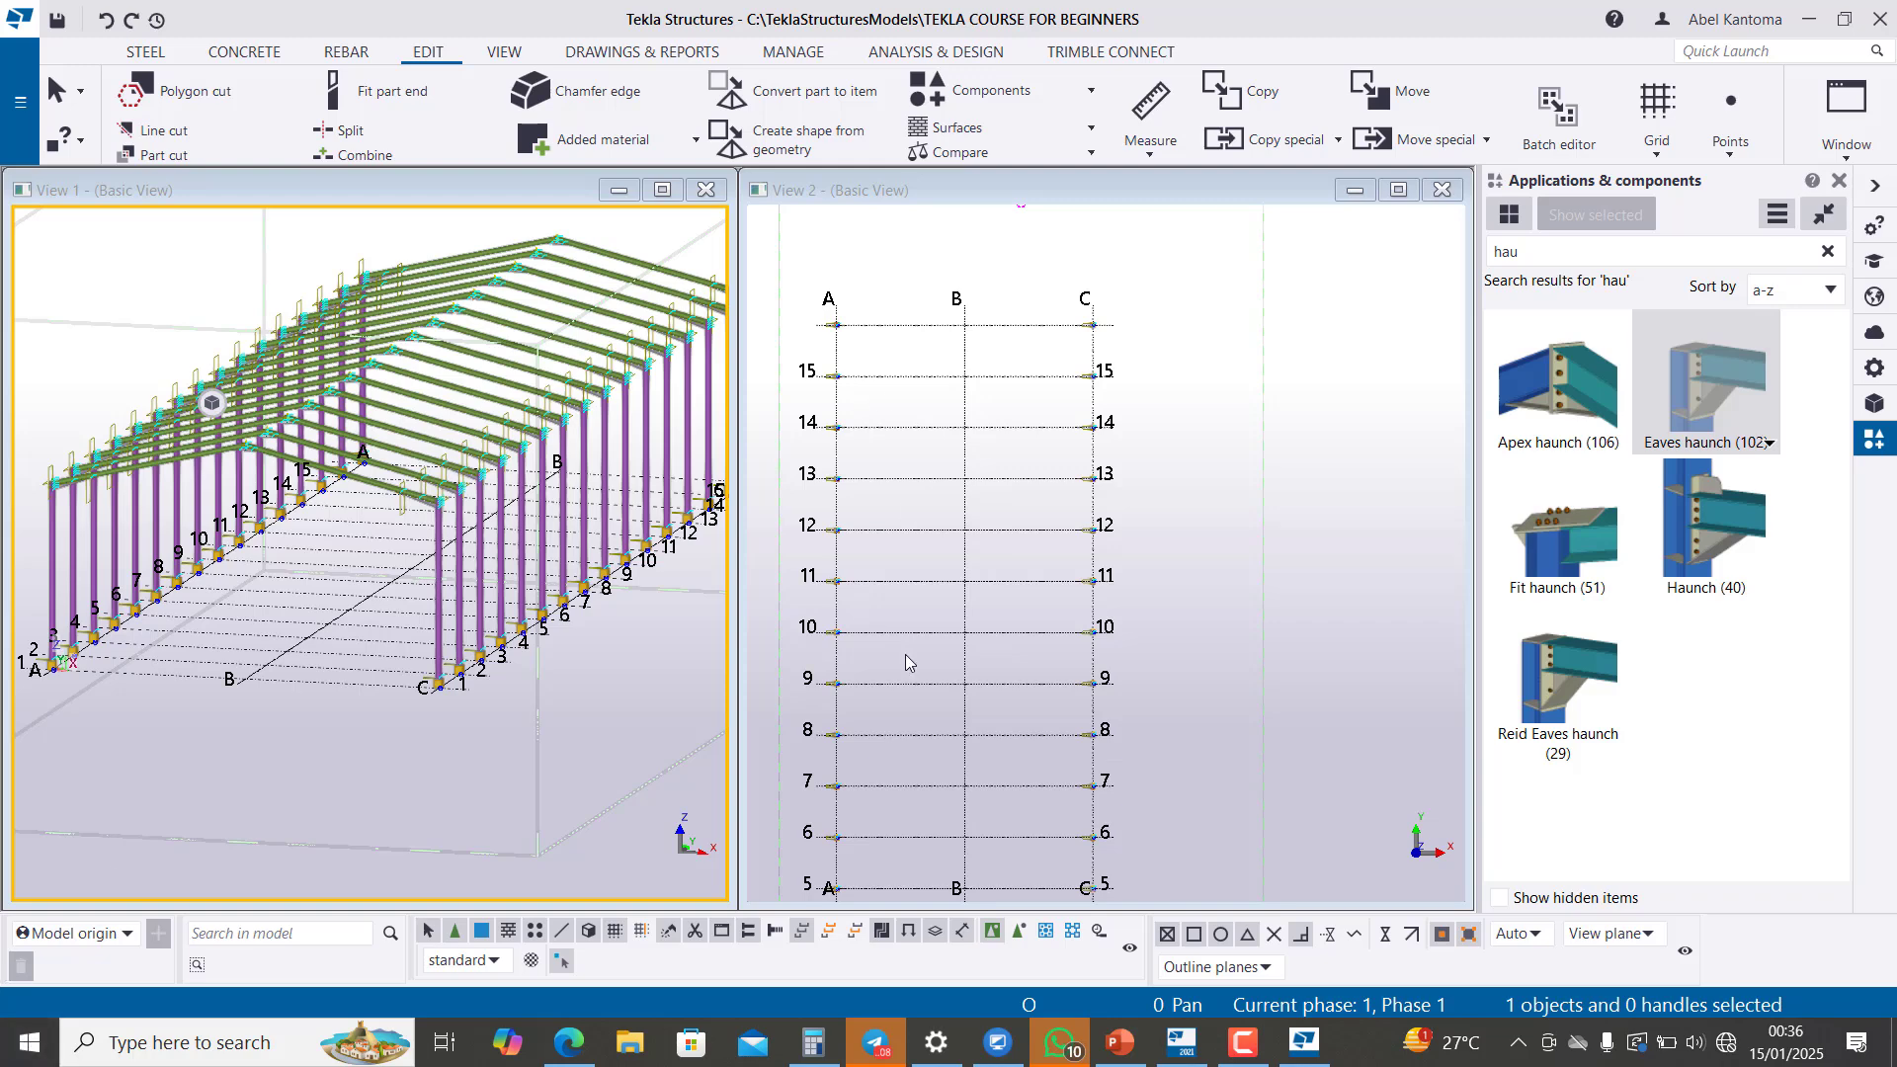
# Step: Bring up the steel1.exe console window and close it
pyautogui.click(1311, 1044)
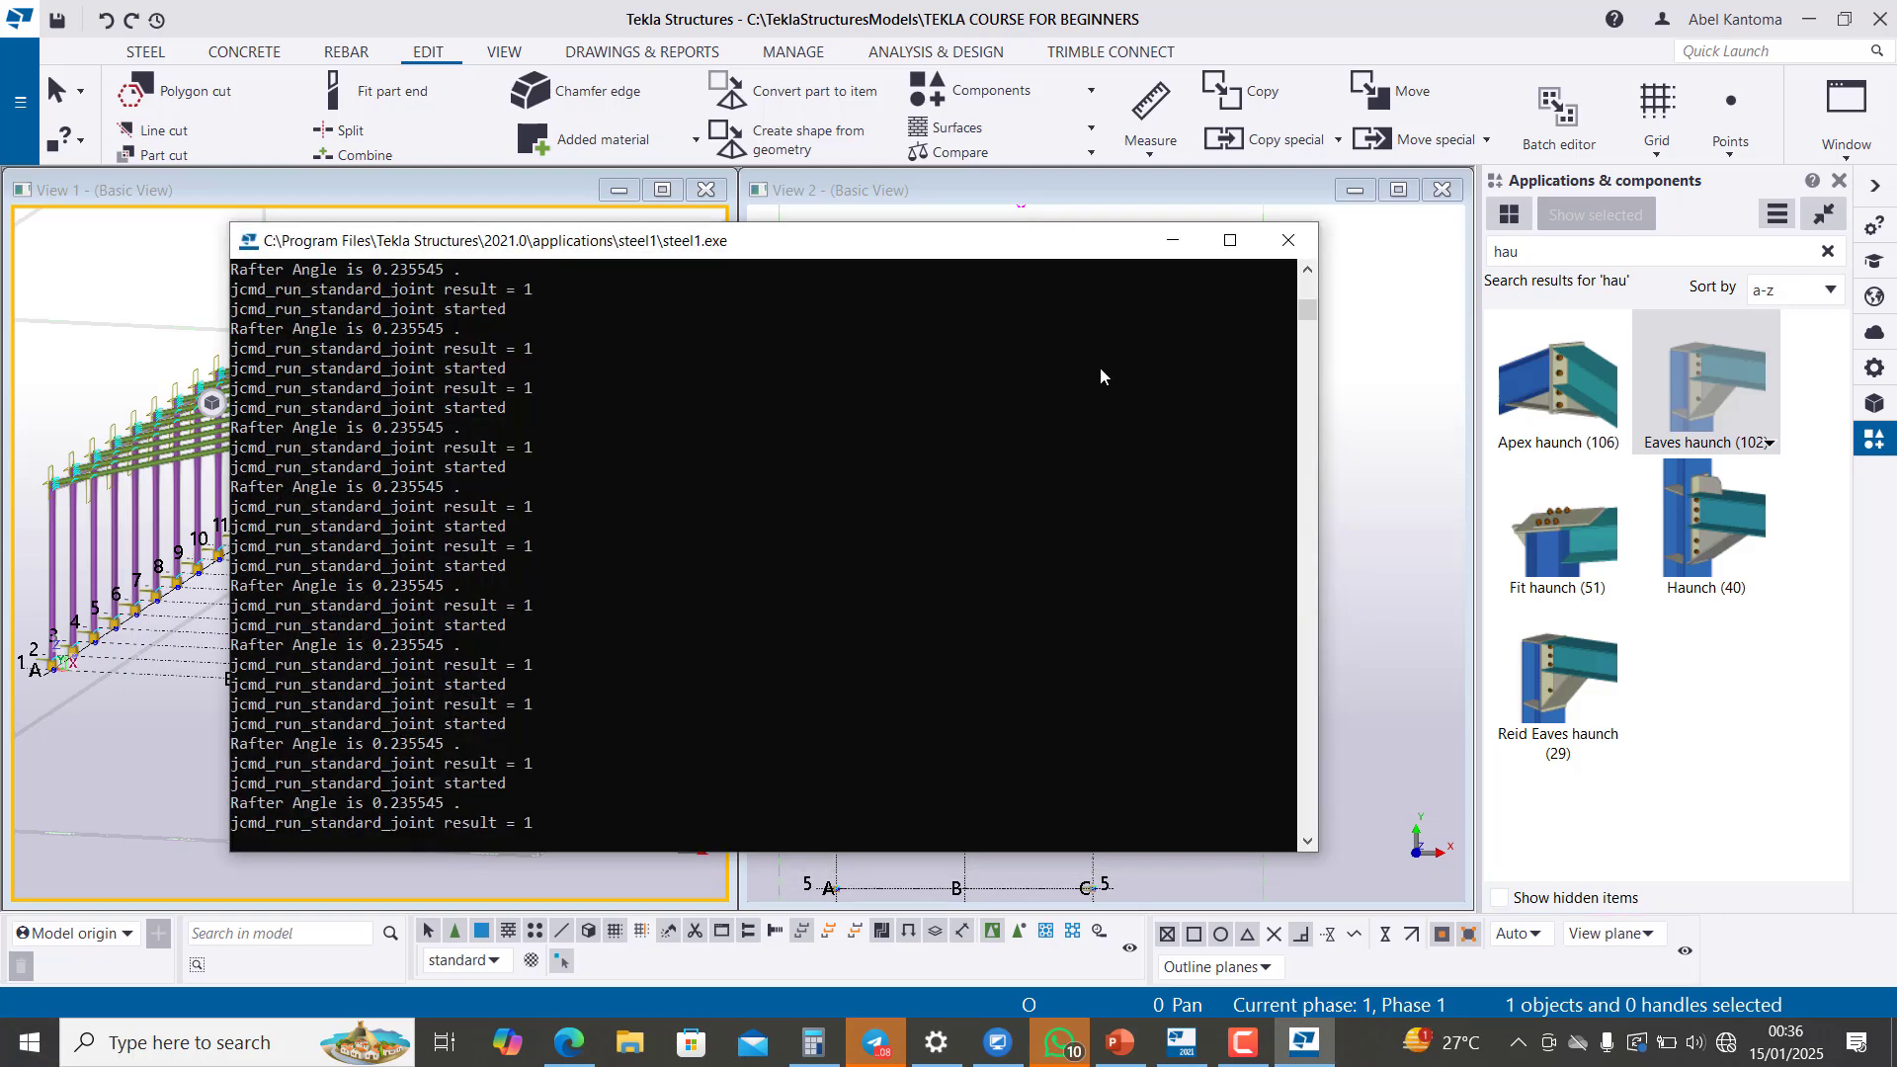
pyautogui.click(1288, 240)
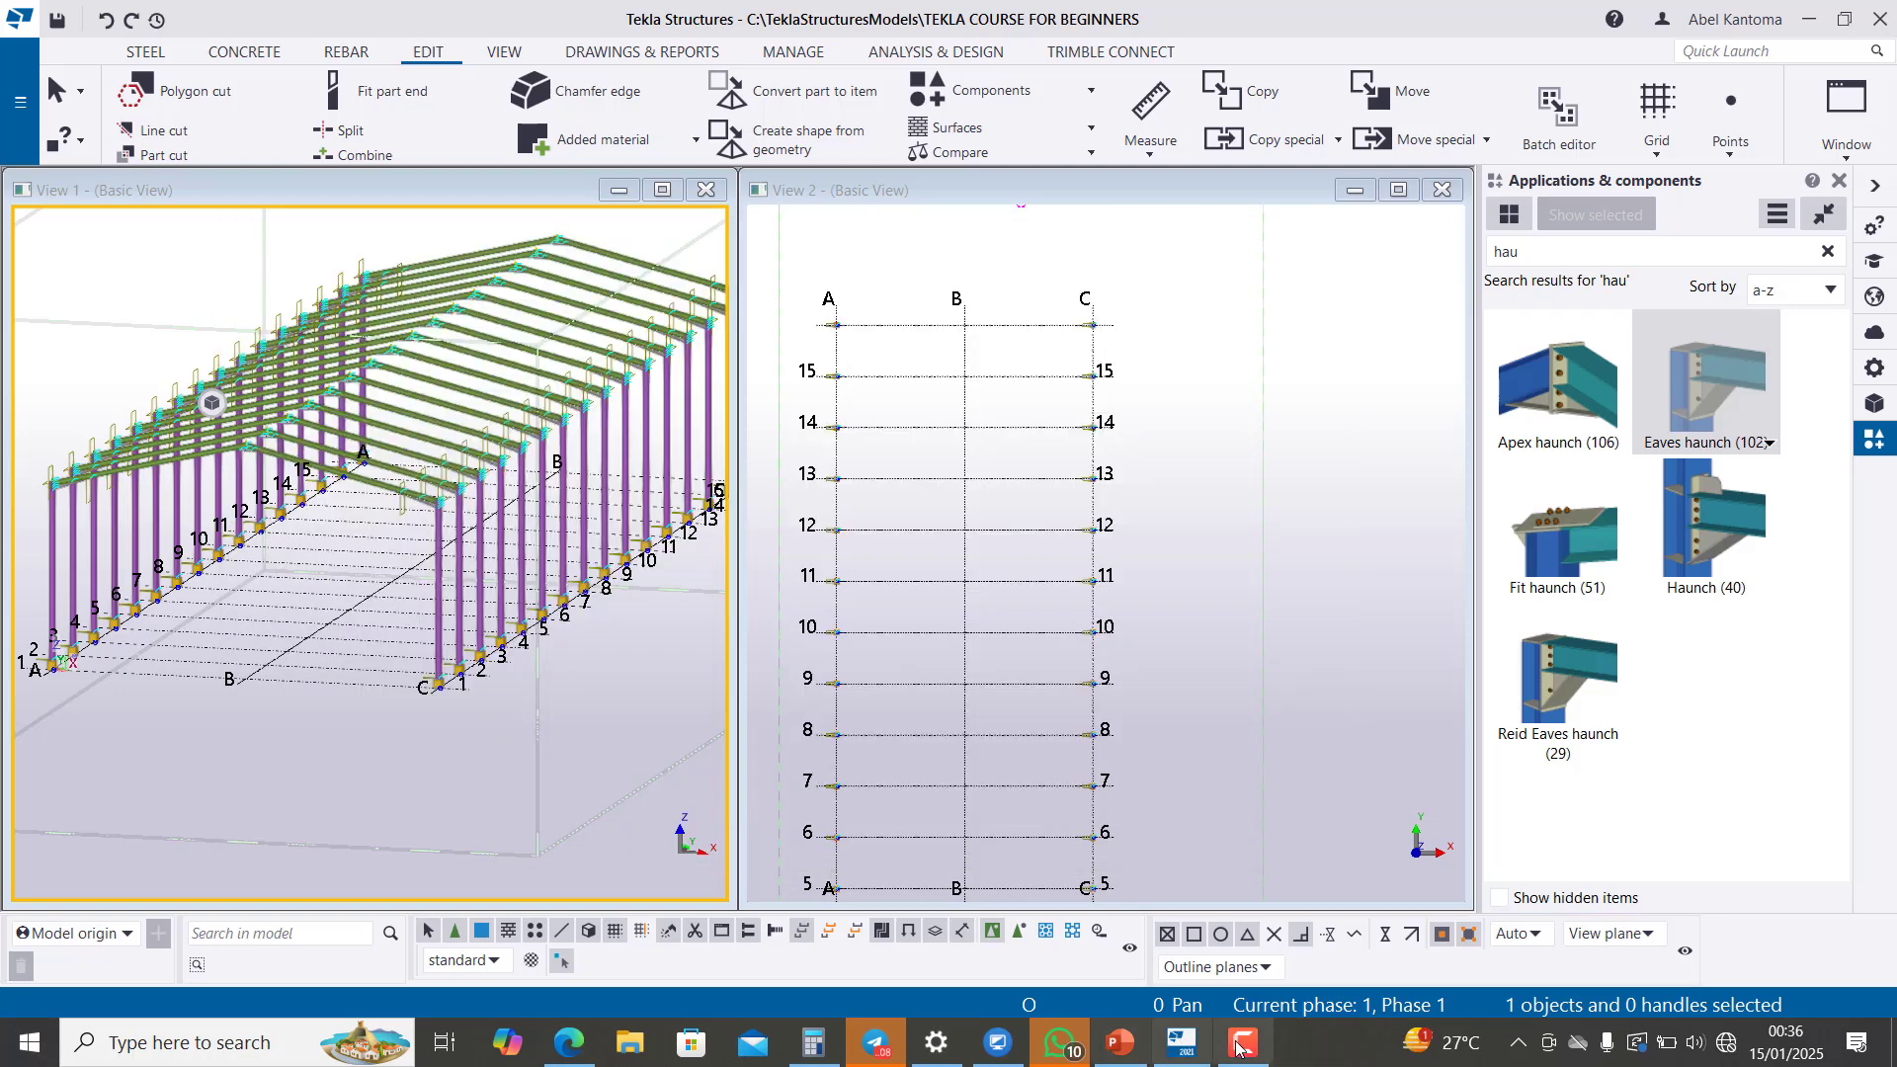